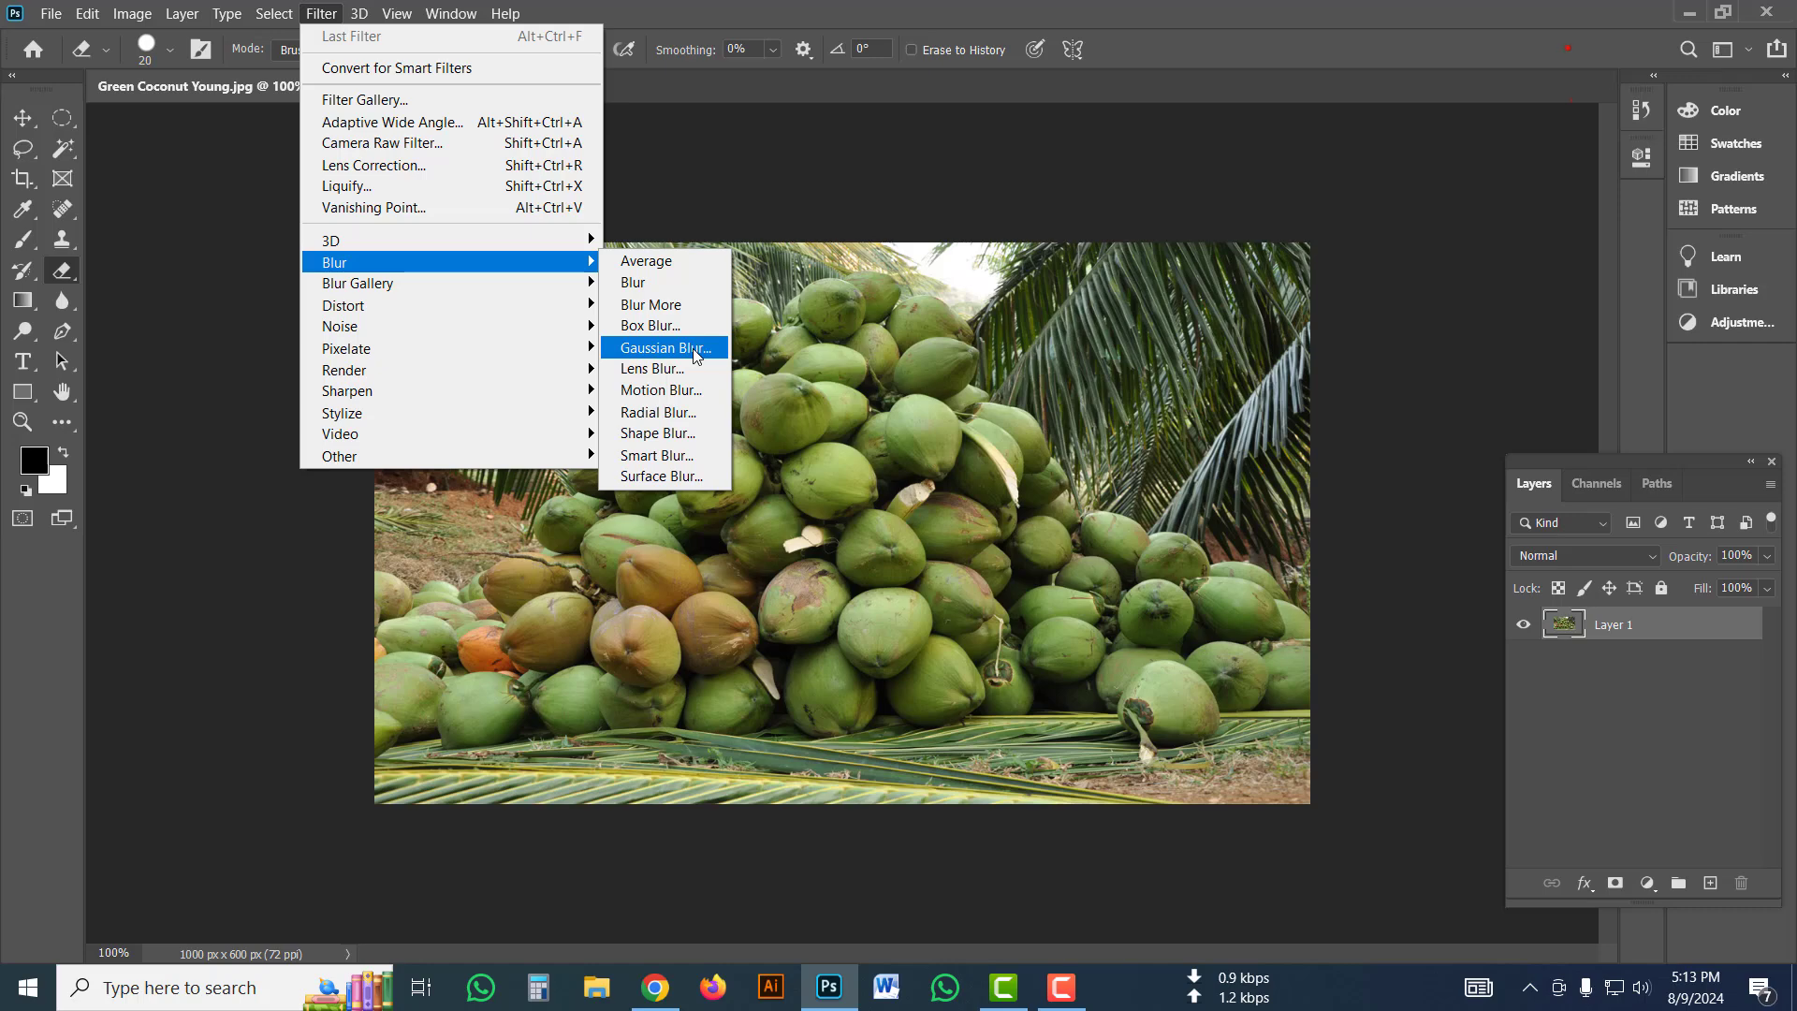
# Apply a Gaussian Blur with a 35-pixel radius to the coconut pile photo on Layer 1.
pyautogui.click(694, 353)
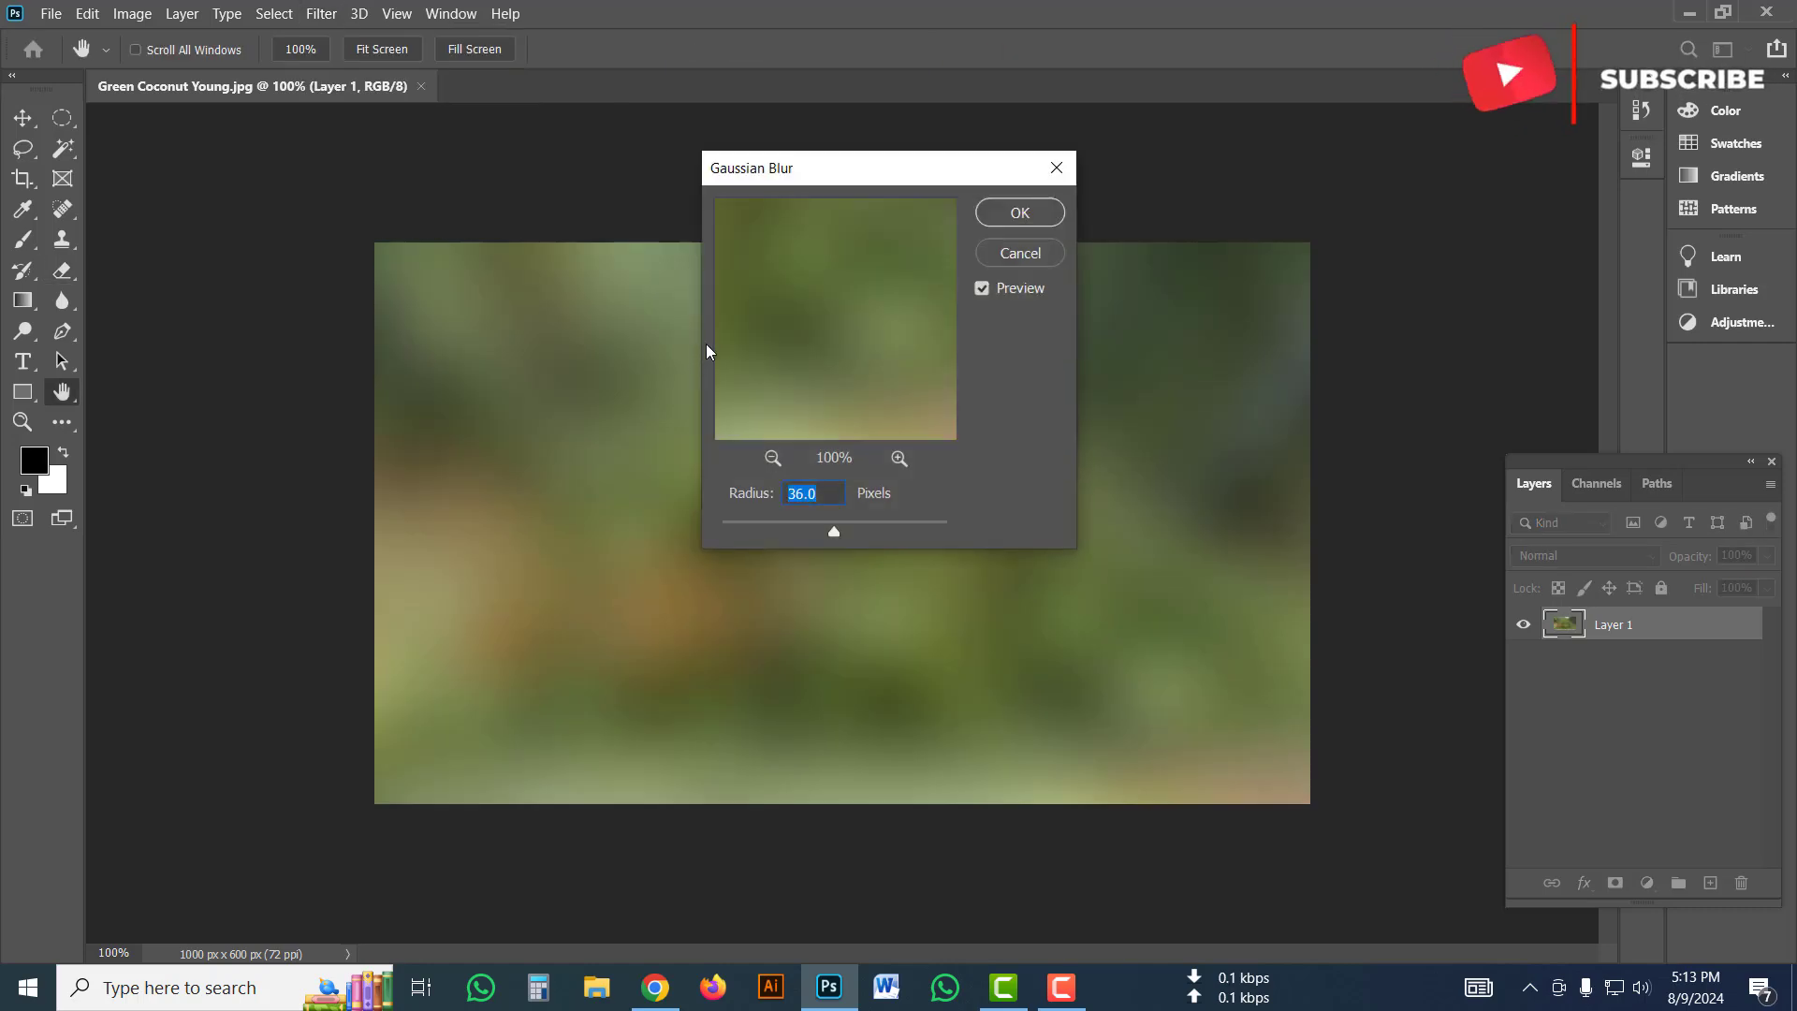
pyautogui.write('35')
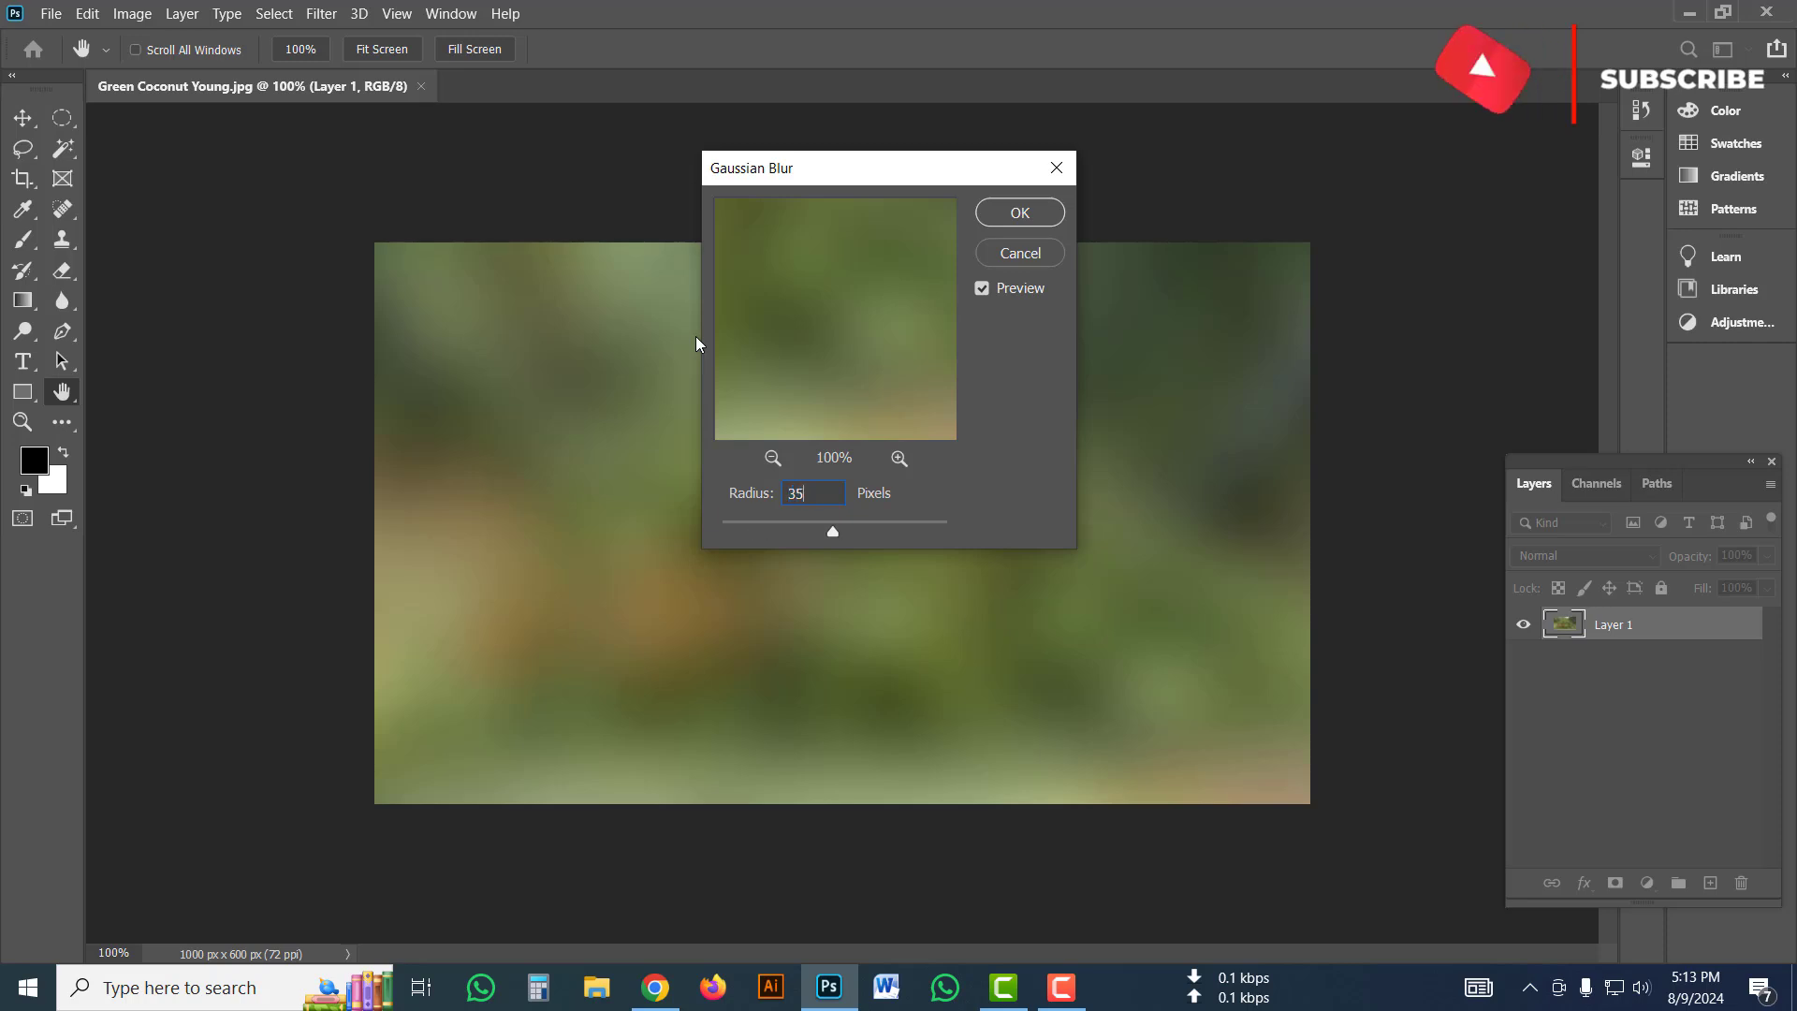
pyautogui.click(1059, 226)
pyautogui.press('e')
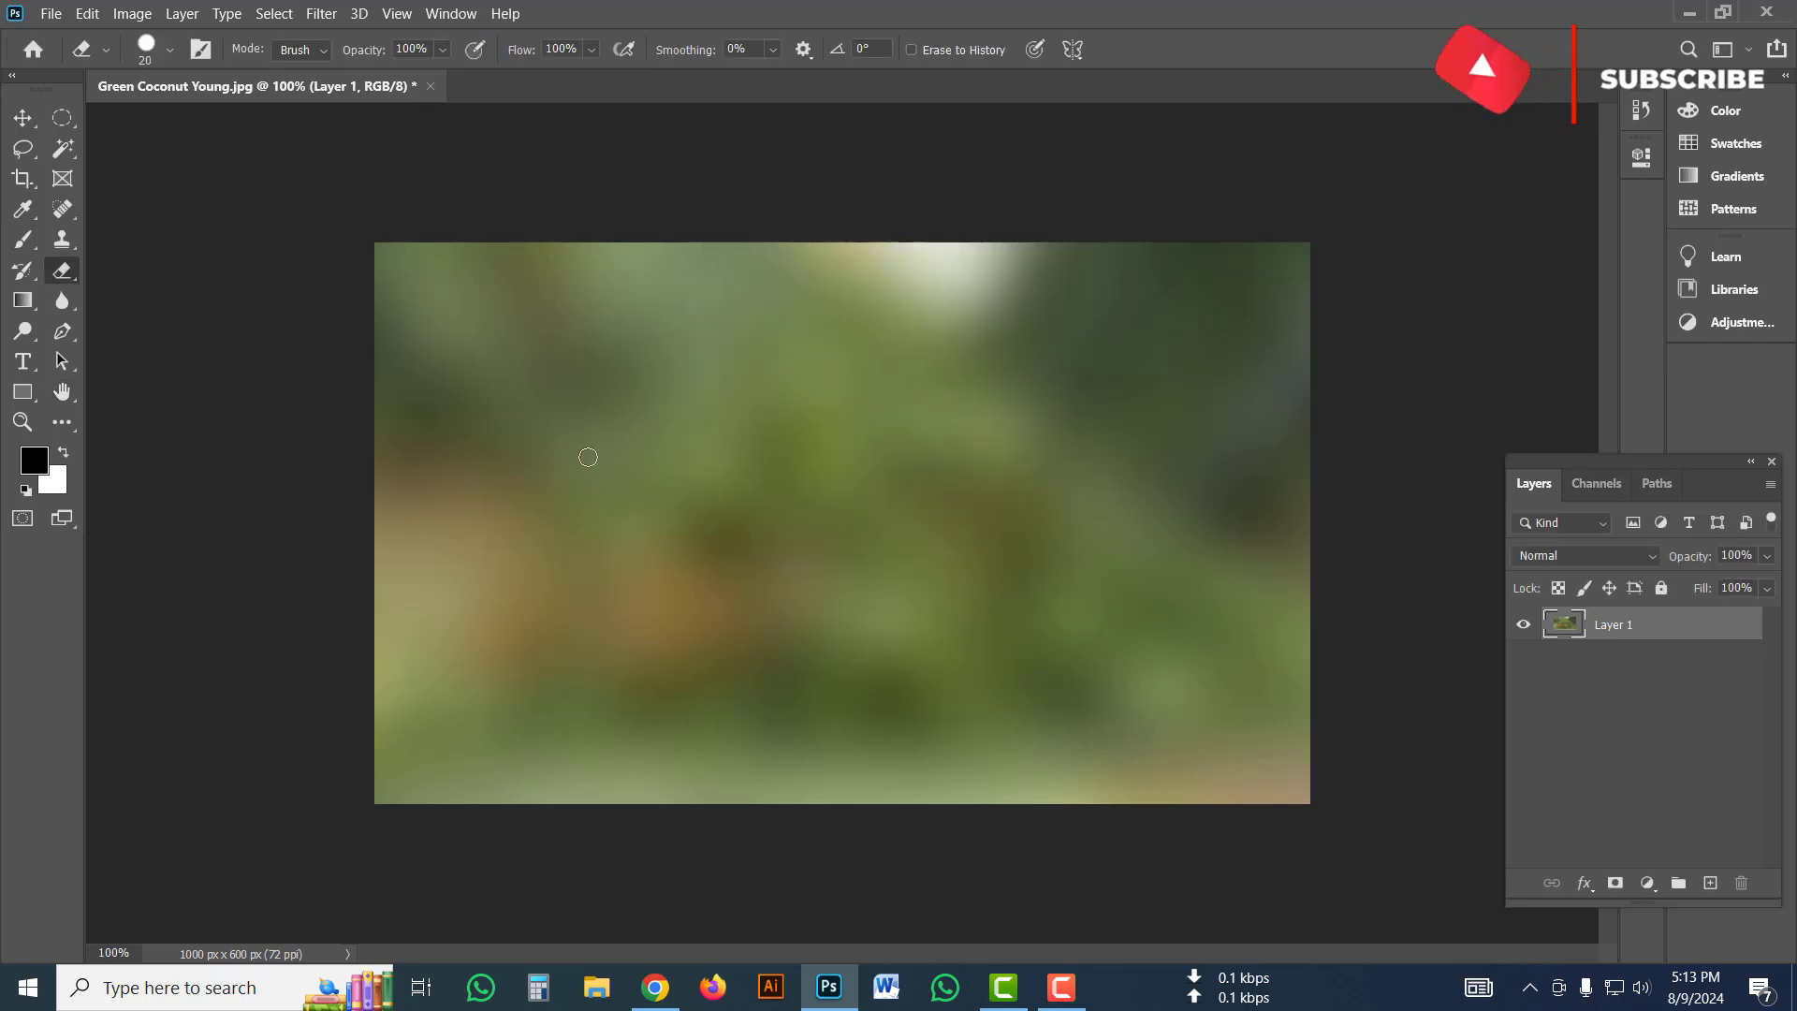
# Place eco-117.png as an embedded image at its default size over the blurred background.
pyautogui.click(48, 14)
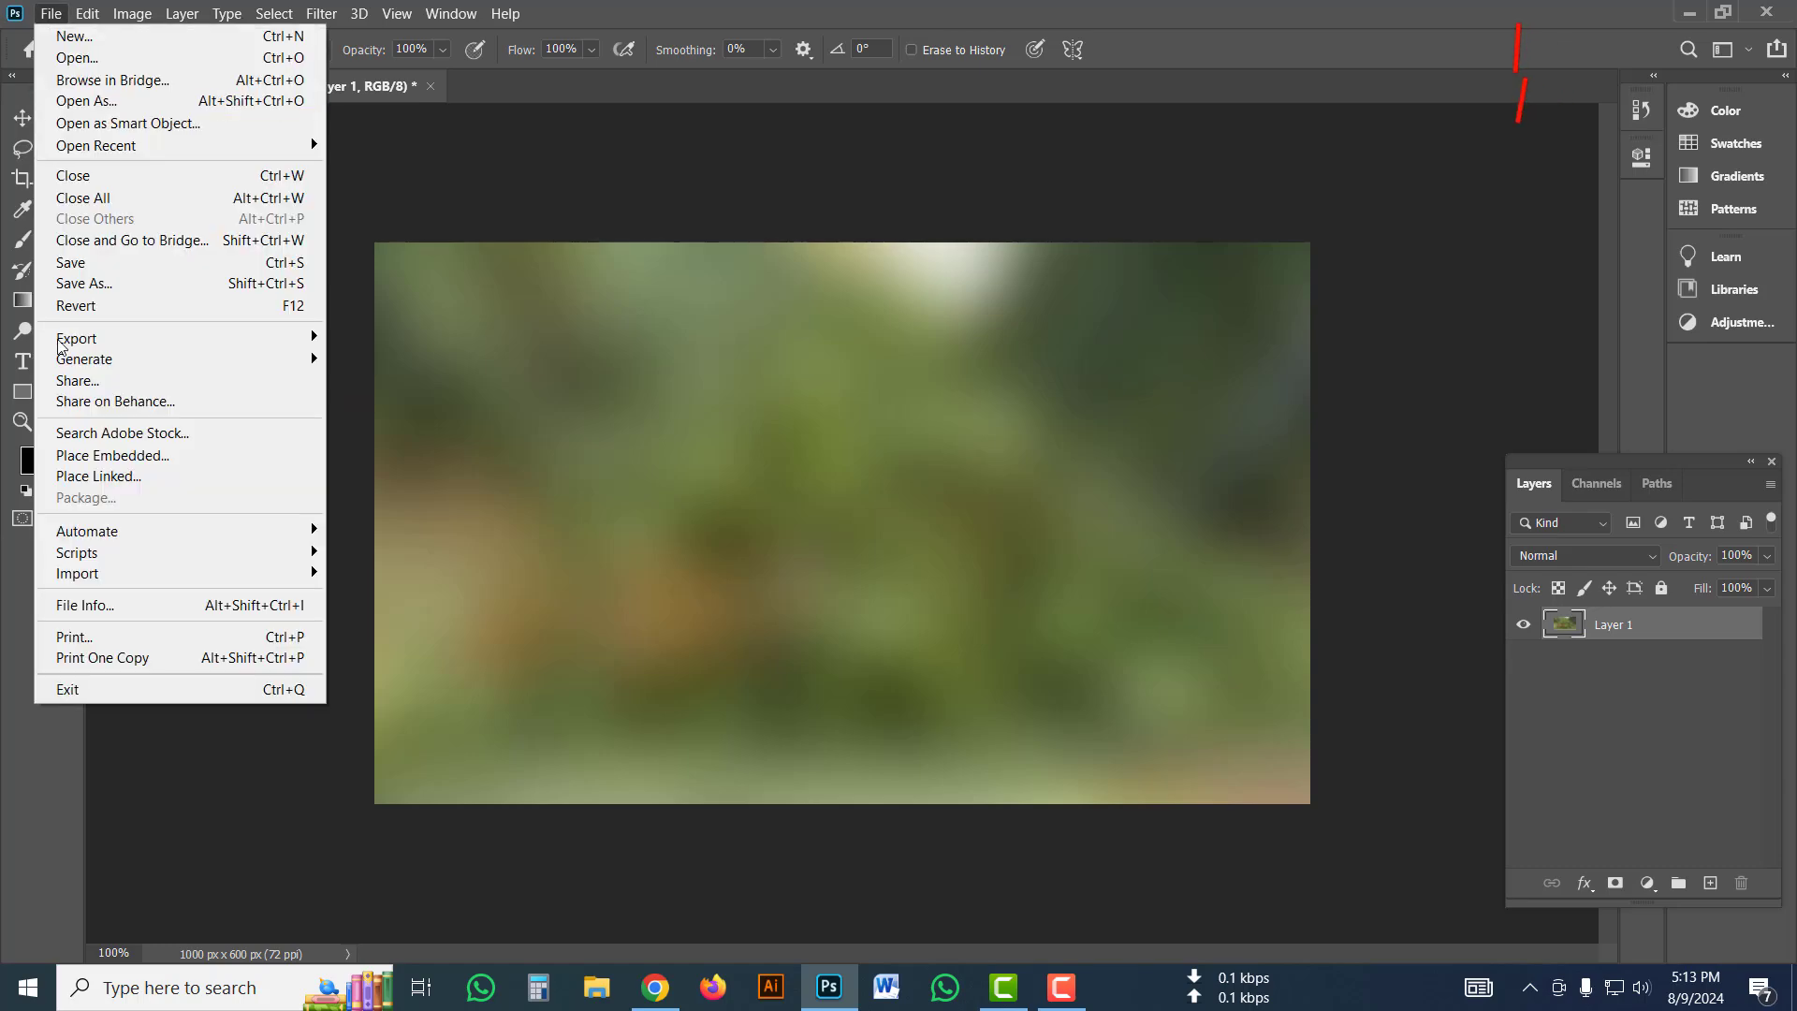
pyautogui.click(182, 453)
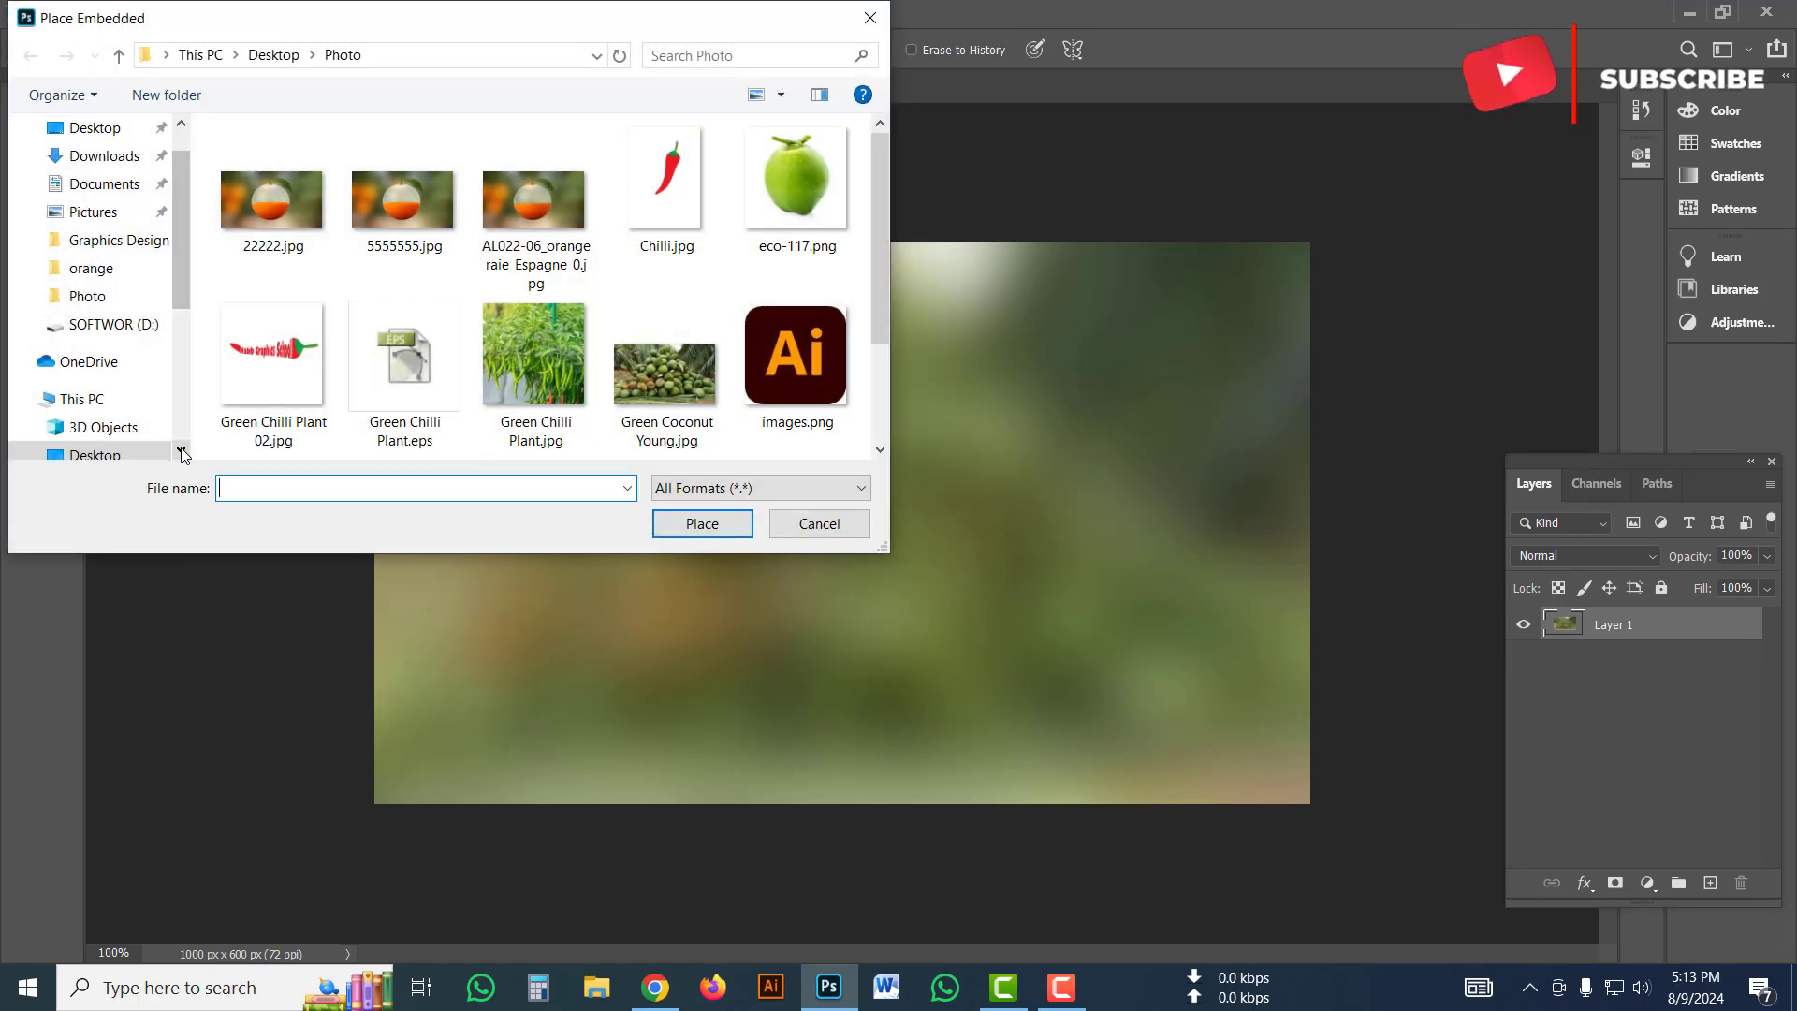
pyautogui.click(795, 183)
pyautogui.click(713, 525)
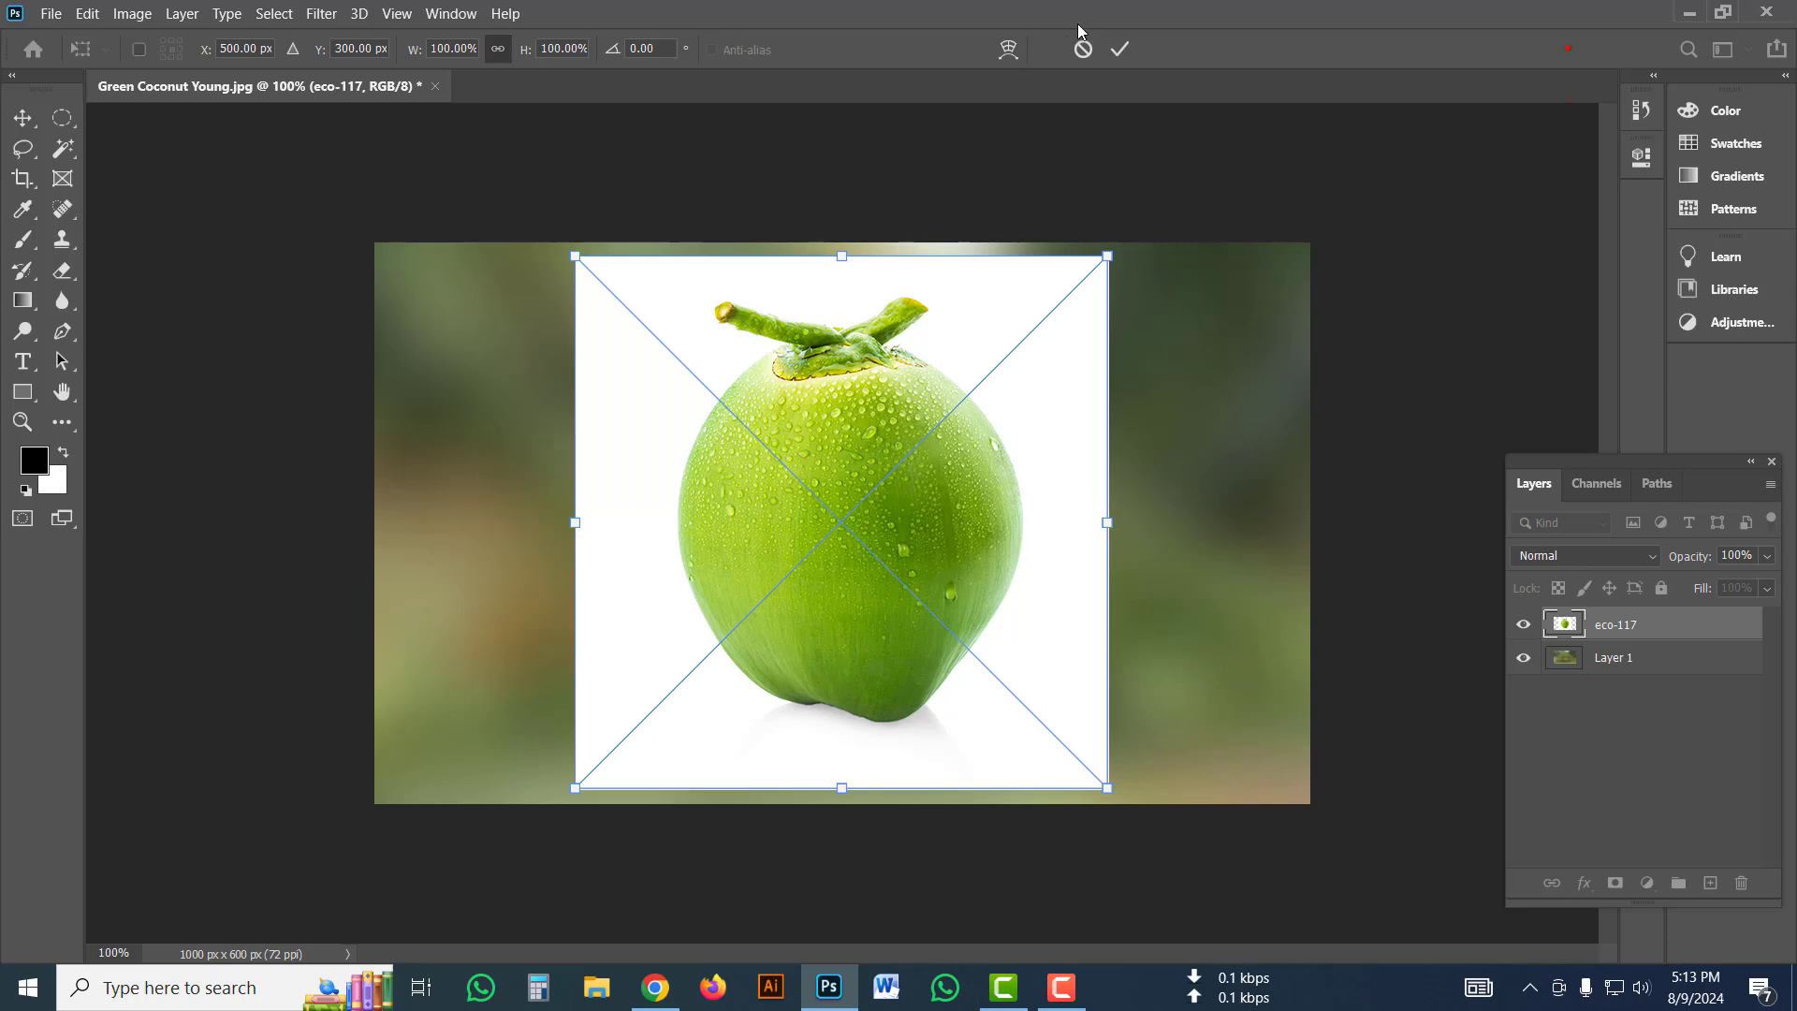
pyautogui.click(1119, 50)
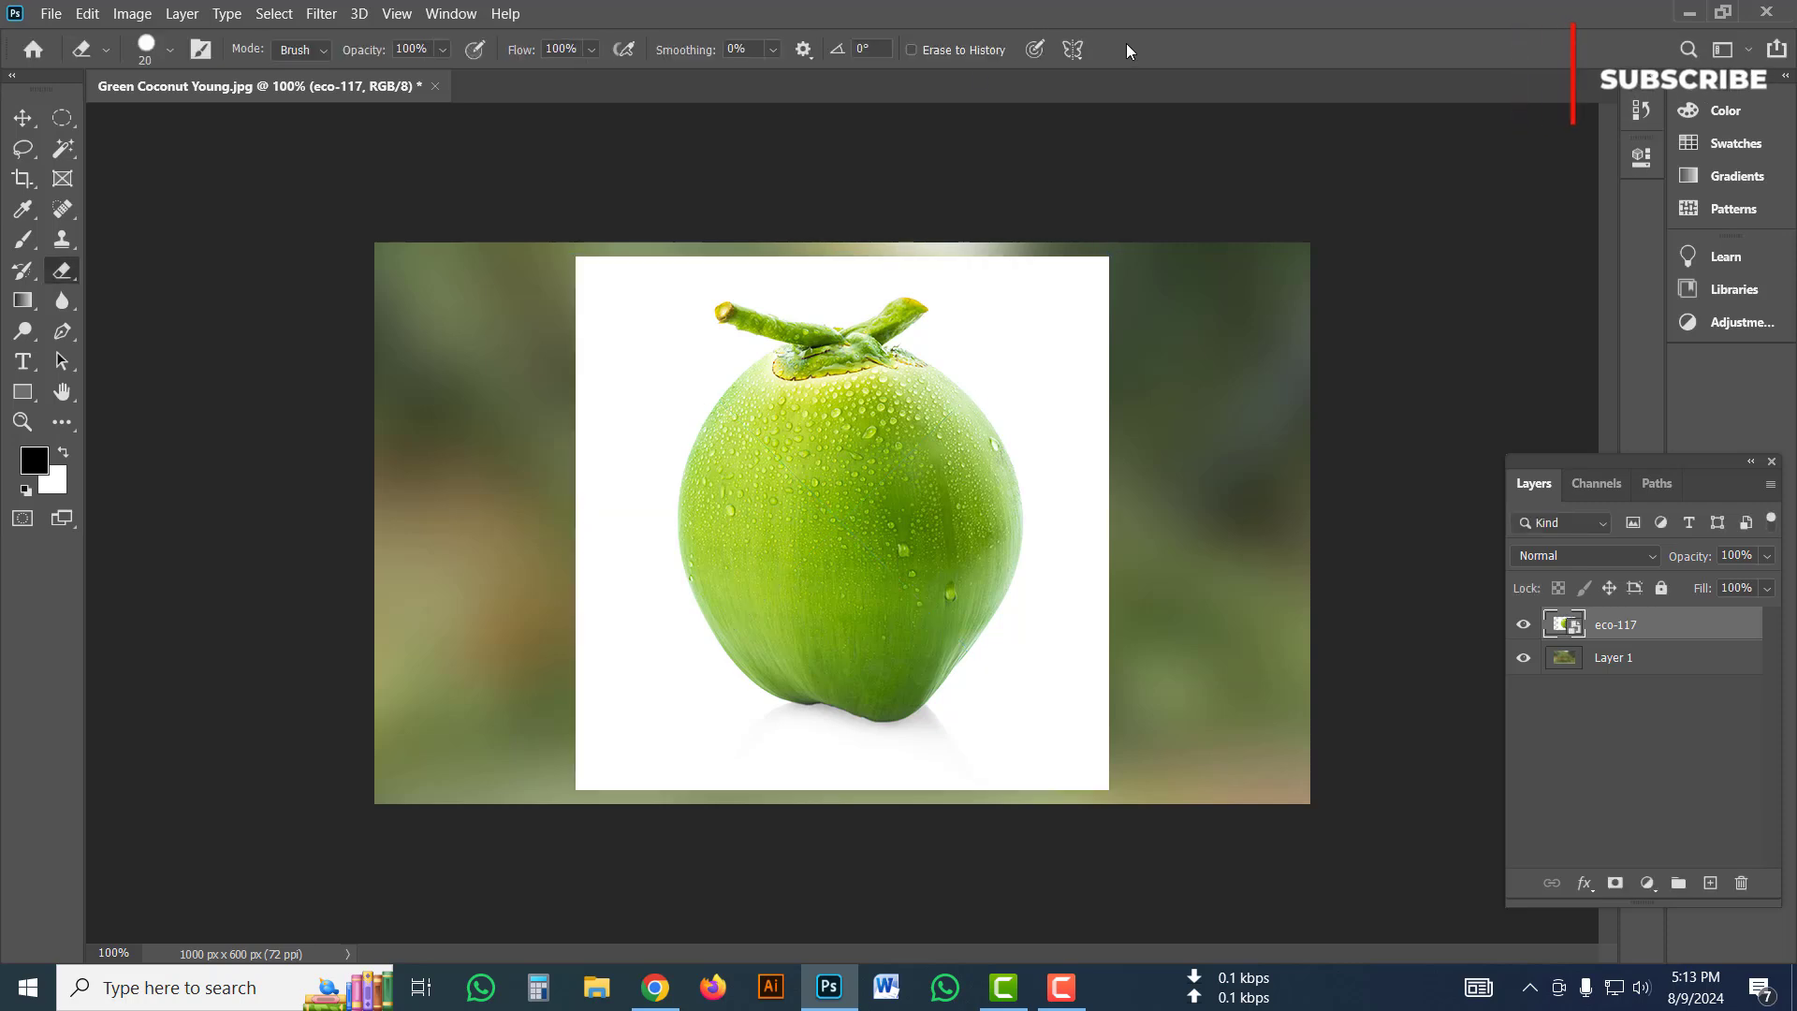
# Select the white background around the coconut with the Magic Wand and try to delete it from the smart object.
pyautogui.click(63, 148)
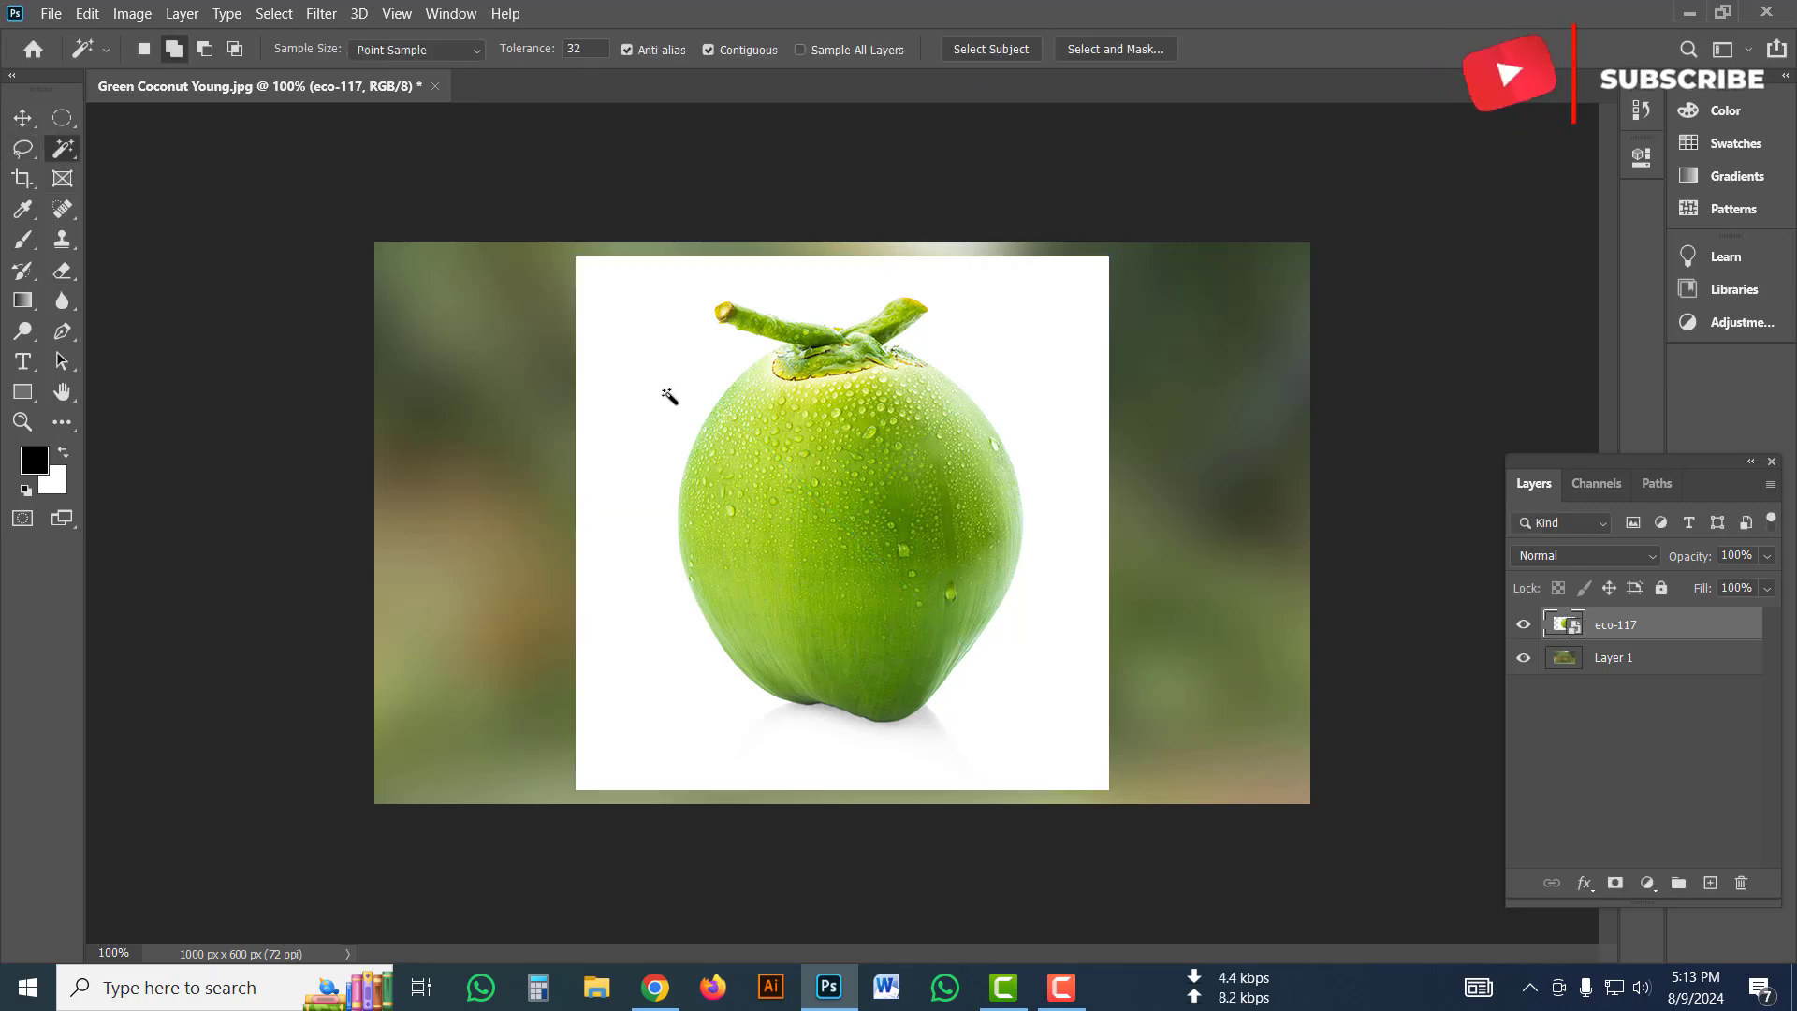
pyautogui.click(667, 399)
pyautogui.press('Delete')
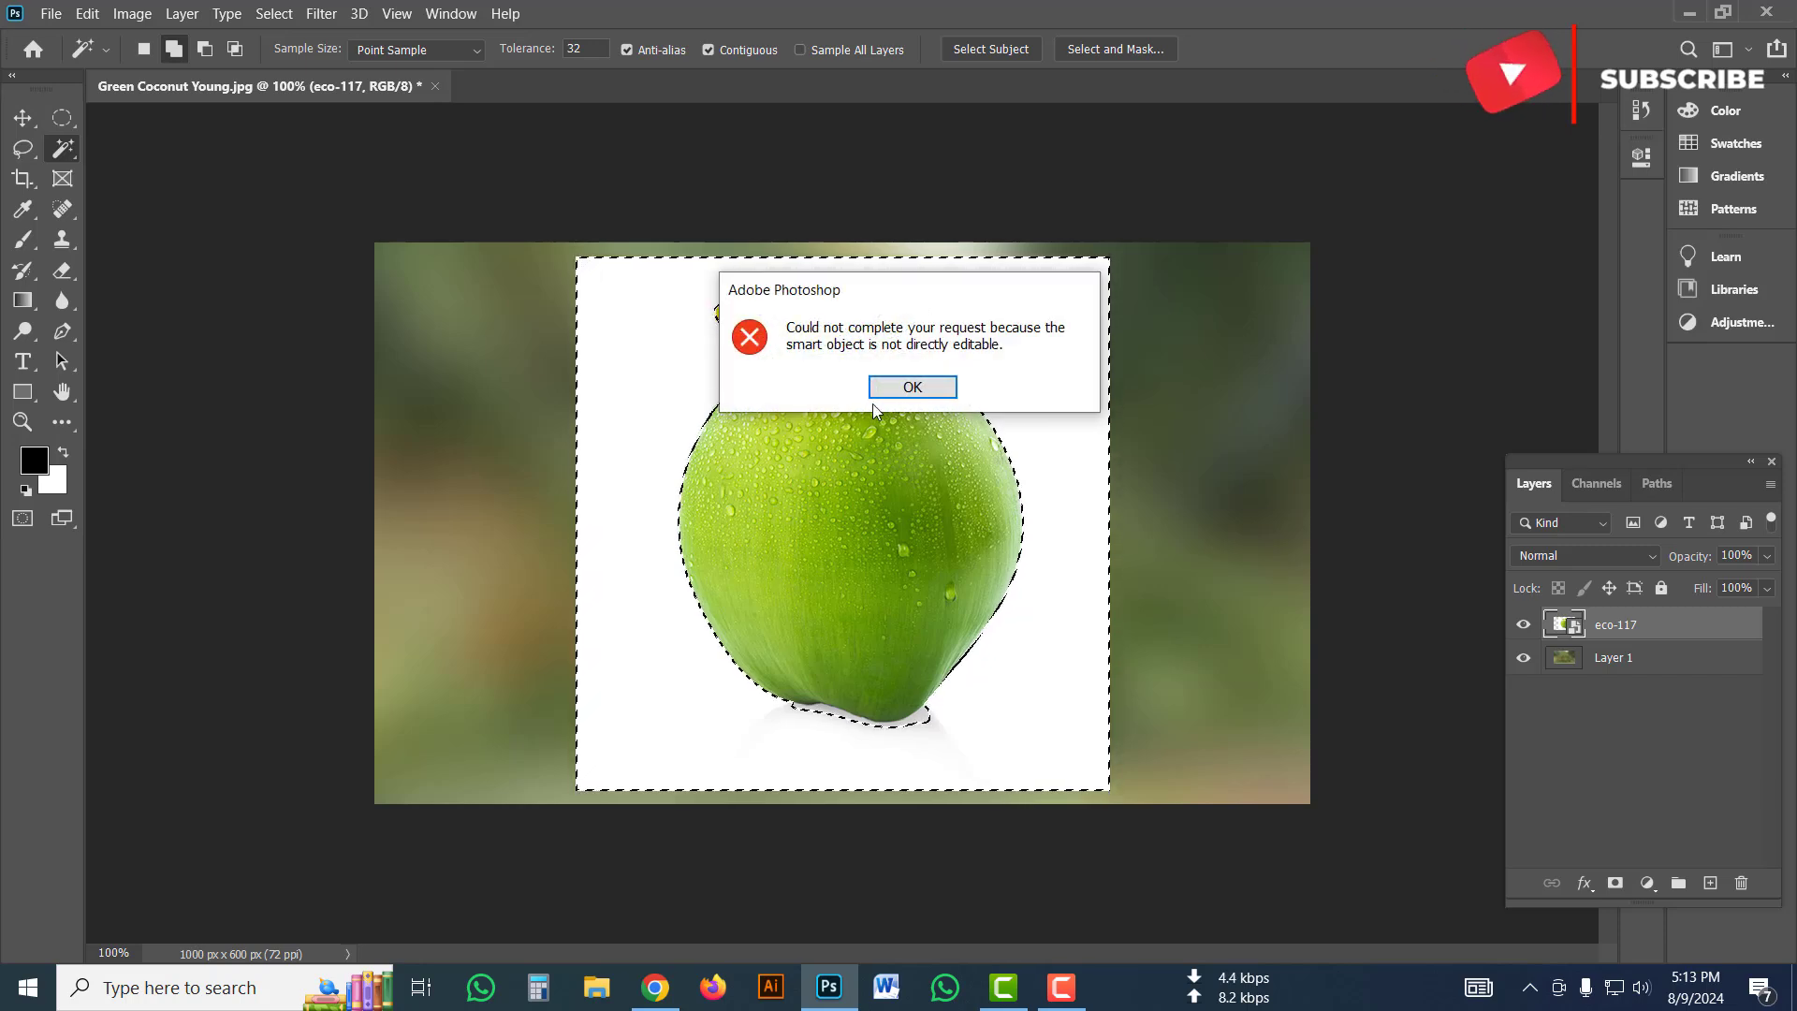
pyautogui.click(904, 388)
pyautogui.press('Delete')
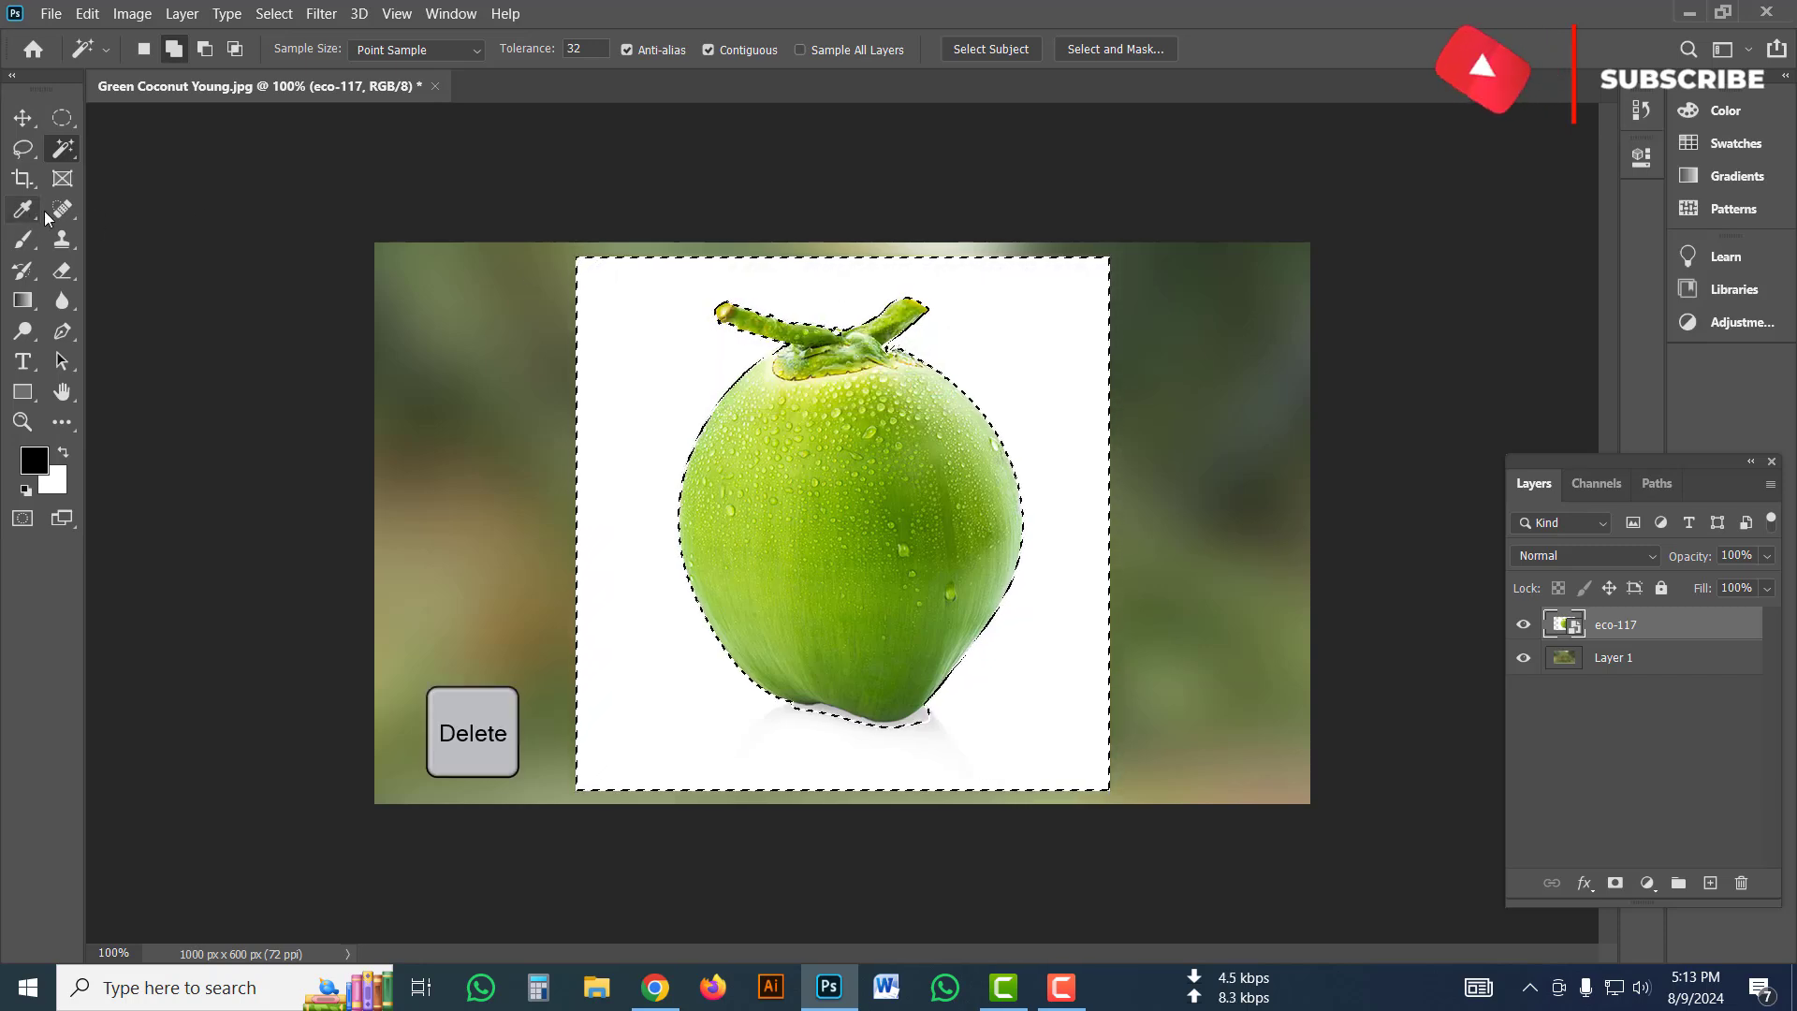
# Rasterize the eco-117 smart object and delete the selected white background.
pyautogui.click(61, 272)
pyautogui.click(662, 406)
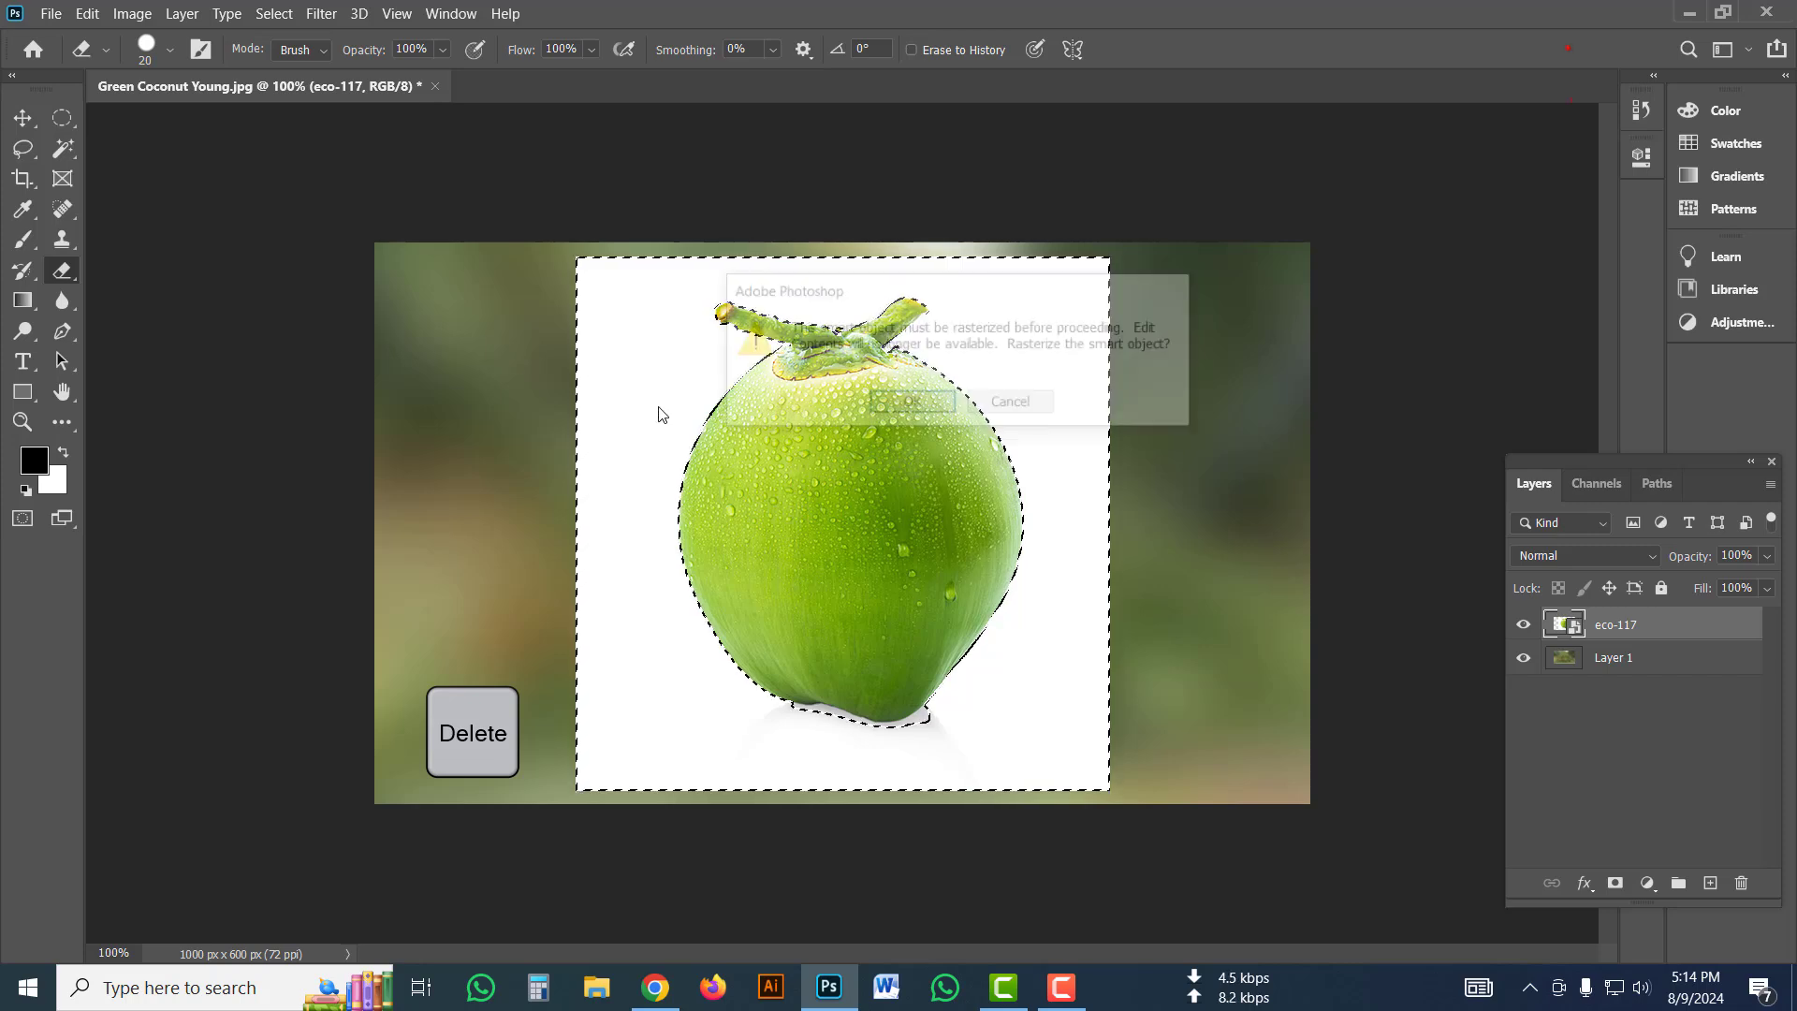
pyautogui.click(948, 409)
pyautogui.press('Delete')
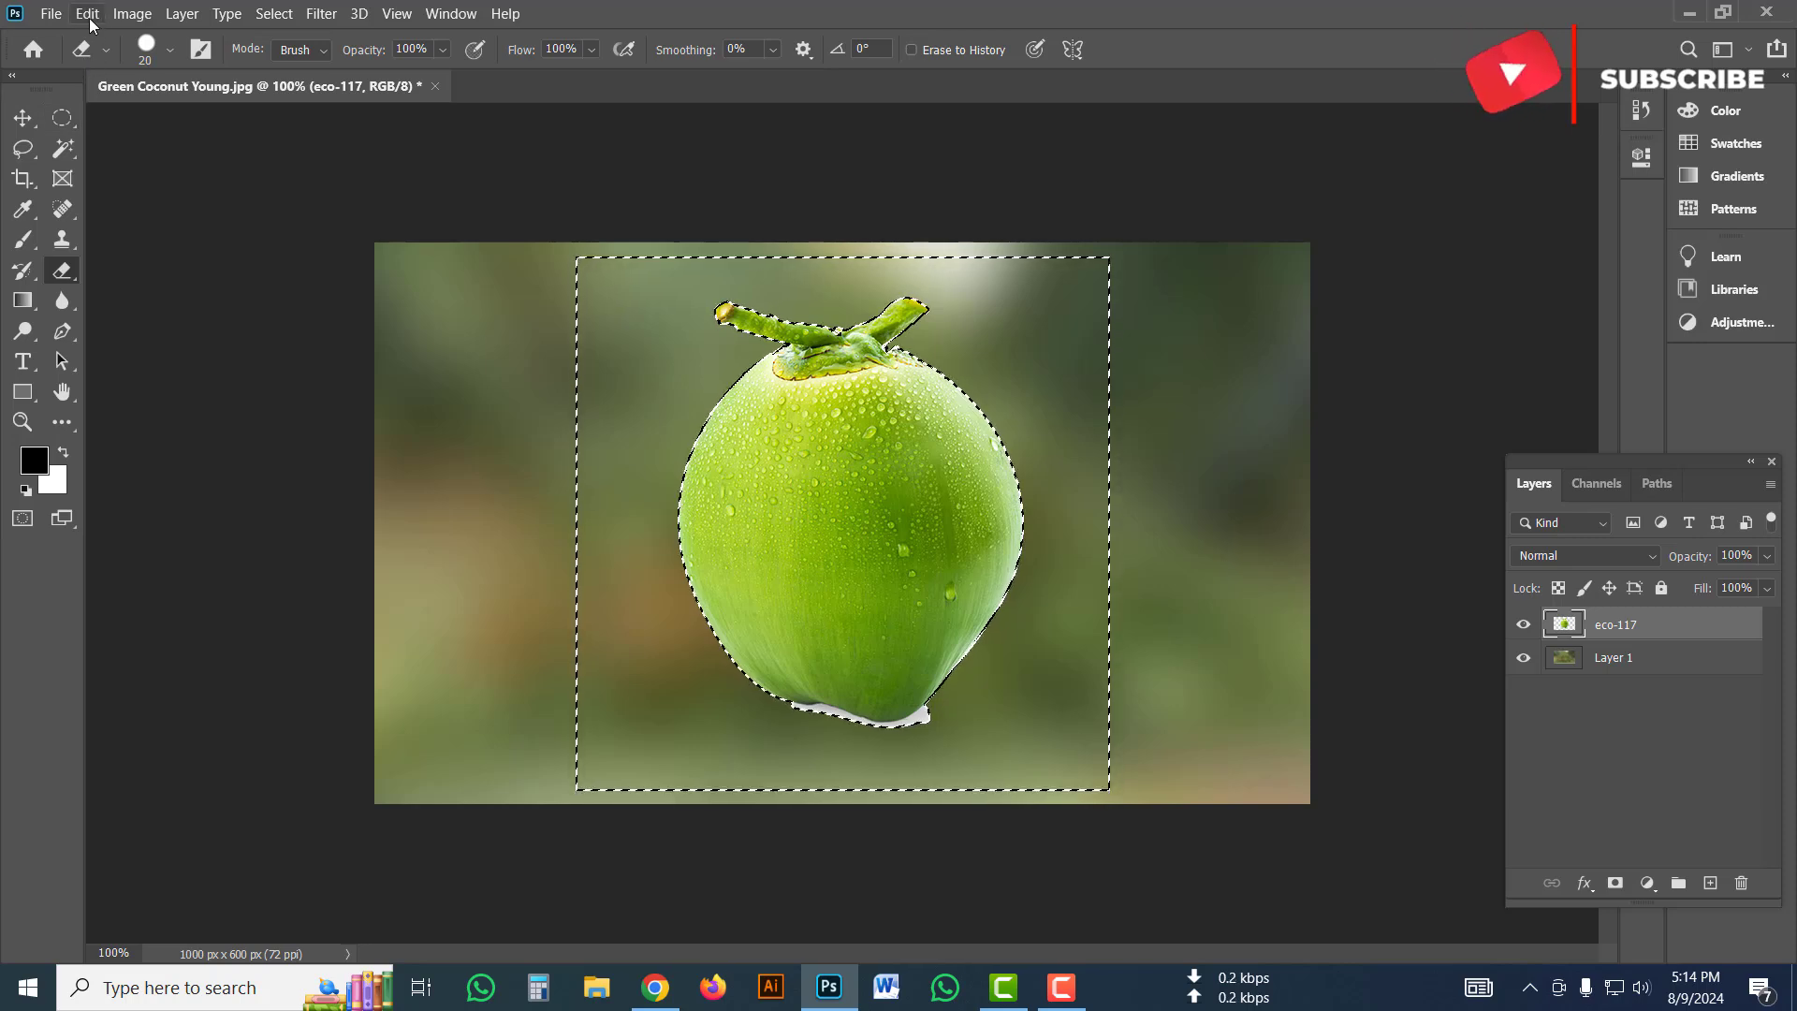
# Delete the leftover white shadow beneath the coconut using the Magic Wand and clear the selection.
pyautogui.click(63, 147)
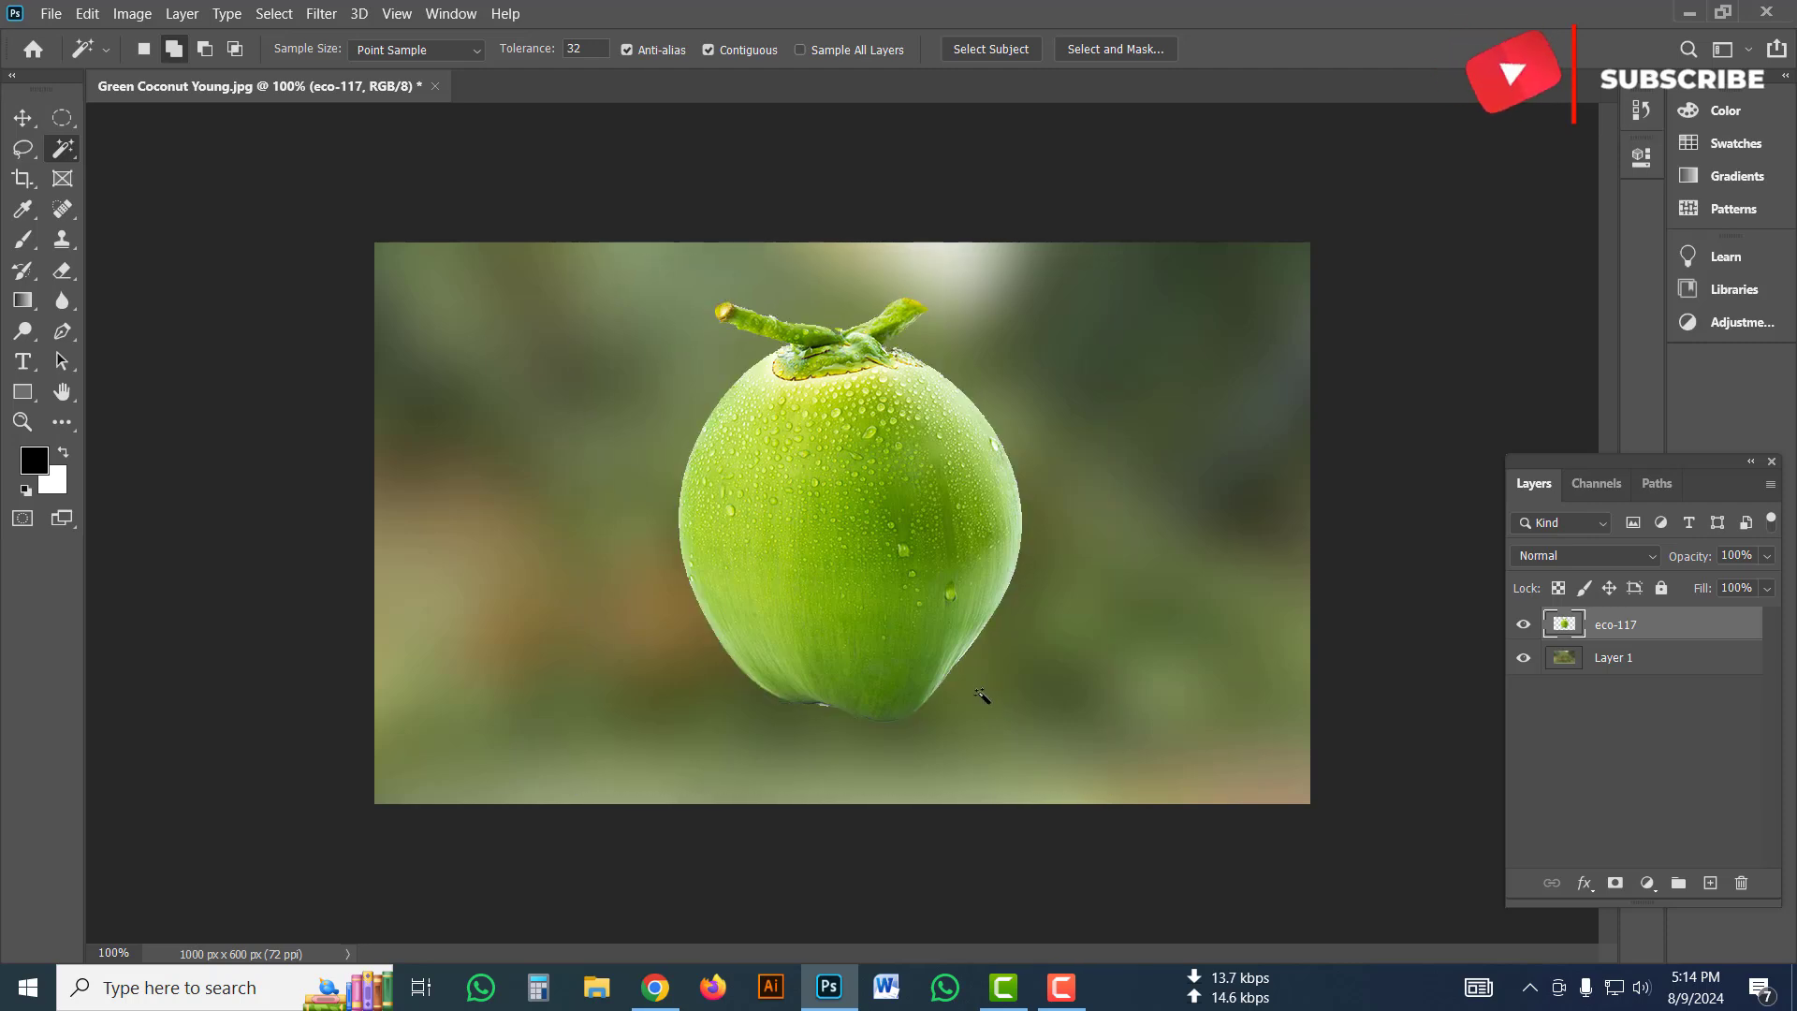
pyautogui.hotkey('ctrl', 'd')
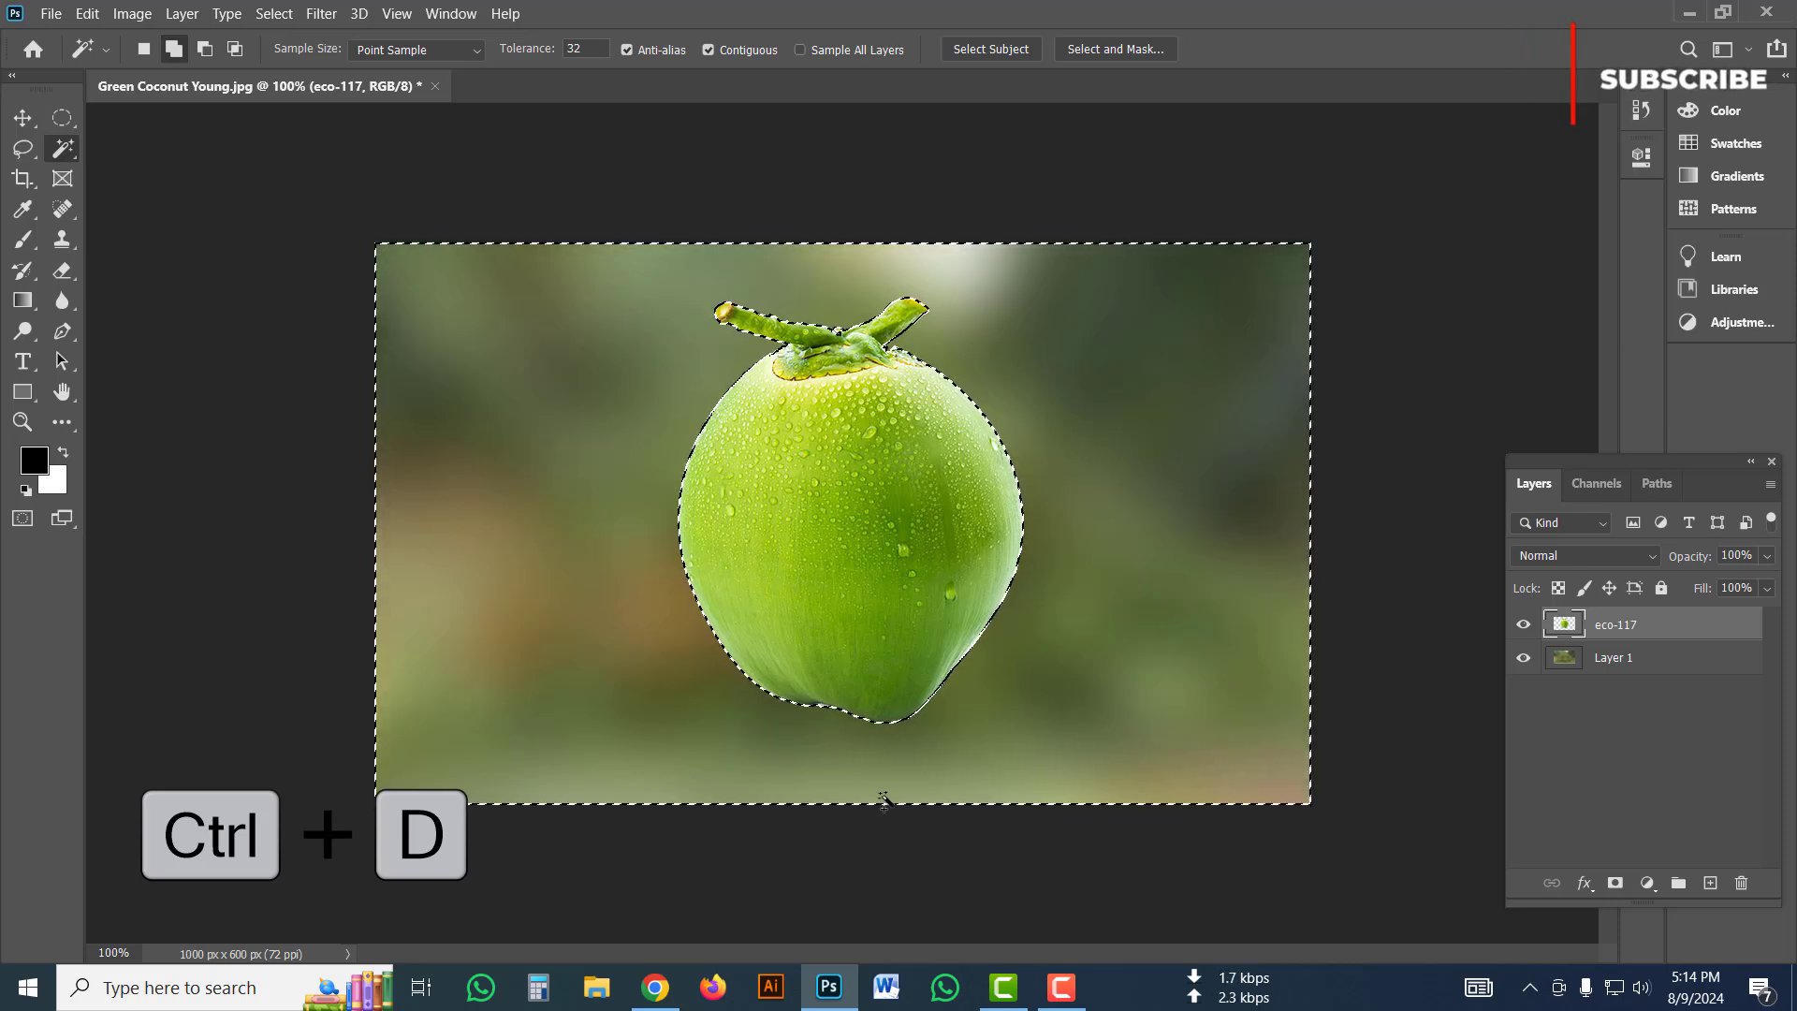
pyautogui.hotkey('ctrl', 'd')
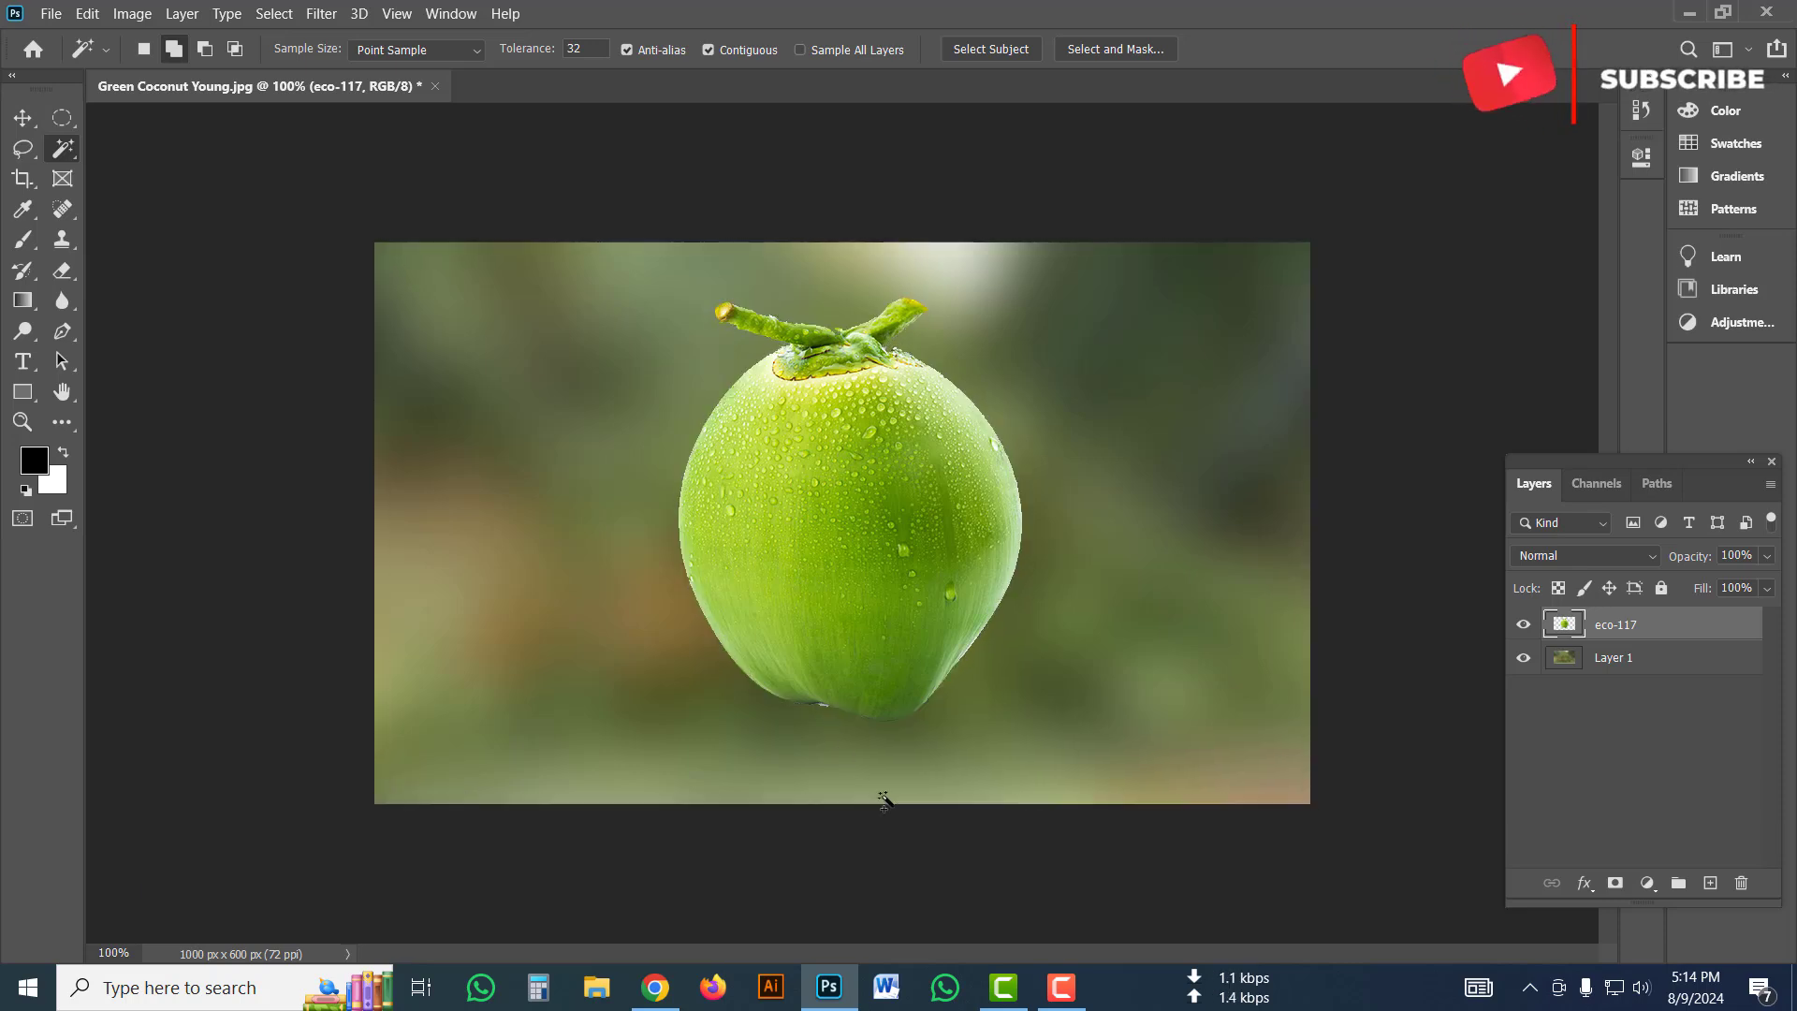
# Remove the last small white remnant at the dent in the coconut's bottom edge.
pyautogui.hotkey('ctrl', '+')
pyautogui.hotkey('ctrl', '+')
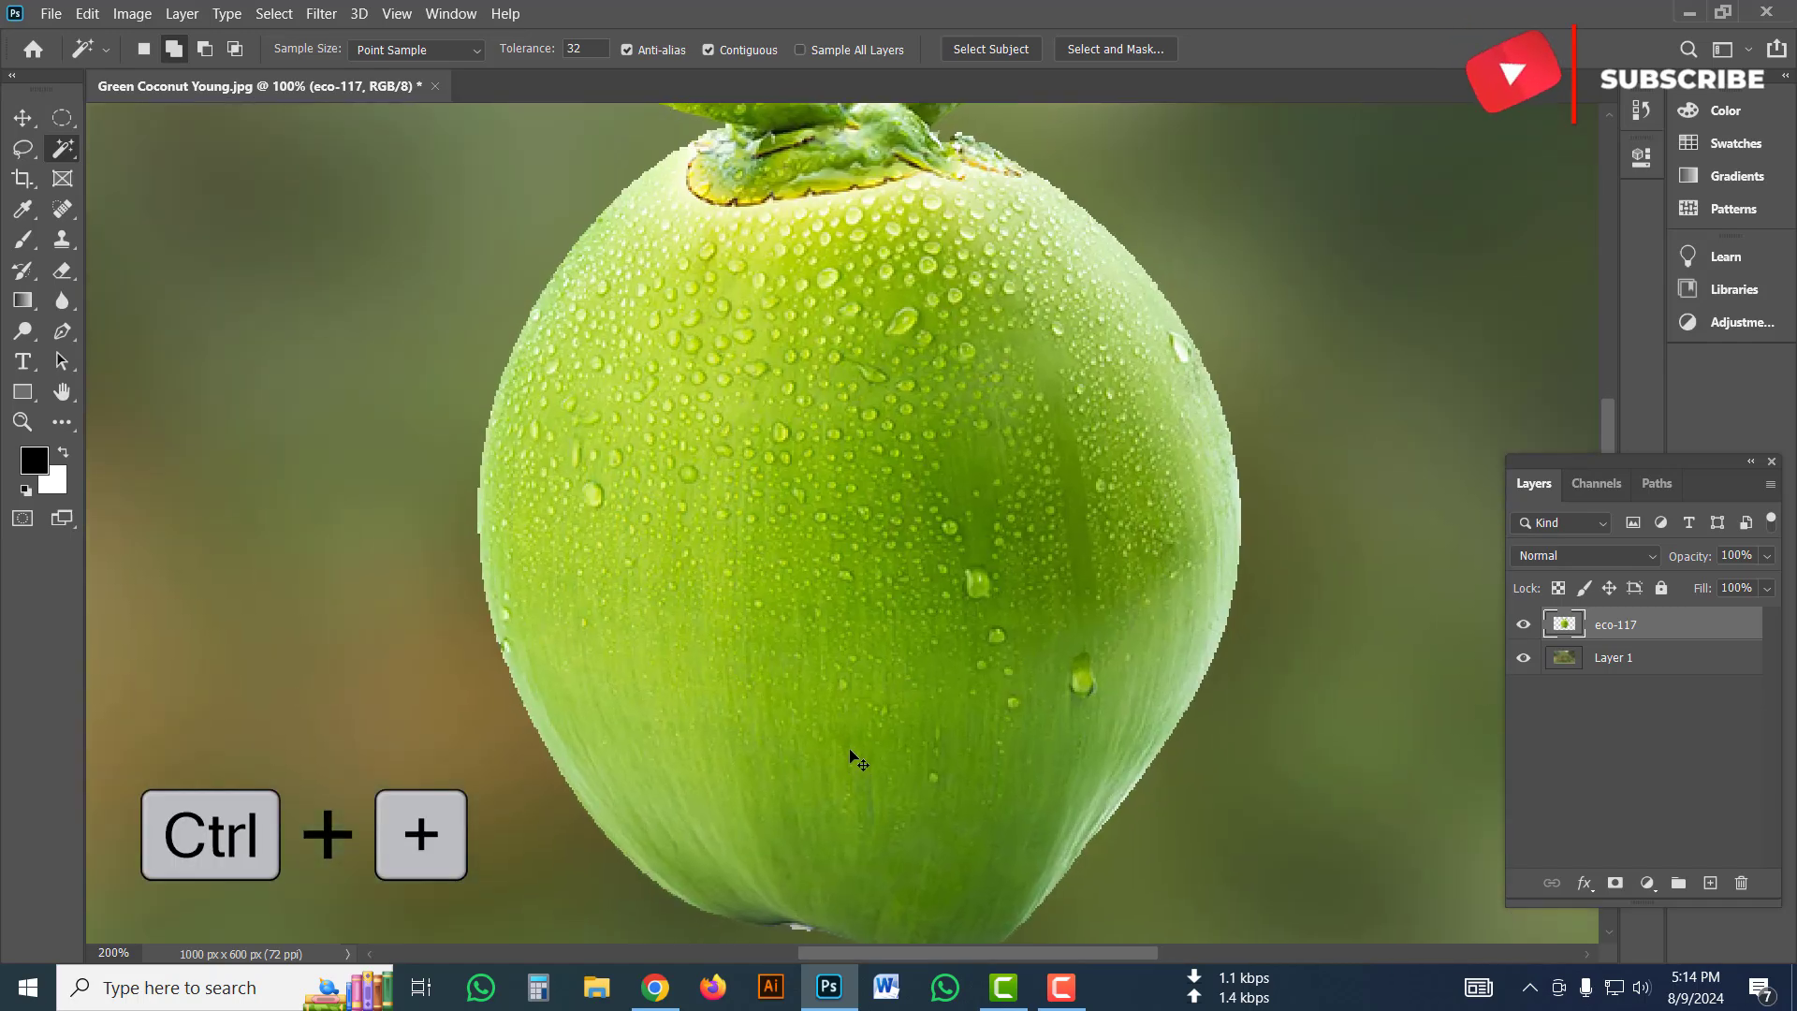
pyautogui.scroll(-5, 754, 695)
pyautogui.click(779, 712)
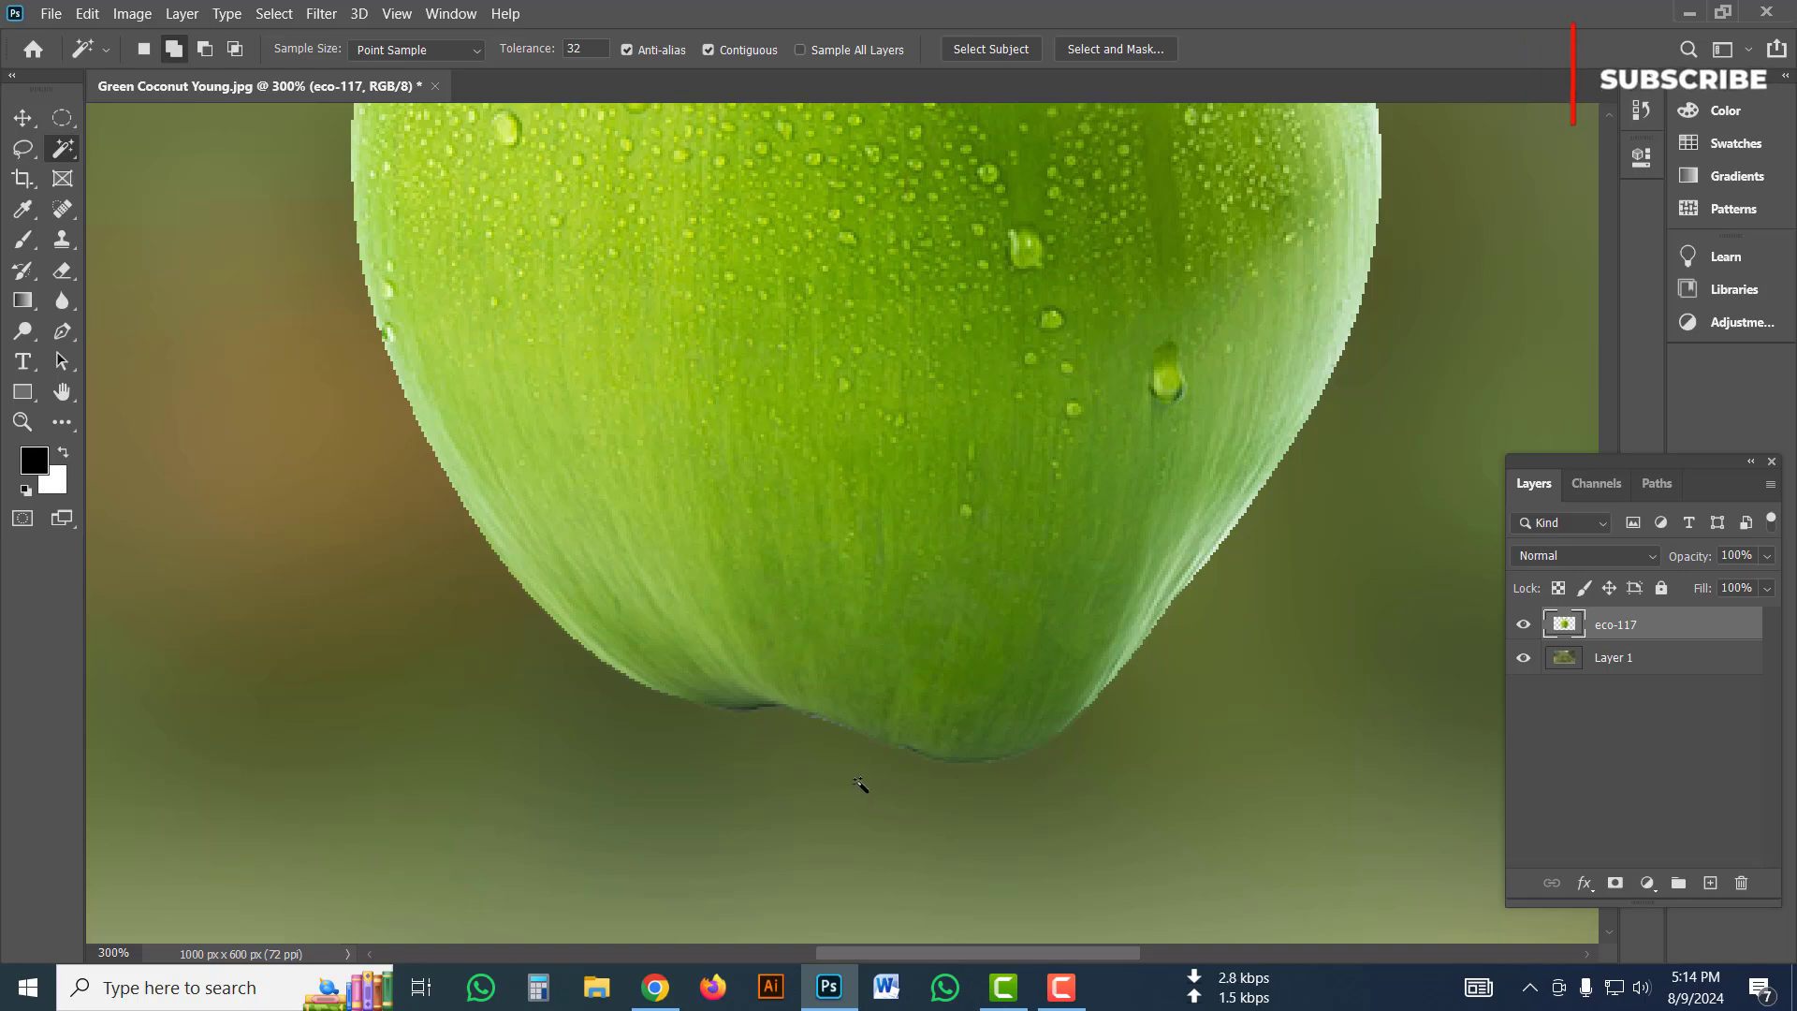
pyautogui.hotkey('ctrl', '-')
pyautogui.hotkey('ctrl', '-')
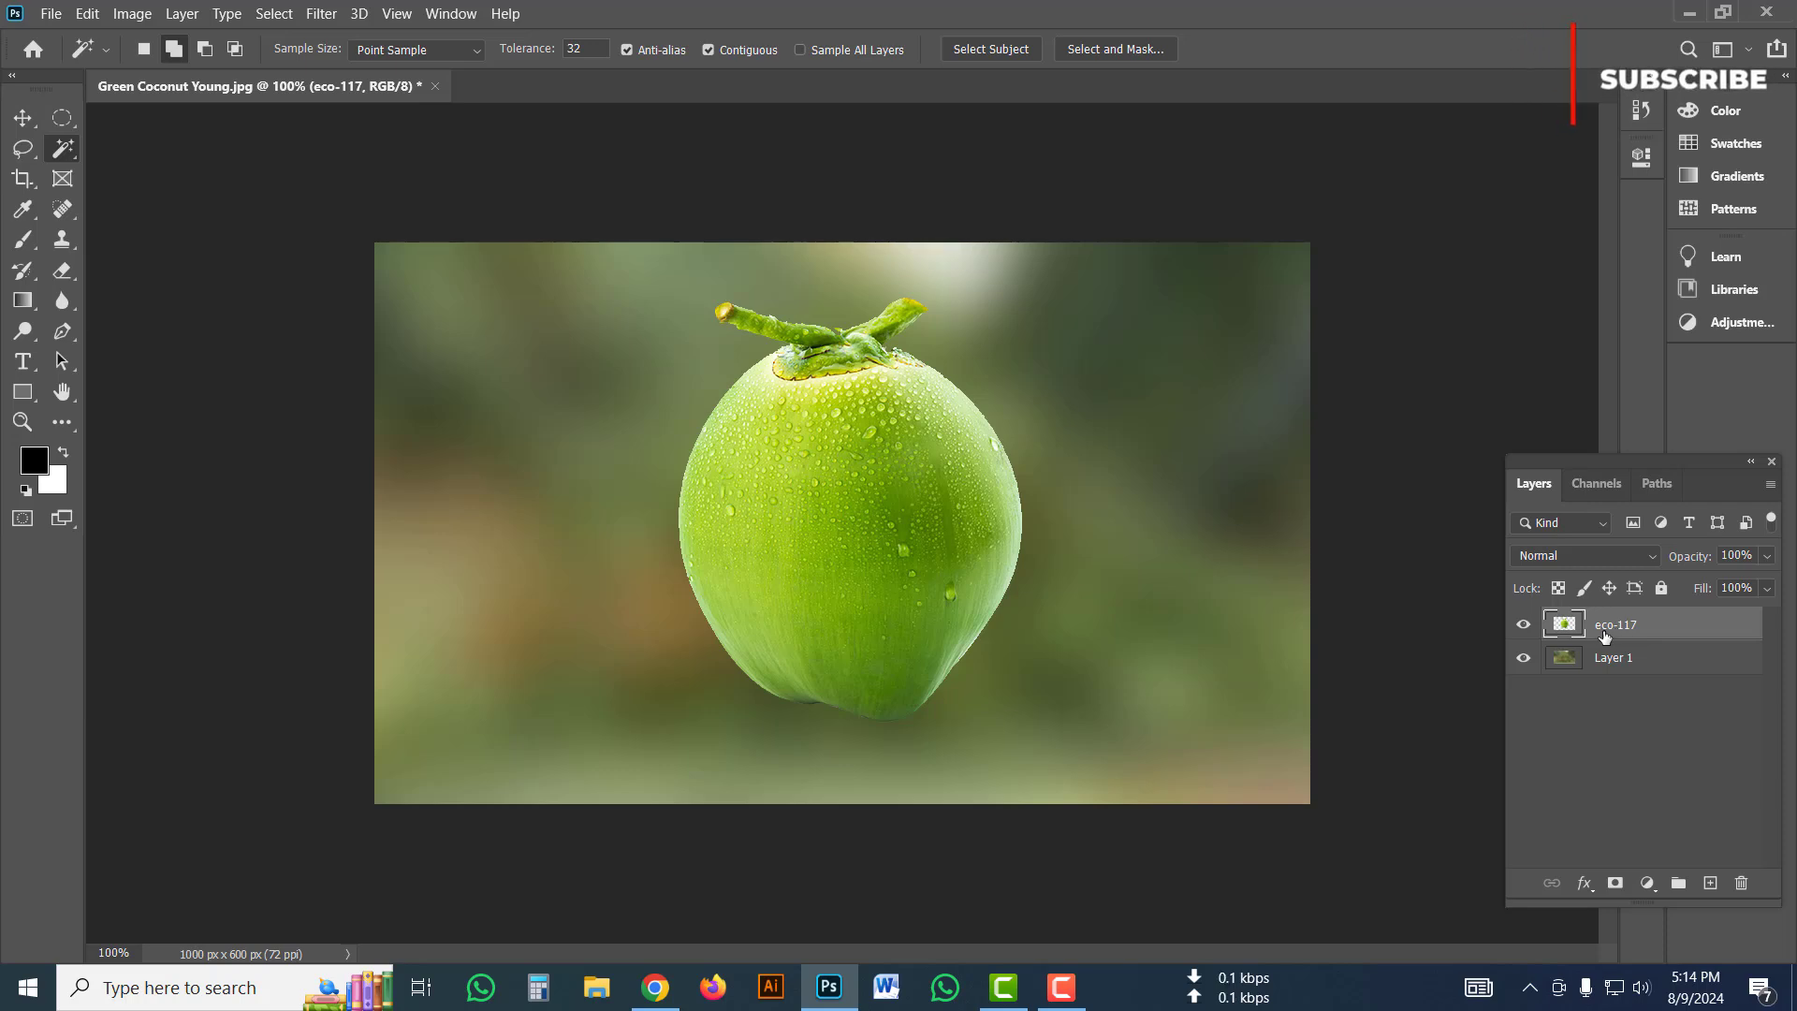
# Duplicate the eco-117 layer and keep the copy hidden directly beneath the original.
pyautogui.hotkey('ctrl', 'j')
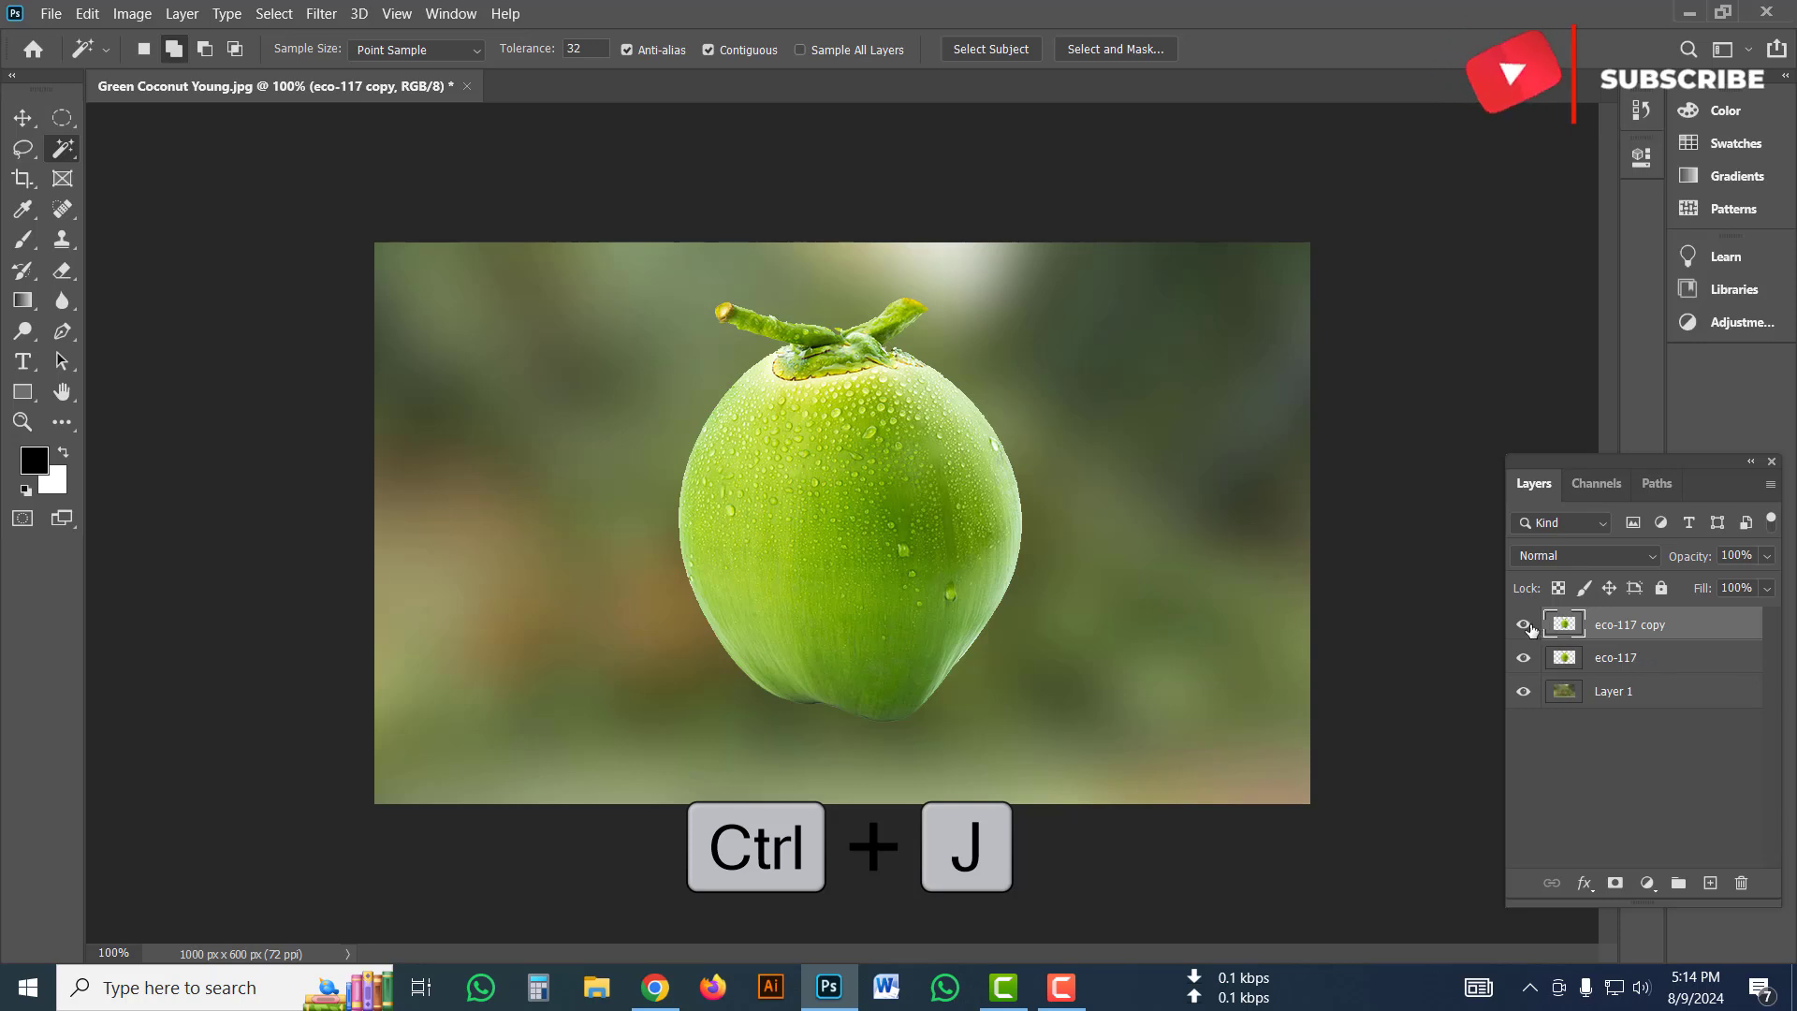
pyautogui.moveTo(1629, 633); pyautogui.dragTo(1624, 666)
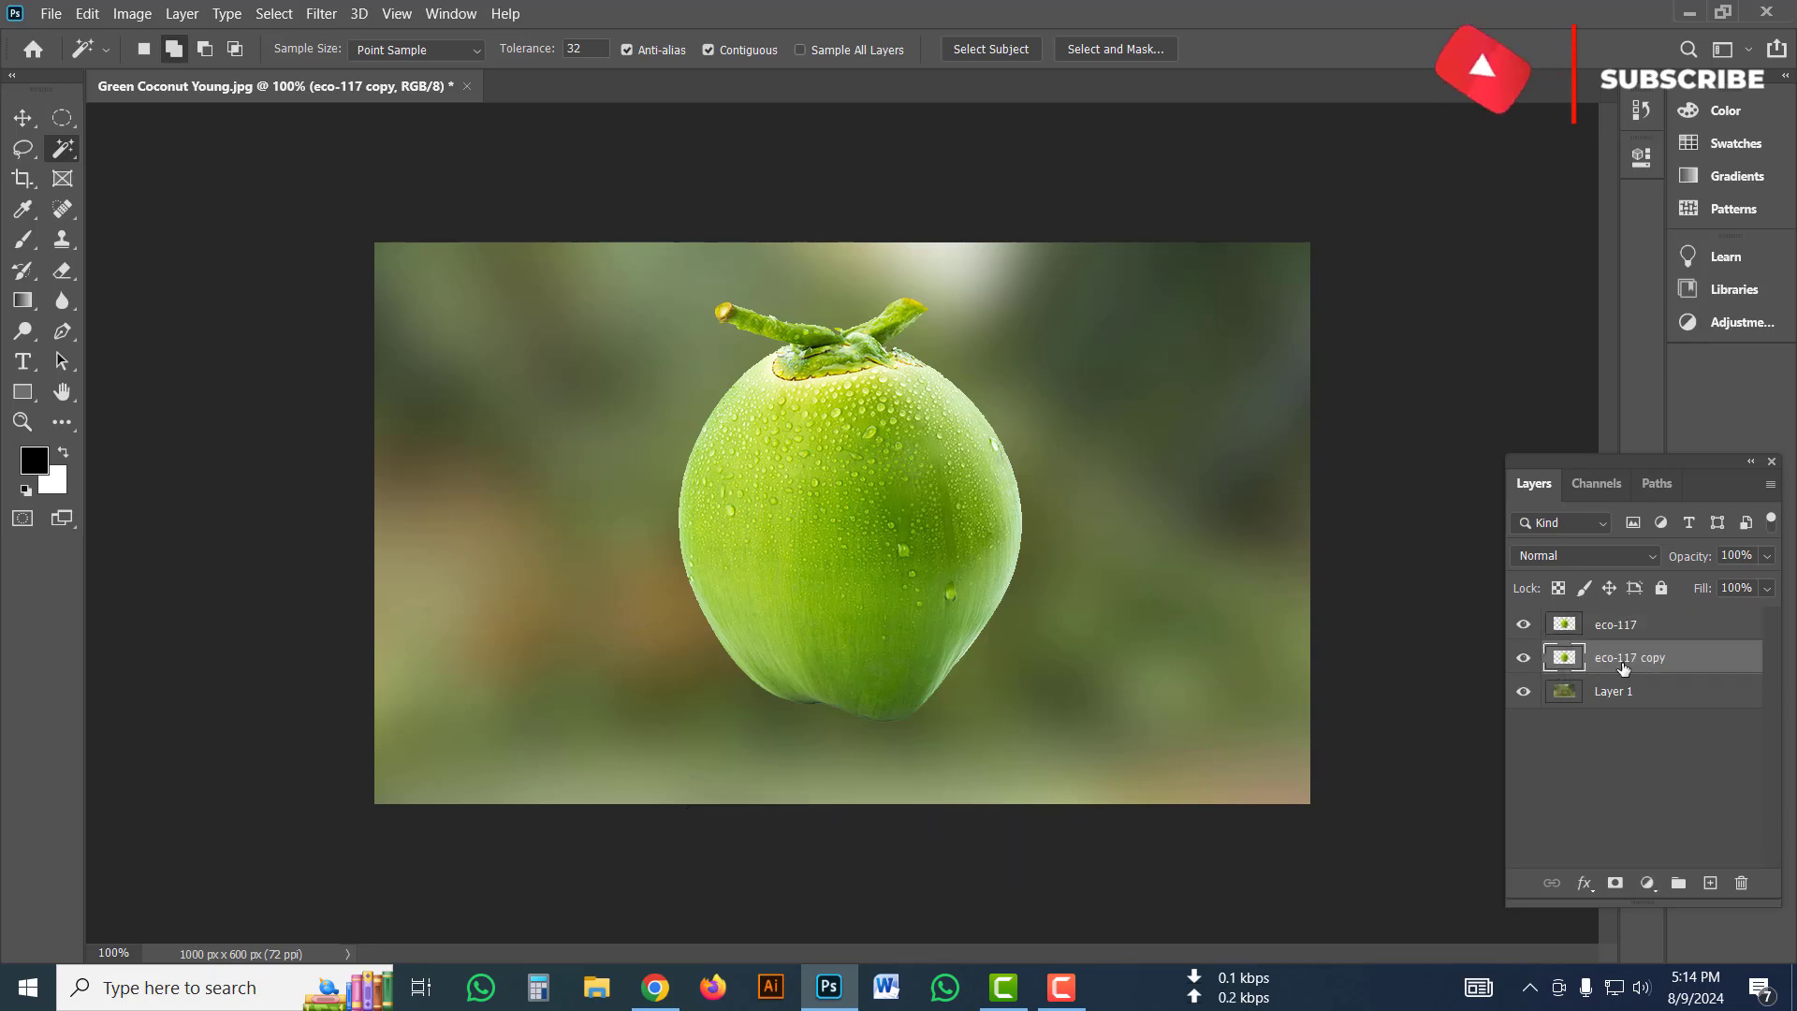
pyautogui.click(1524, 659)
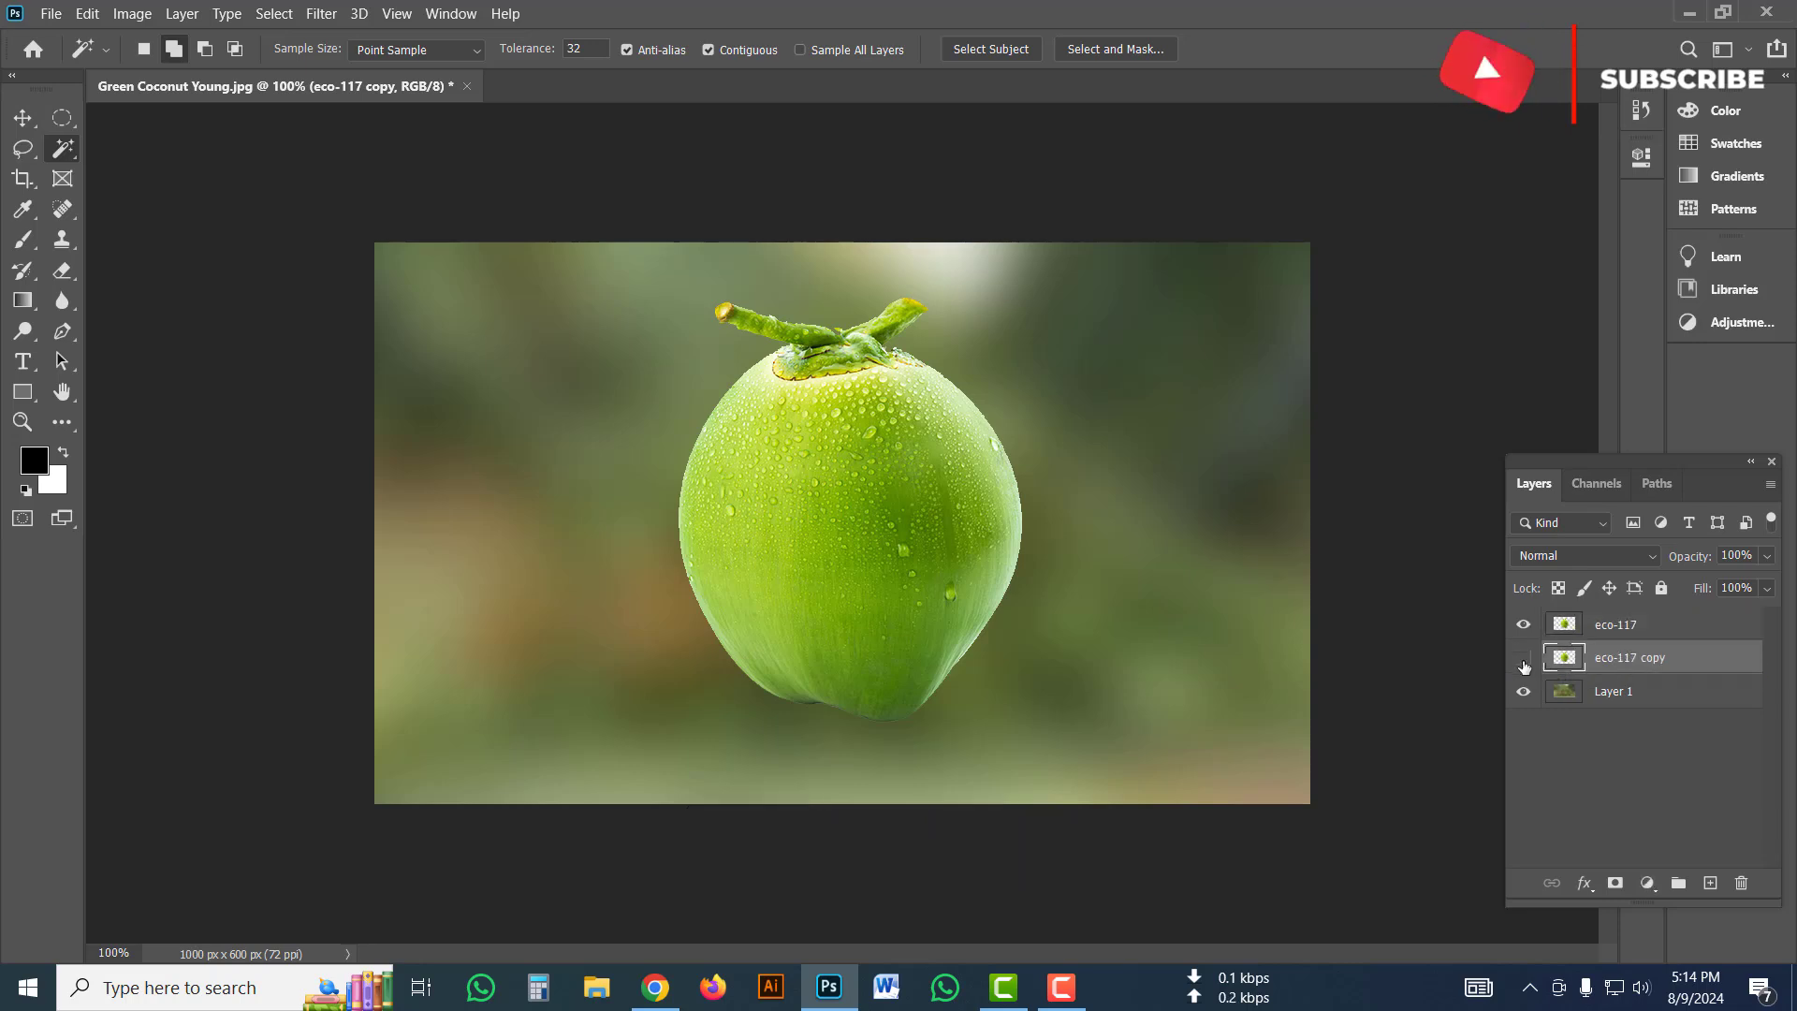
# Desaturate the original eco-117 layer and set its blend mode to Screen.
pyautogui.click(1634, 633)
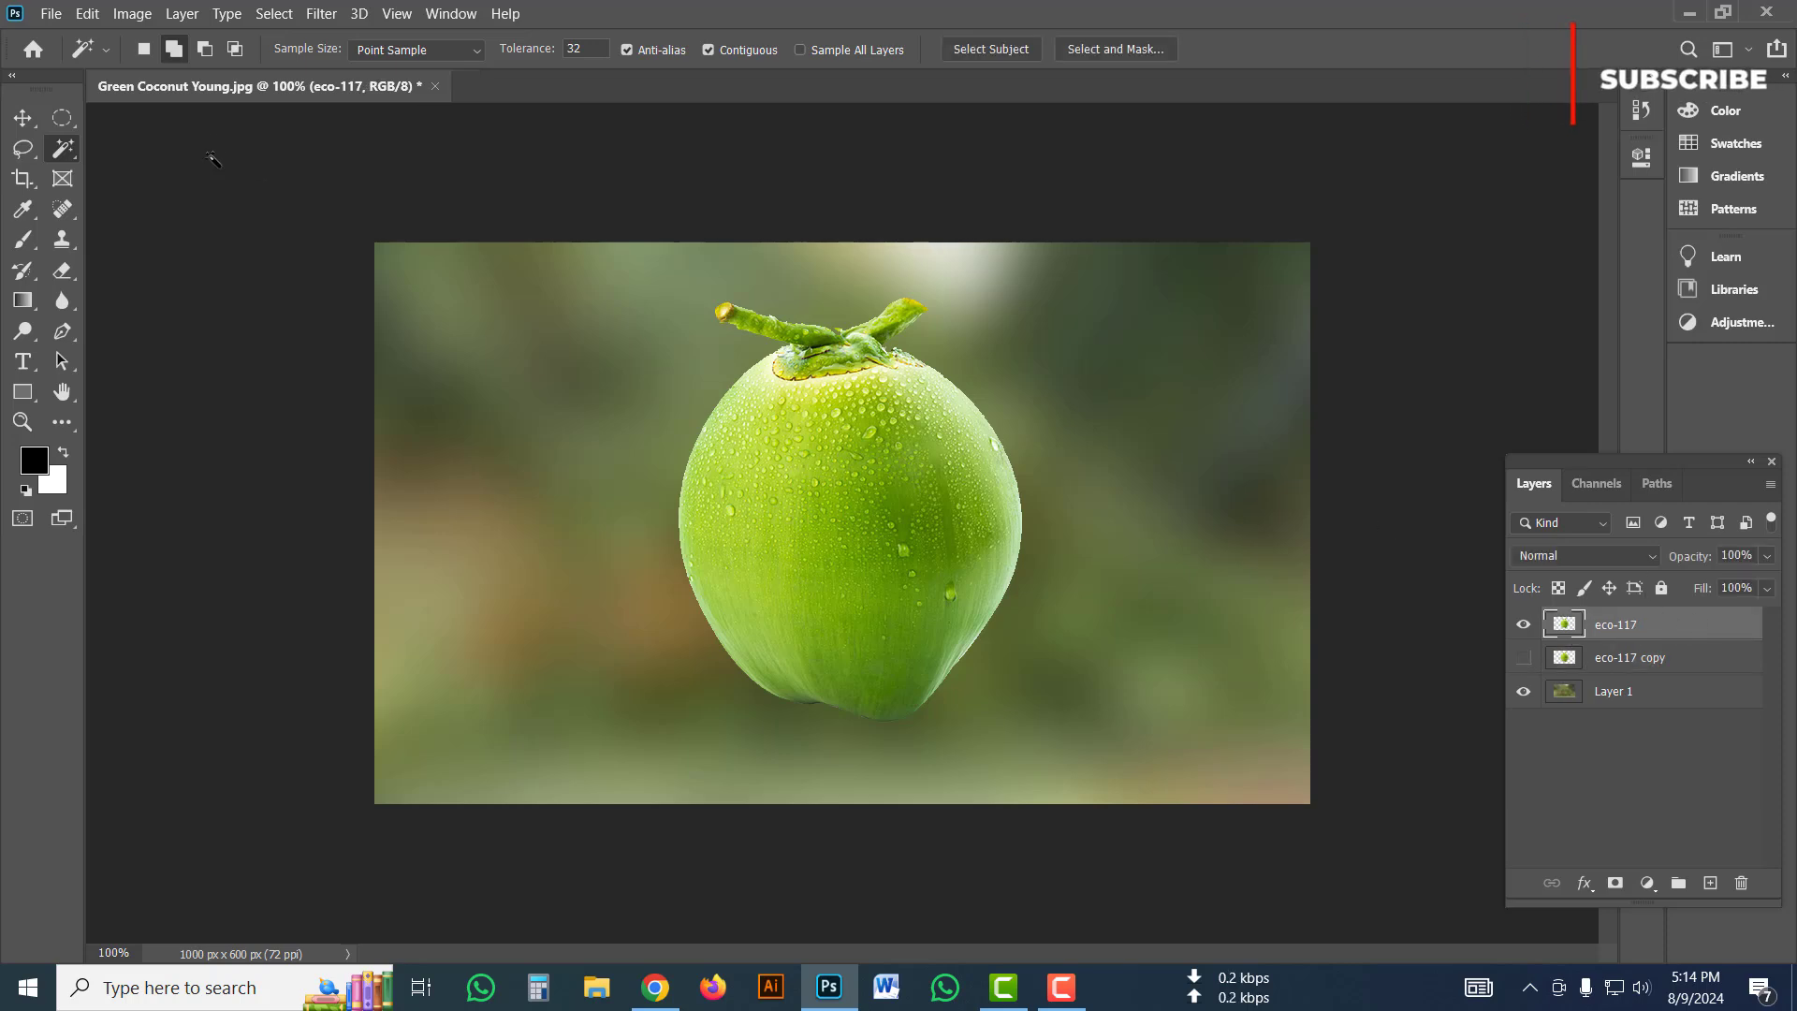
pyautogui.click(128, 13)
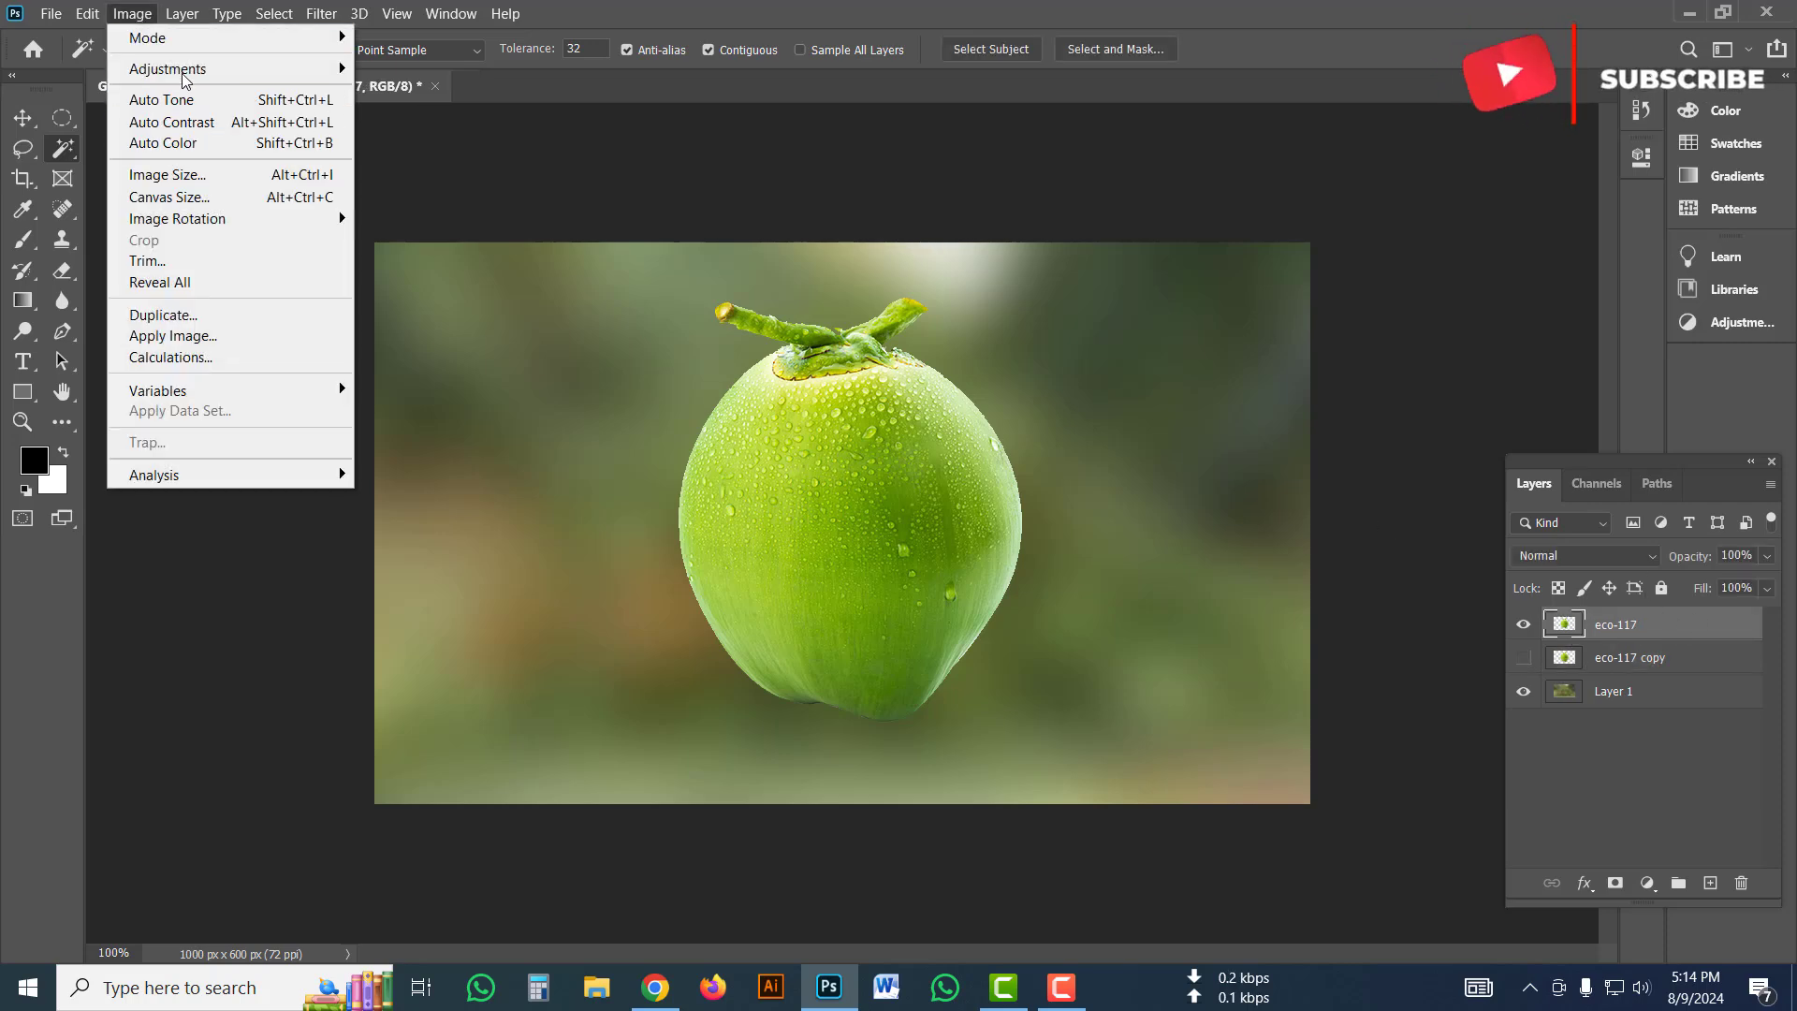
pyautogui.moveTo(168, 69)
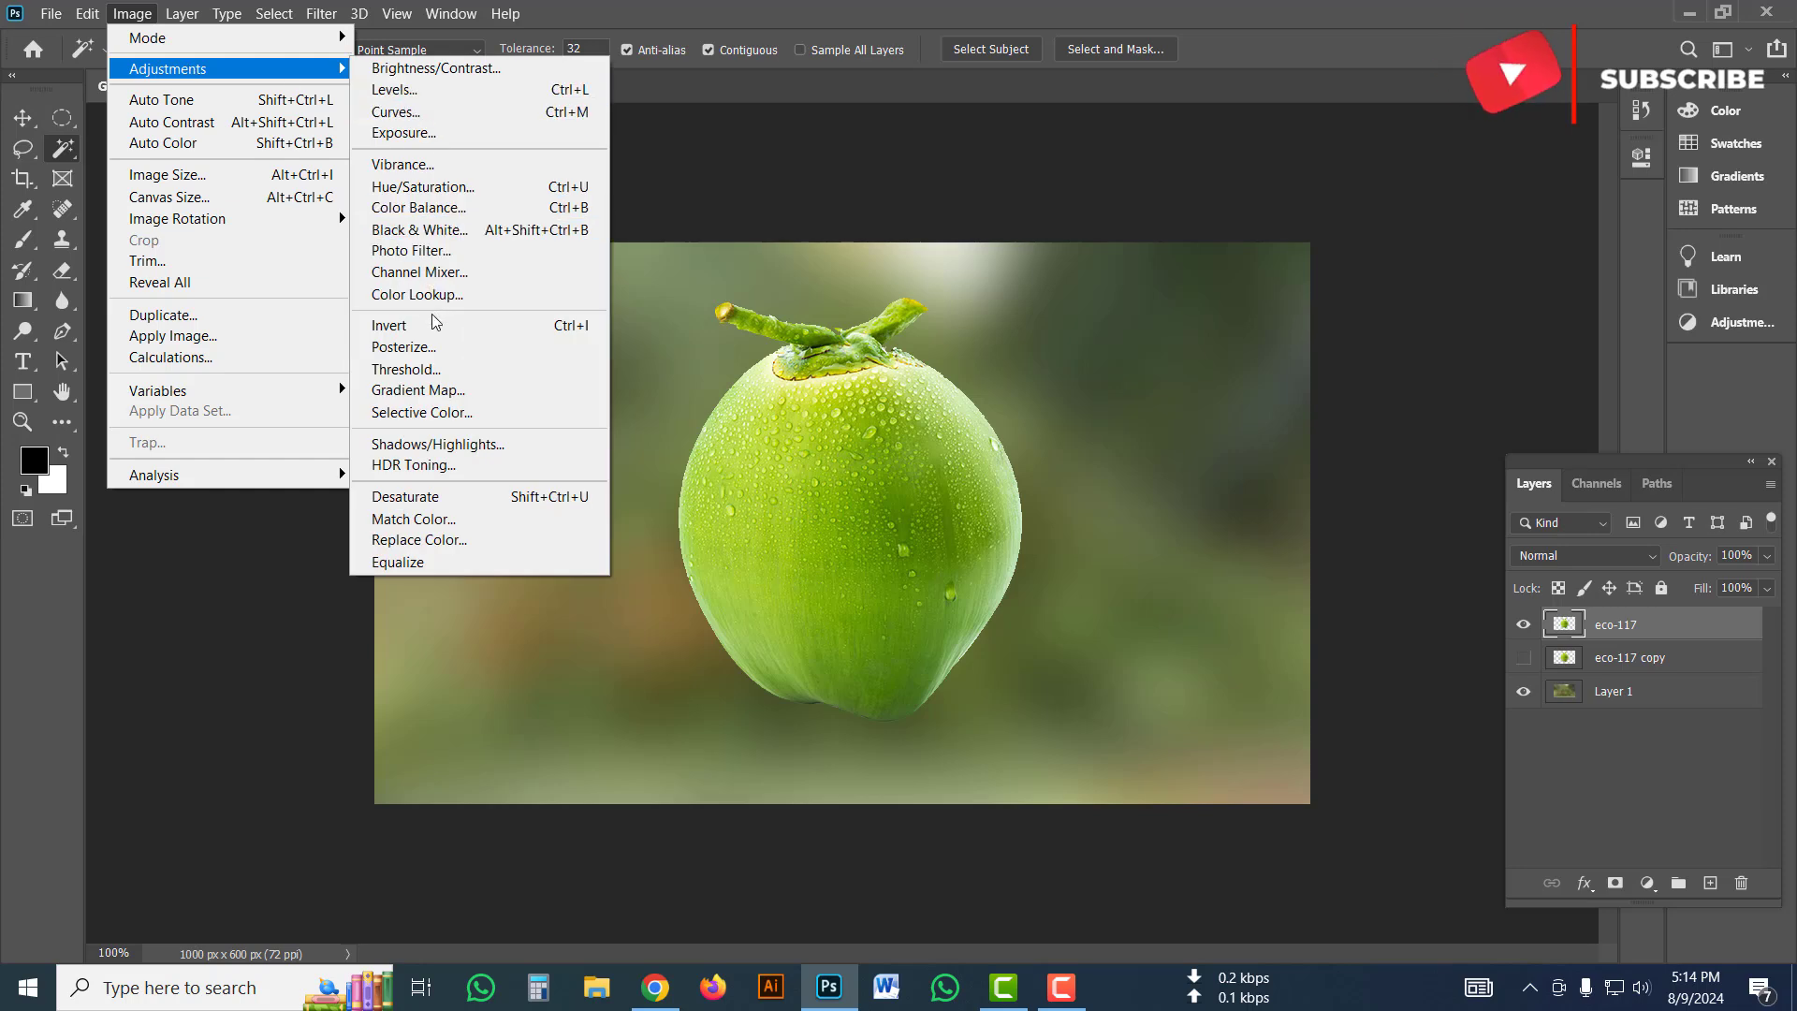
pyautogui.click(413, 507)
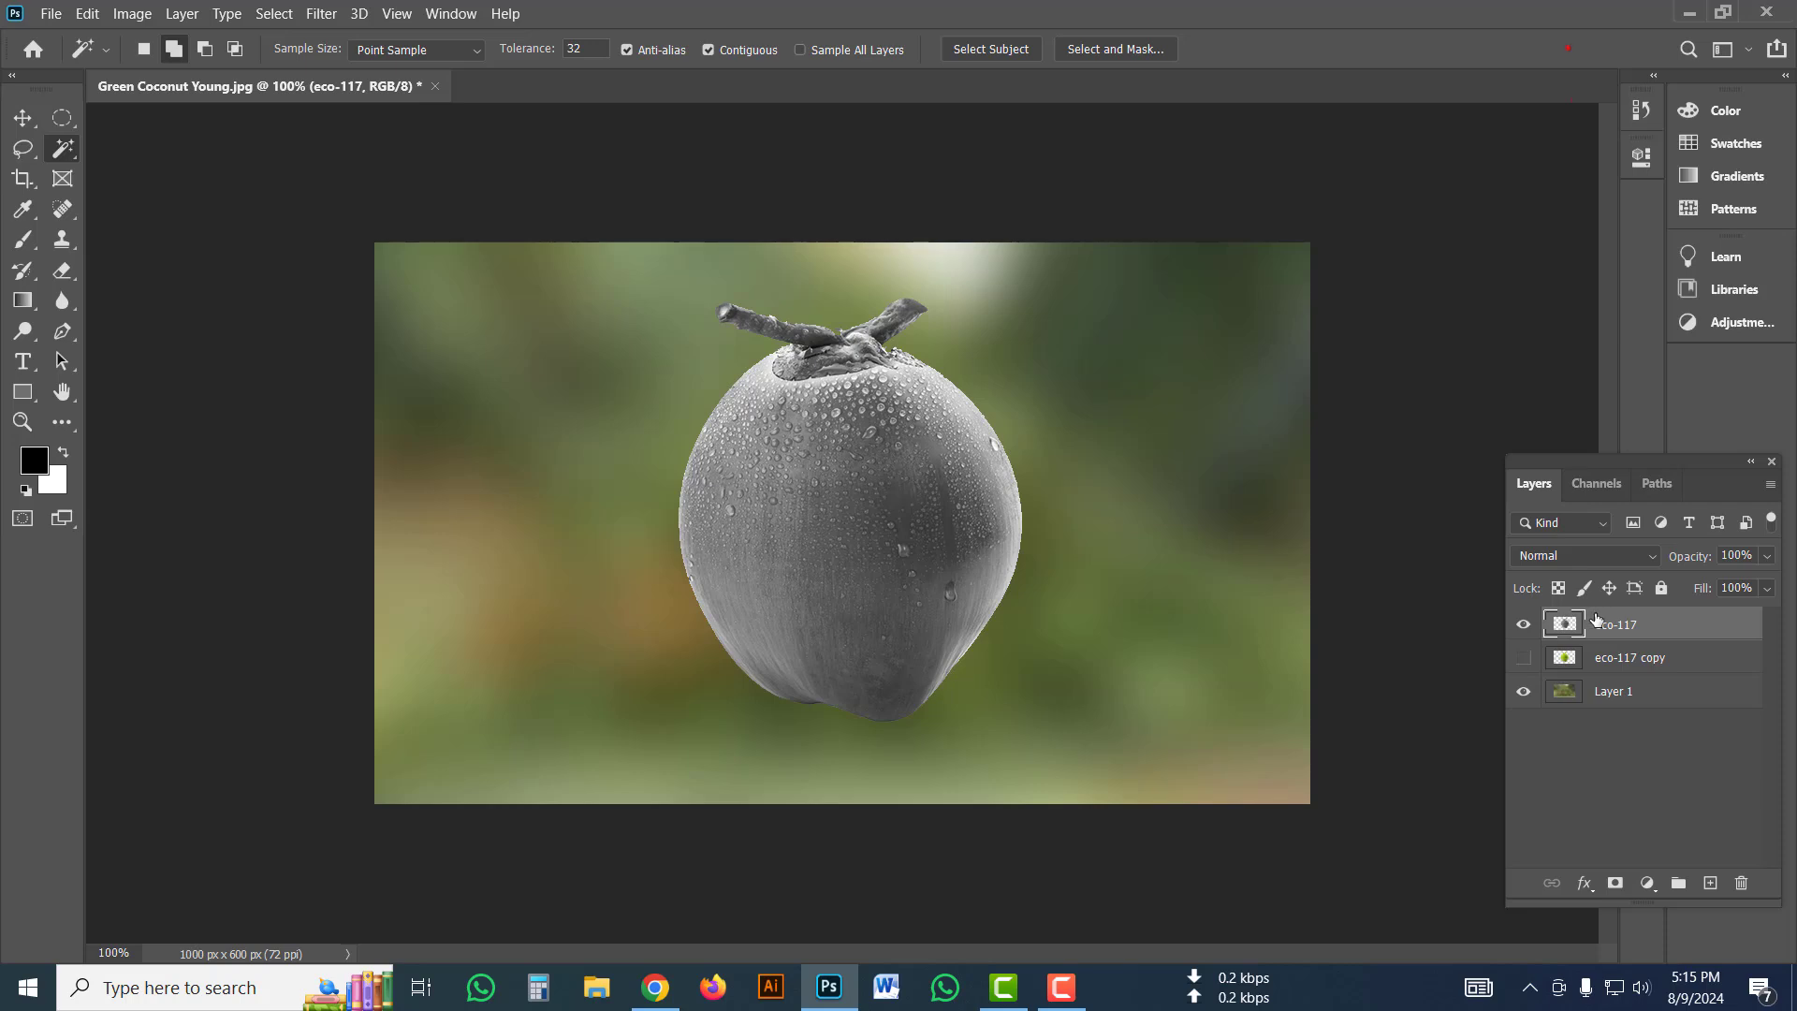
pyautogui.click(1643, 558)
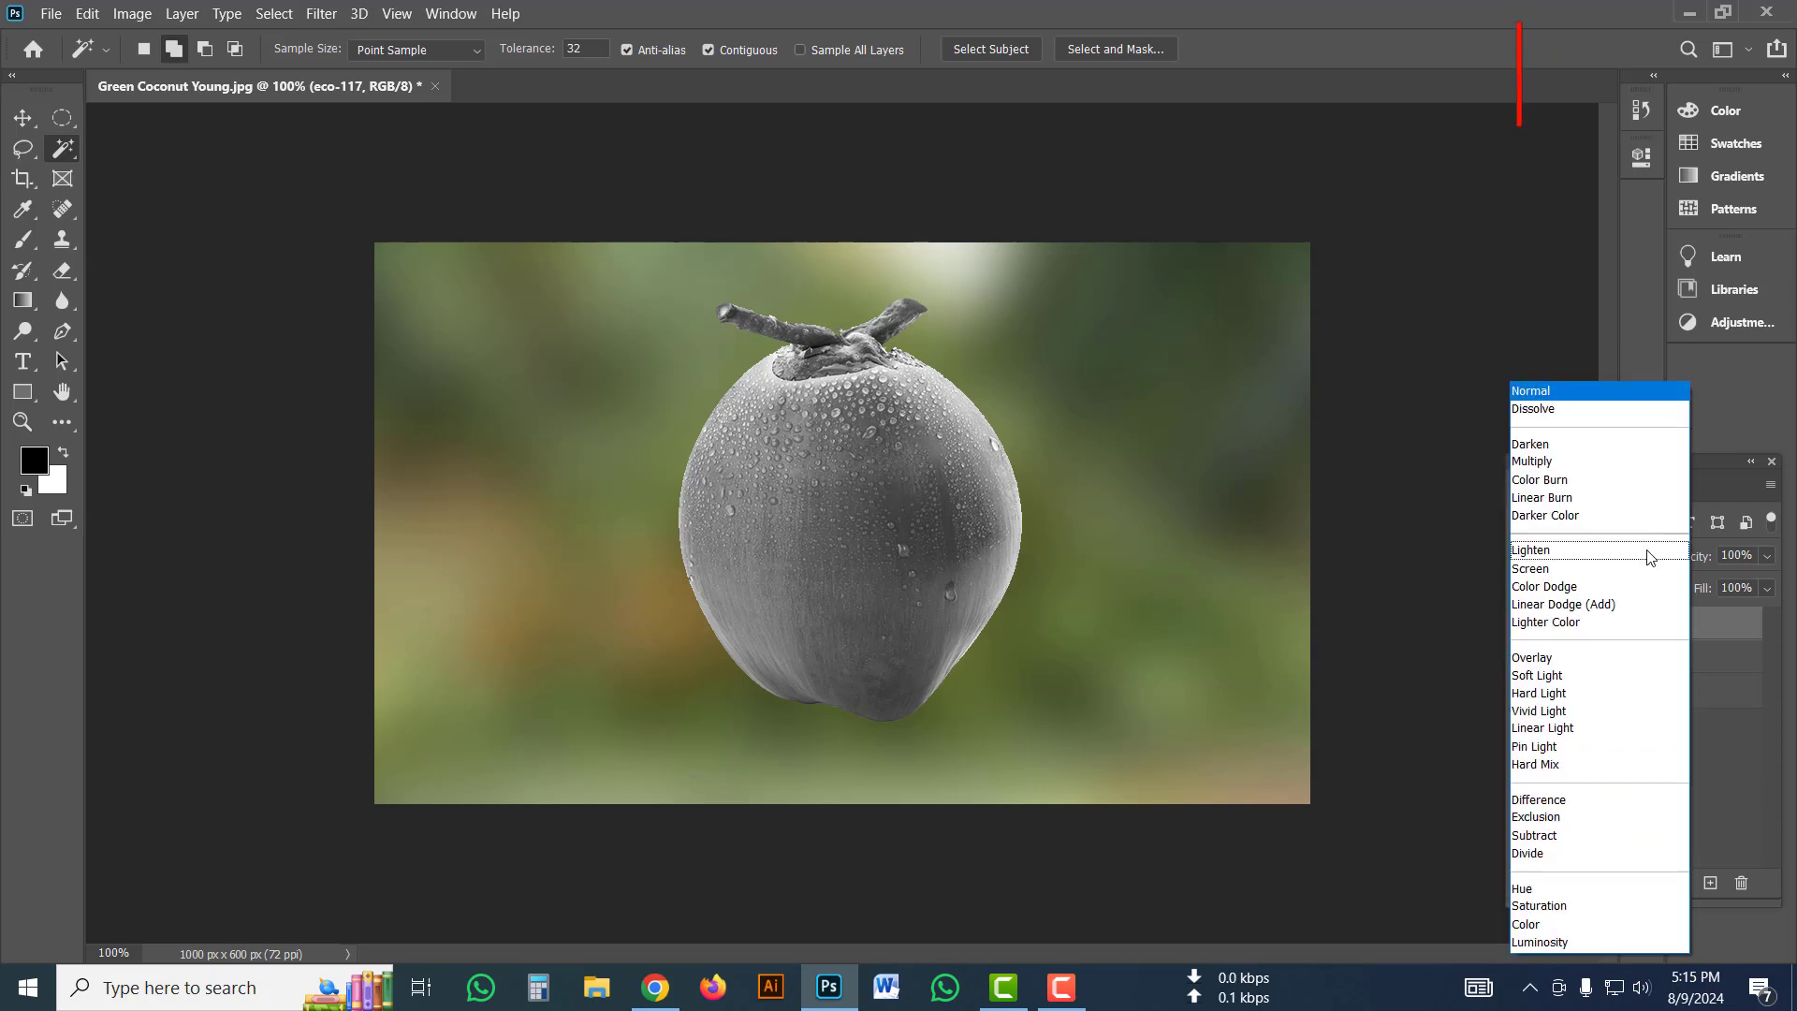
pyautogui.click(1551, 571)
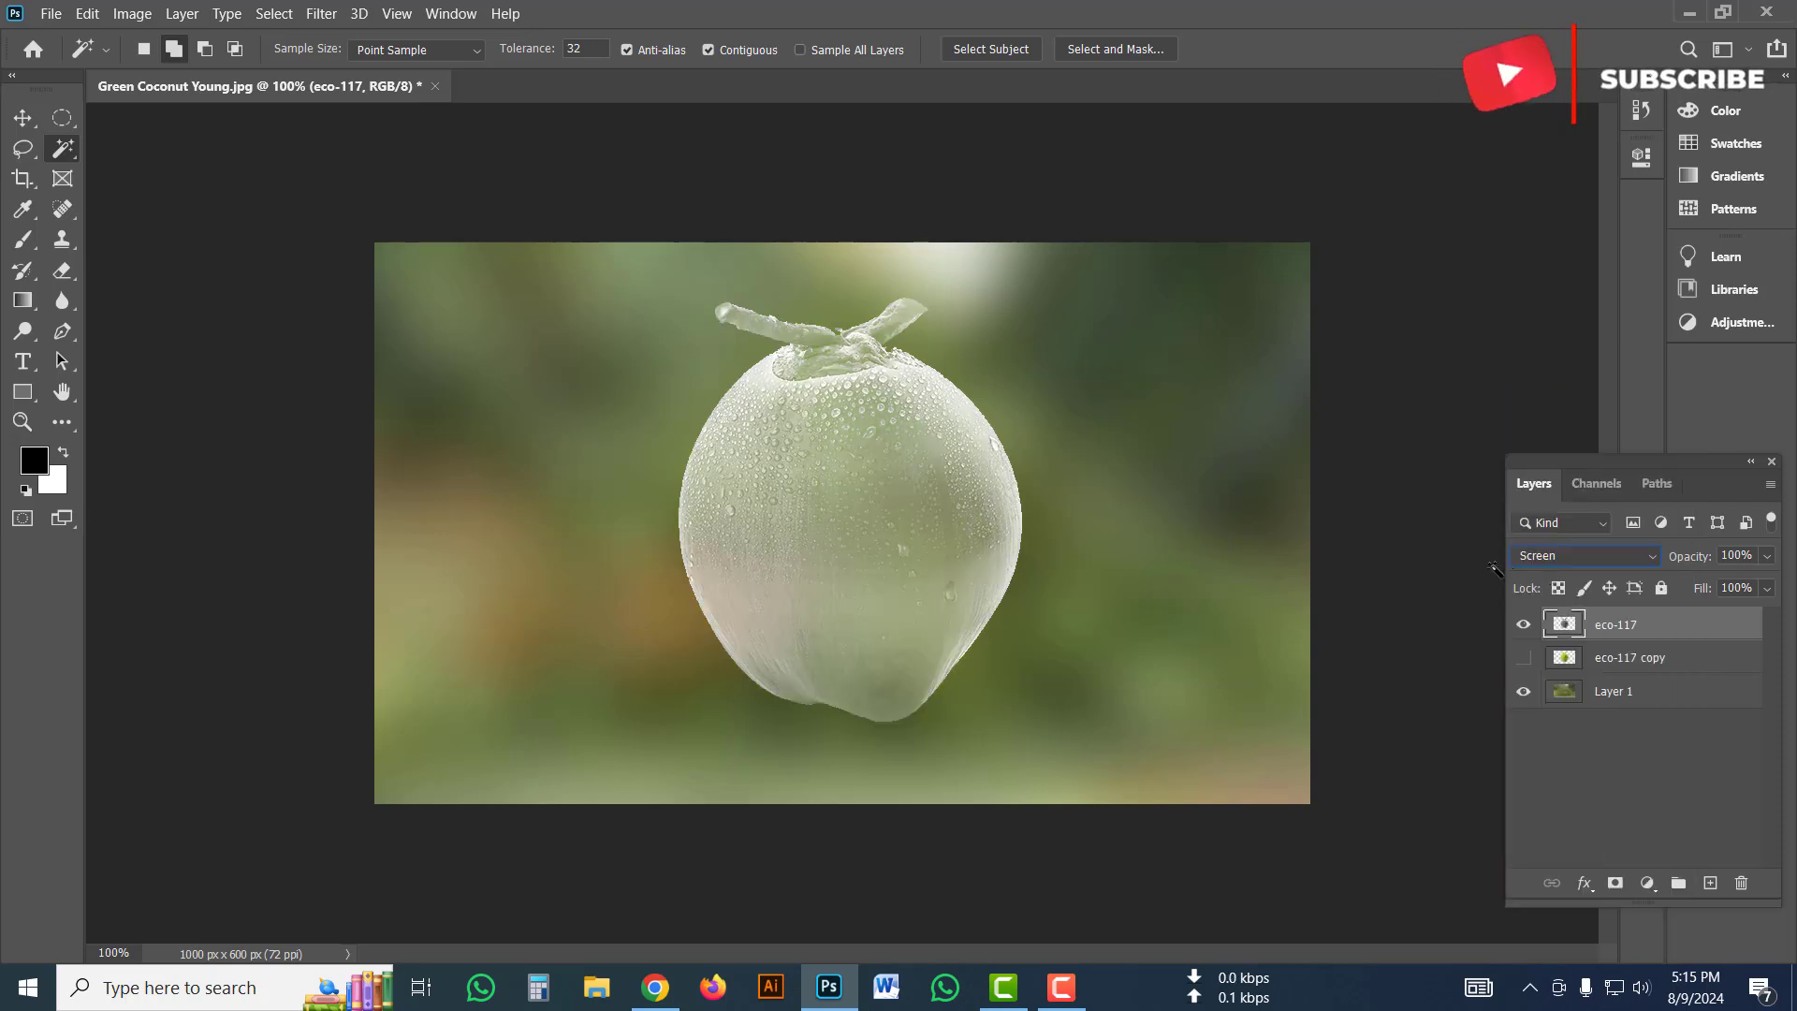
# Adjust the eco-117 layer's Levels to input values of 20 for shadows, 0.7 for midtones and 212 for highlights.
pyautogui.hotkey('ctrl', 'l')
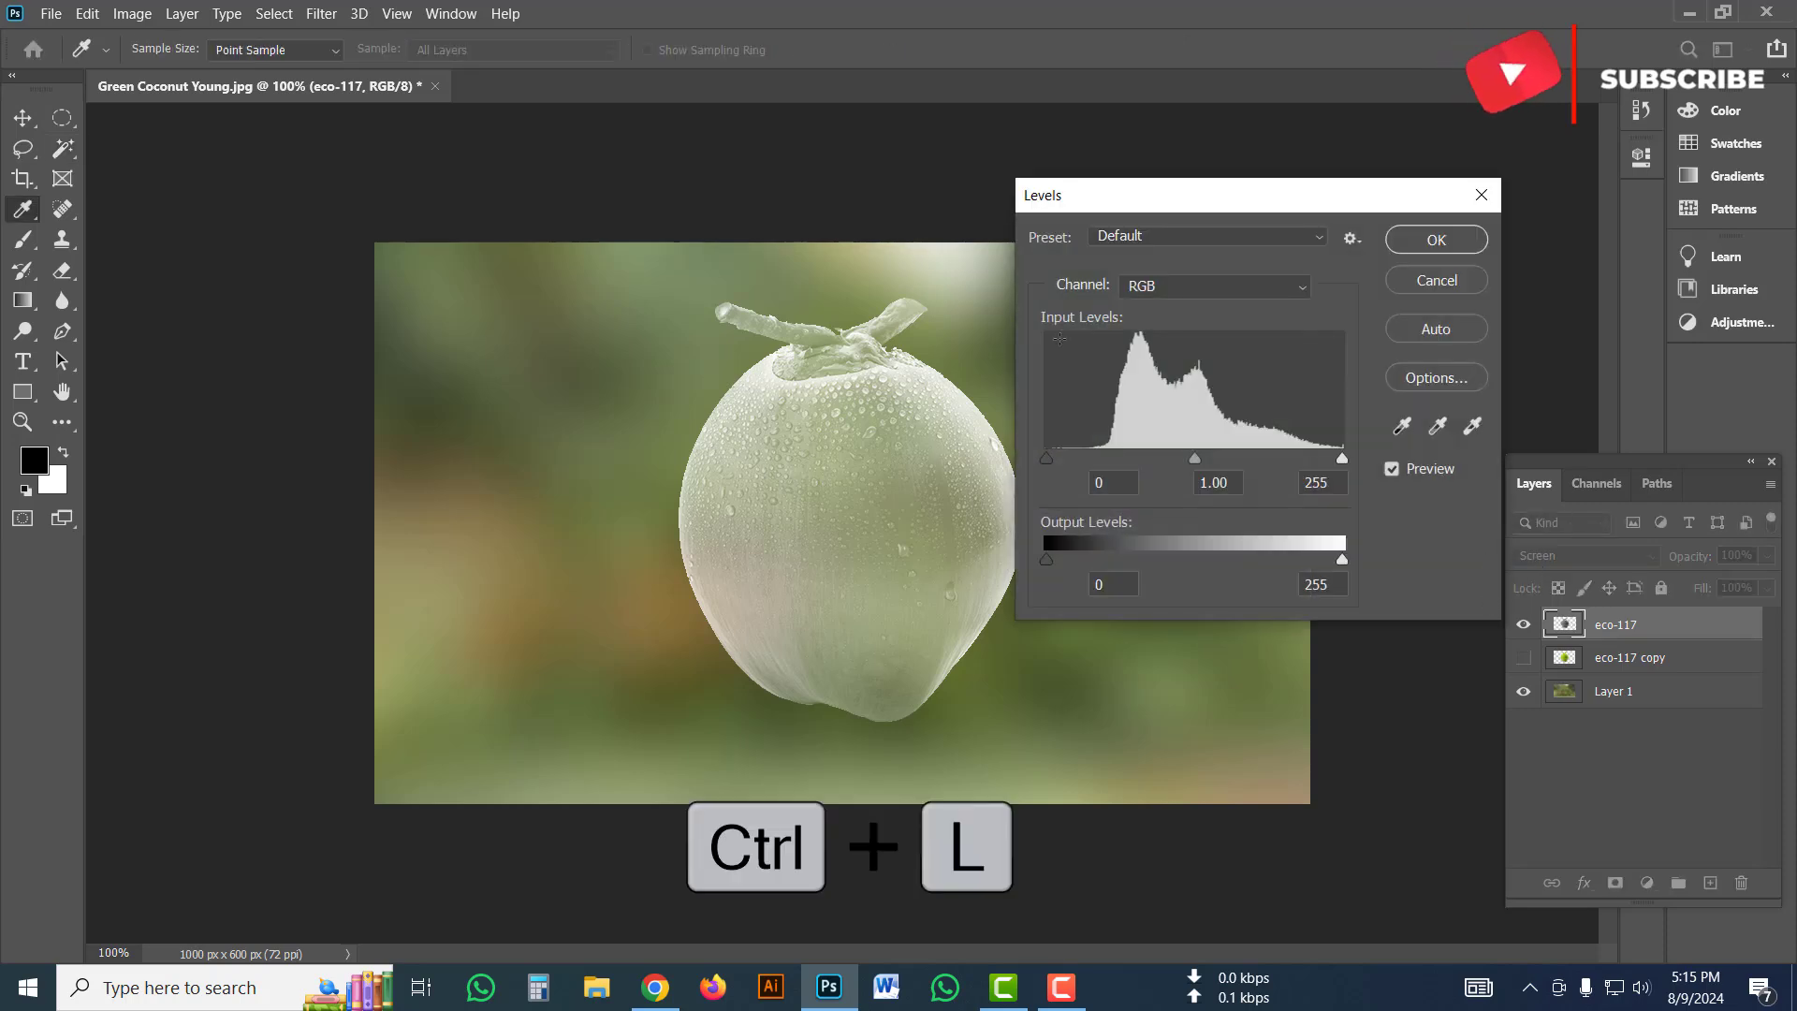
pyautogui.moveTo(1050, 465); pyautogui.dragTo(1100, 467)
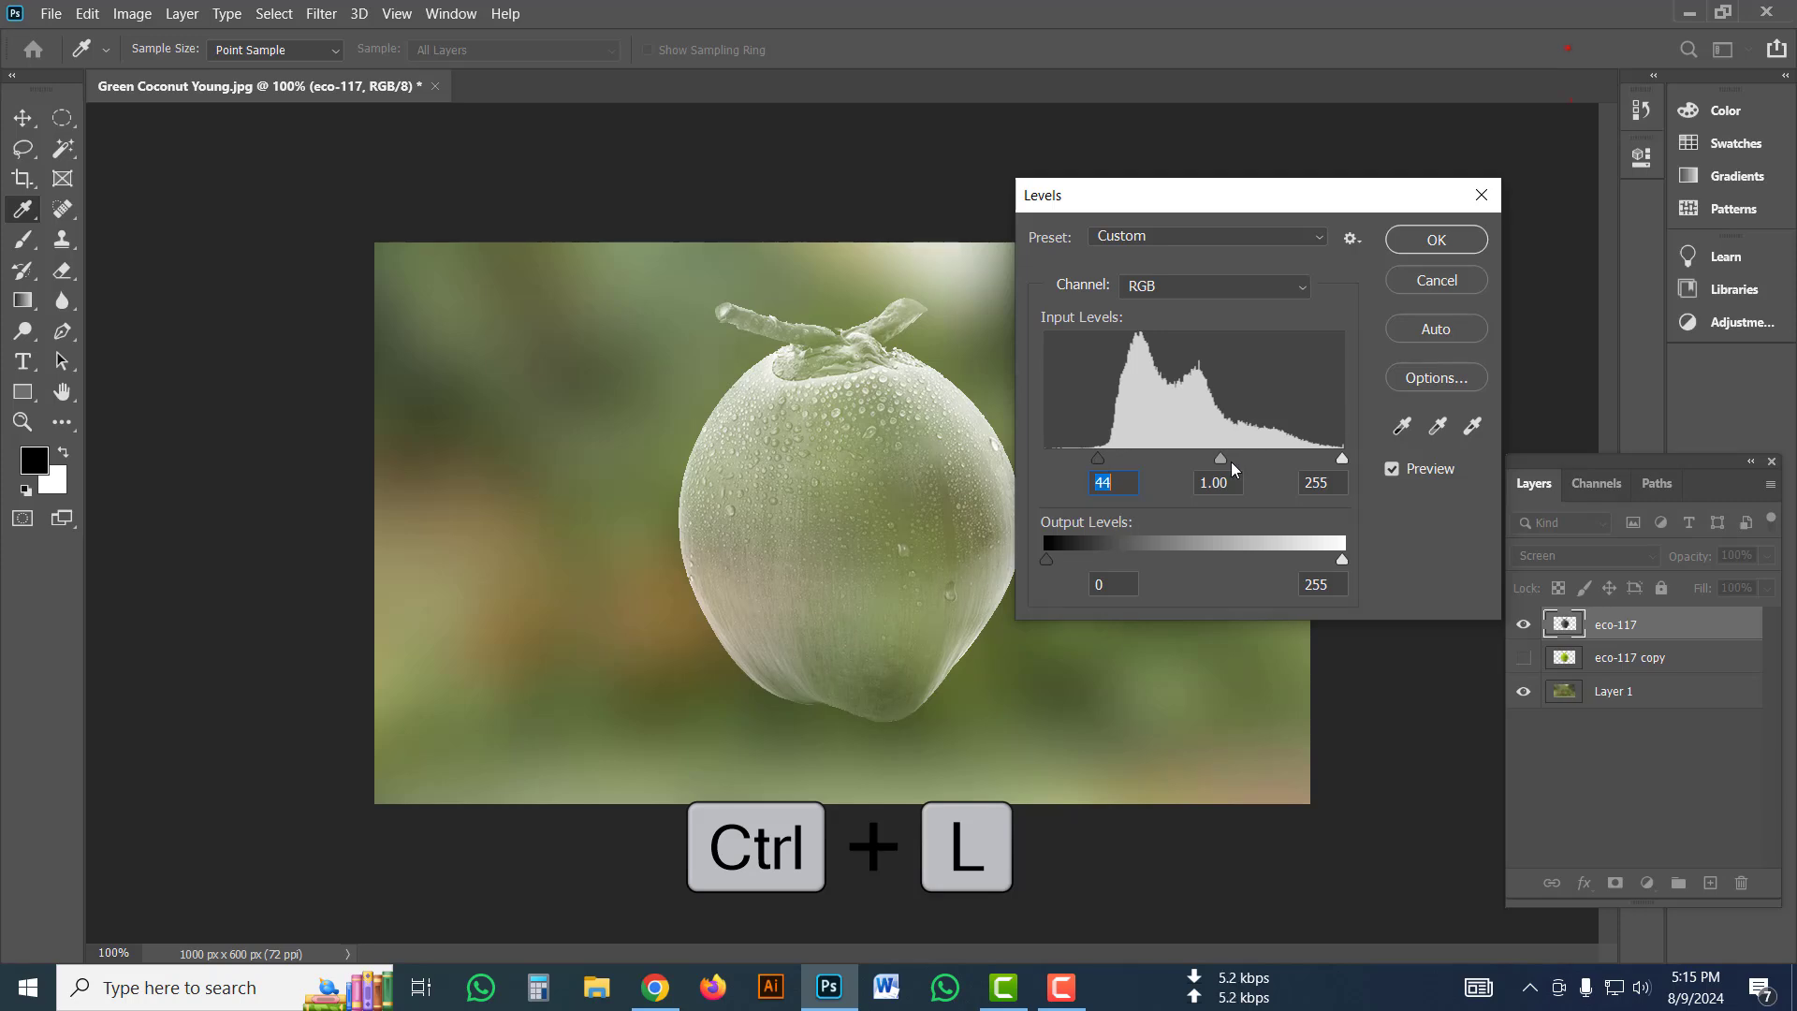
pyautogui.moveTo(1222, 463)
pyautogui.mouseDown()
pyautogui.moveTo(1093, 458)
pyautogui.moveTo(1200, 457)
pyautogui.mouseUp()
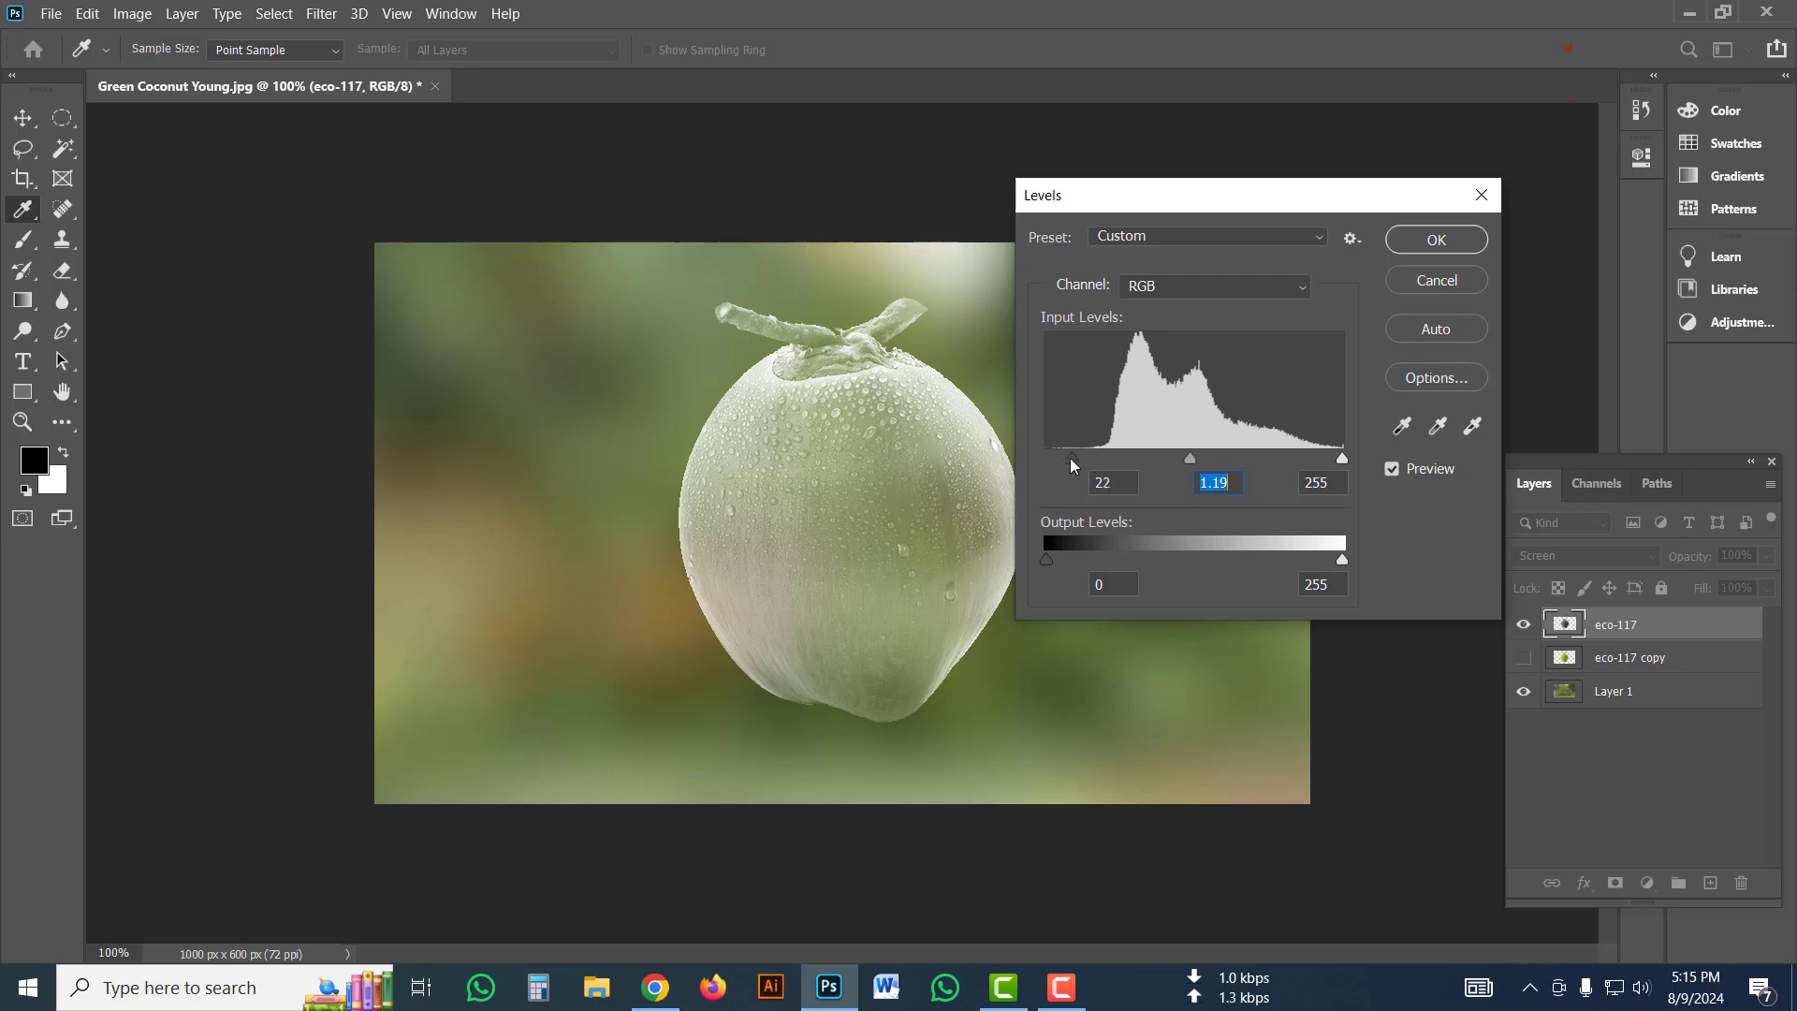
pyautogui.moveTo(1071, 460); pyautogui.dragTo(1069, 459)
pyautogui.moveTo(1206, 458); pyautogui.dragTo(1292, 459)
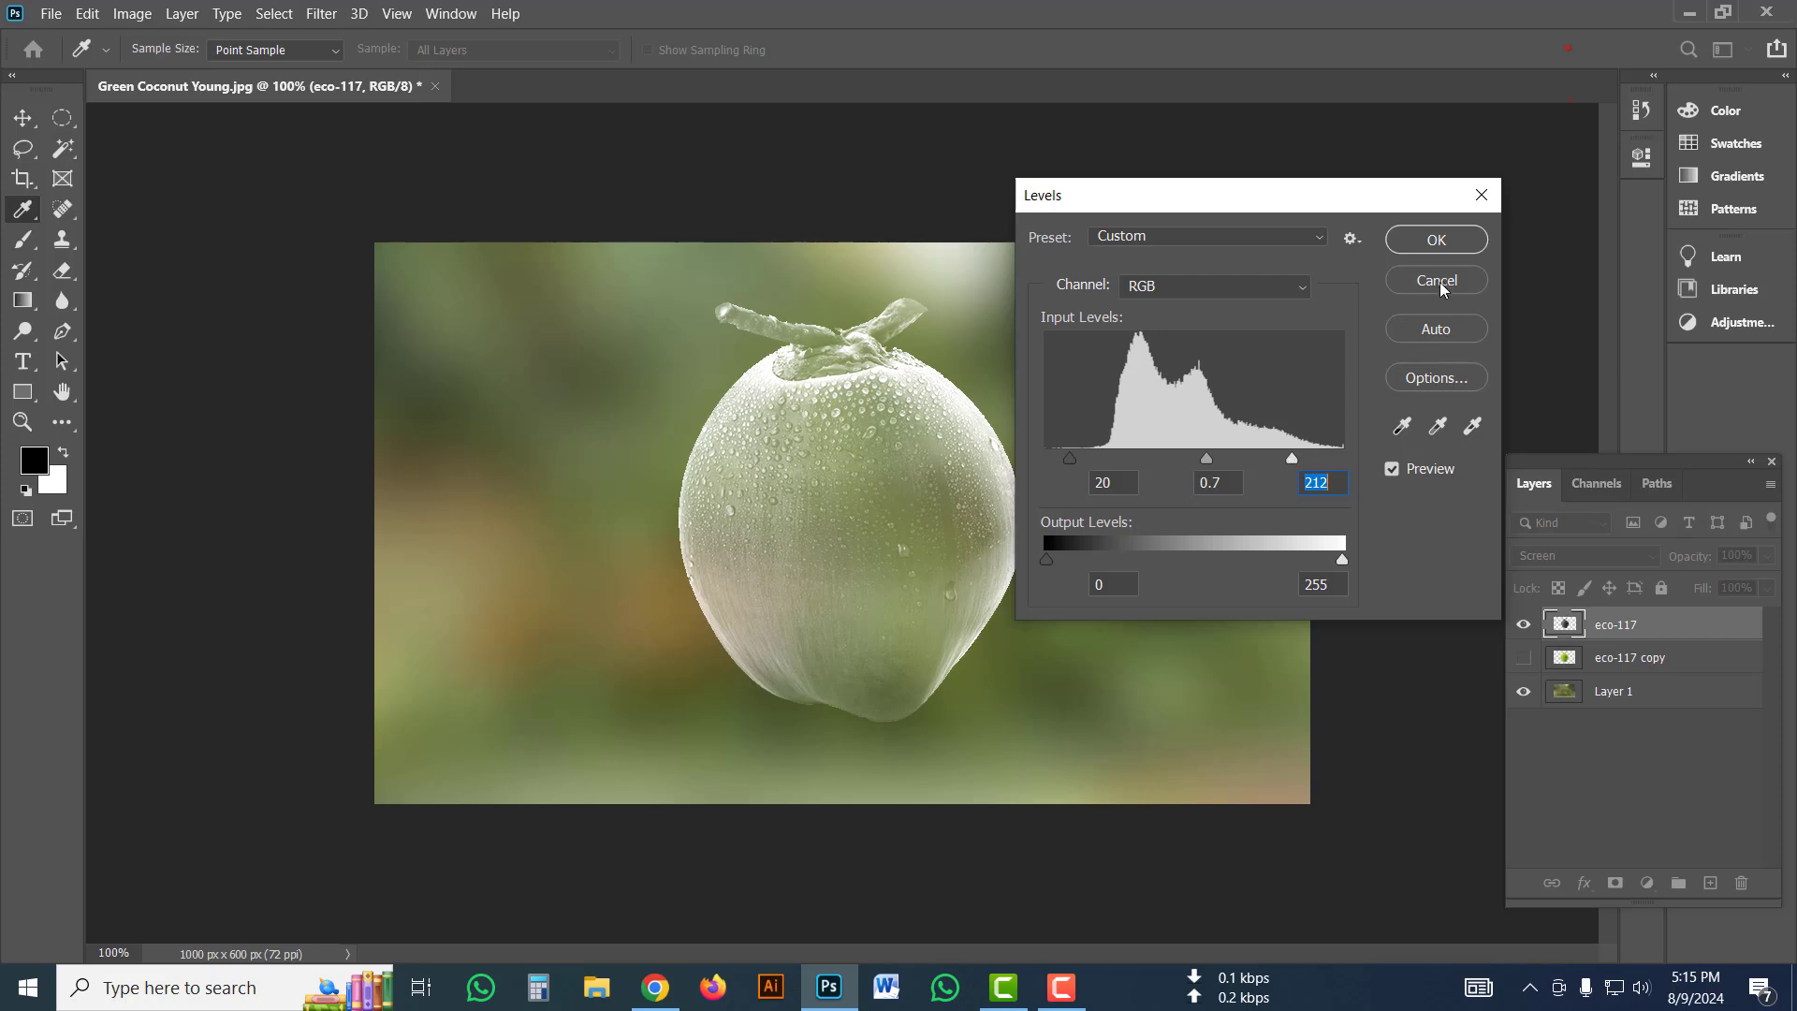
pyautogui.click(1442, 240)
pyautogui.press('w')
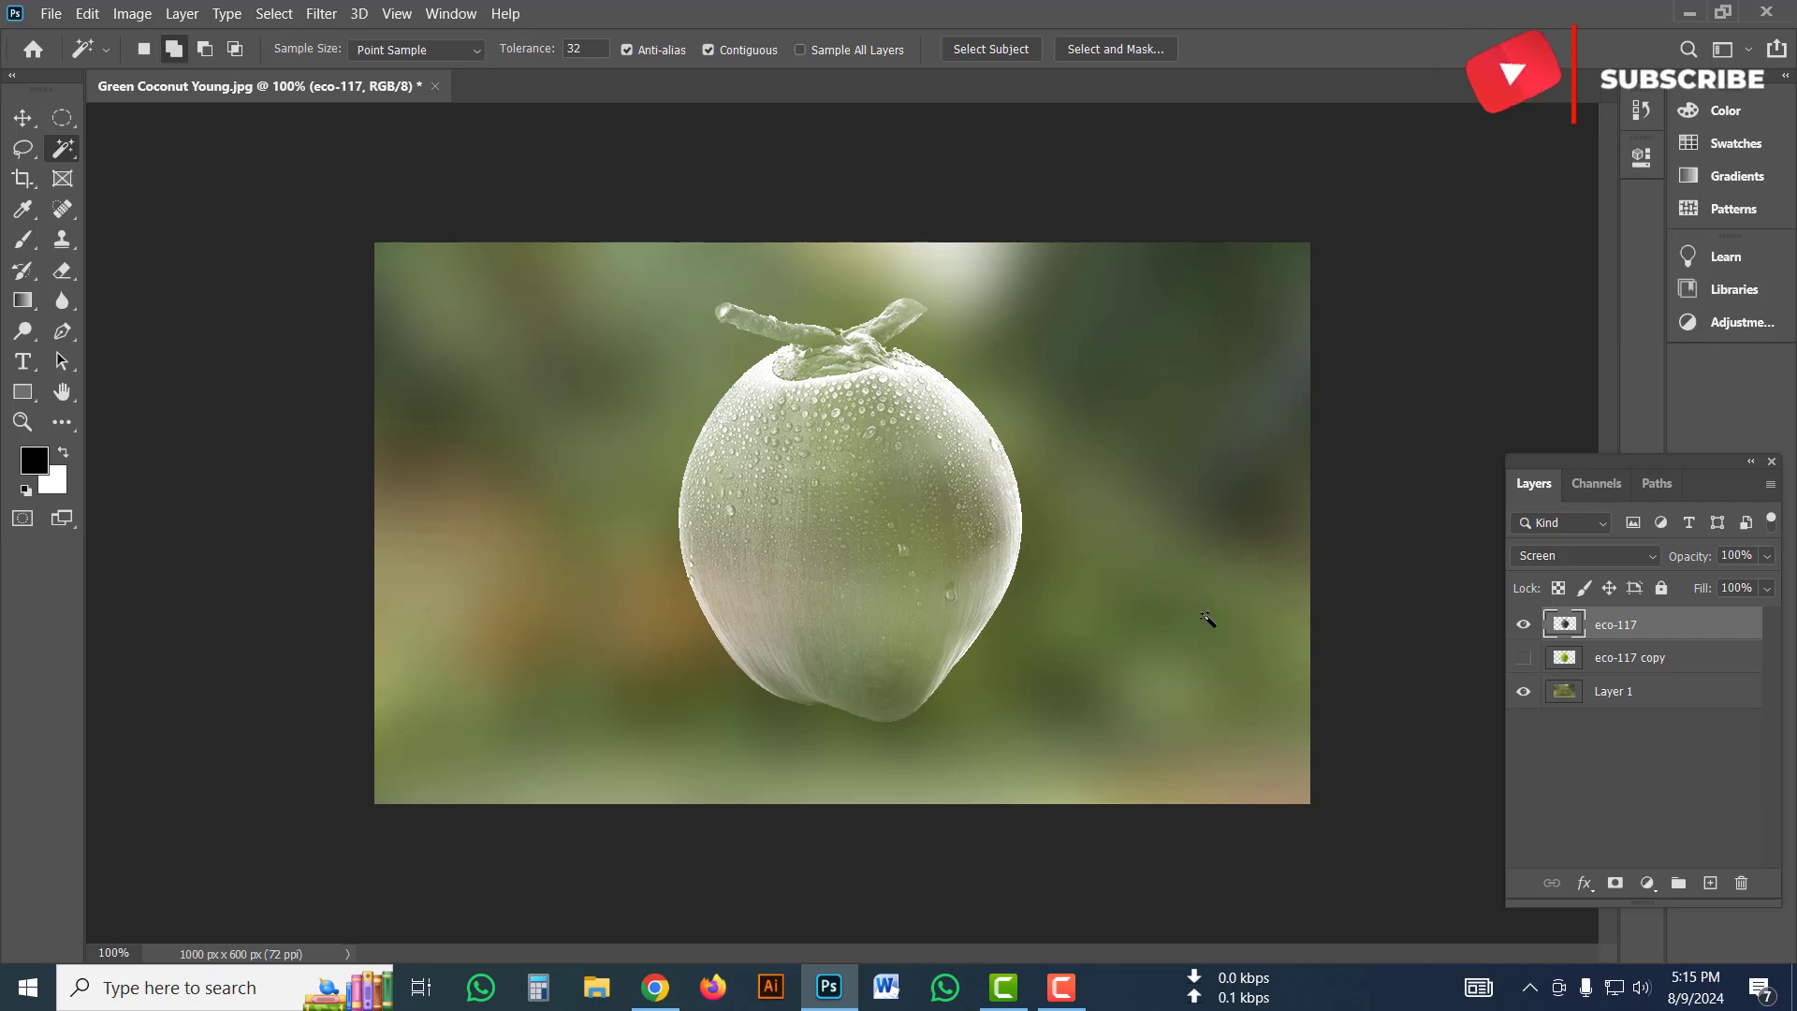
# Select the lower half of the coconut with a Rectangular Marquee extending past both of its sides.
pyautogui.rightClick(62, 115)
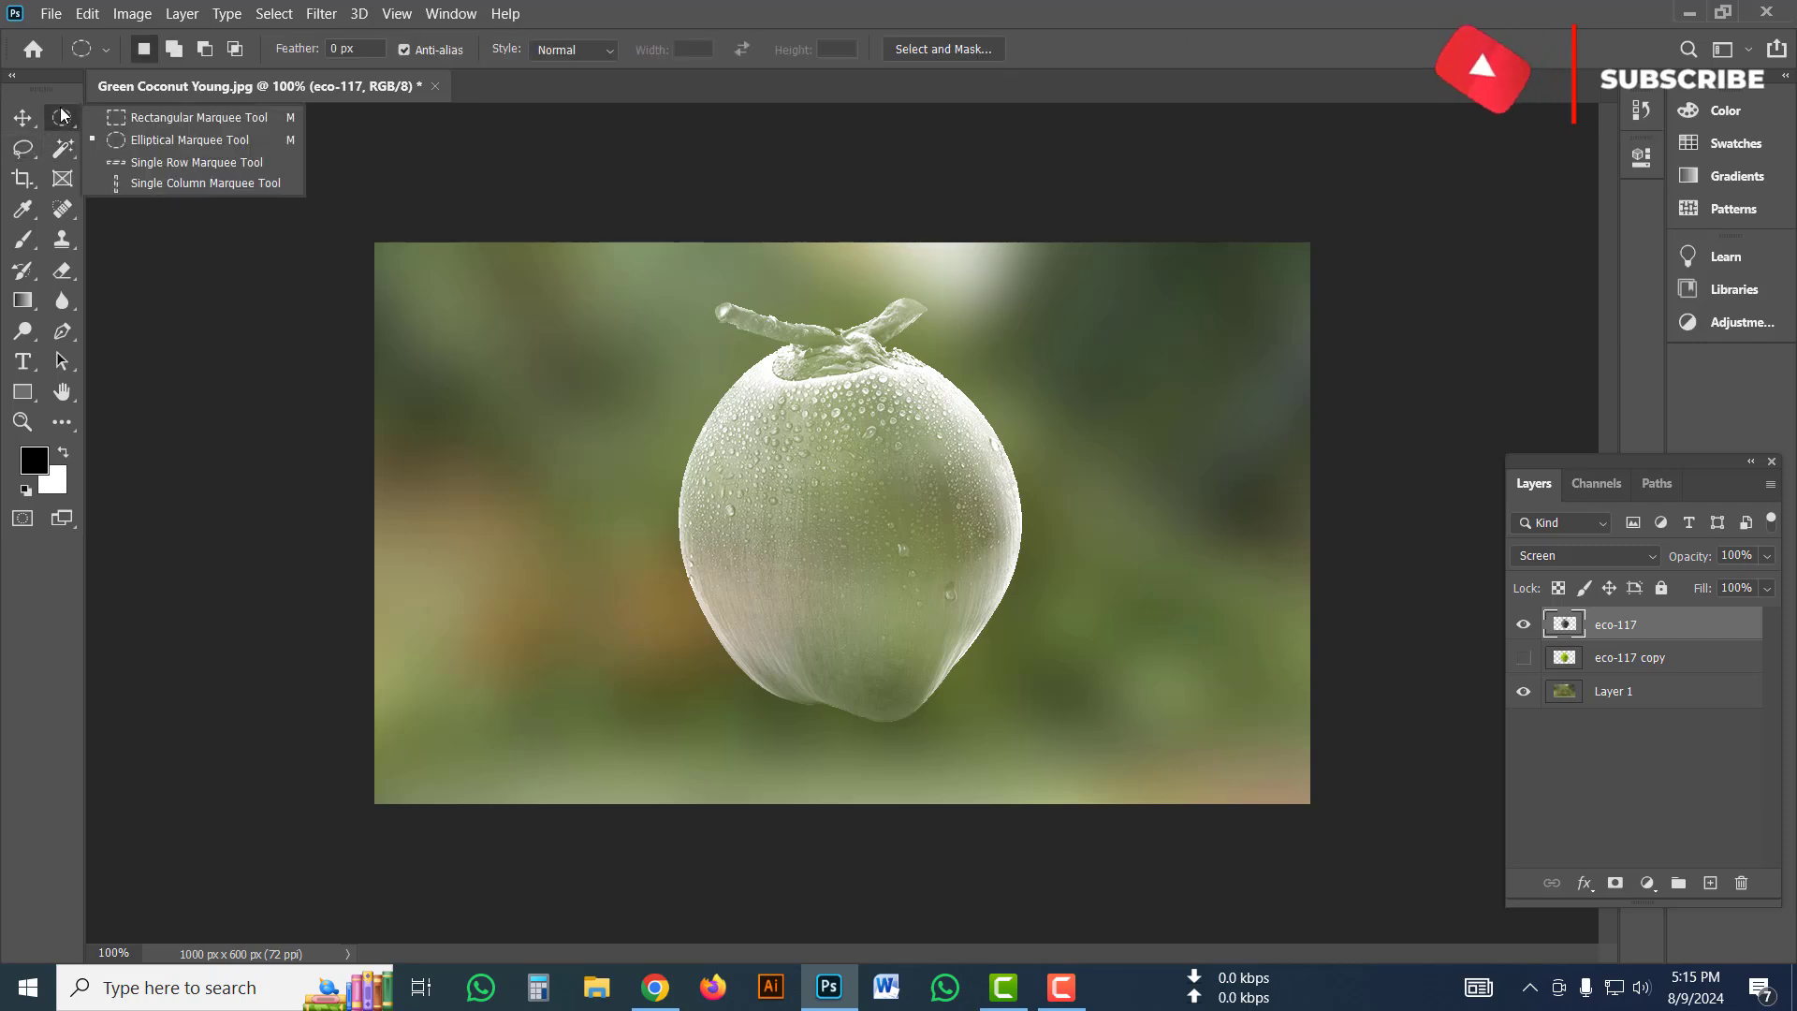
pyautogui.click(142, 122)
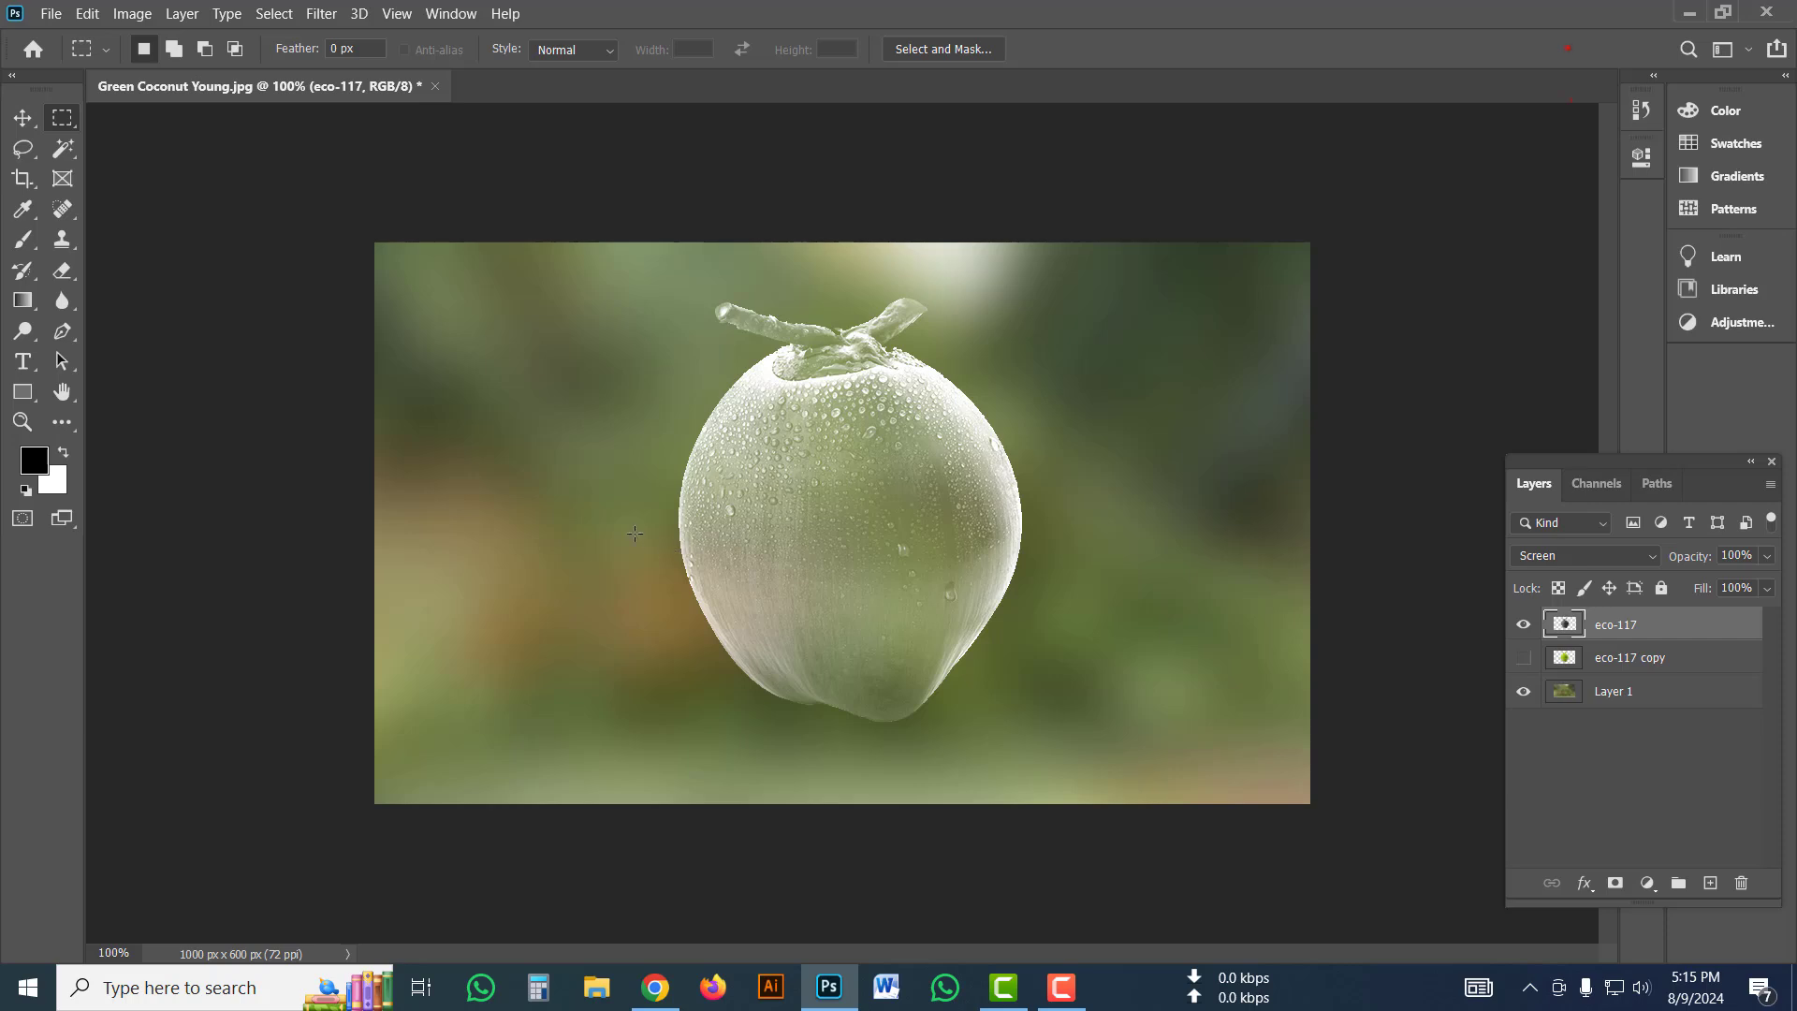
pyautogui.moveTo(623, 529); pyautogui.dragTo(1093, 745)
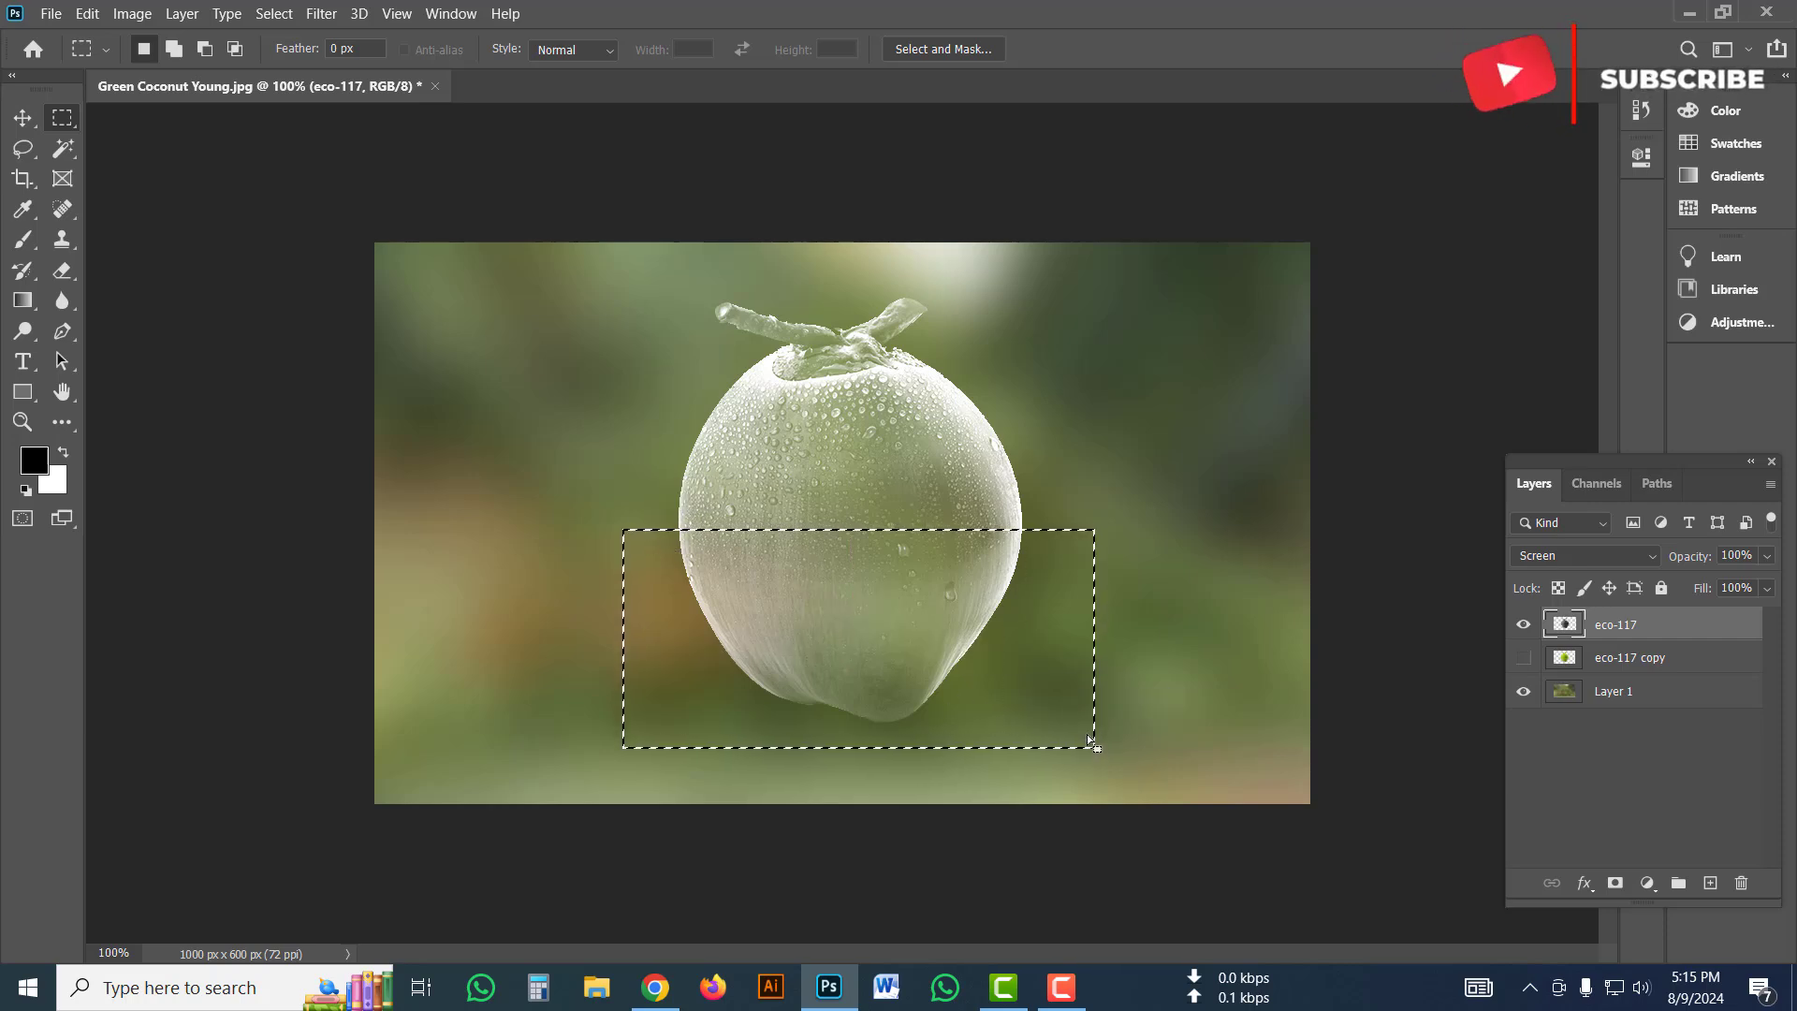
# Nudge the marquee slightly down to the coconut's middle, delete the lower half from the eco-117 layer, and deselect.
pyautogui.press('Down')
pyautogui.press('Down')
pyautogui.press('Down')
pyautogui.press('Down')
pyautogui.press('Down')
pyautogui.press('Down')
pyautogui.press('Down')
pyautogui.press('Down')
pyautogui.press('Down')
pyautogui.press('Down')
pyautogui.press('Down')
pyautogui.press('Down')
pyautogui.press('Down')
pyautogui.press('Down')
pyautogui.press('Down')
pyautogui.press('Down')
pyautogui.press('Down')
pyautogui.press('Down')
pyautogui.press('Down')
pyautogui.press('Down')
pyautogui.press('Down')
pyautogui.press('Down')
pyautogui.press('Down')
pyautogui.press('Down')
pyautogui.press('Down')
pyautogui.press('Down')
pyautogui.press('Down')
pyautogui.press('Down')
pyautogui.press('Down')
pyautogui.press('Down')
pyautogui.press('Down')
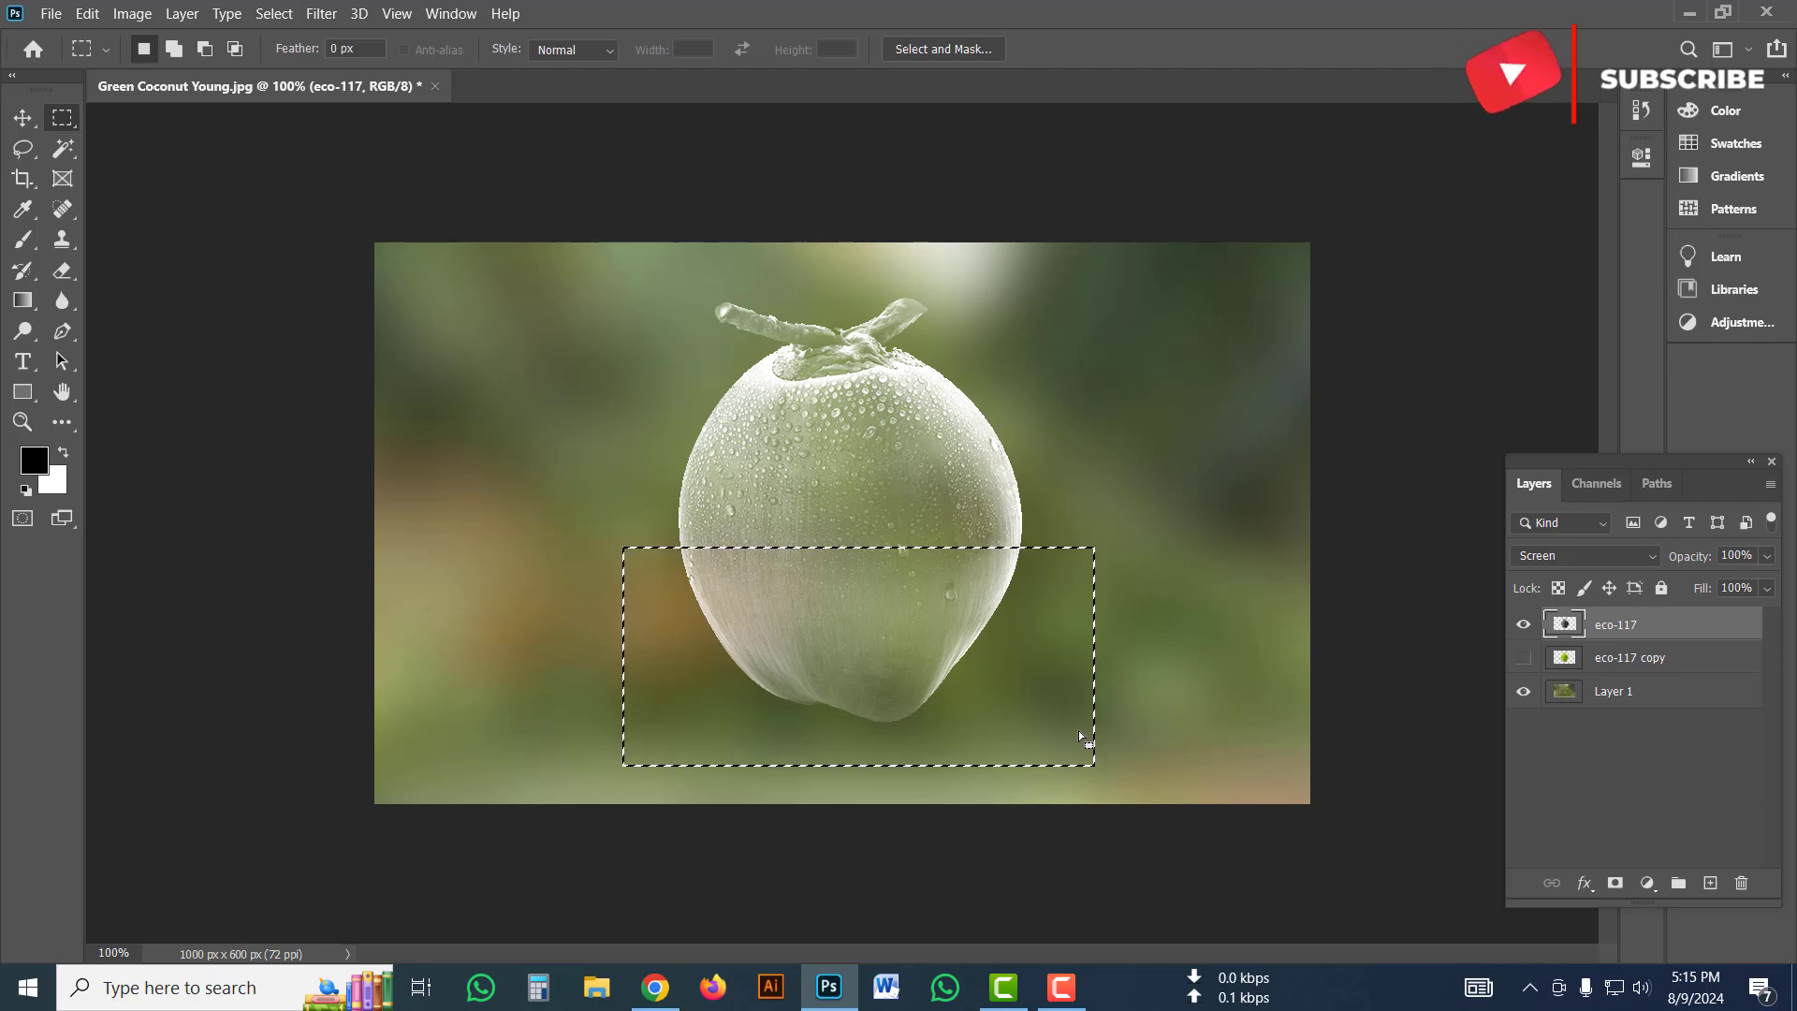
pyautogui.press('Up')
pyautogui.press('Up')
pyautogui.press('Up')
pyautogui.press('Up')
pyautogui.press('Up')
pyautogui.press('Up')
pyautogui.press('Up')
pyautogui.press('Up')
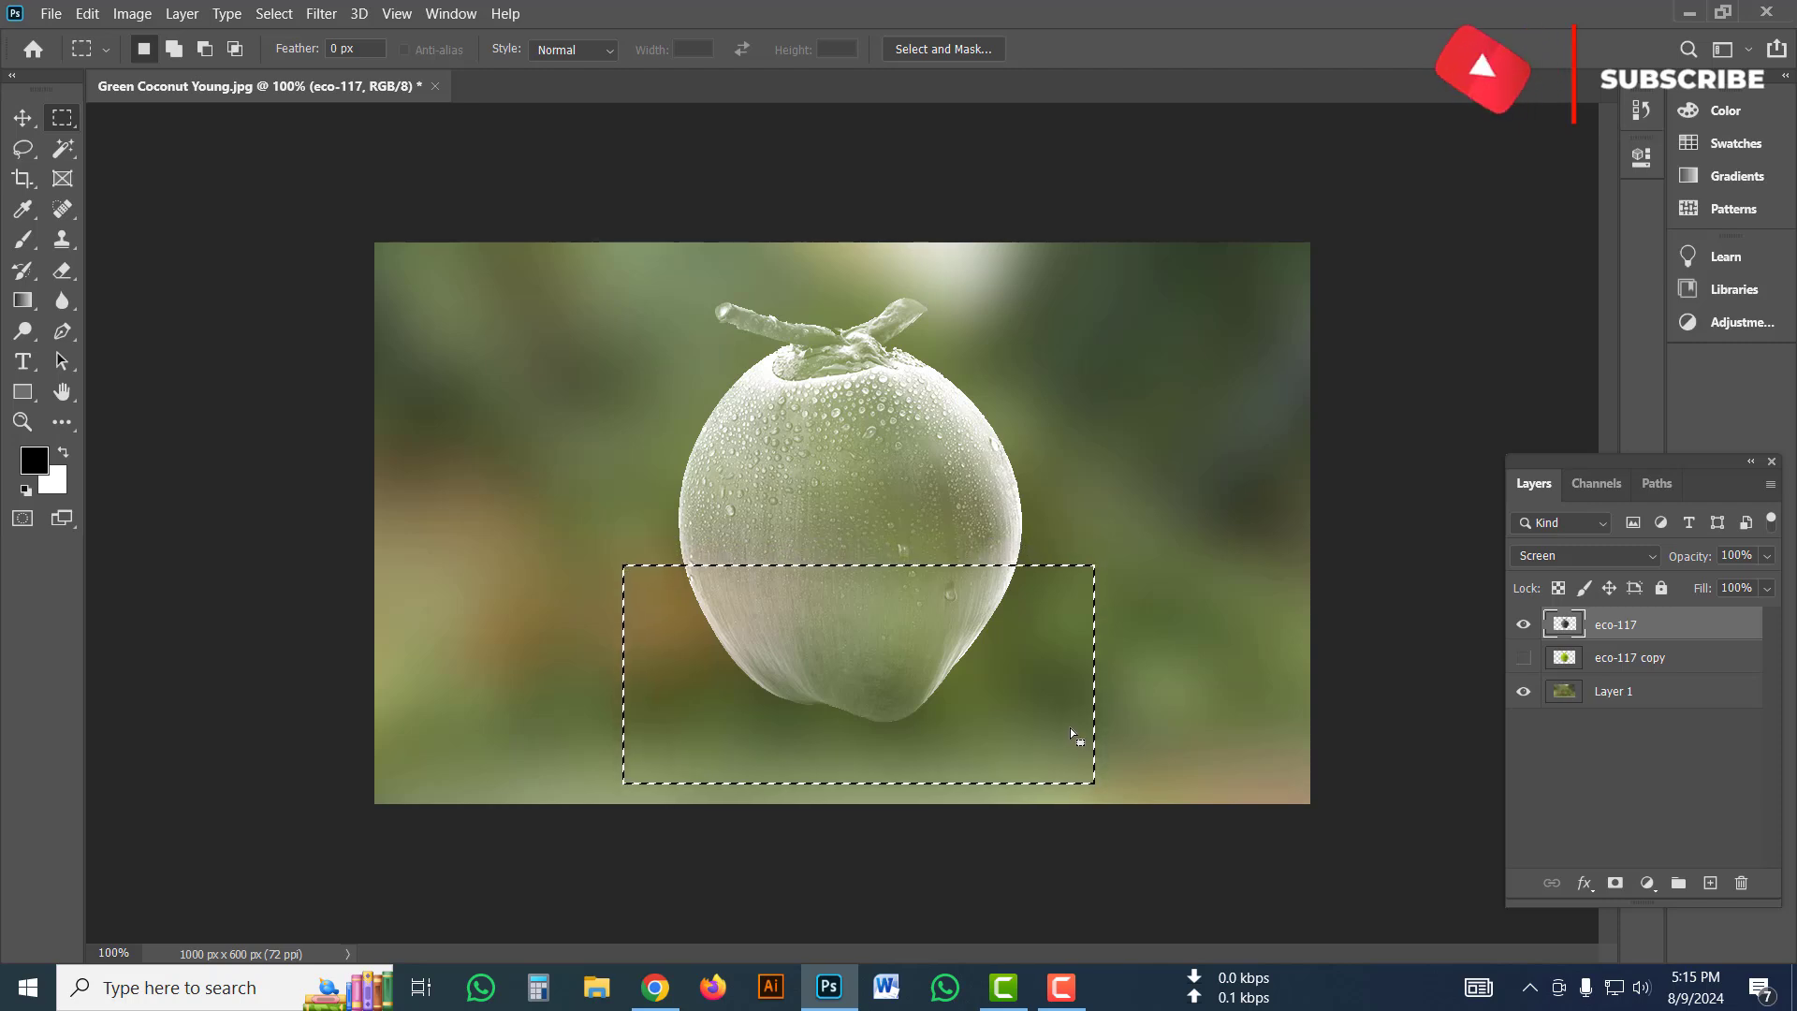
pyautogui.press('Delete')
pyautogui.press('Up')
pyautogui.press('Up')
pyautogui.press('Up')
pyautogui.press('Up')
pyautogui.press('Up')
pyautogui.press('Up')
pyautogui.press('Up')
pyautogui.press('Up')
pyautogui.press('Up')
pyautogui.press('Up')
pyautogui.press('Up')
pyautogui.press('Up')
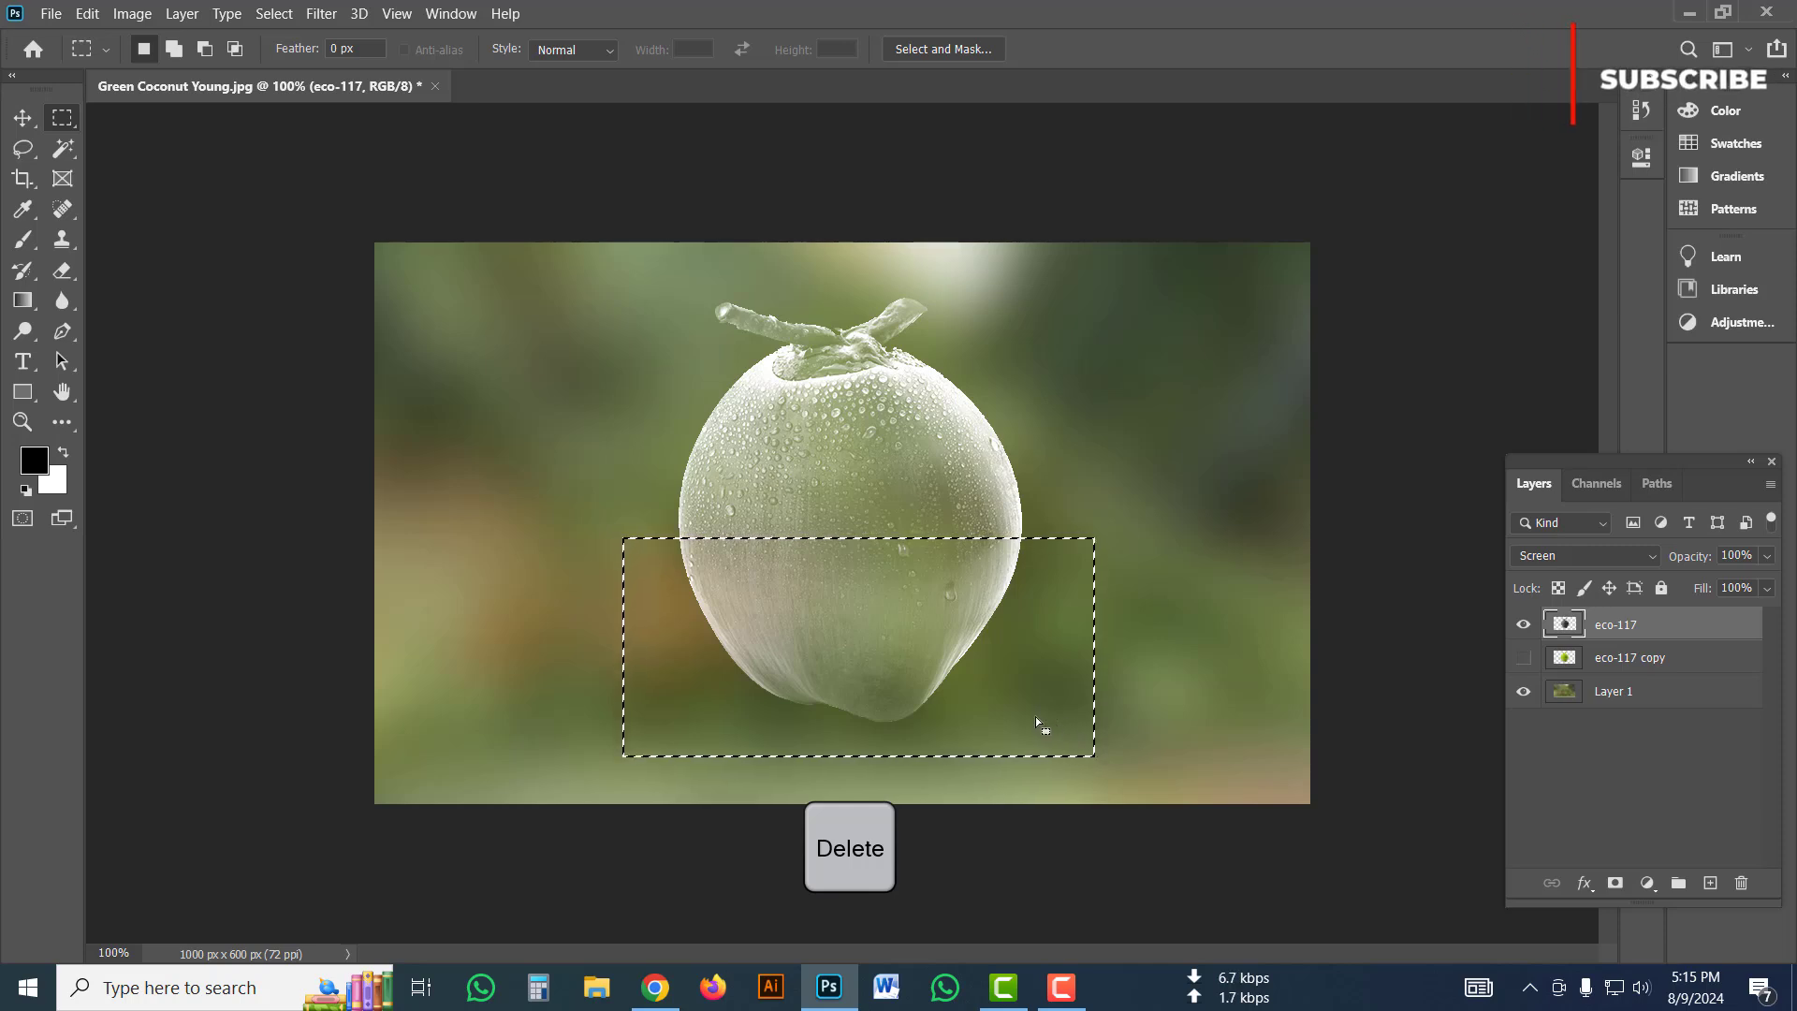
pyautogui.press('Delete')
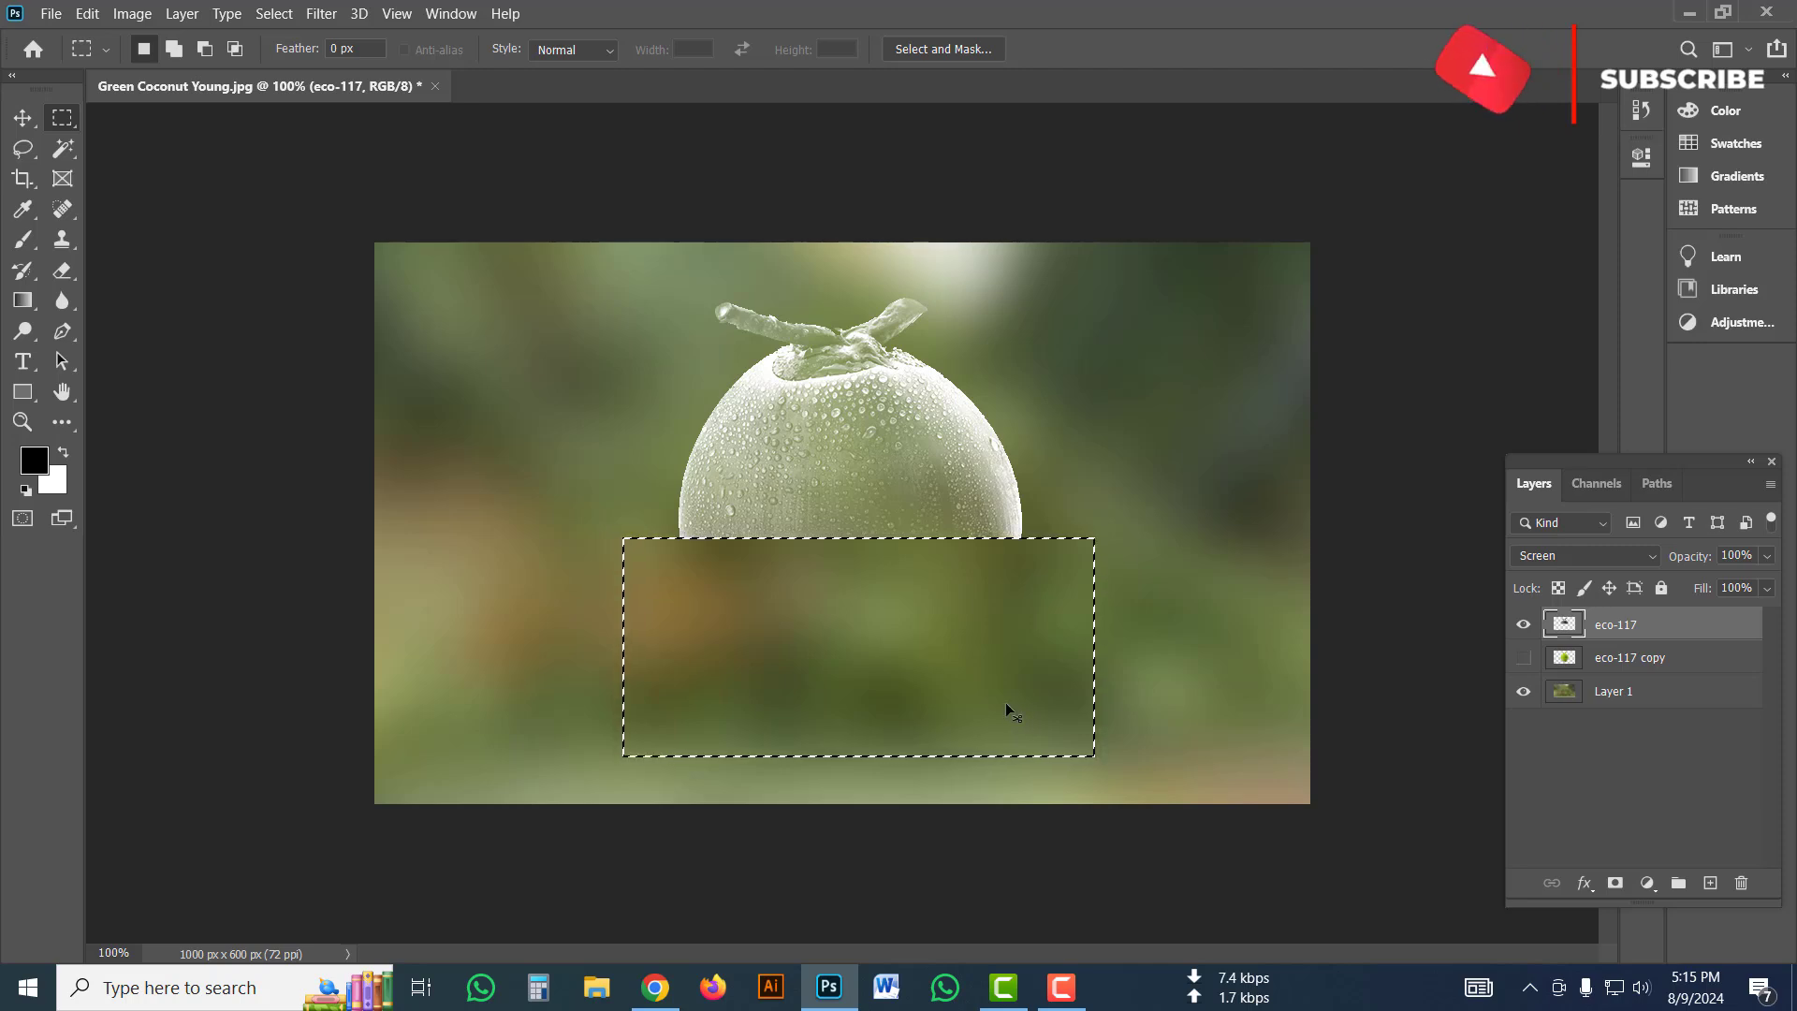
pyautogui.click(1006, 702)
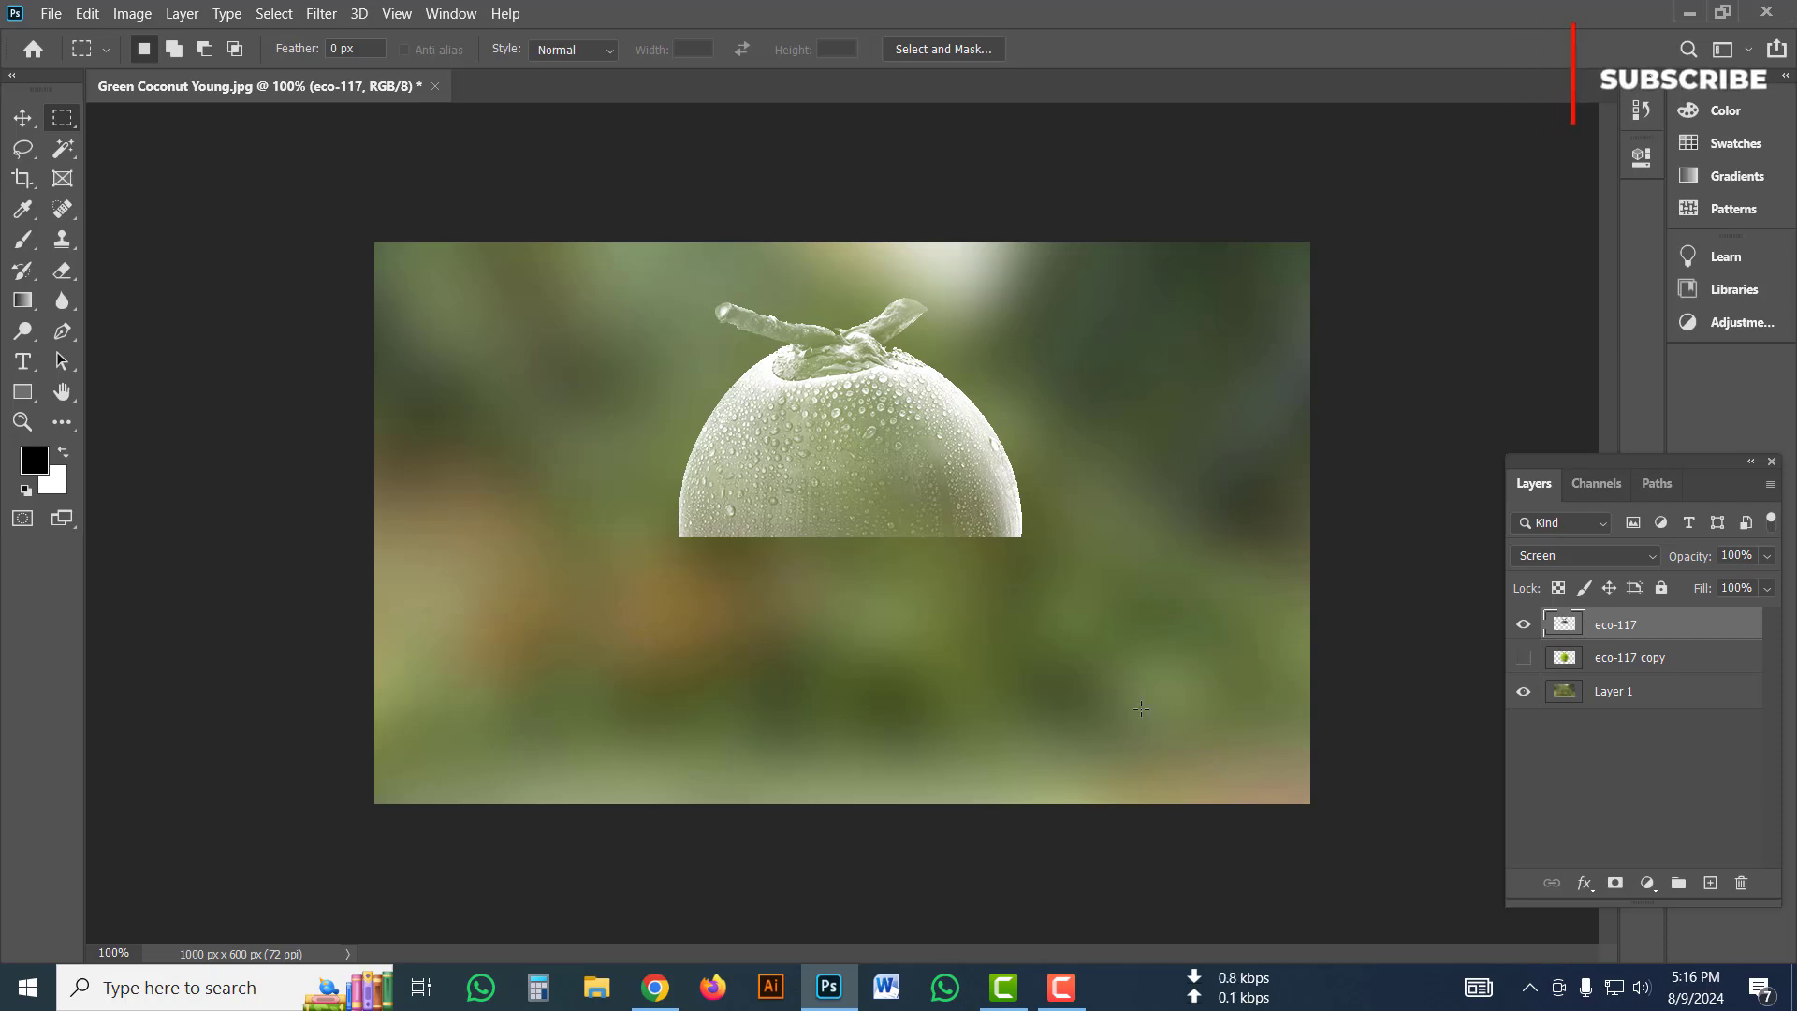
# Show and select the eco-117 copy layer, and marquee the coconut's upper half including the stem, down to the dividing line.
pyautogui.click(1523, 659)
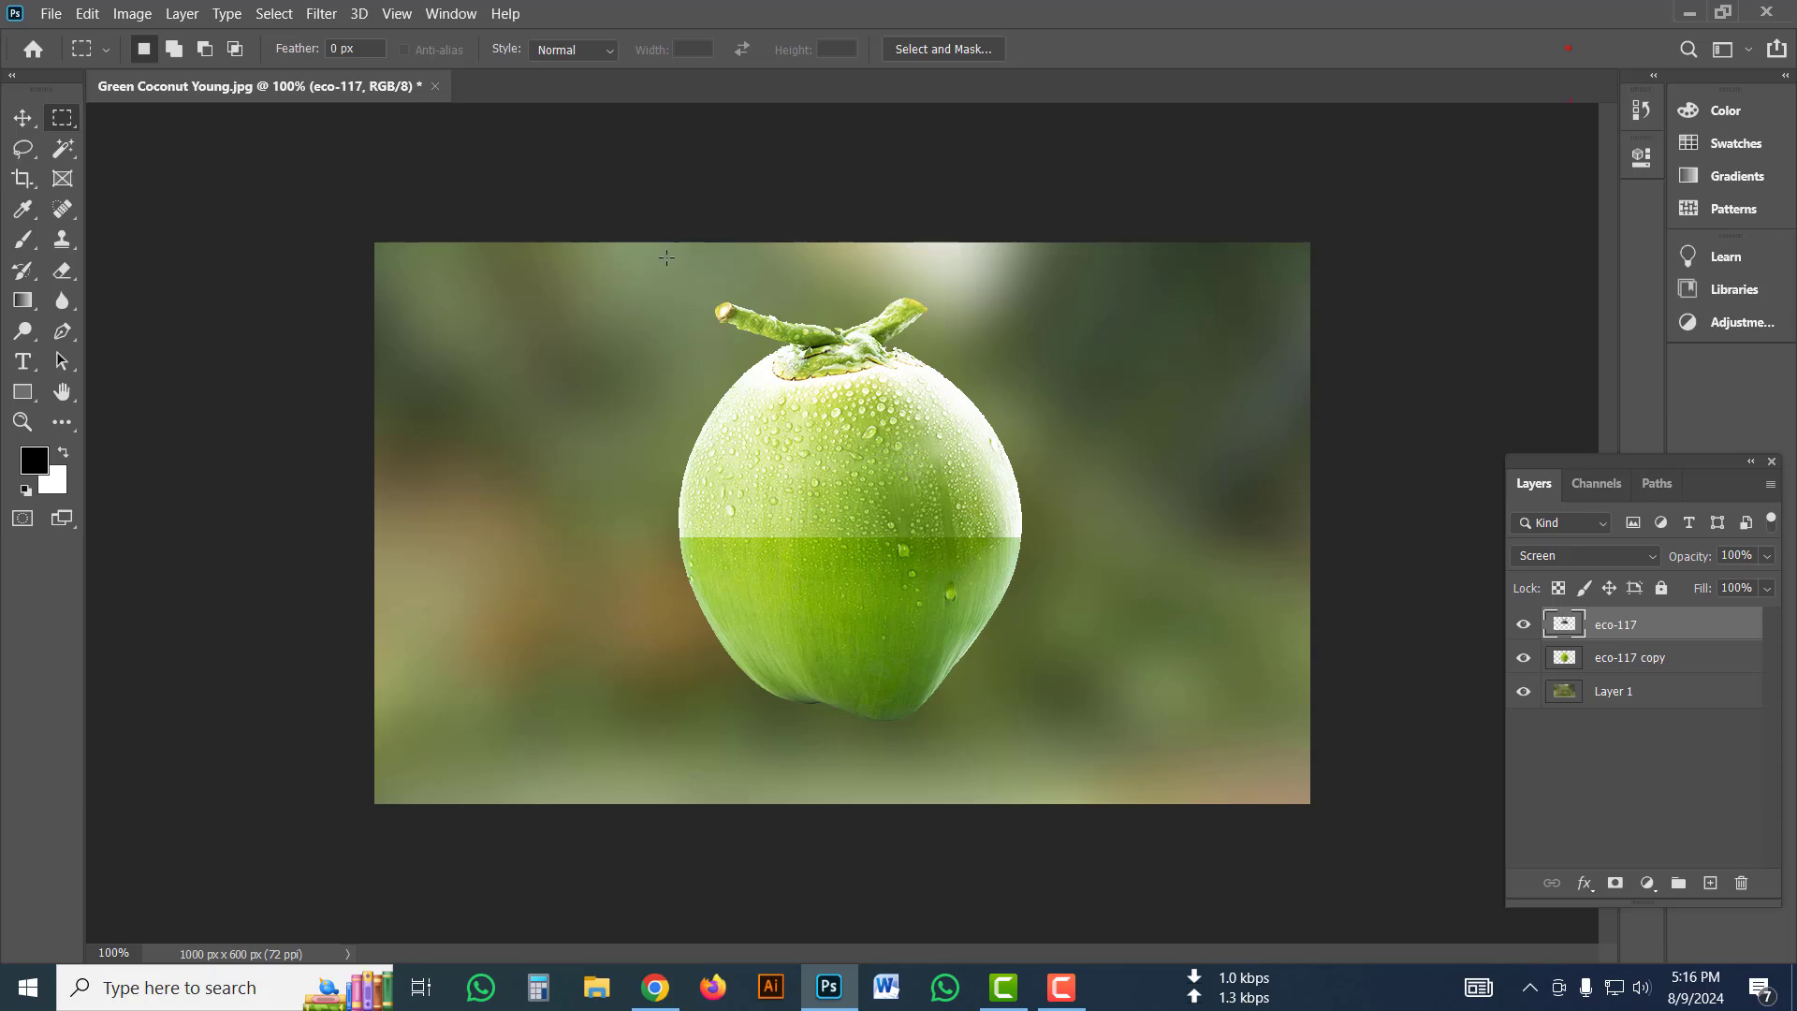
pyautogui.click(1631, 658)
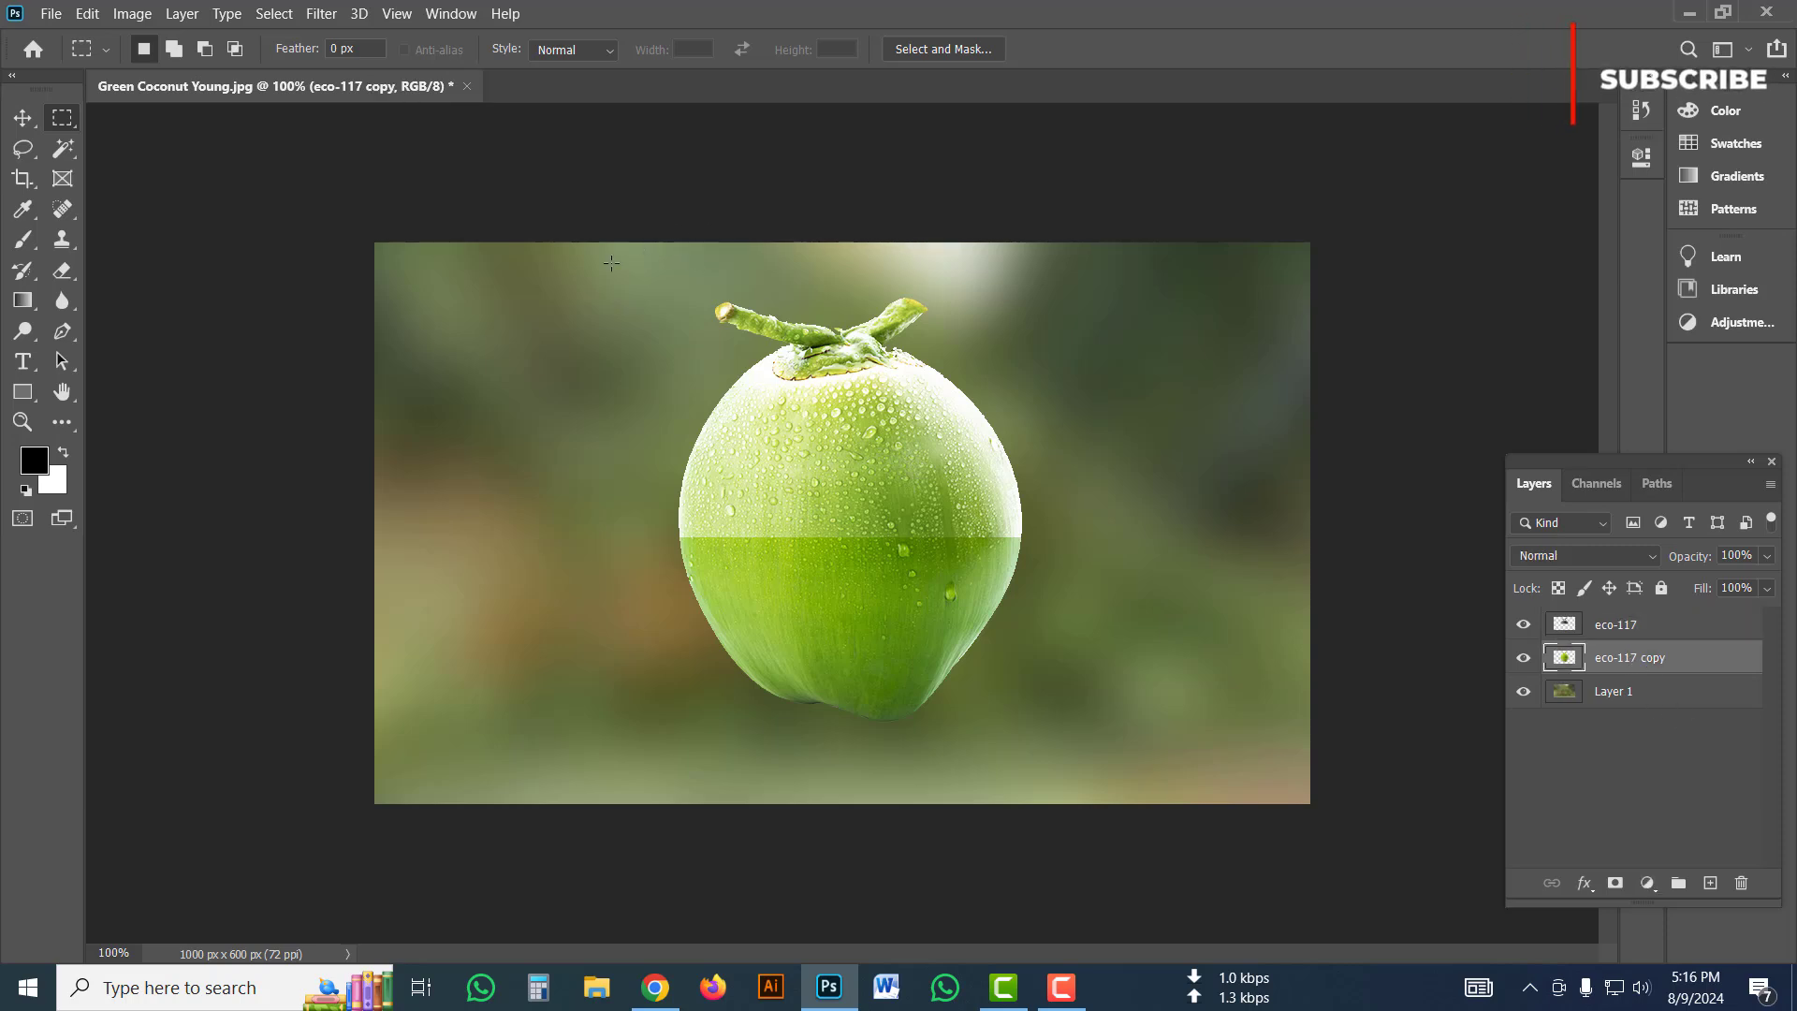
pyautogui.moveTo(601, 275); pyautogui.dragTo(1074, 538)
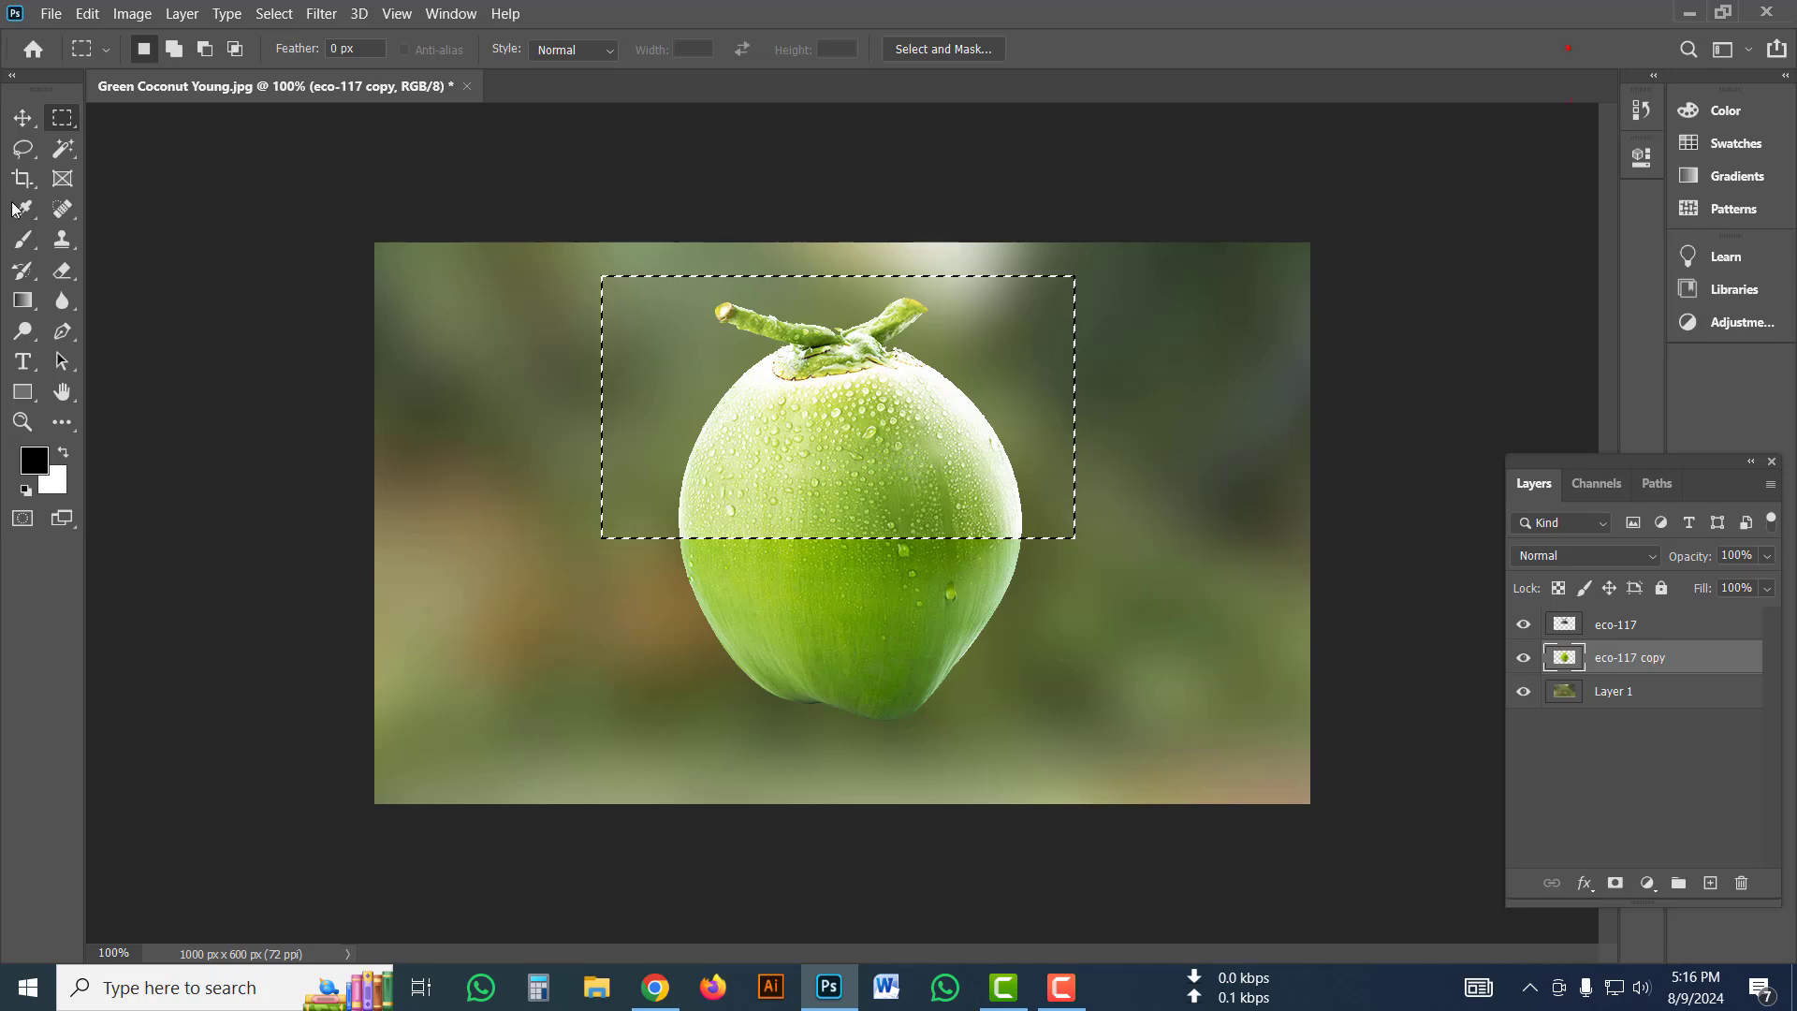
# Erase the coconut's upper body inside the selection on the eco-117 copy layer, sparing the stem, with Eraser sizes 20 and 45.
pyautogui.click(61, 272)
pyautogui.moveTo(1020, 510); pyautogui.dragTo(716, 529)
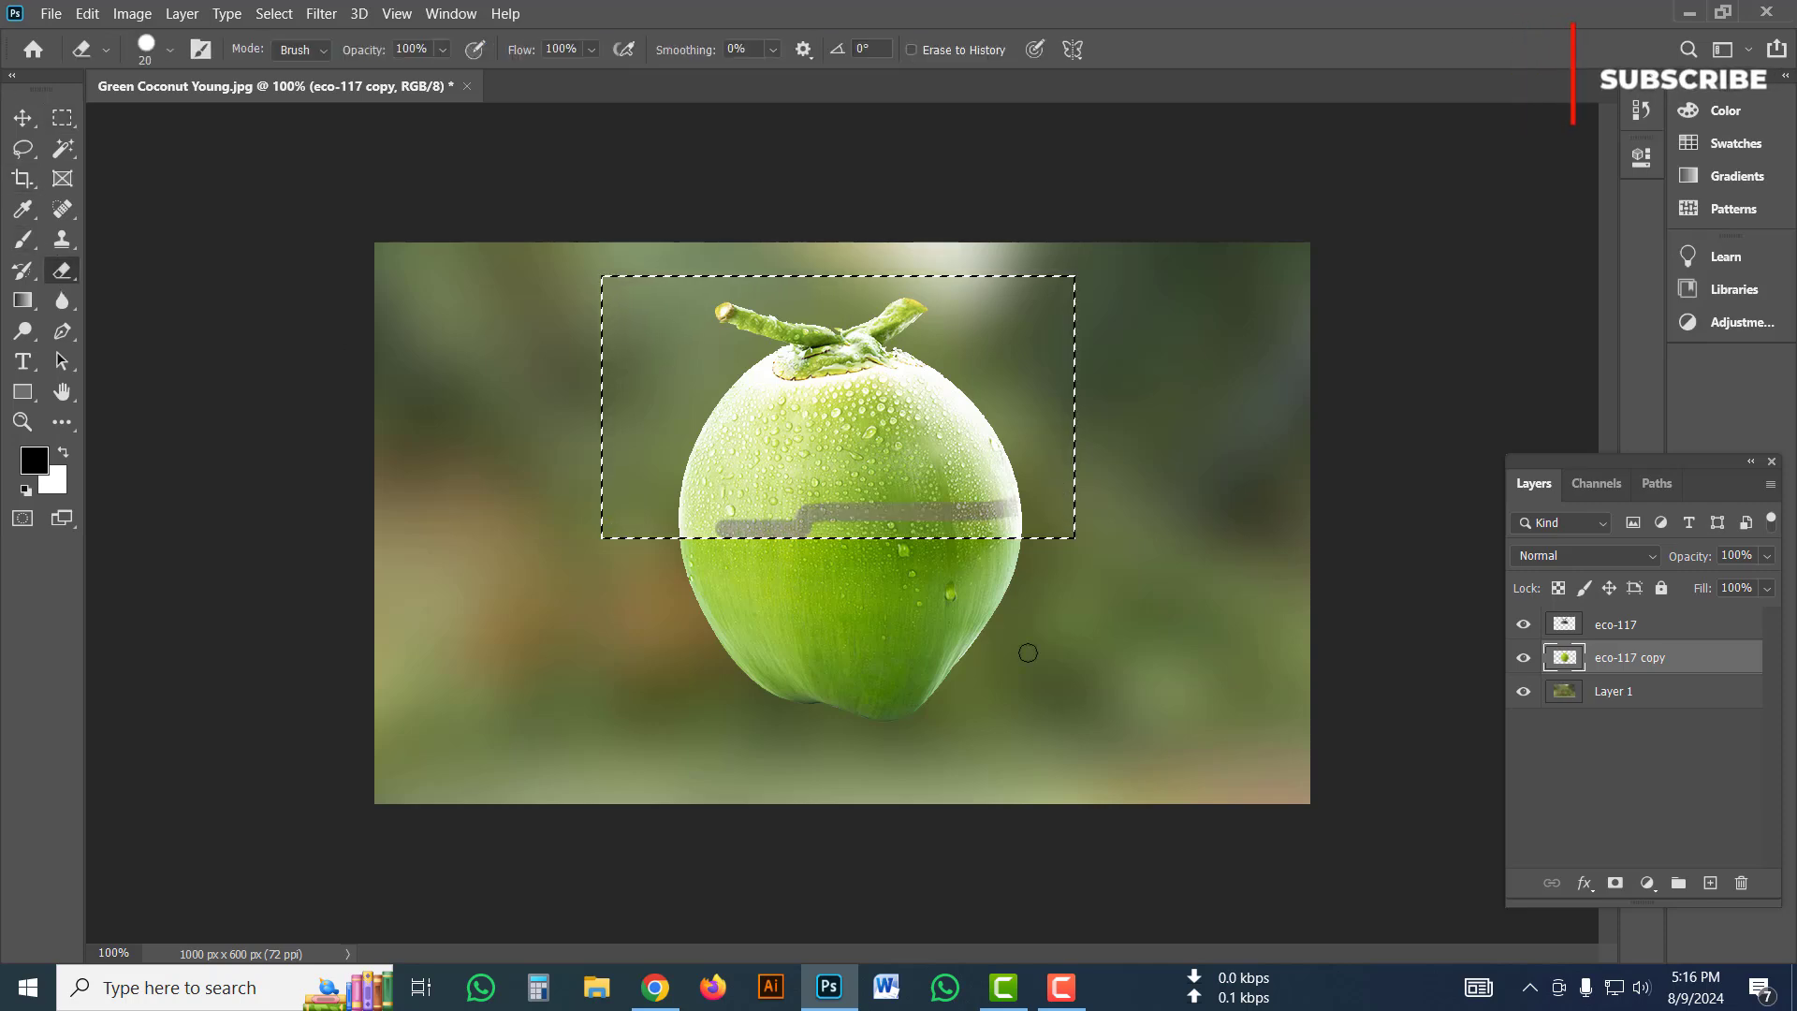
pyautogui.moveTo(1035, 538)
pyautogui.mouseDown()
pyautogui.moveTo(711, 525)
pyautogui.moveTo(719, 480)
pyautogui.moveTo(861, 511)
pyautogui.moveTo(683, 510)
pyautogui.mouseUp()
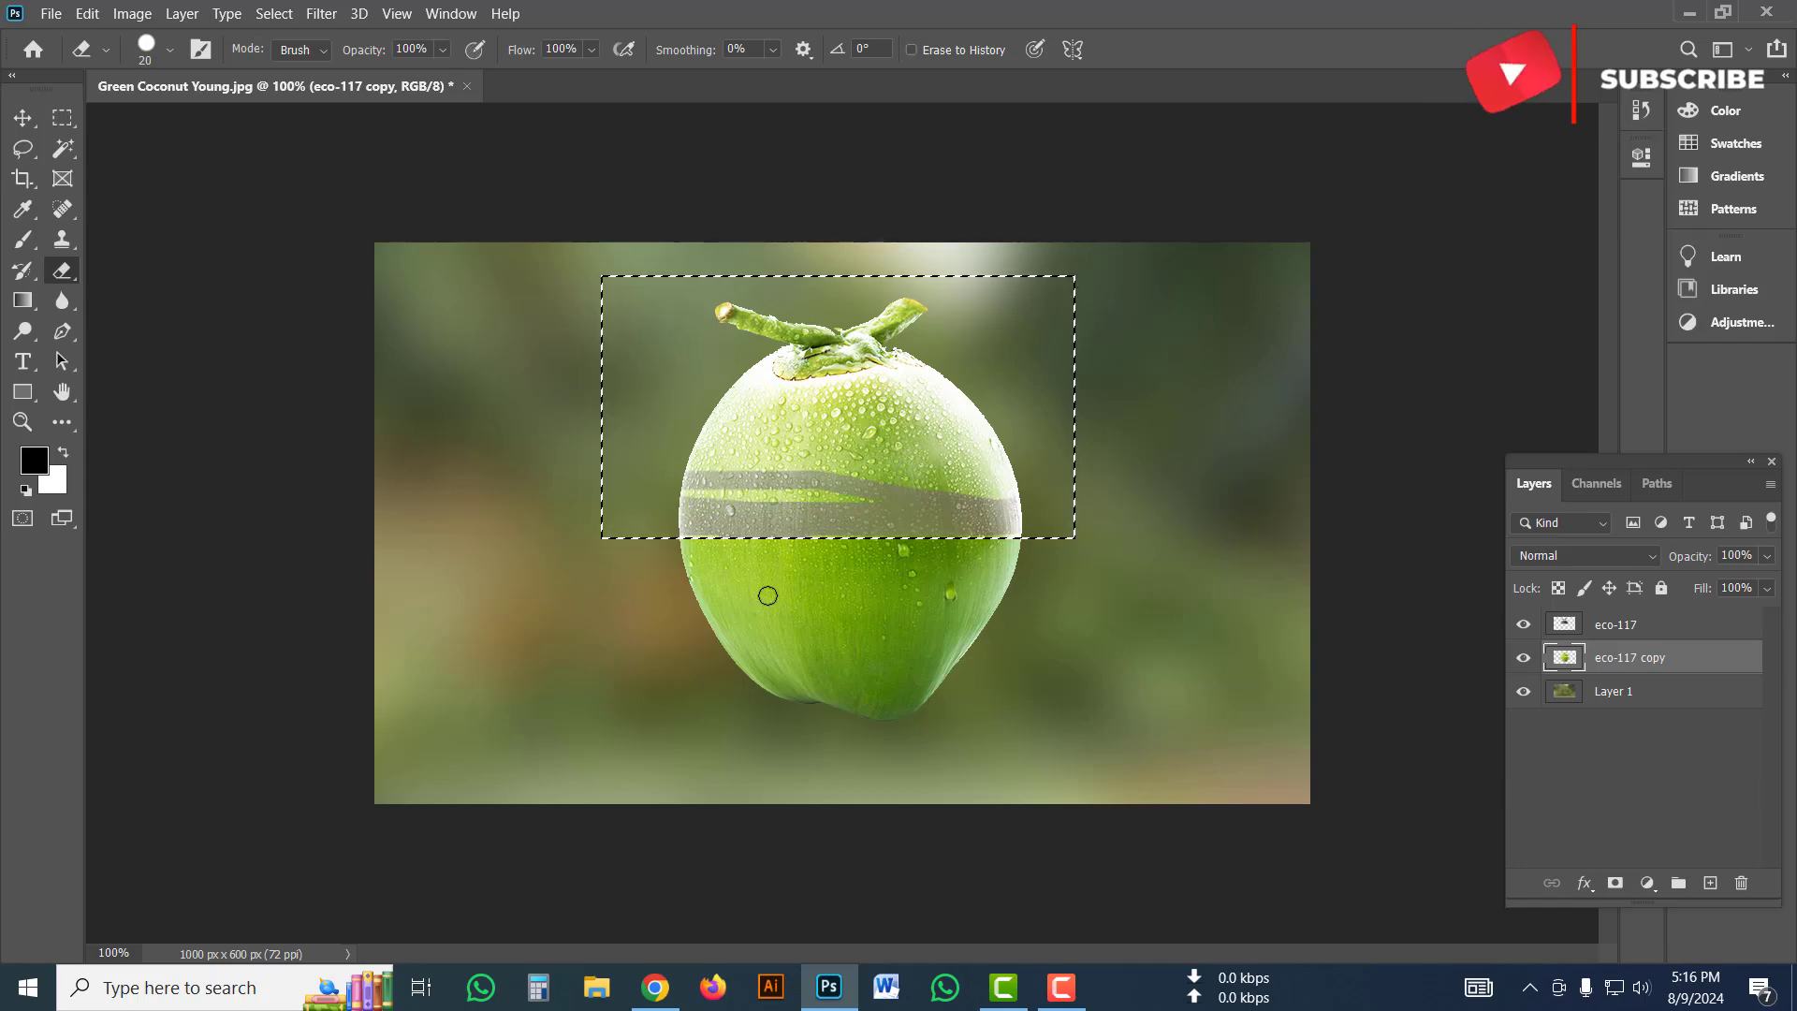
pyautogui.hotkey('ctrl', '+')
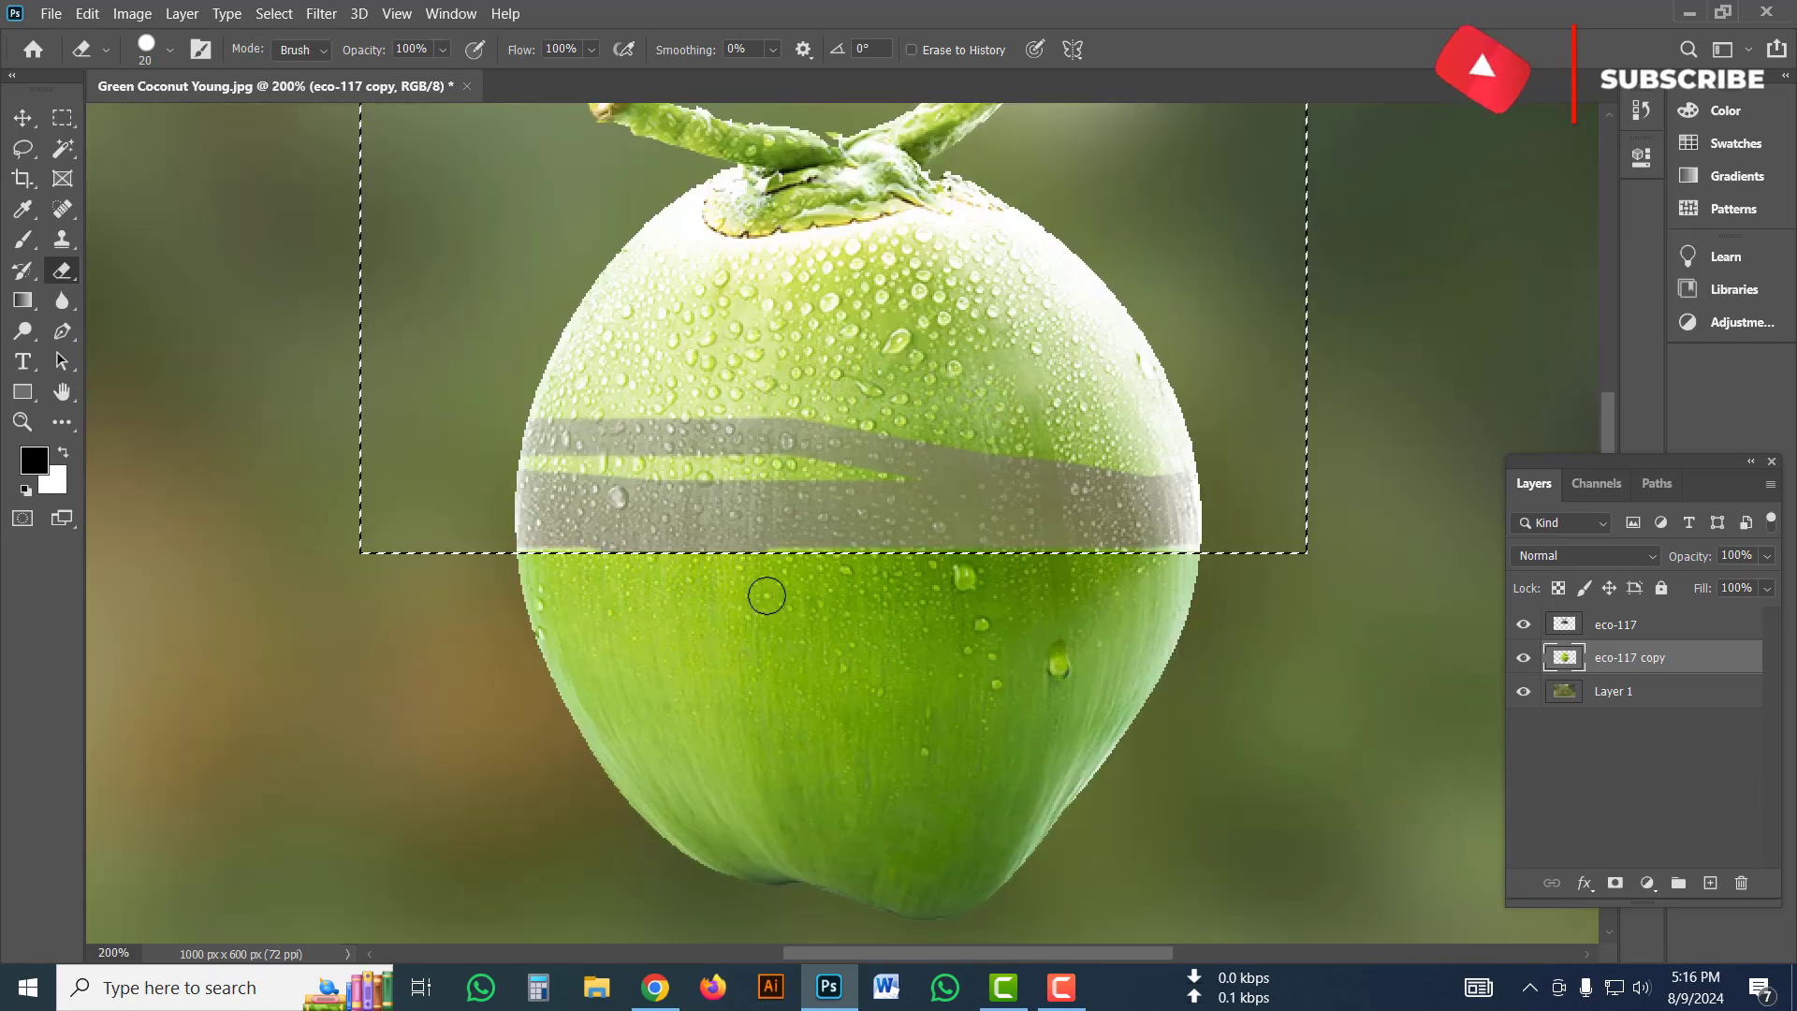
pyautogui.press(']')
pyautogui.press(']')
pyautogui.press(']')
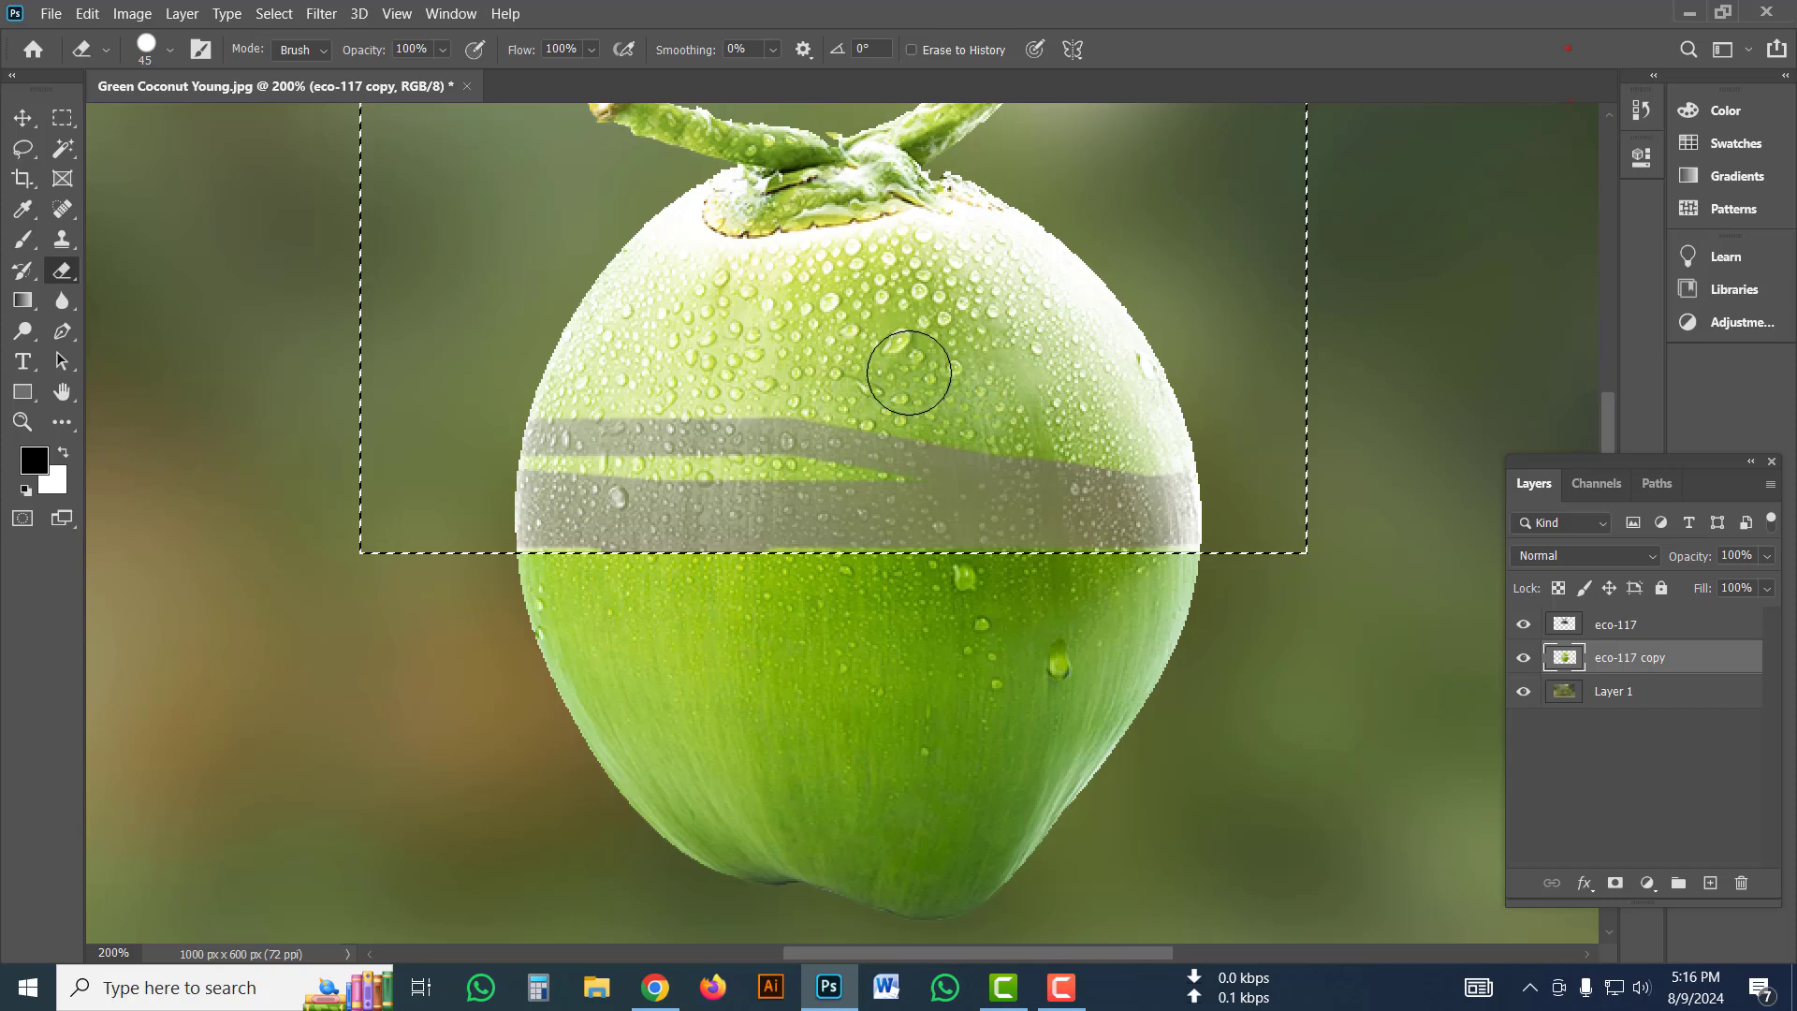
pyautogui.moveTo(893, 265)
pyautogui.mouseDown()
pyautogui.moveTo(789, 315)
pyautogui.moveTo(697, 304)
pyautogui.moveTo(658, 202)
pyautogui.moveTo(694, 269)
pyautogui.mouseUp()
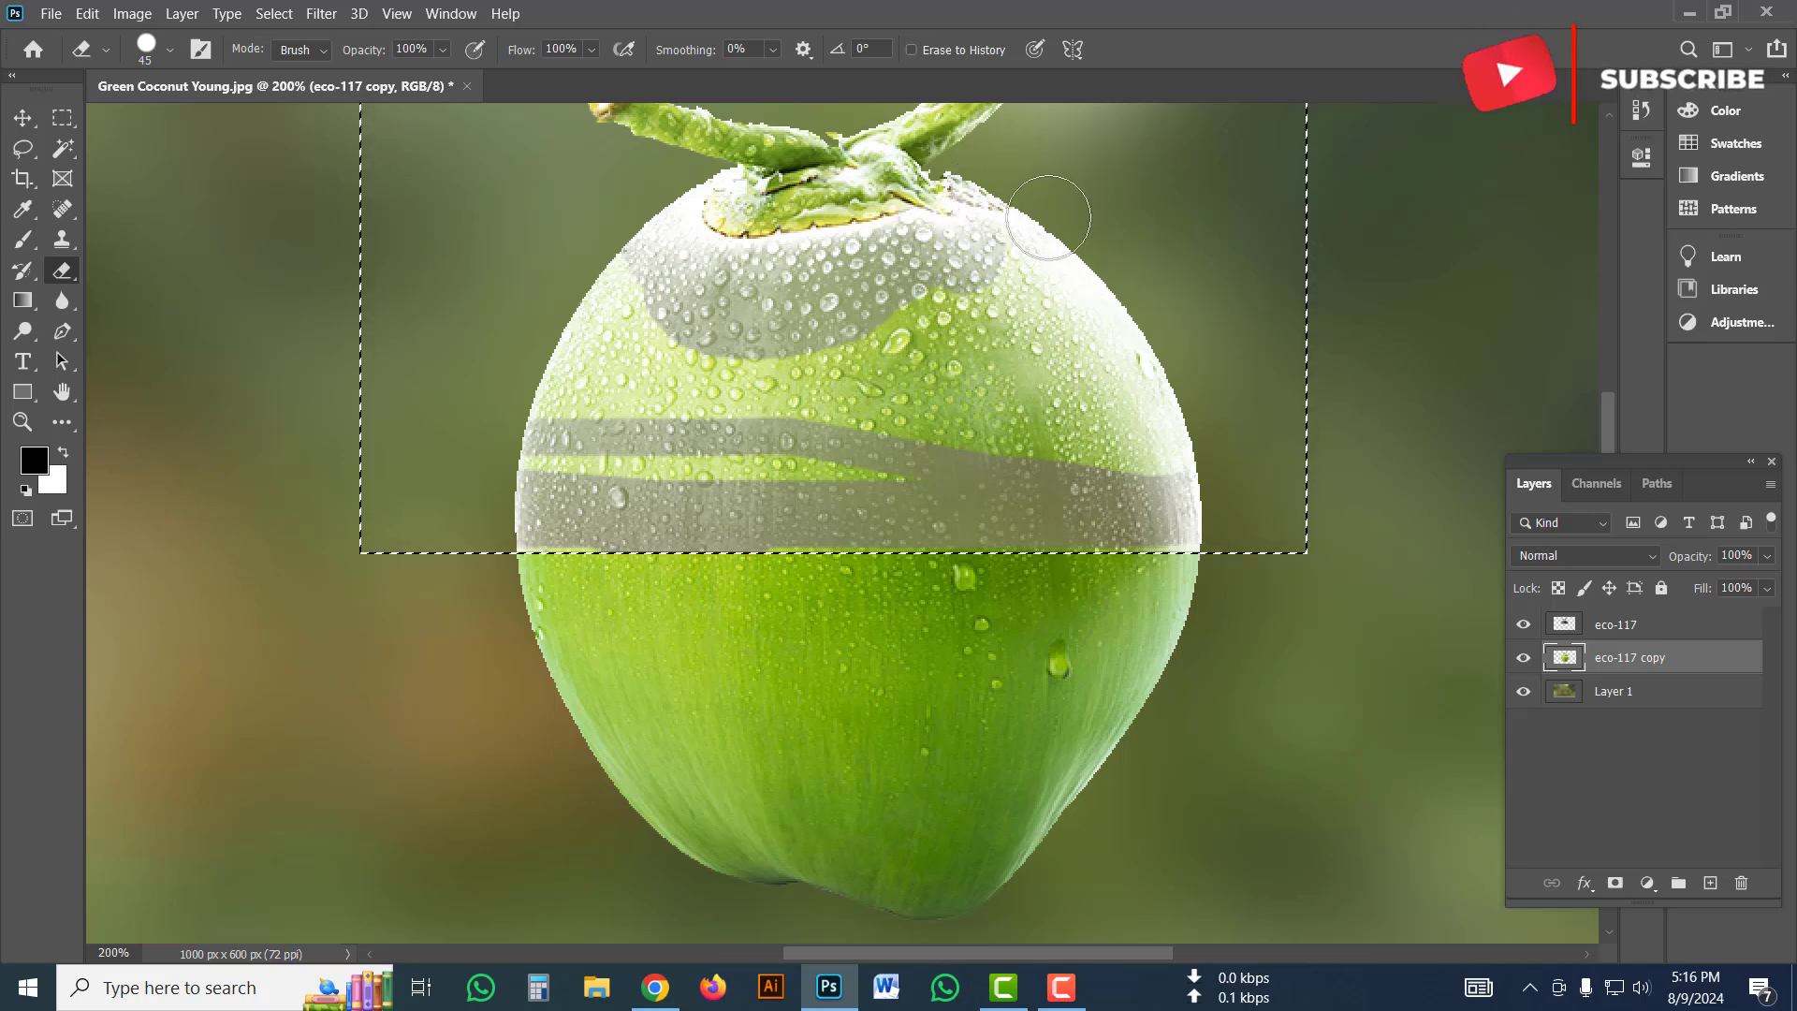
pyautogui.moveTo(1019, 210); pyautogui.dragTo(1176, 454)
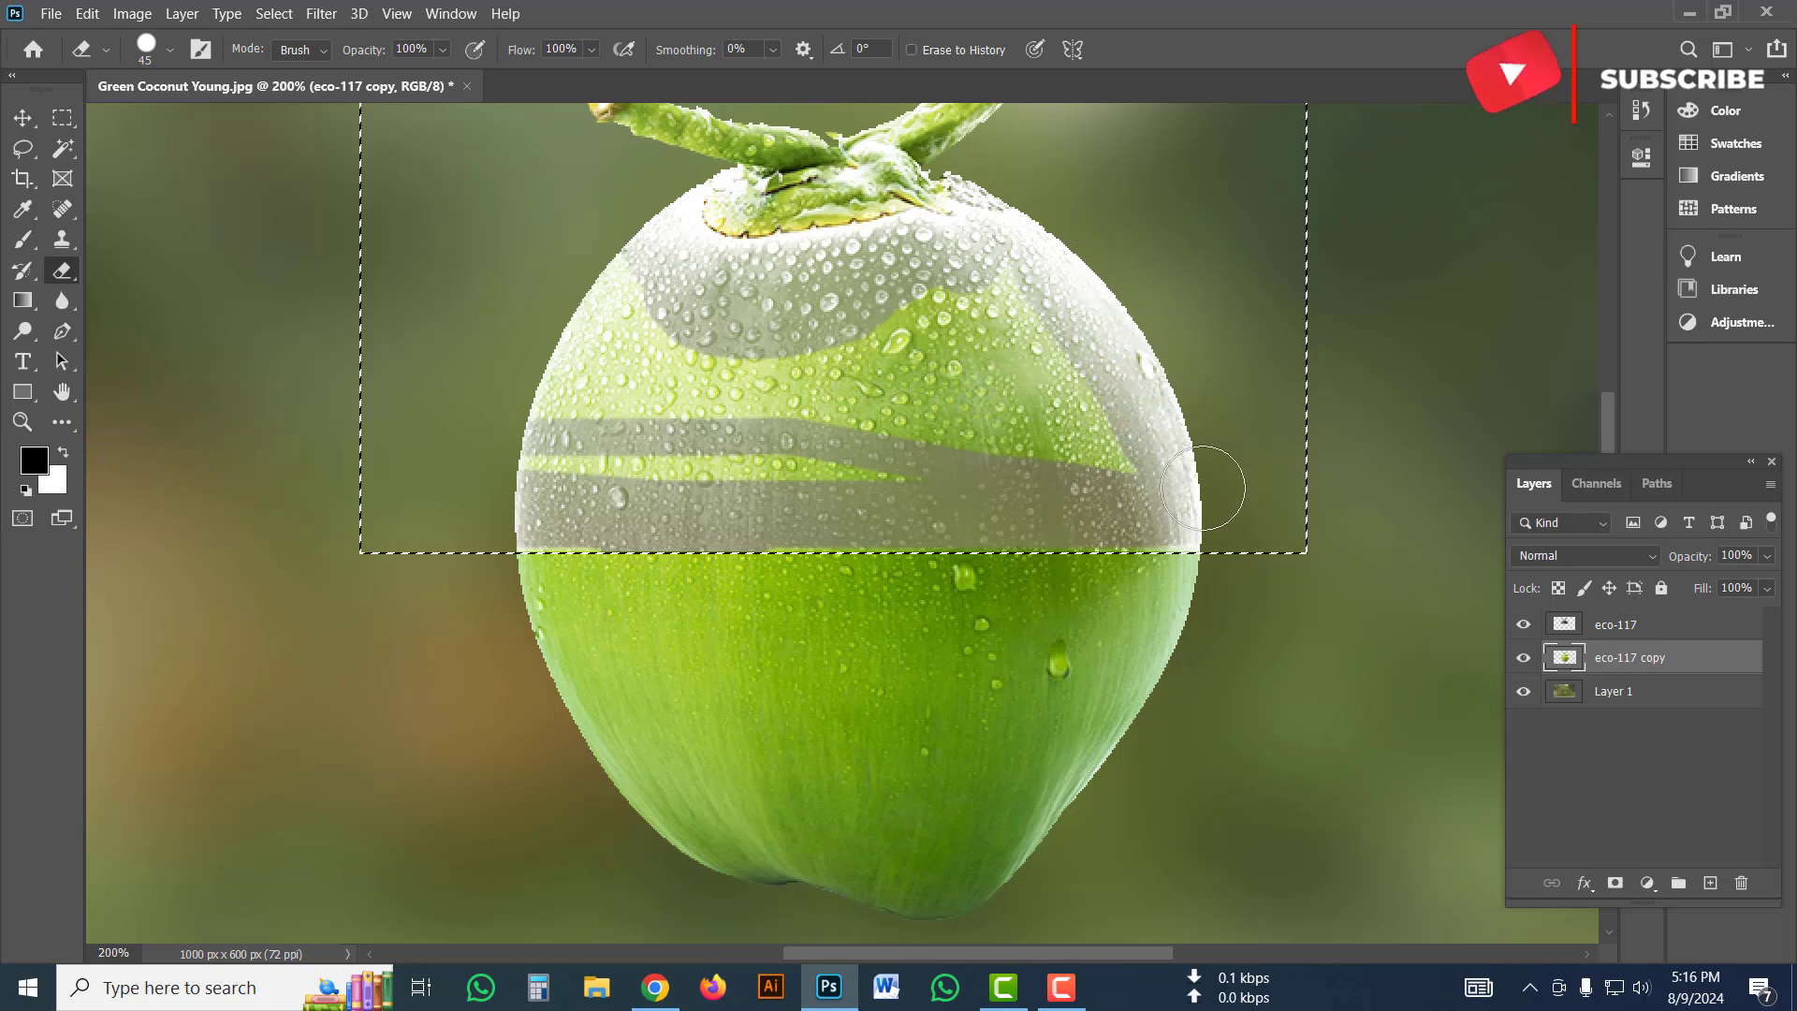
pyautogui.moveTo(428, 546)
pyautogui.mouseDown()
pyautogui.moveTo(513, 487)
pyautogui.moveTo(1189, 472)
pyautogui.moveTo(1062, 403)
pyautogui.moveTo(514, 377)
pyautogui.moveTo(729, 353)
pyautogui.moveTo(1021, 359)
pyautogui.mouseUp()
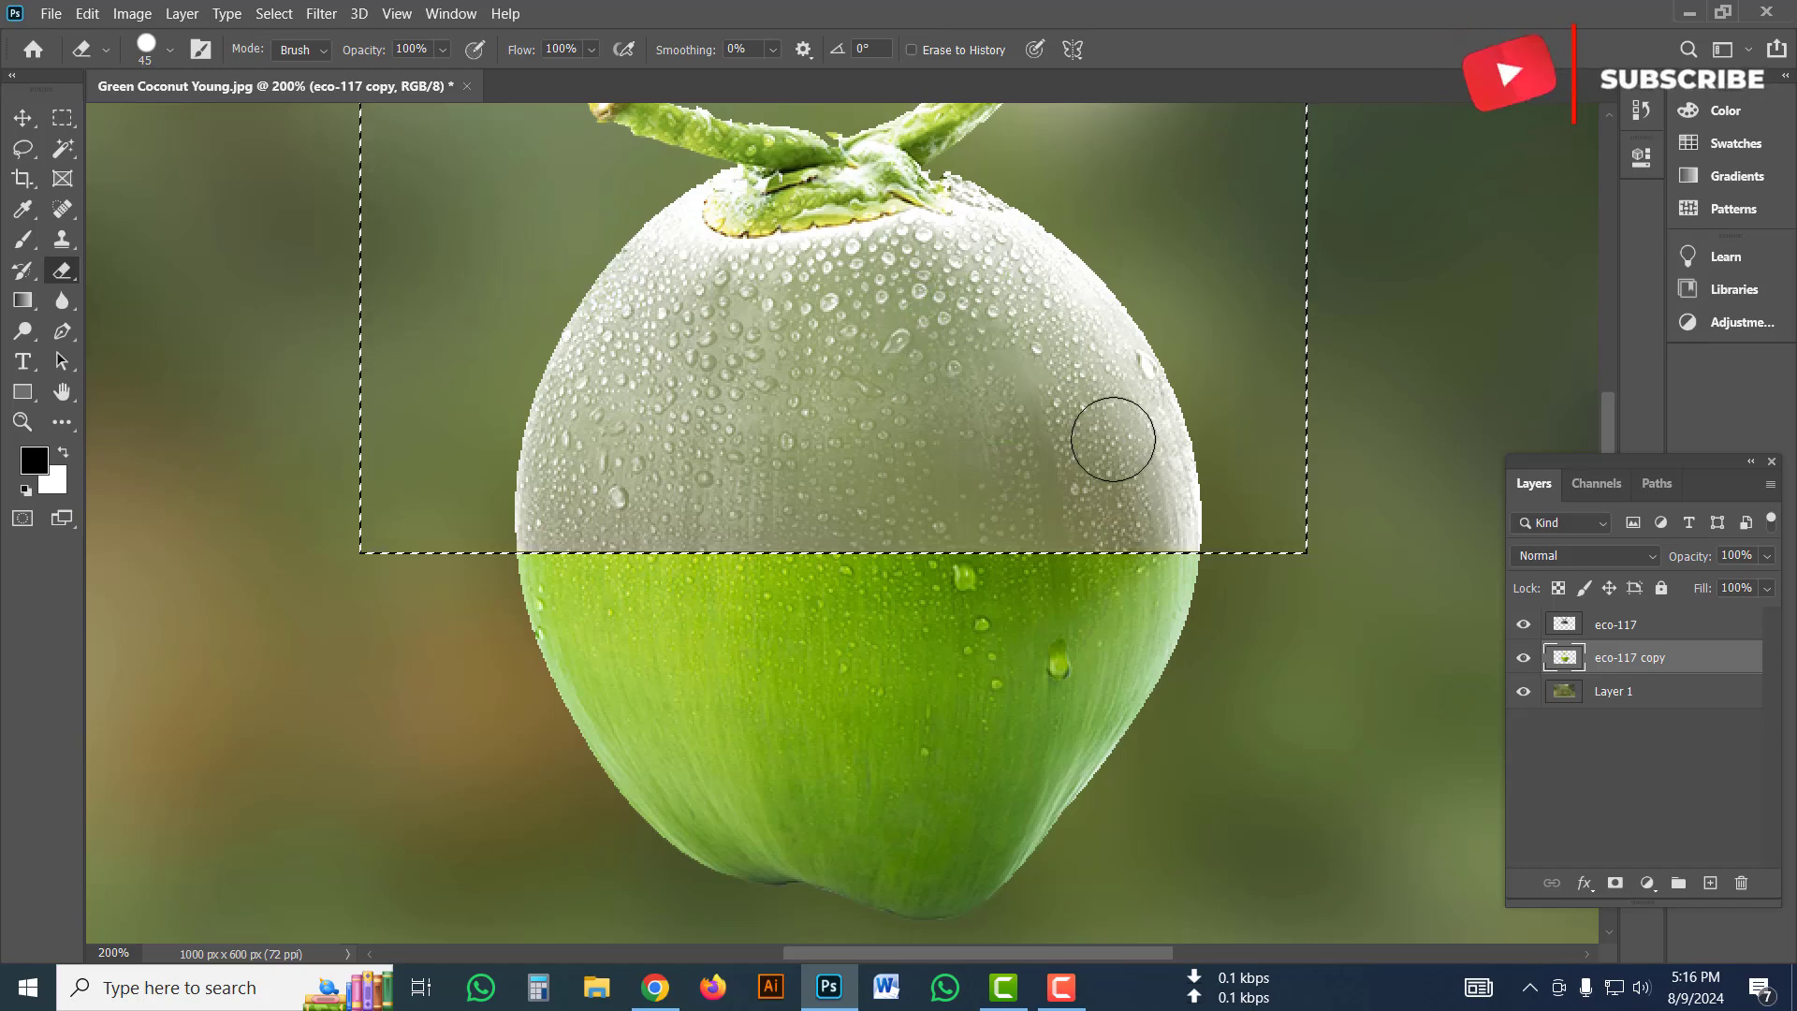
# Compare the coconut's upper half and stem with the eco-117 copy layer hidden and shown.
pyautogui.scroll(3, 1113, 439)
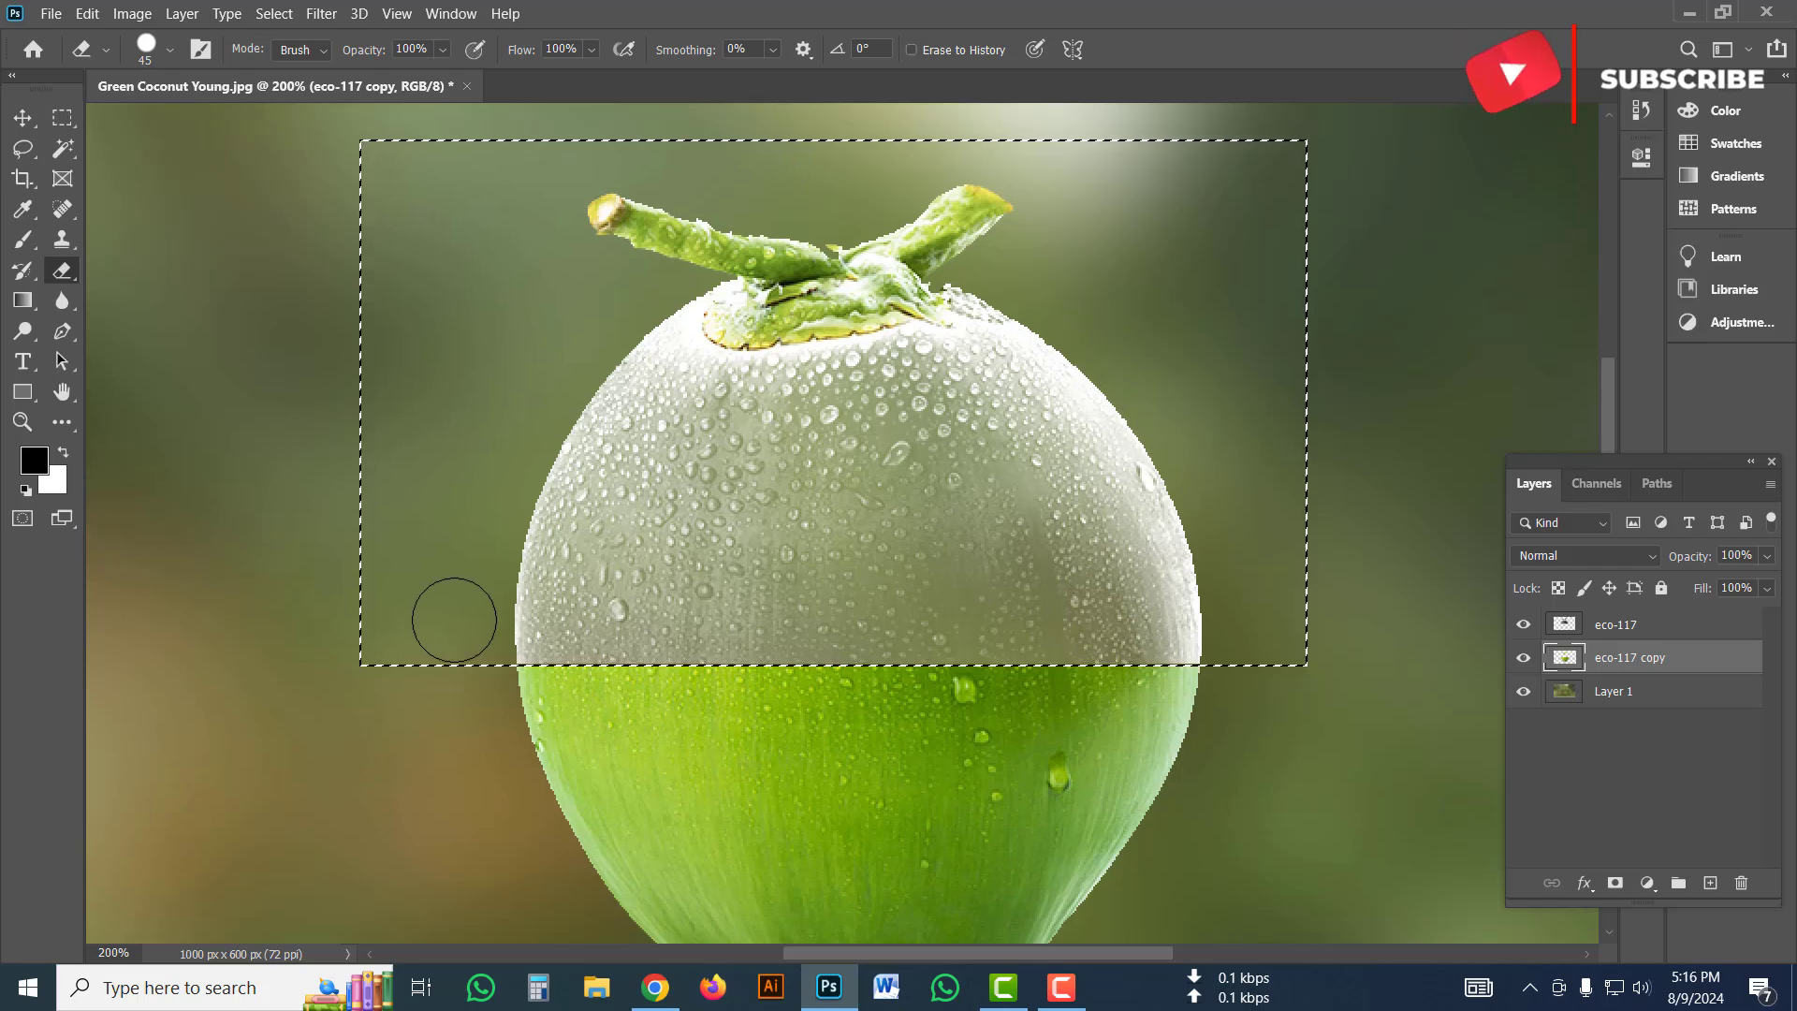
pyautogui.click(1523, 659)
pyautogui.click(1522, 659)
pyautogui.click(1523, 659)
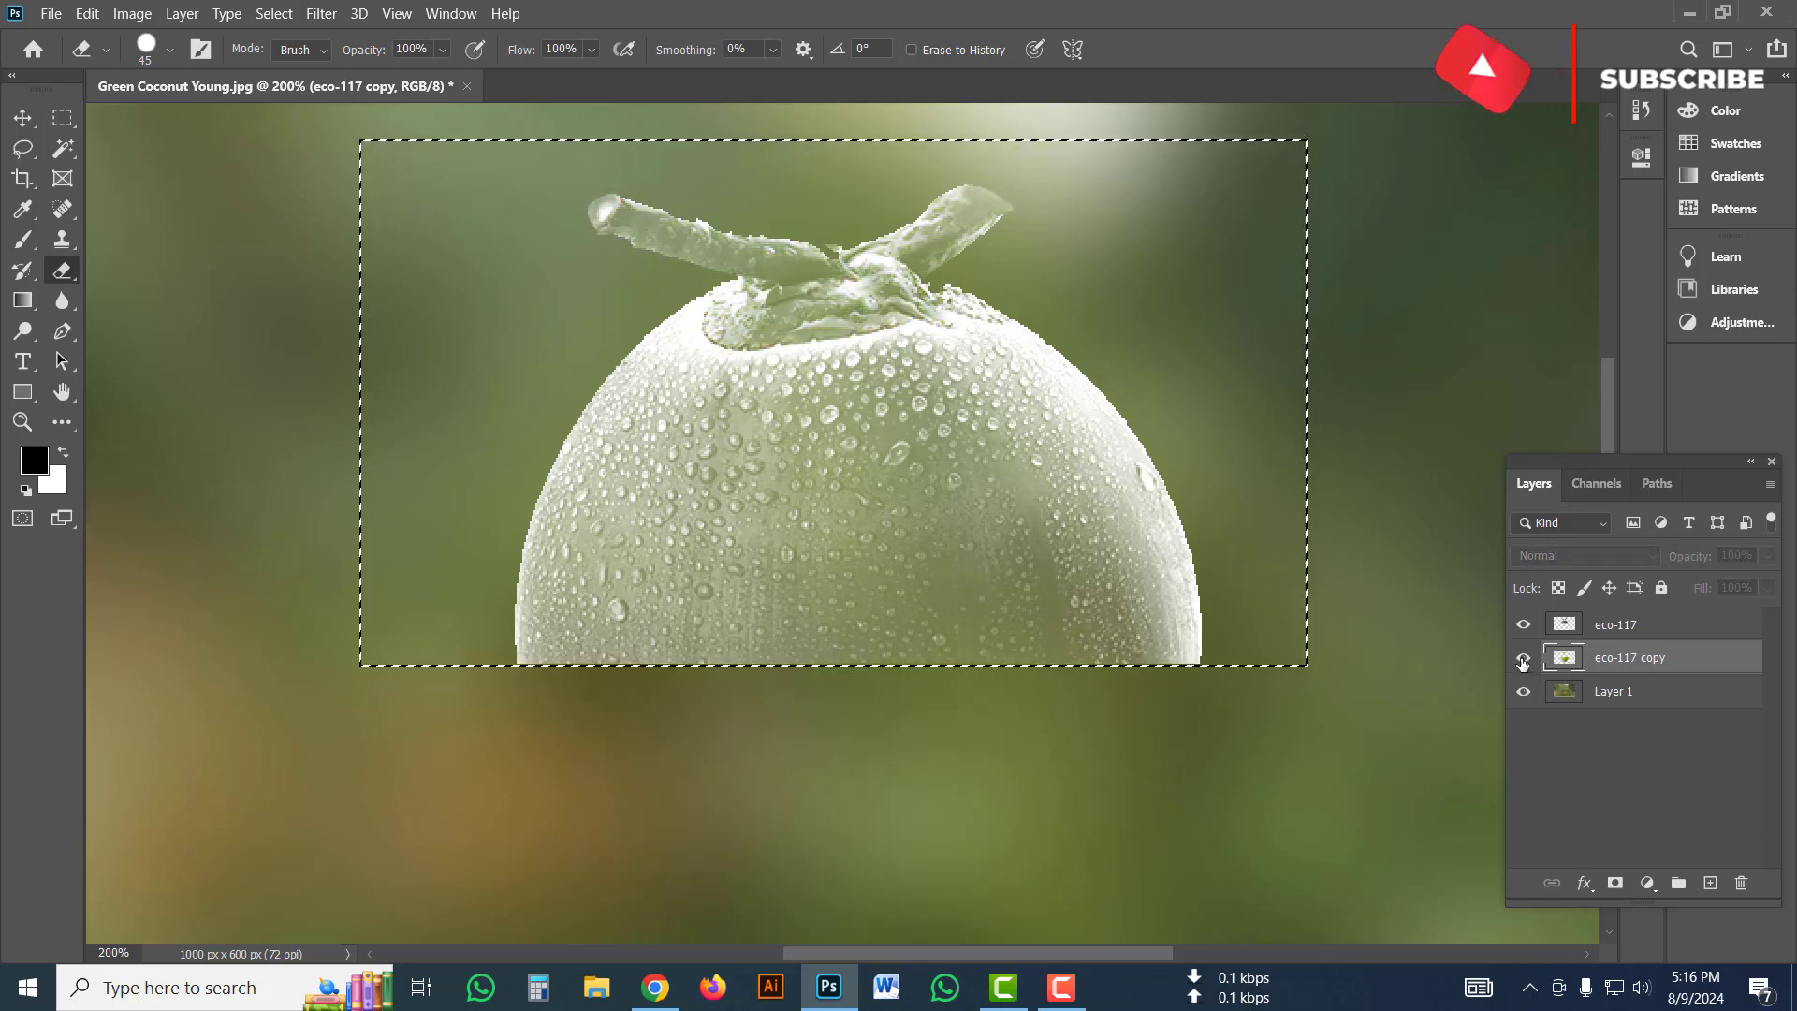
pyautogui.click(1522, 659)
pyautogui.click(1524, 658)
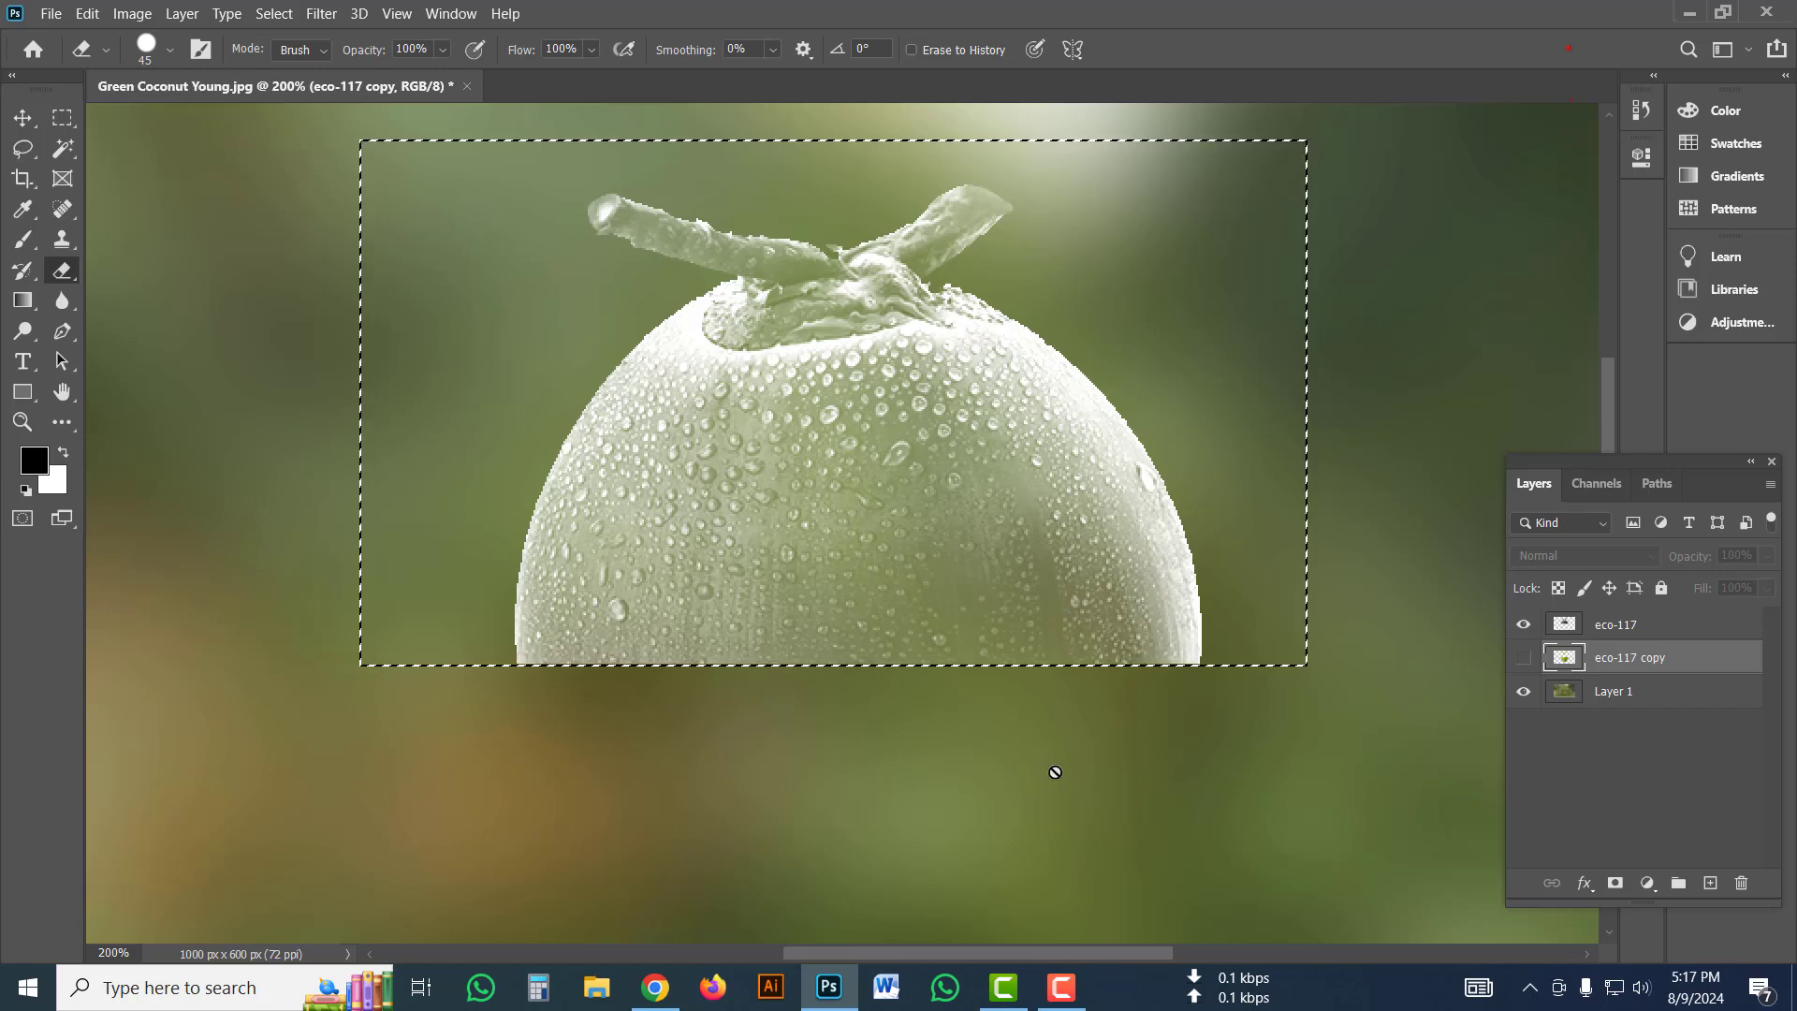
pyautogui.click(1522, 656)
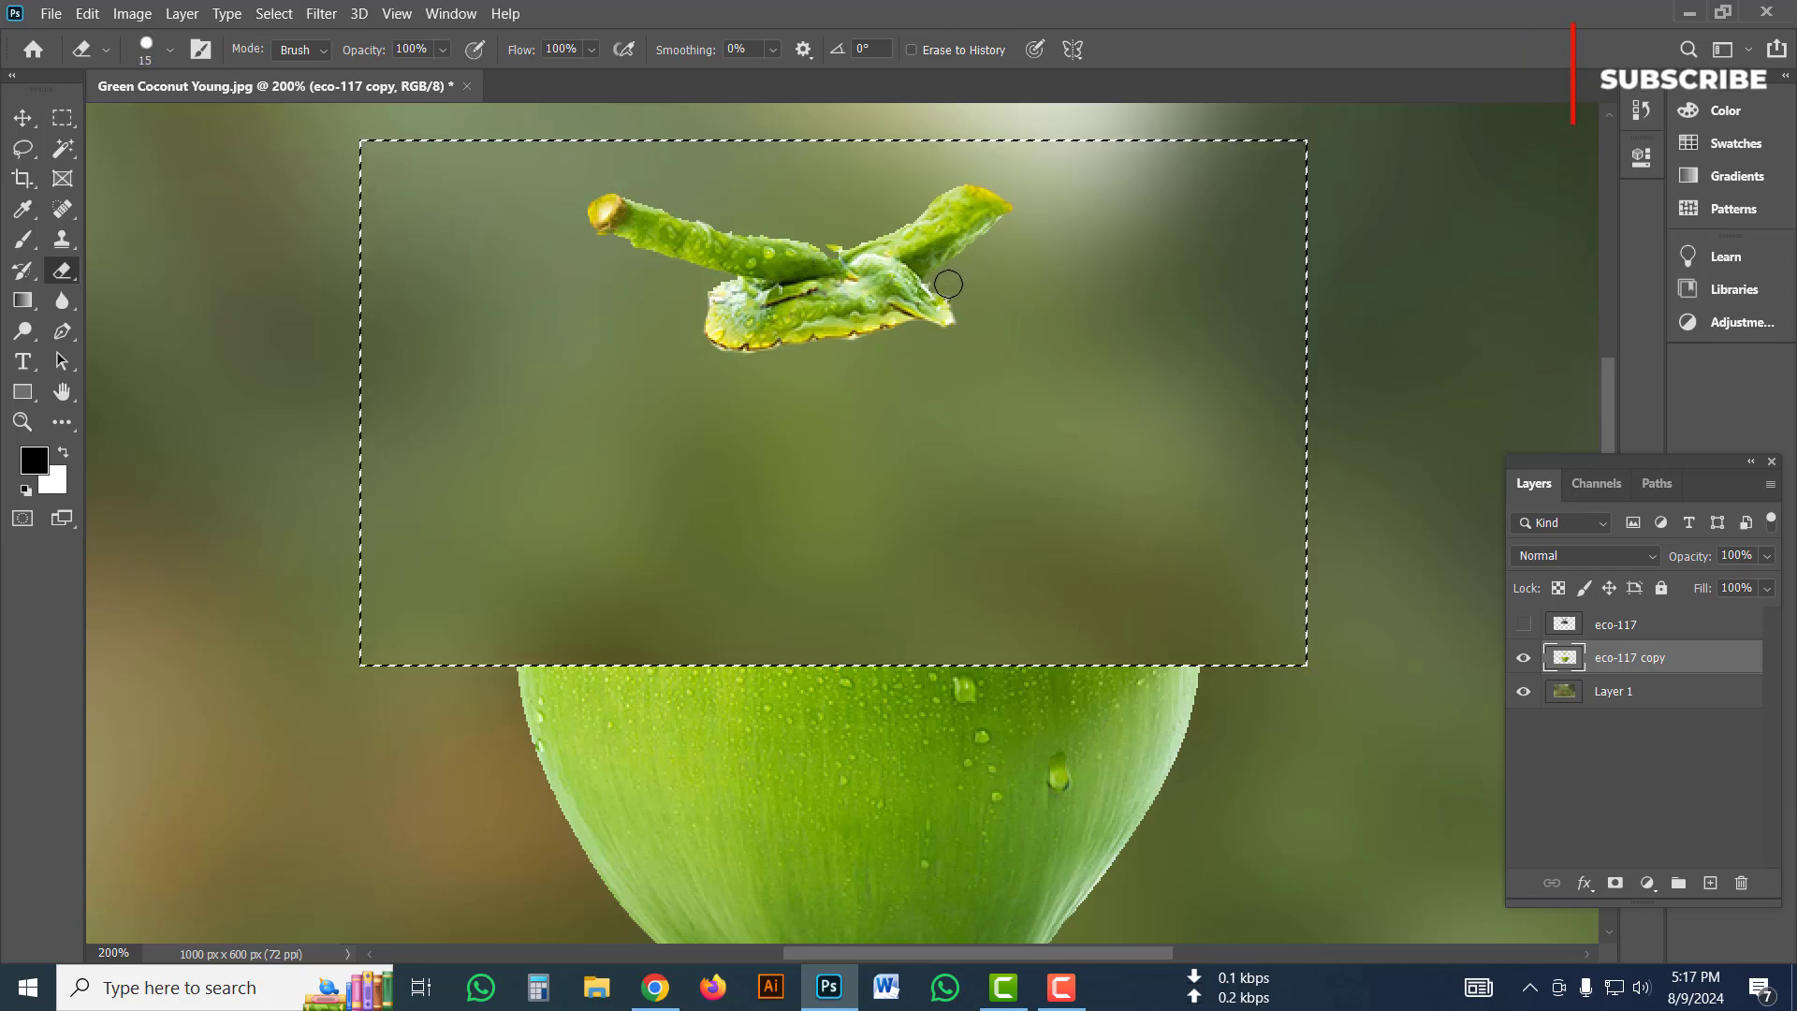
# Refine the erased edge around the stem on the eco-117 copy layer with a size 15 Eraser, and show the eco-117 layer.
pyautogui.click(1524, 625)
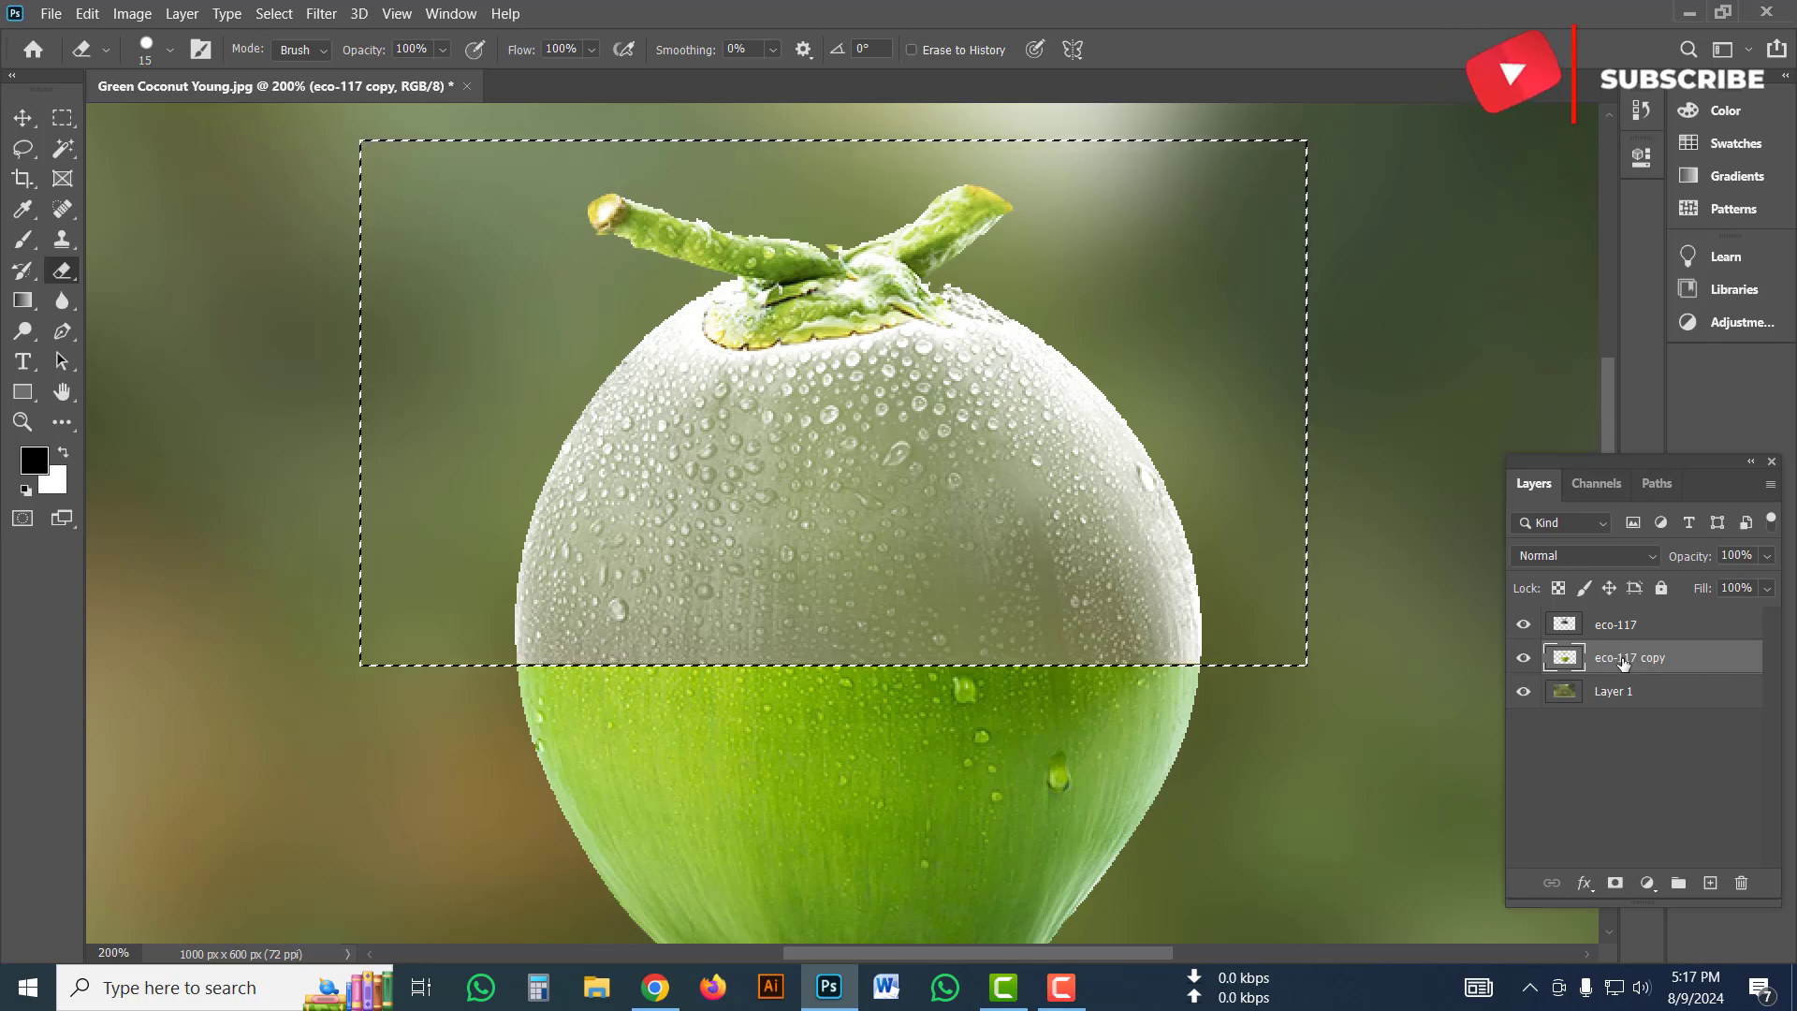
pyautogui.hotkey('ctrl', 'z')
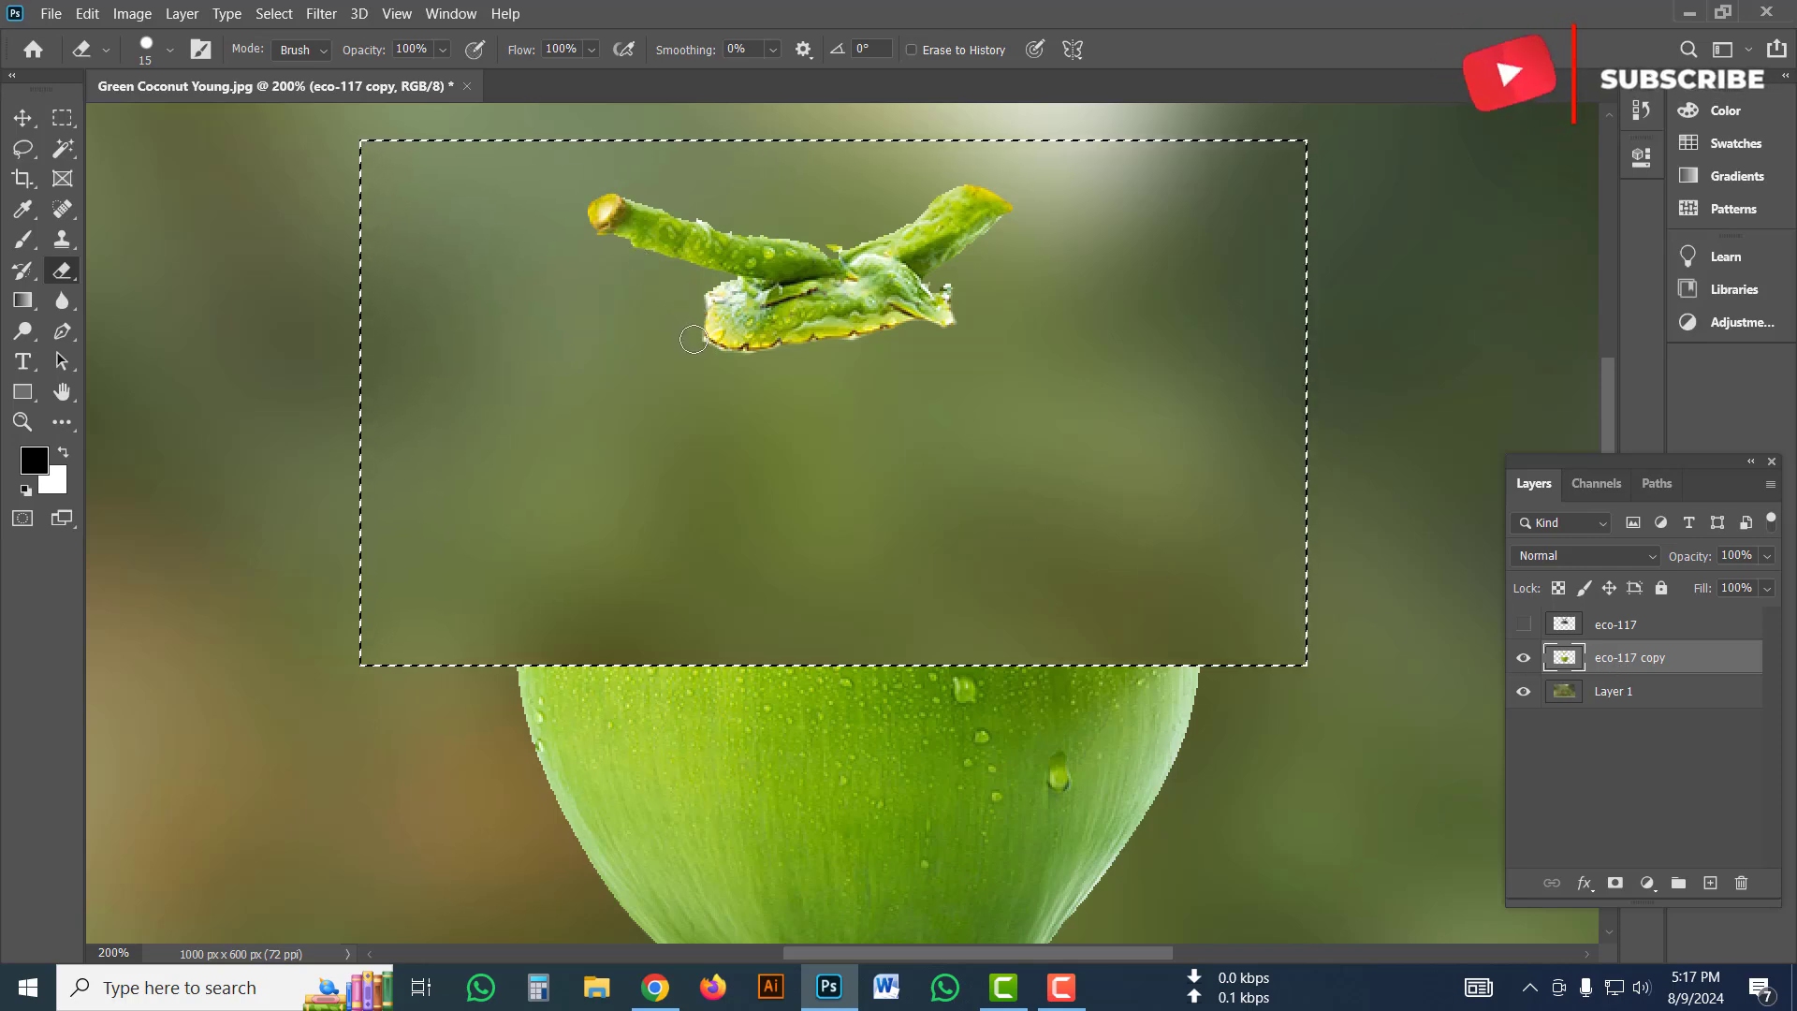
pyautogui.click(1523, 625)
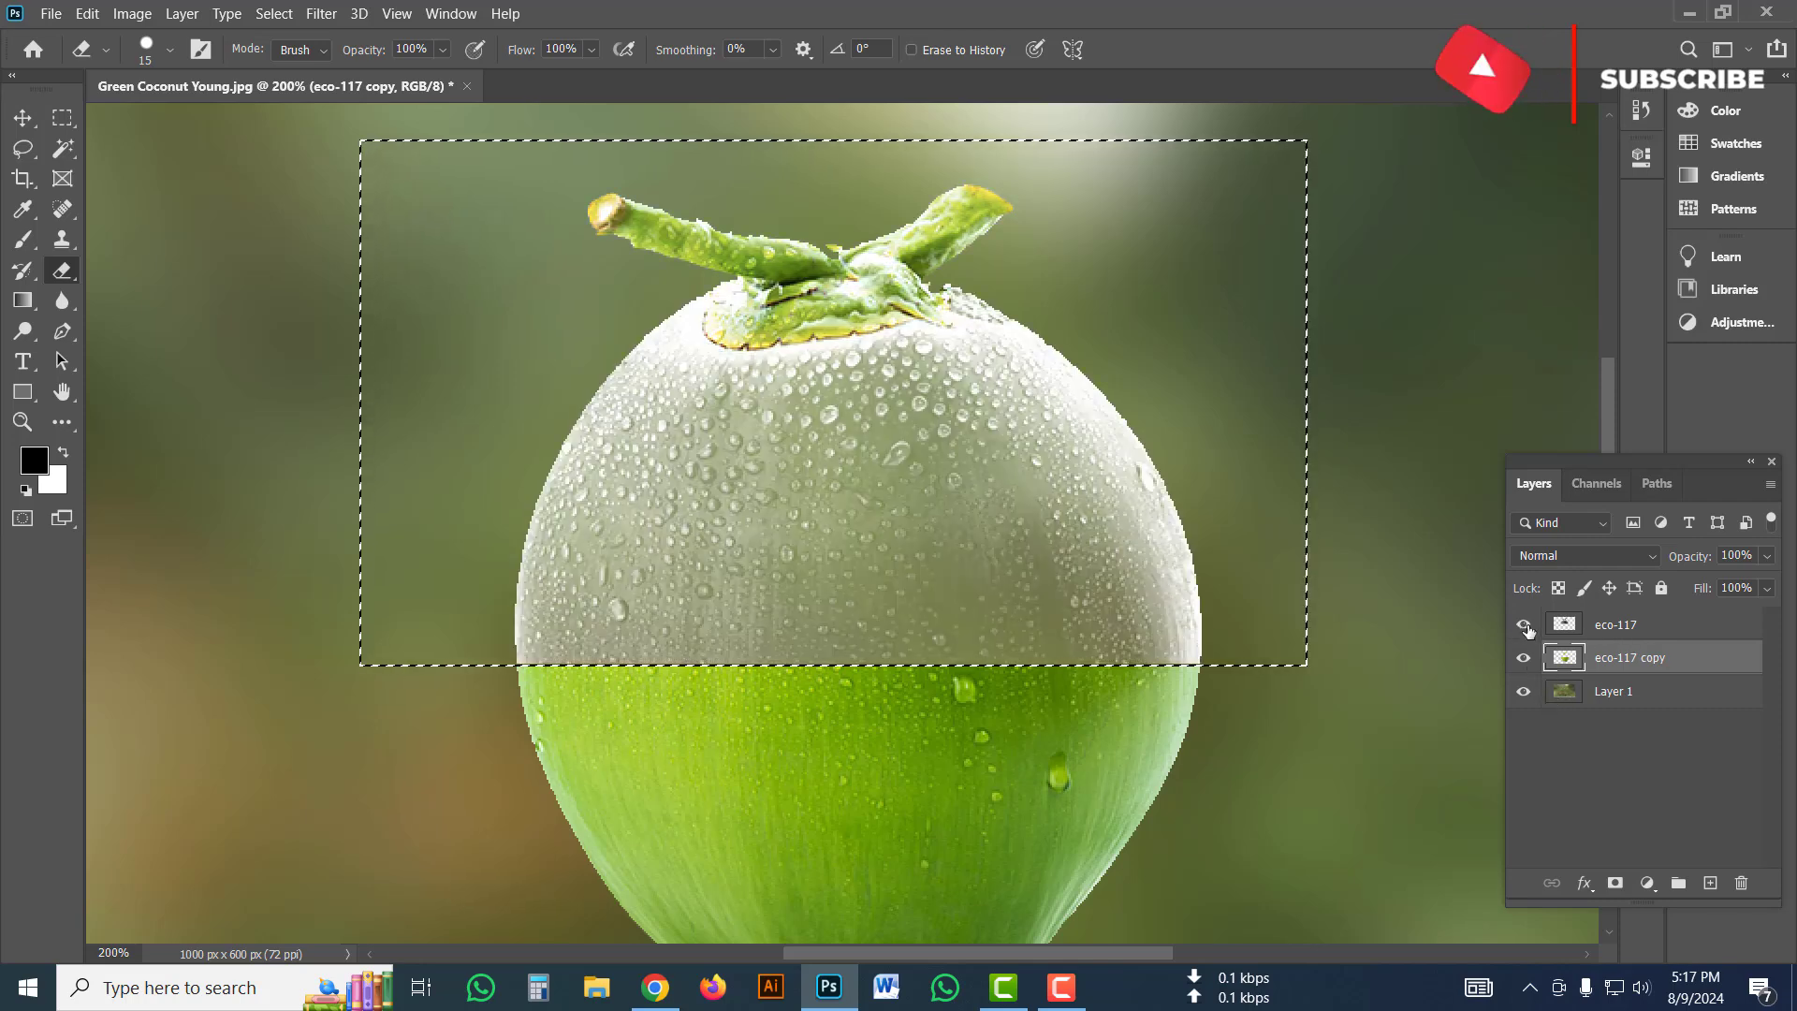
# Erase the whitish stem from the eco-117 layer with a size 15 Eraser, and deselect.
pyautogui.click(1581, 625)
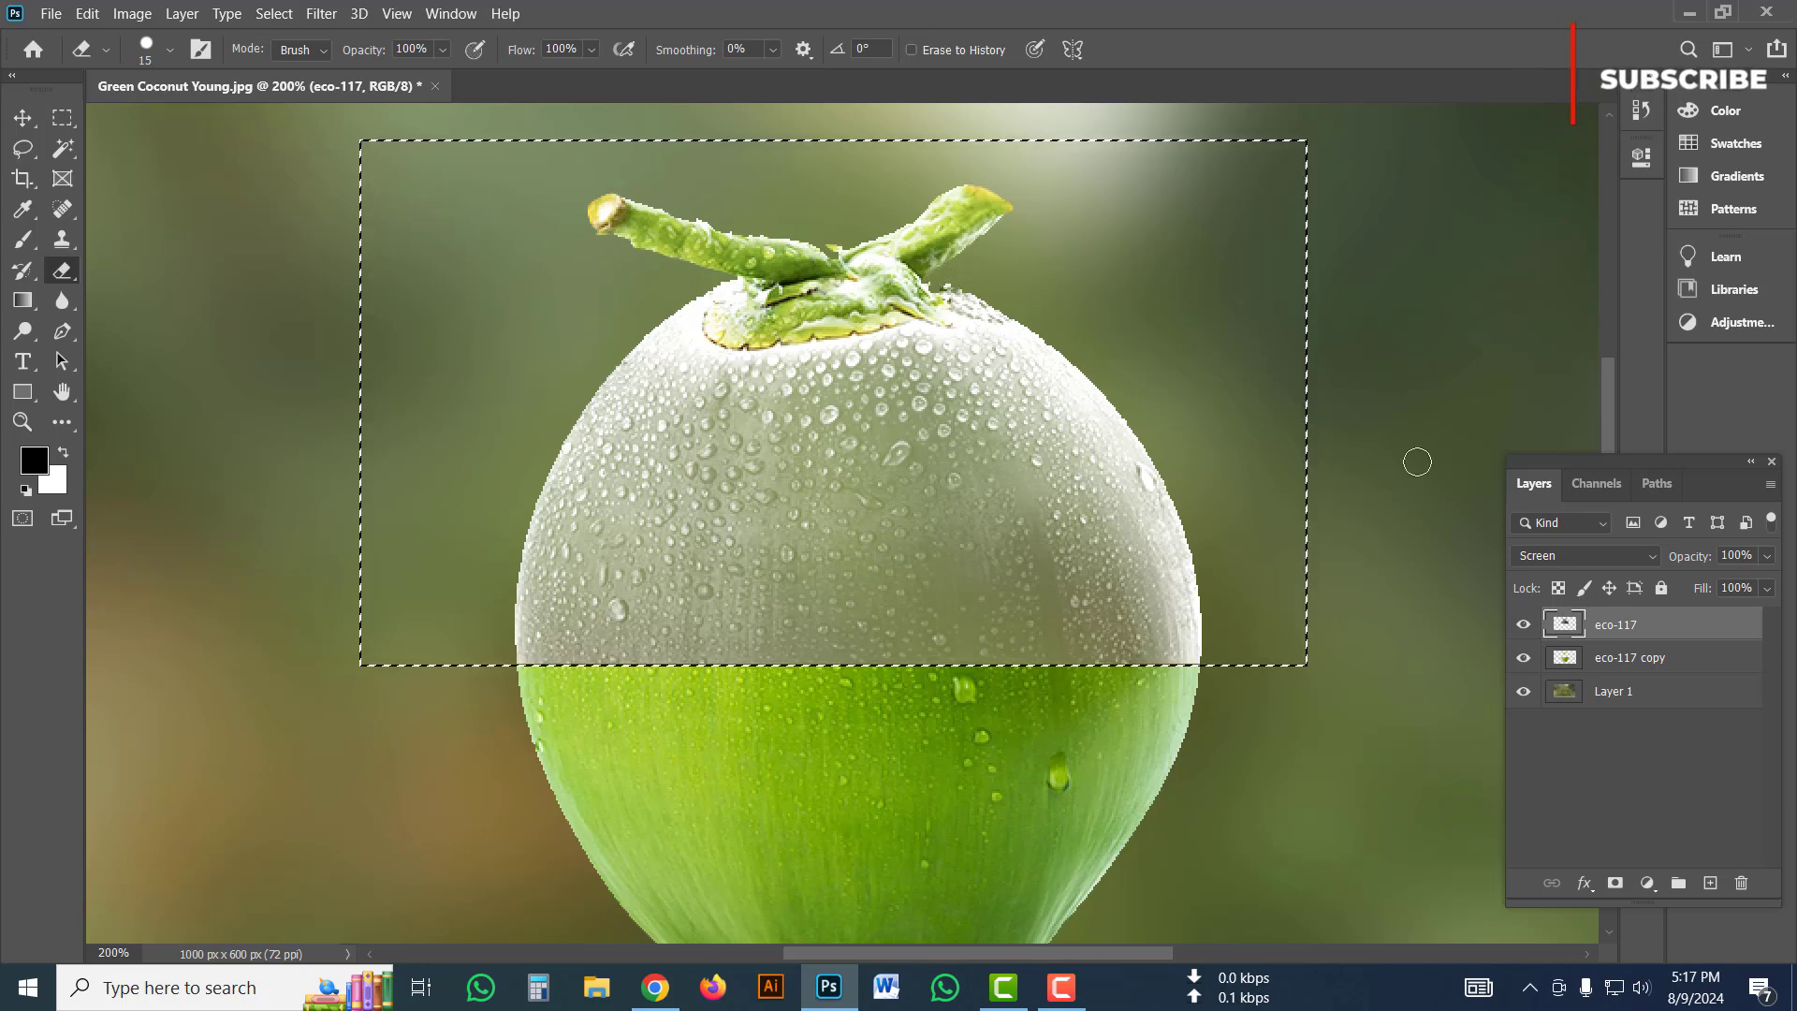
pyautogui.click(1599, 666)
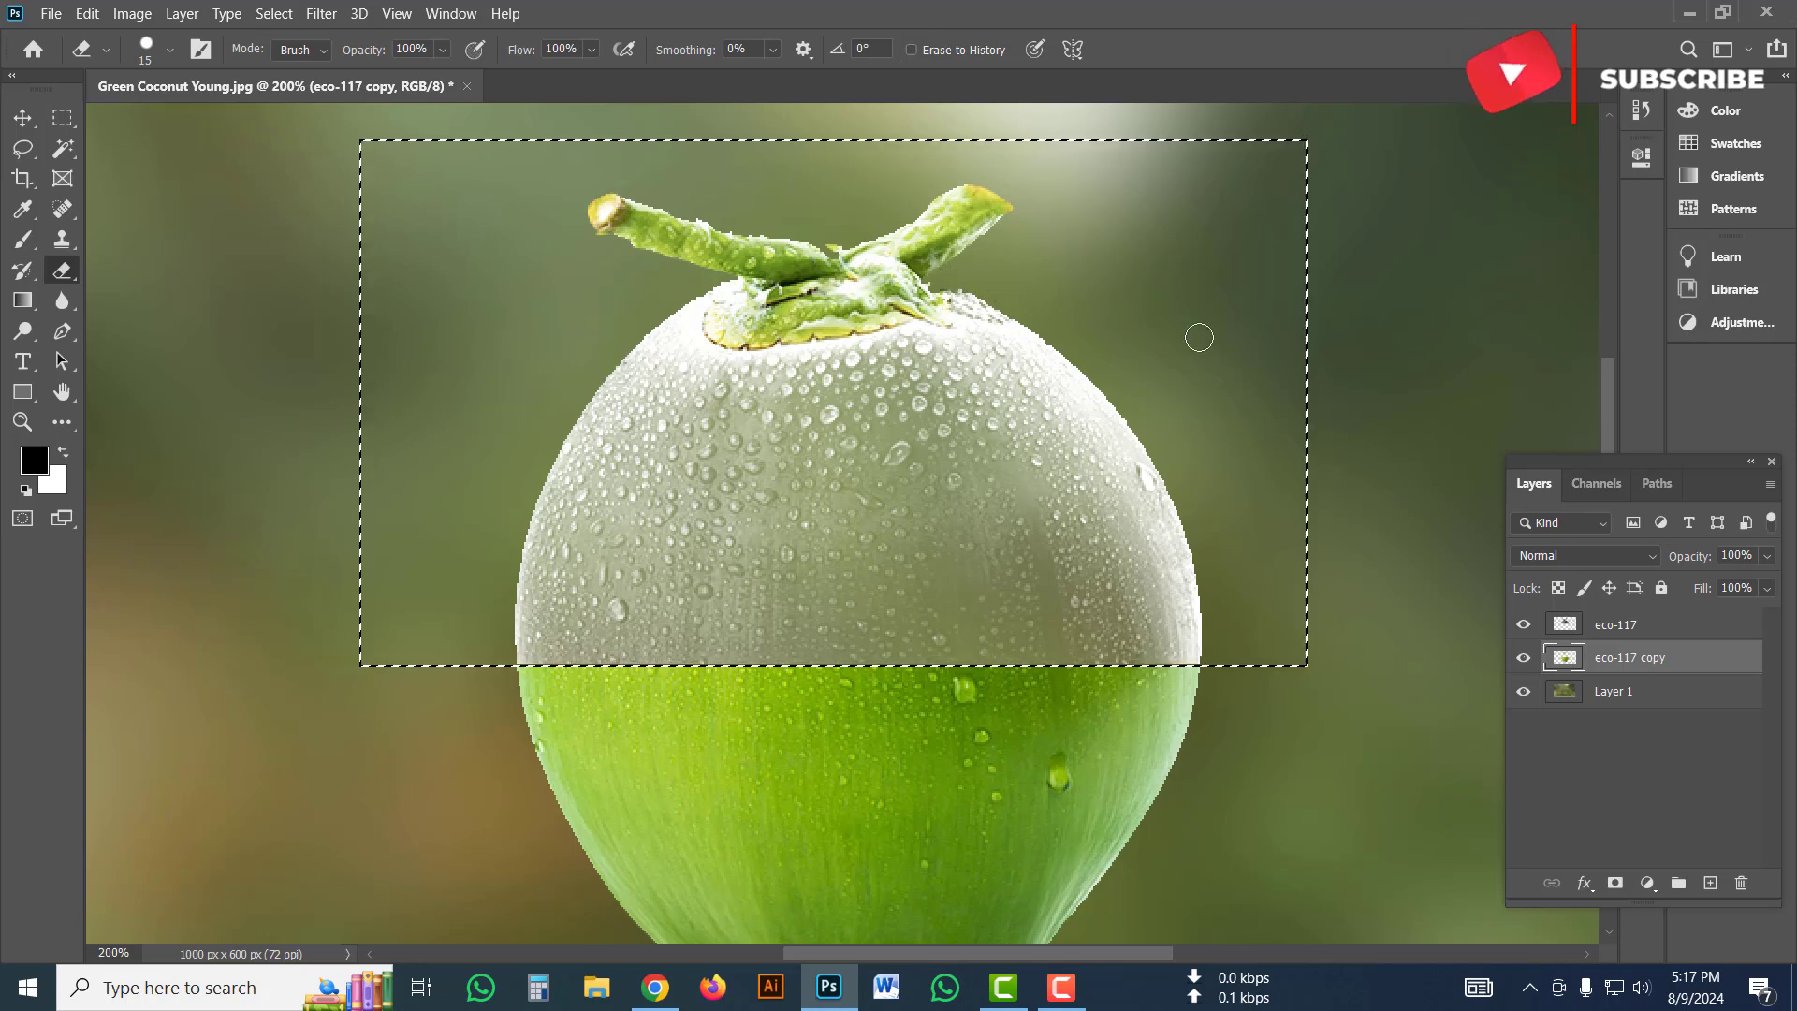
pyautogui.click(1611, 637)
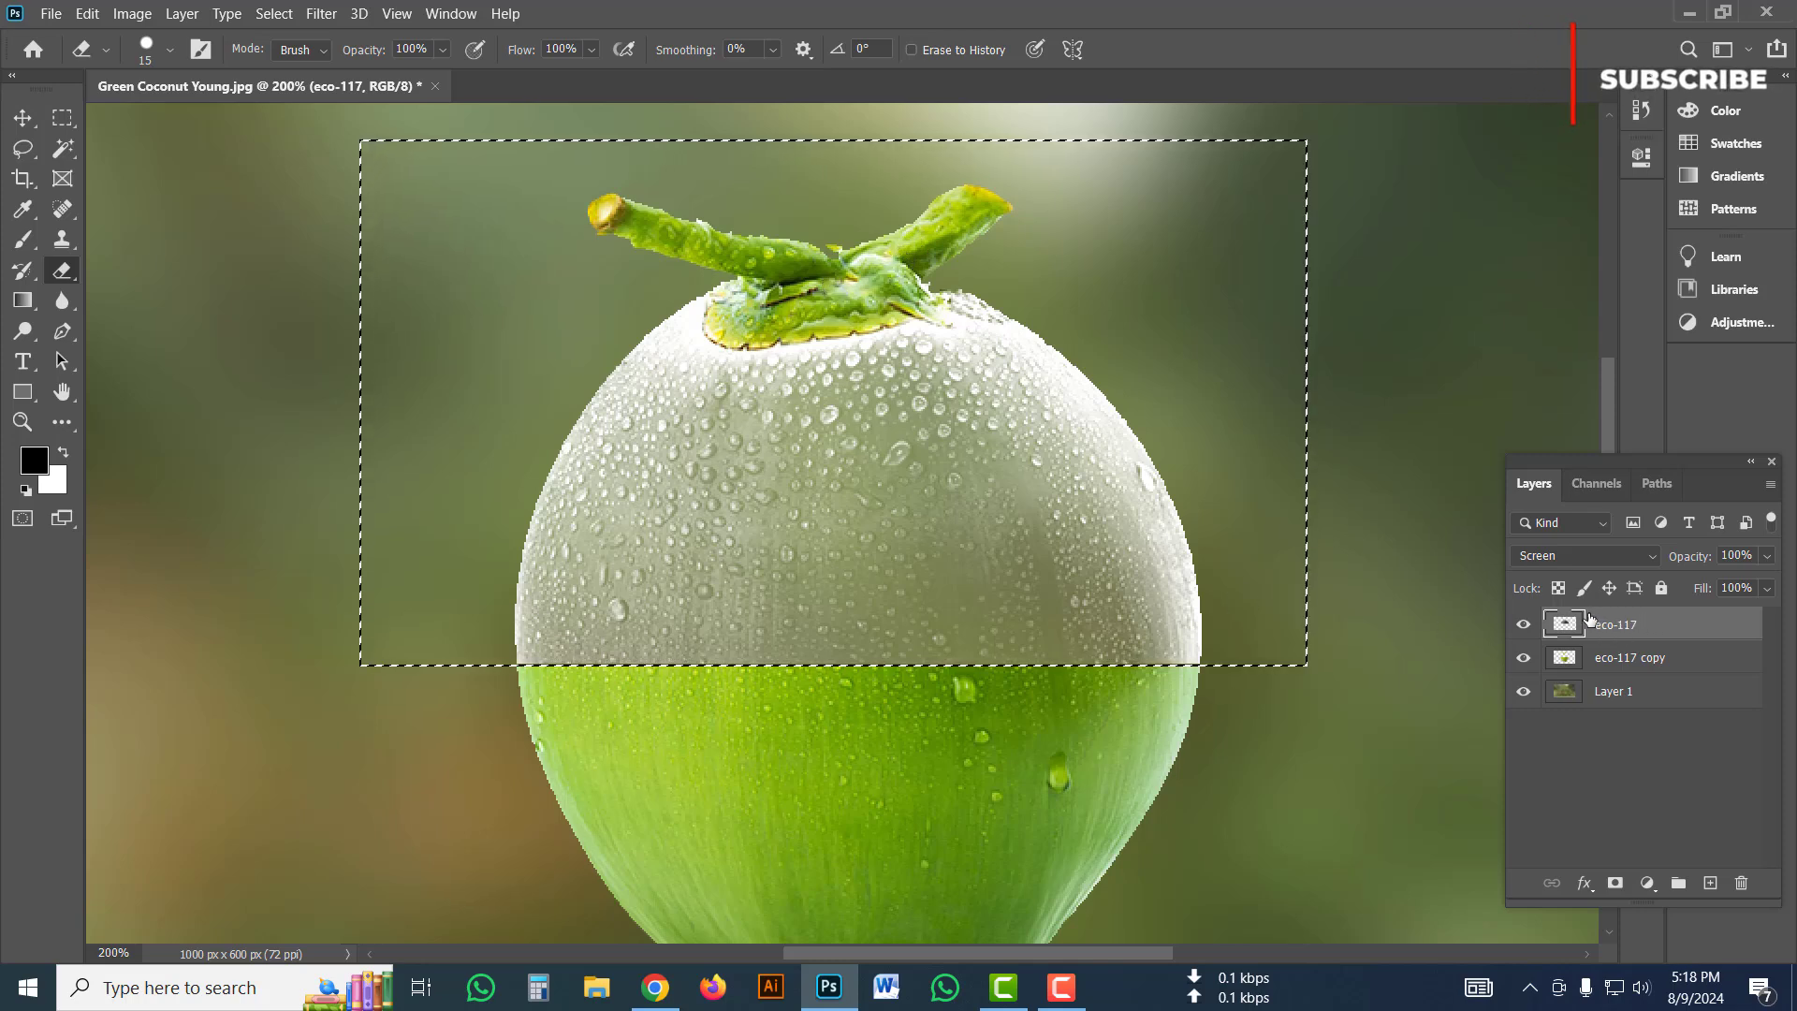
pyautogui.hotkey('ctrl', 'v')
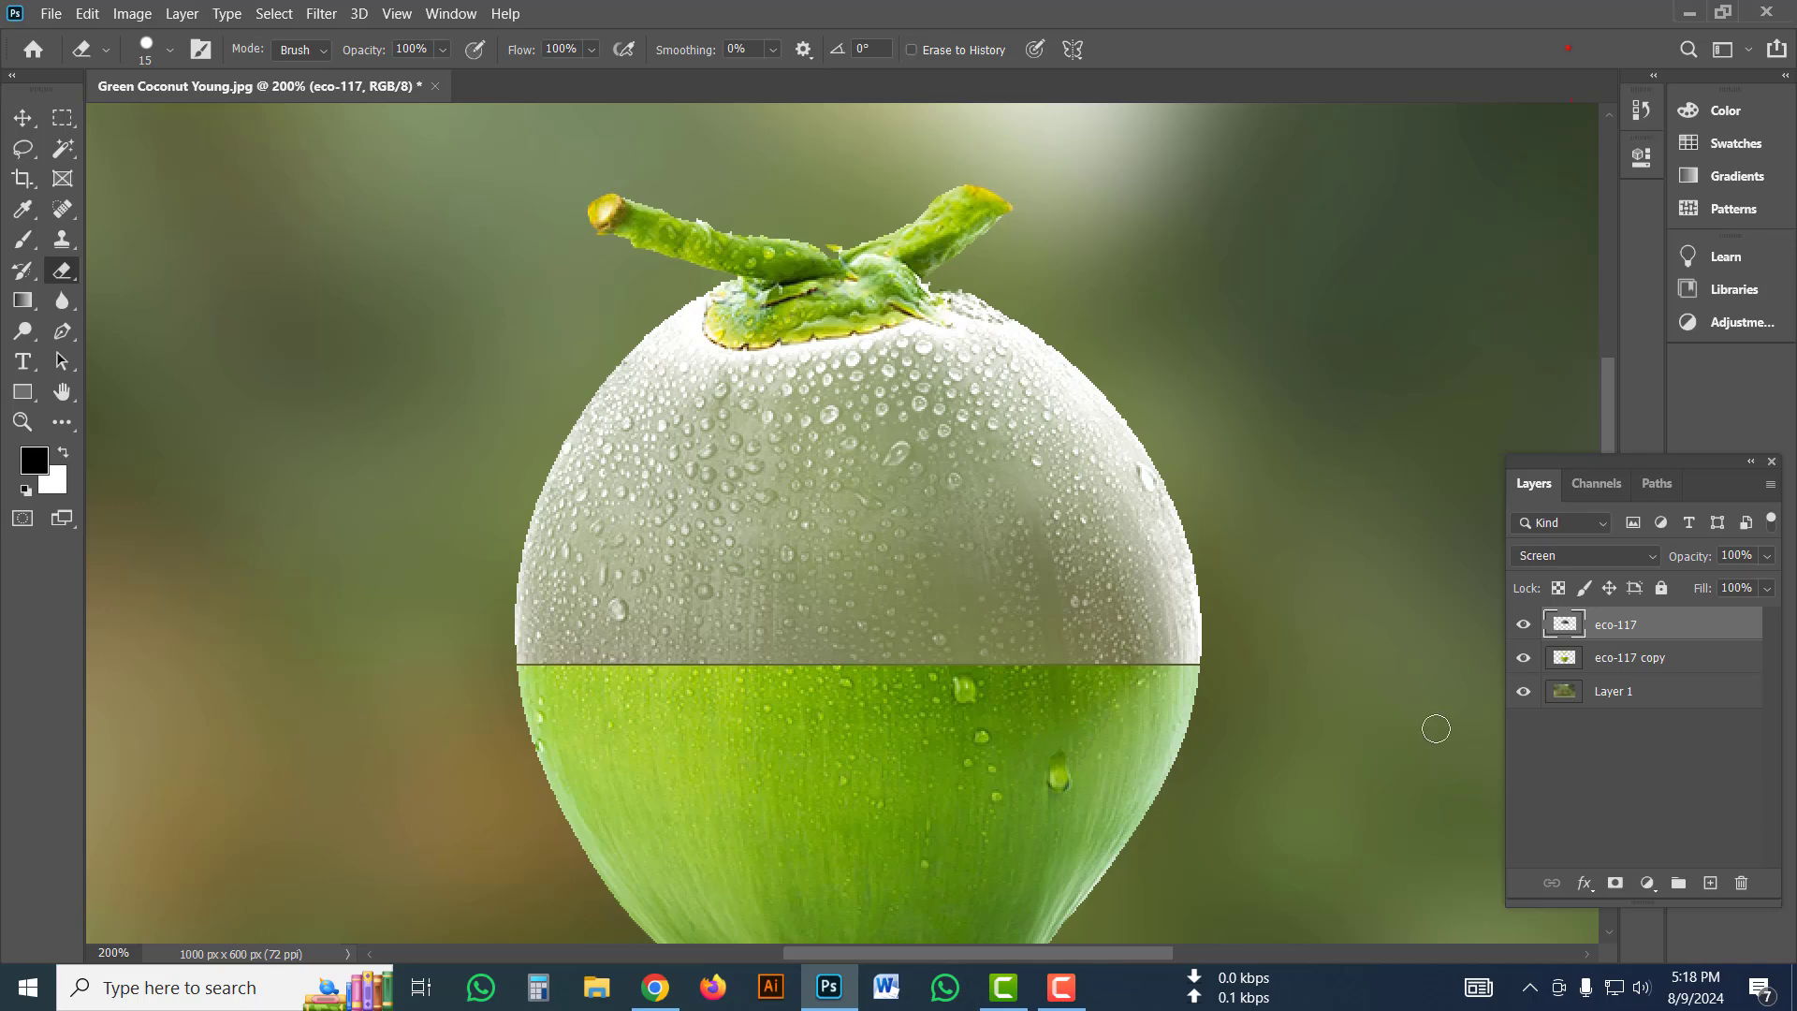
# Place Screenshot_1.png from the Photo folder as an embedded image above the eco-117 layer.
pyautogui.hotkey('ctrl', '-')
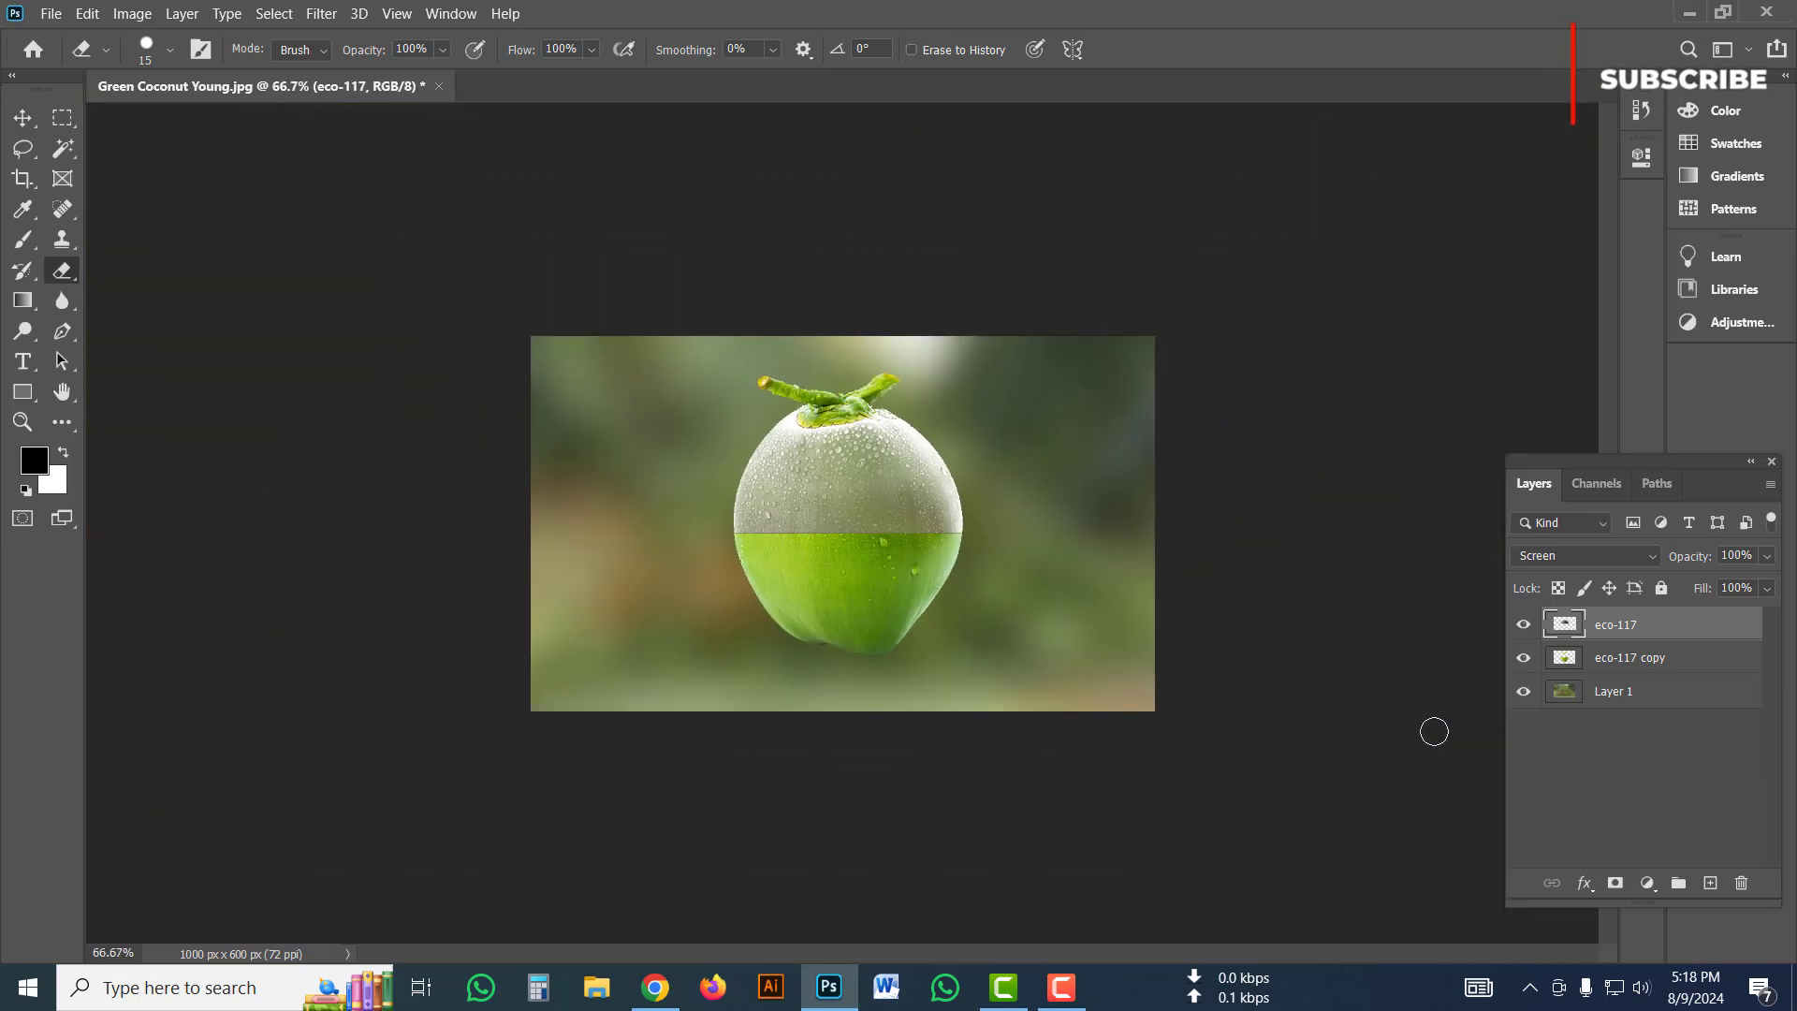
pyautogui.hotkey('ctrl', '+')
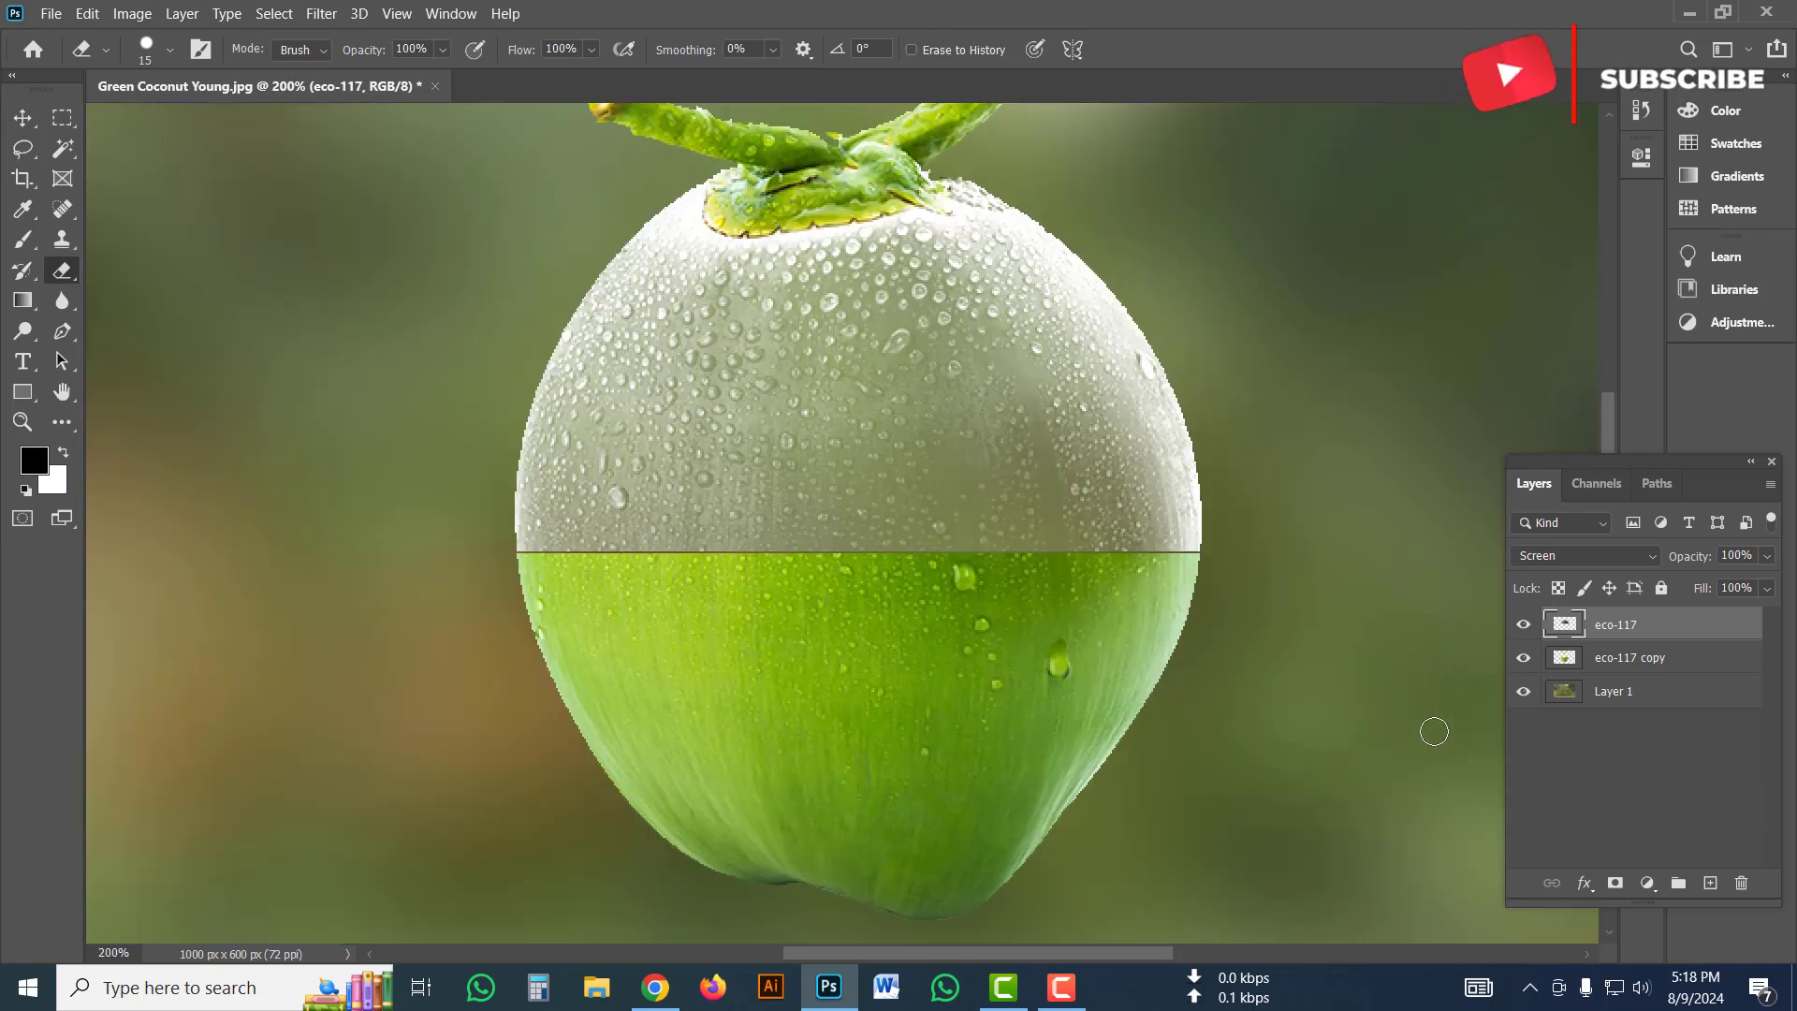
pyautogui.hotkey('ctrl', '-')
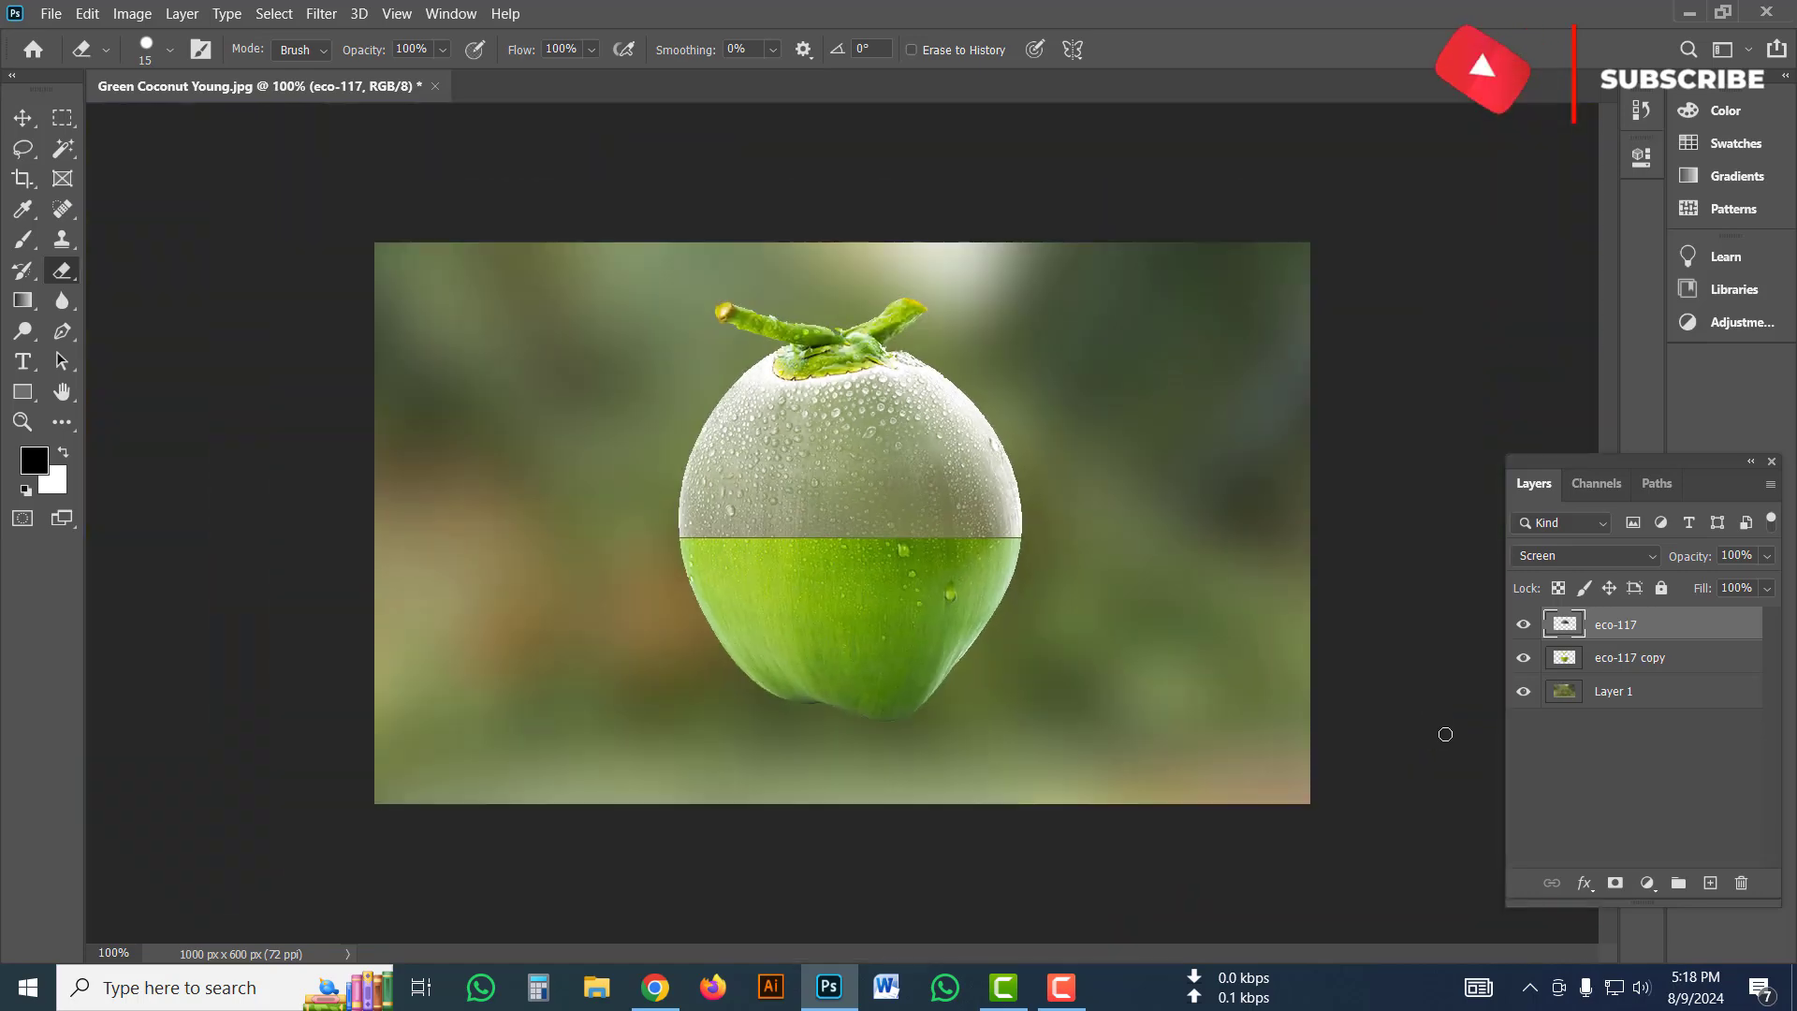
pyautogui.click(53, 13)
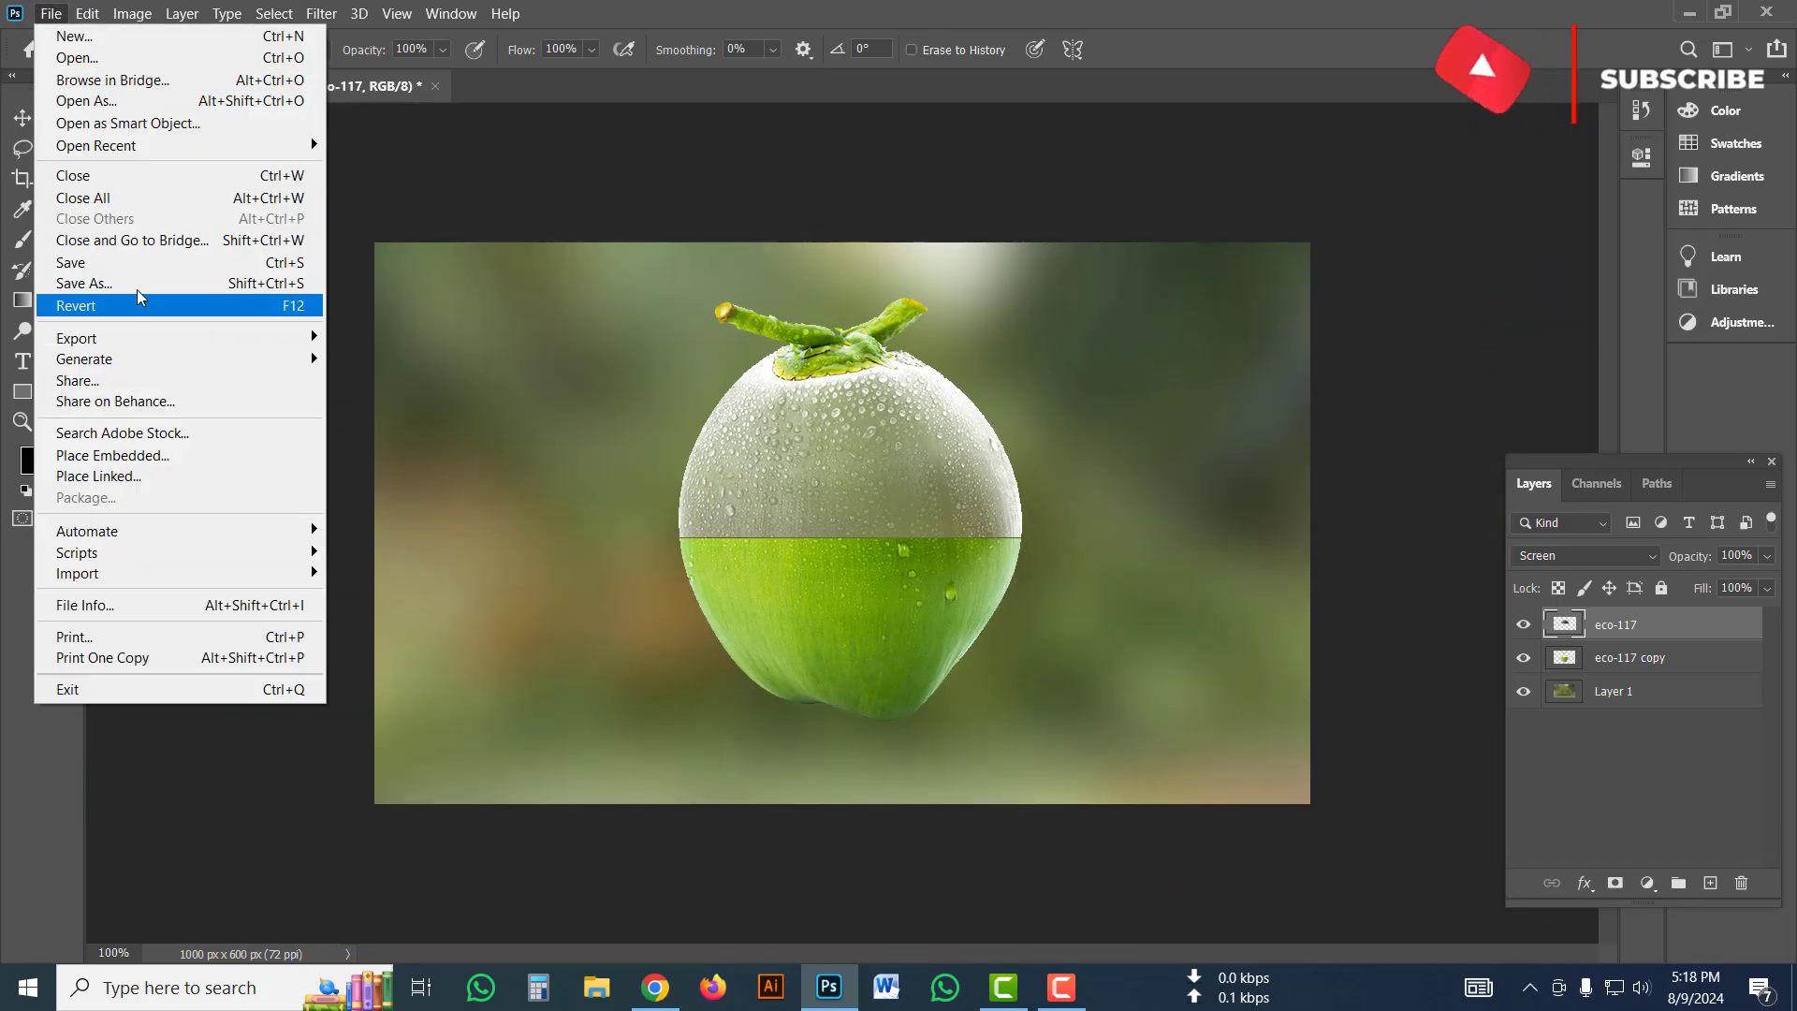
pyautogui.click(168, 456)
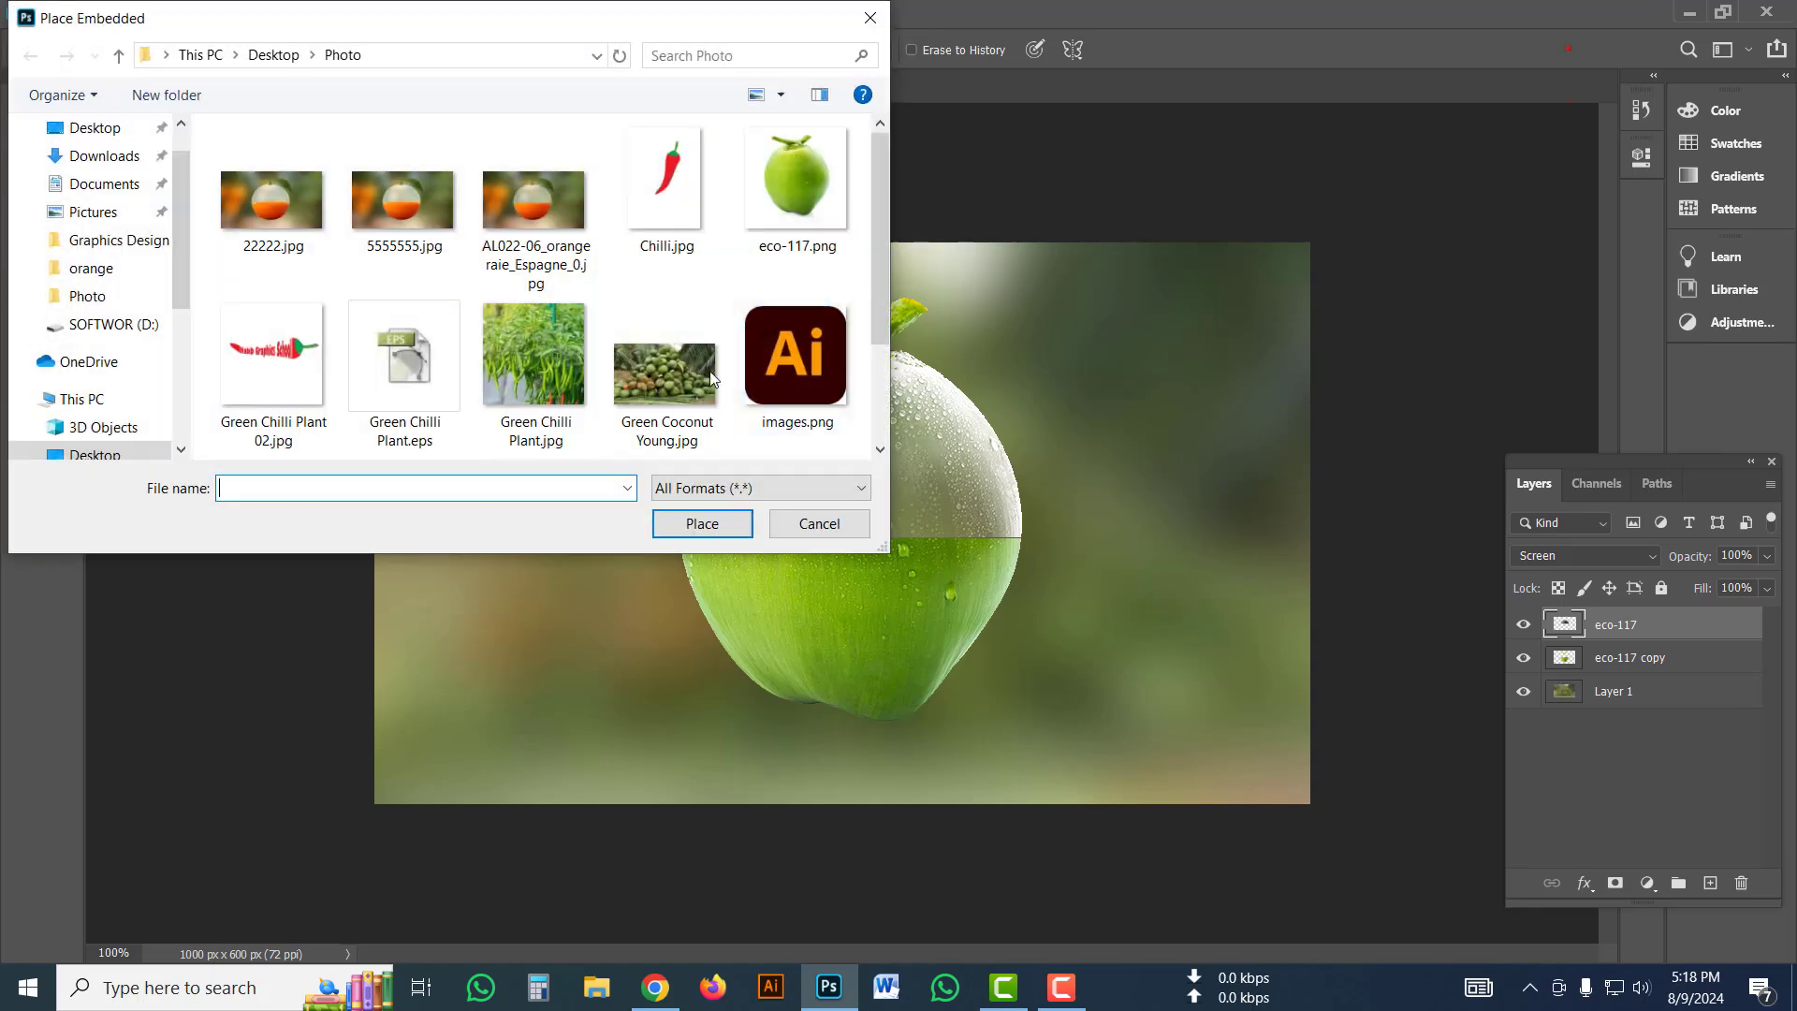
pyautogui.scroll(-2, 610, 383)
pyautogui.scroll(2, 620, 397)
pyautogui.scroll(-2, 623, 404)
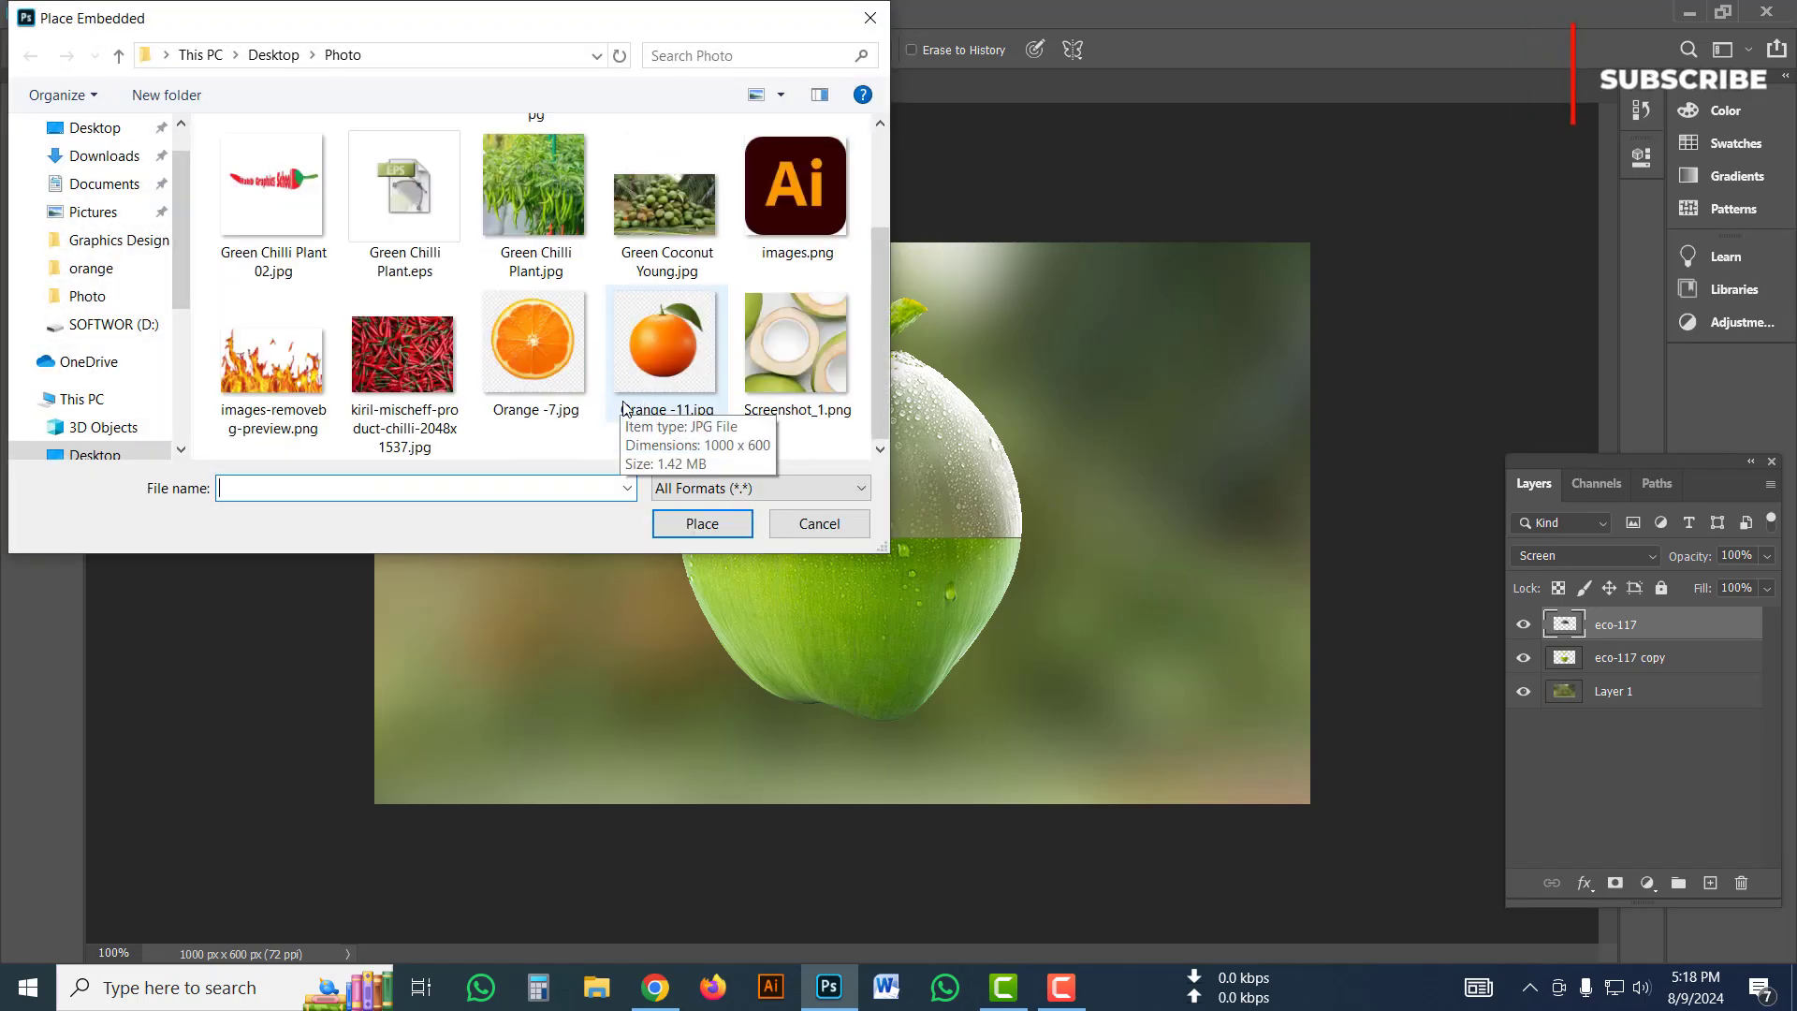
pyautogui.click(796, 346)
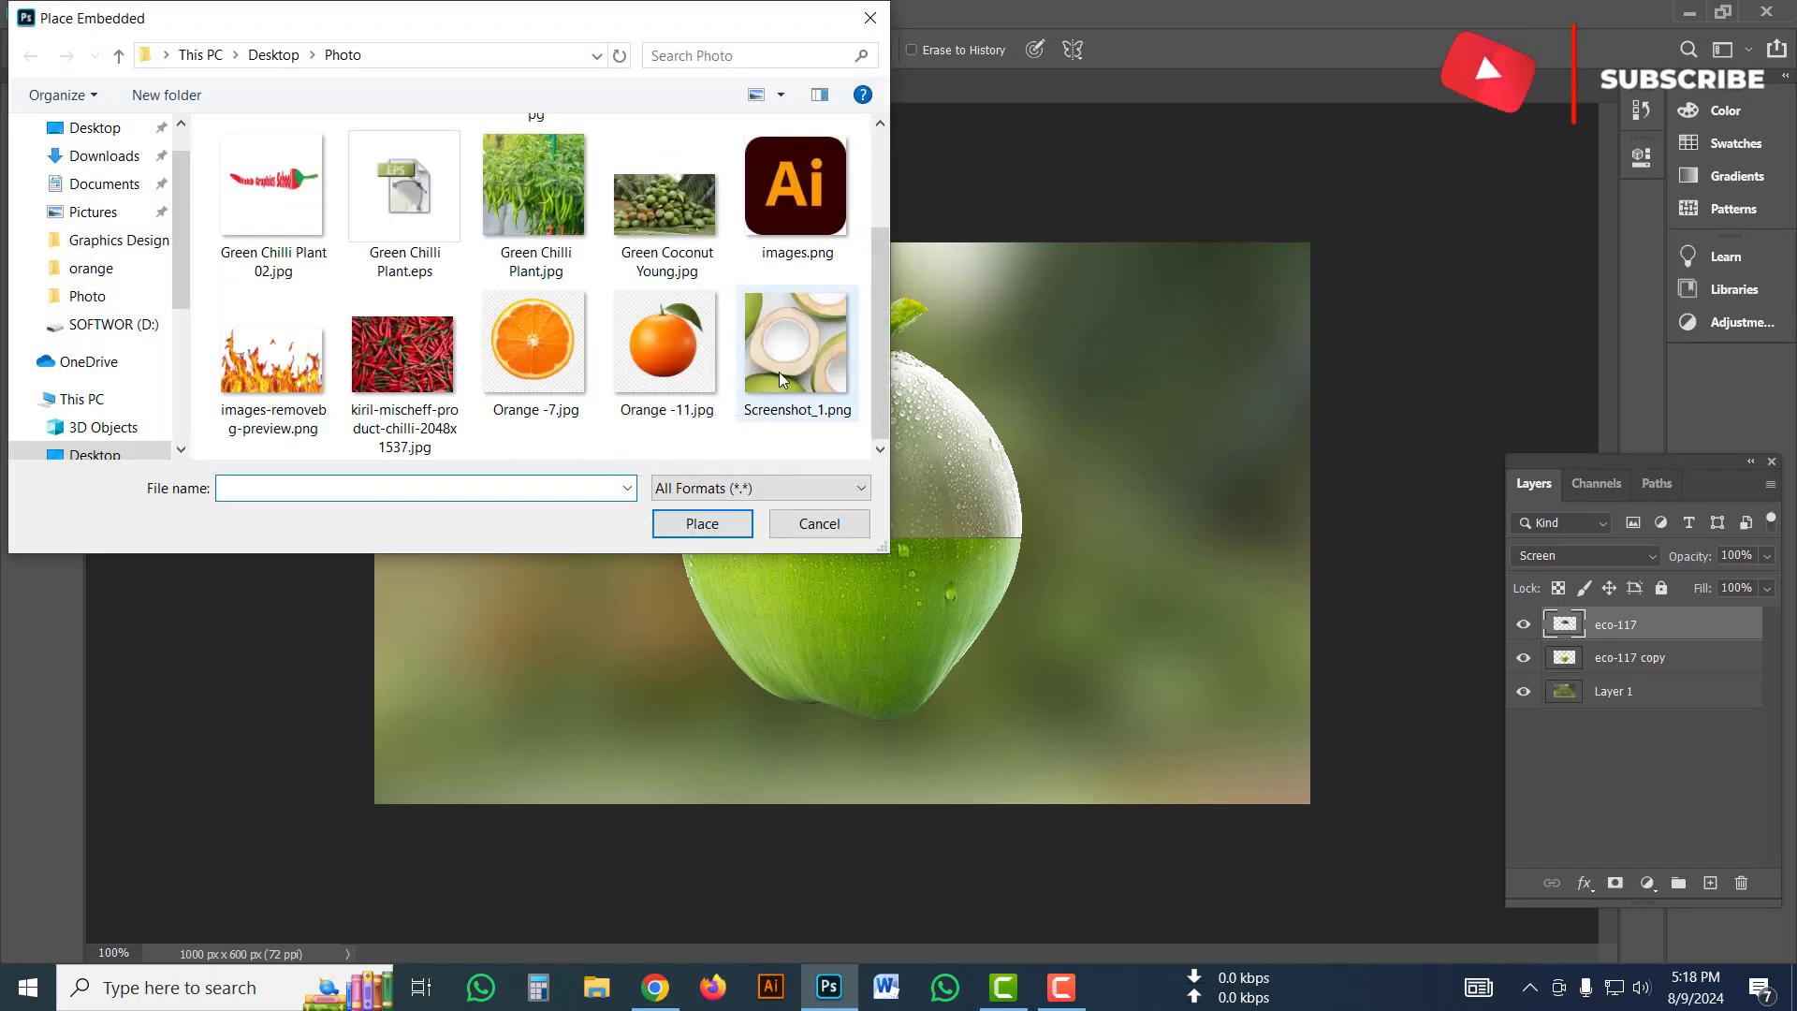
pyautogui.click(702, 529)
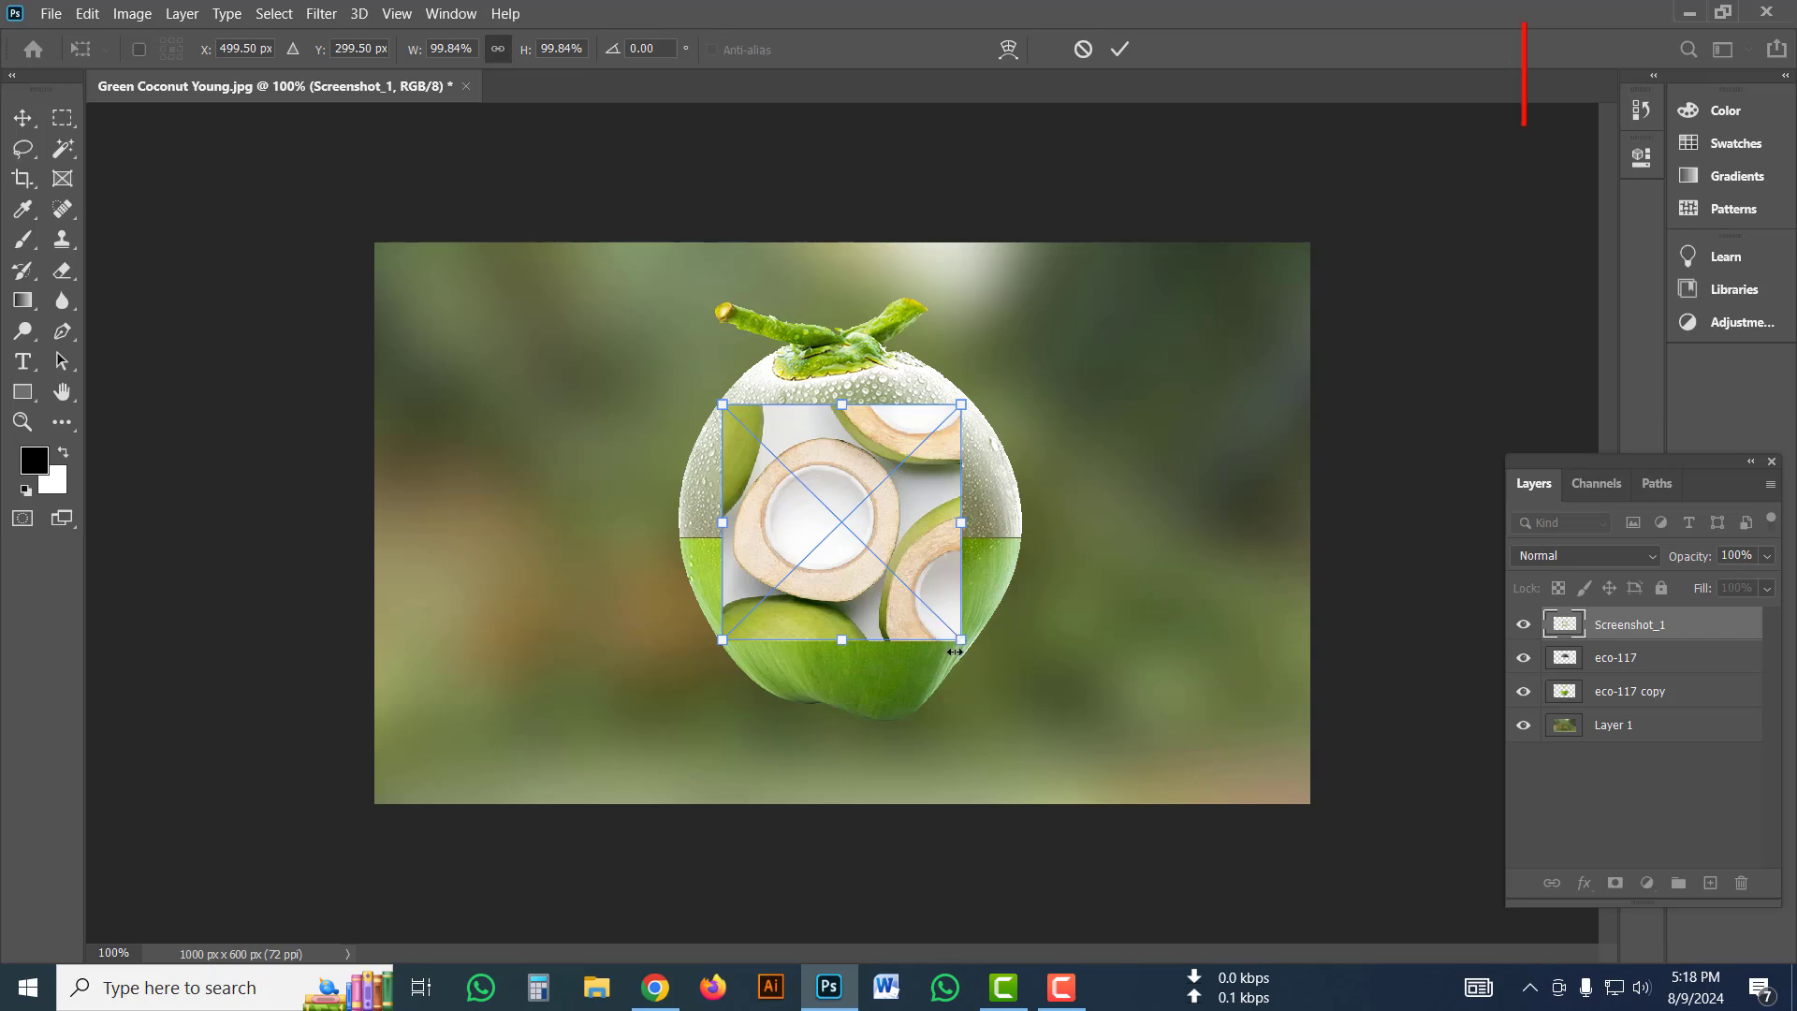
# Enlarge the placed cut-coconut image from its center to about 228% width and 212% height, and activate the Elliptical Marquee tool.
pyautogui.moveTo(954, 652); pyautogui.dragTo(1113, 772)
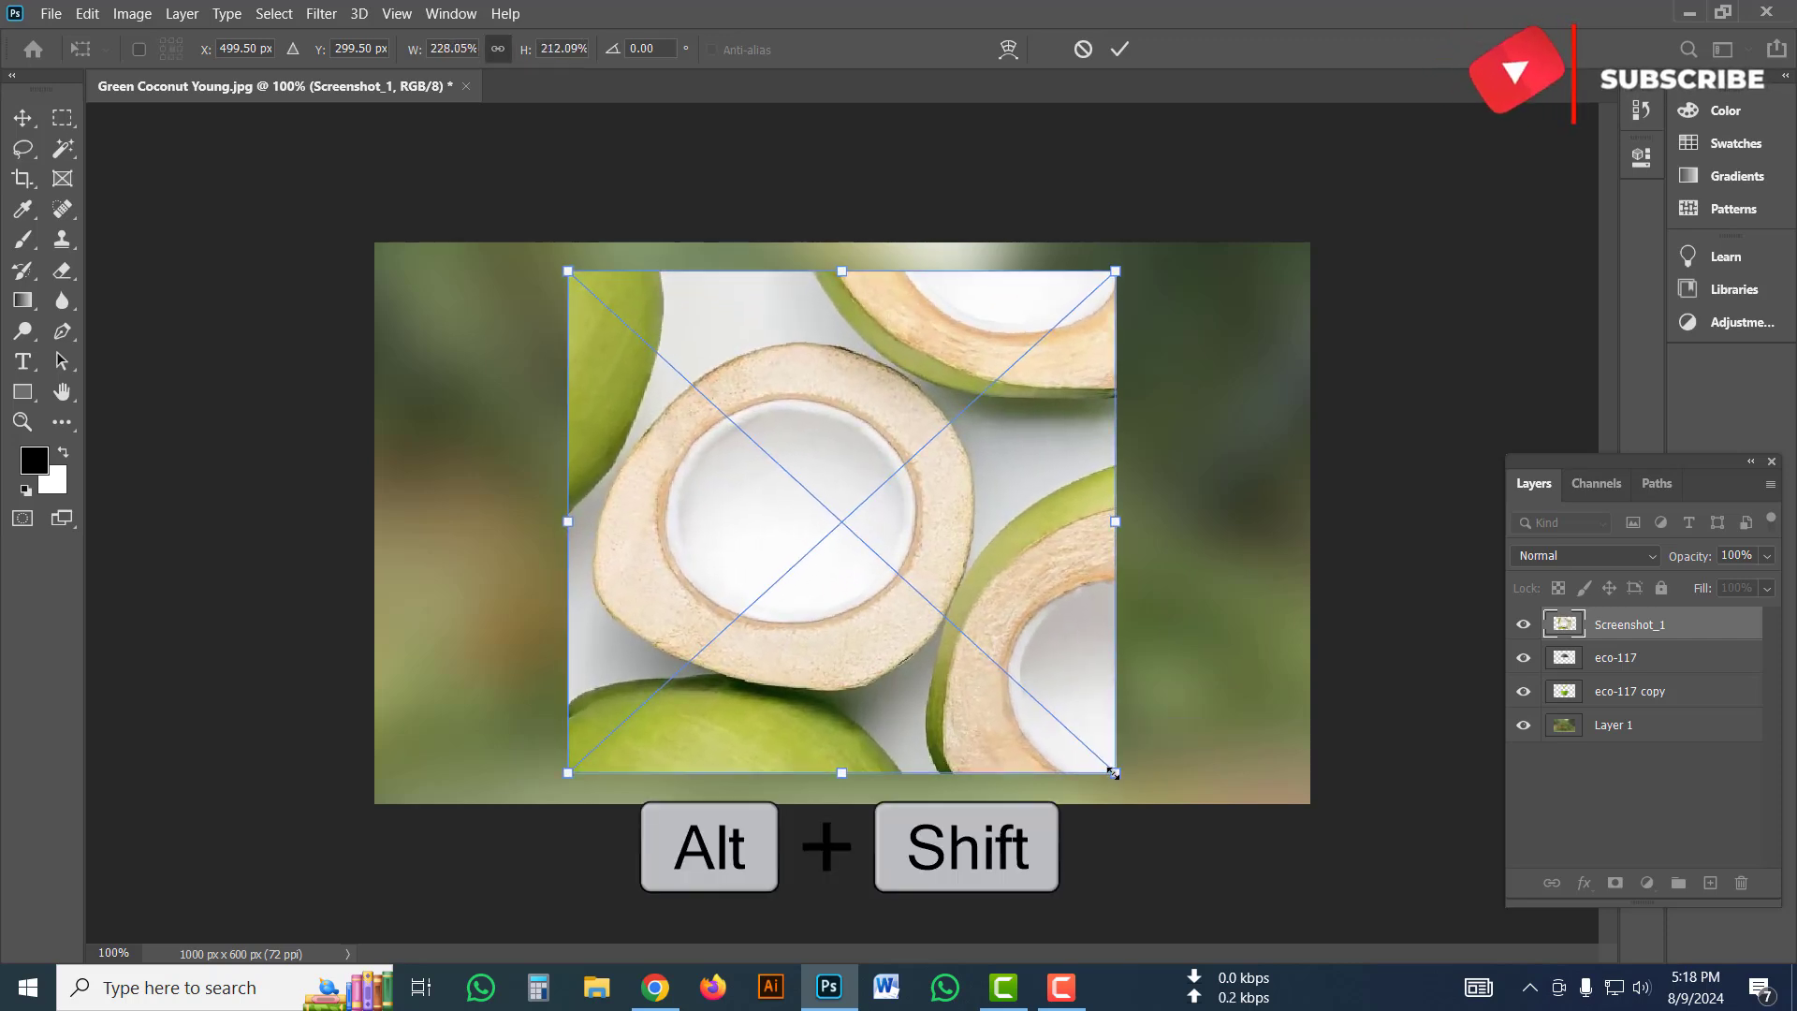
pyautogui.click(1121, 49)
pyautogui.press('e')
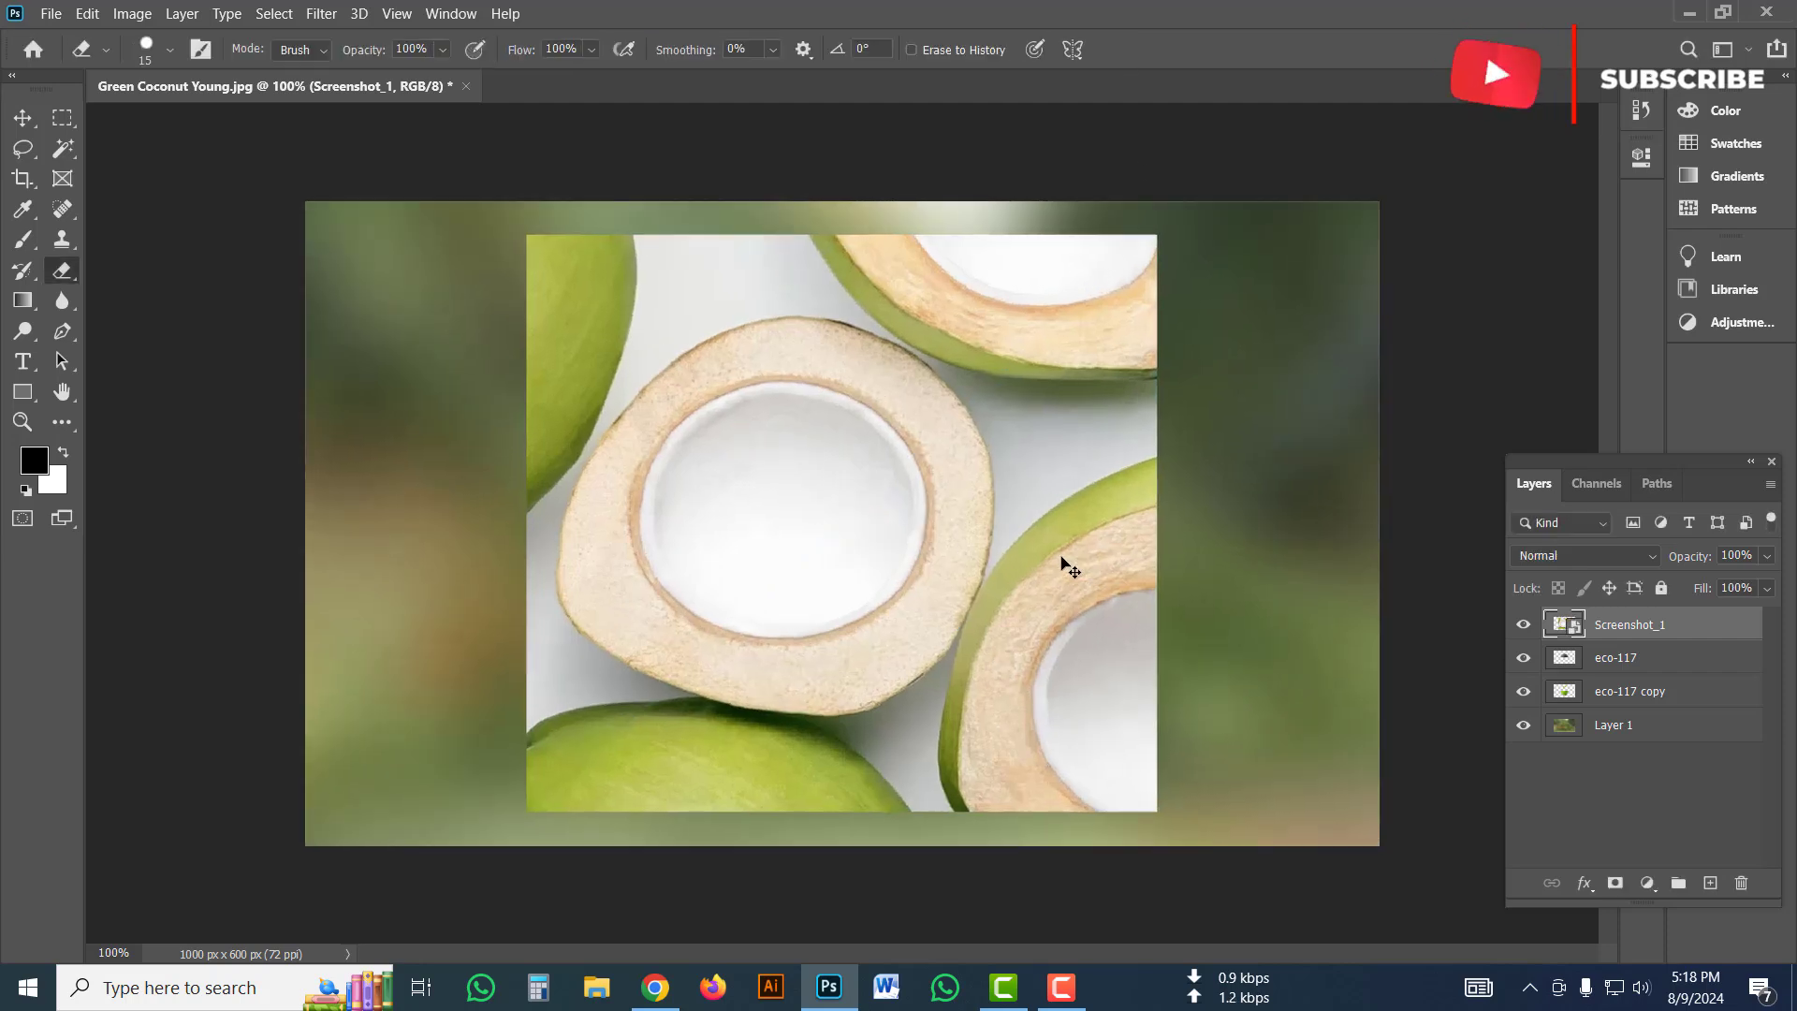
pyautogui.hotkey('ctrl', '+')
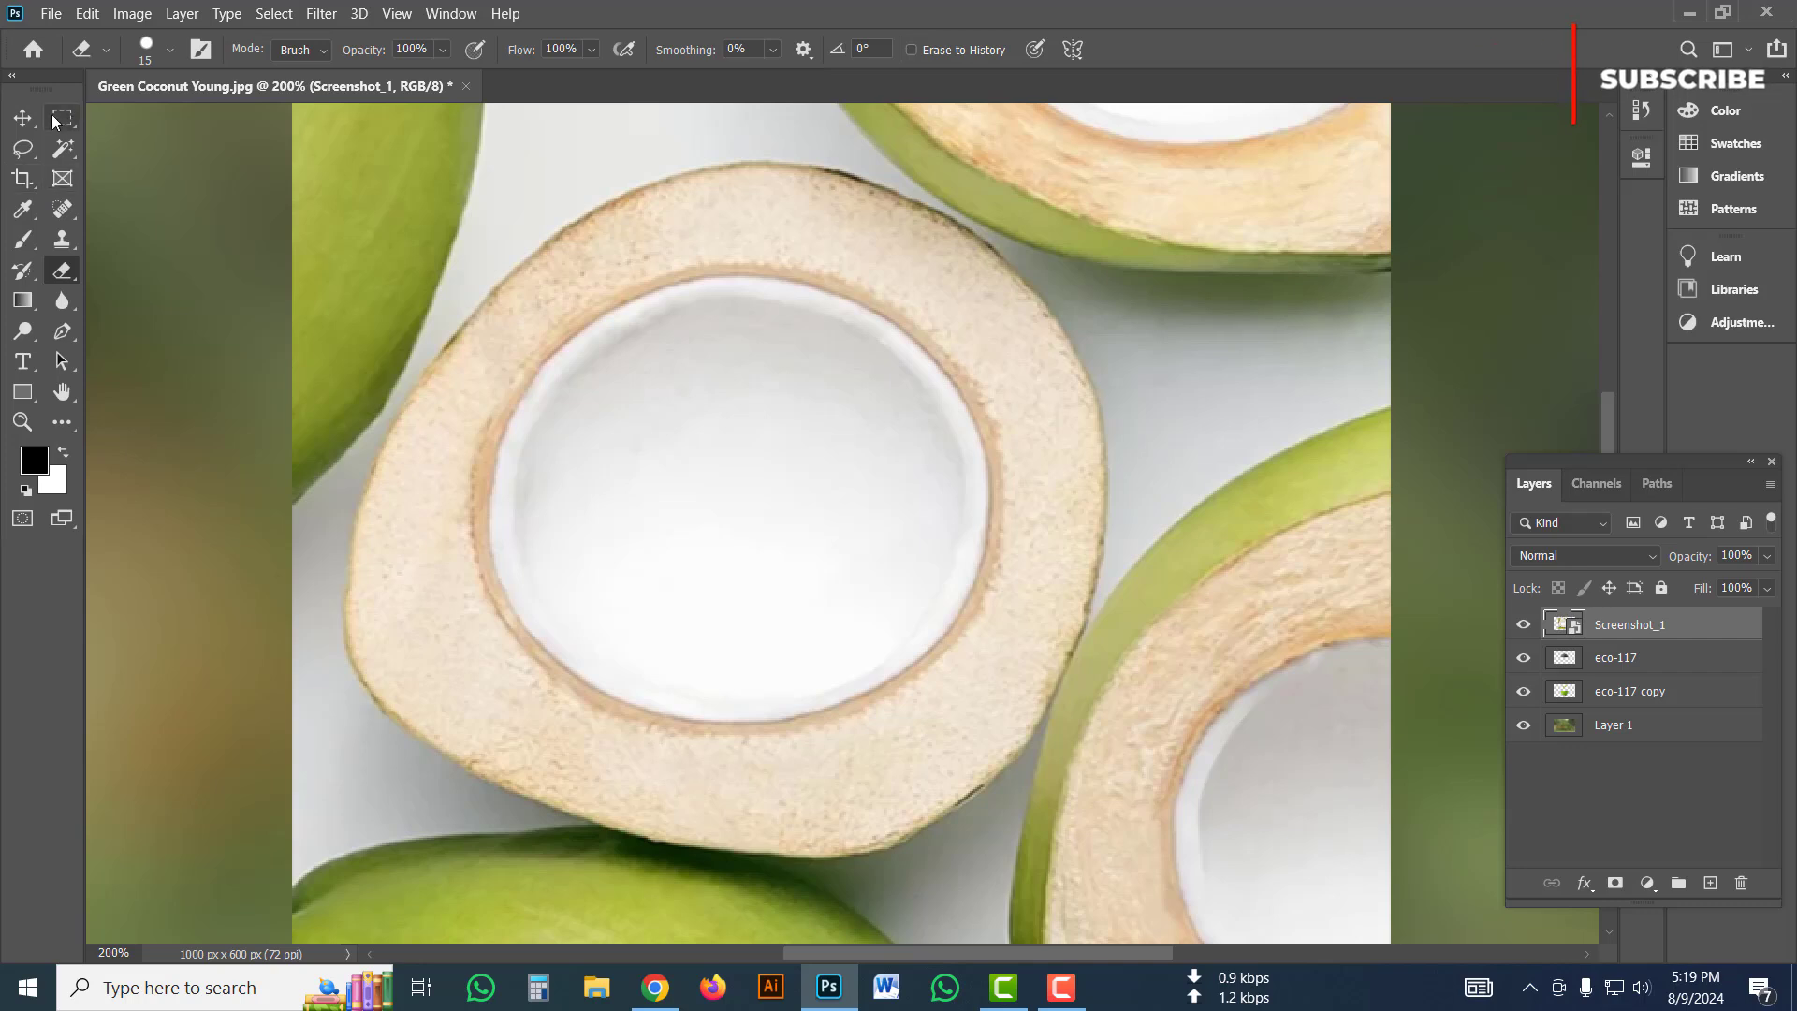
pyautogui.rightClick(54, 120)
pyautogui.click(183, 137)
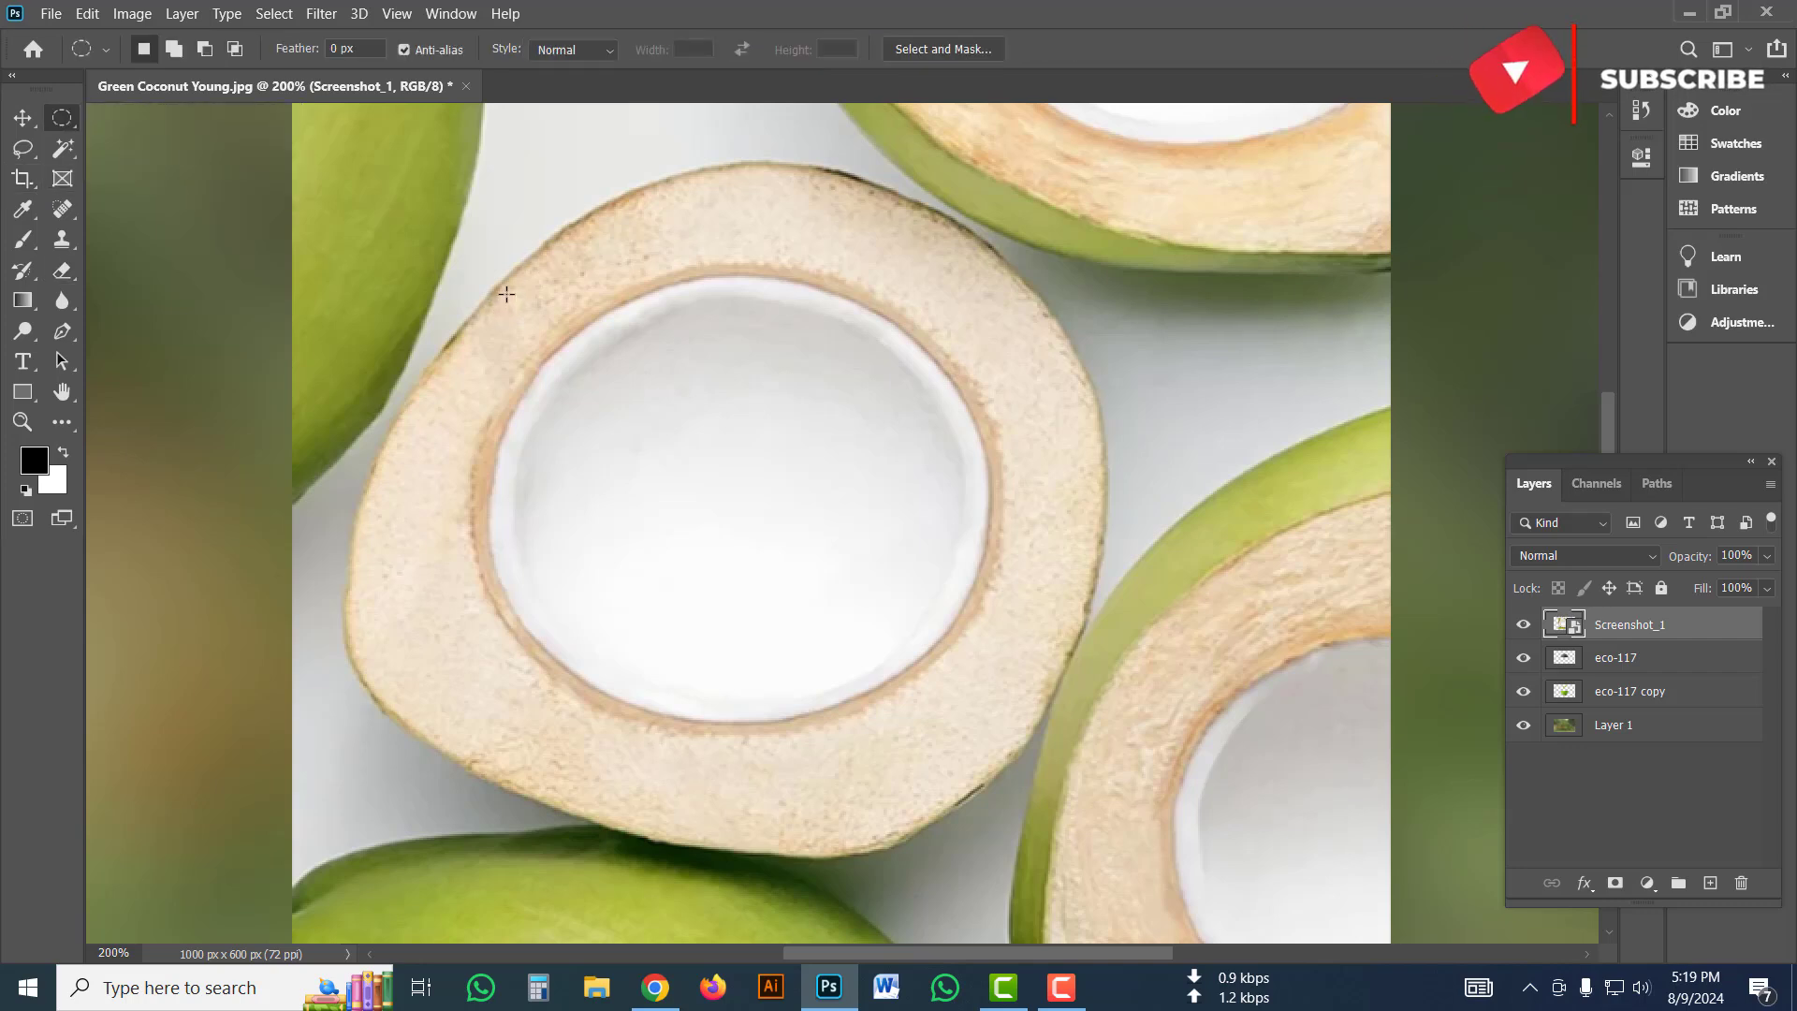
pyautogui.moveTo(511, 283); pyautogui.dragTo(1074, 807)
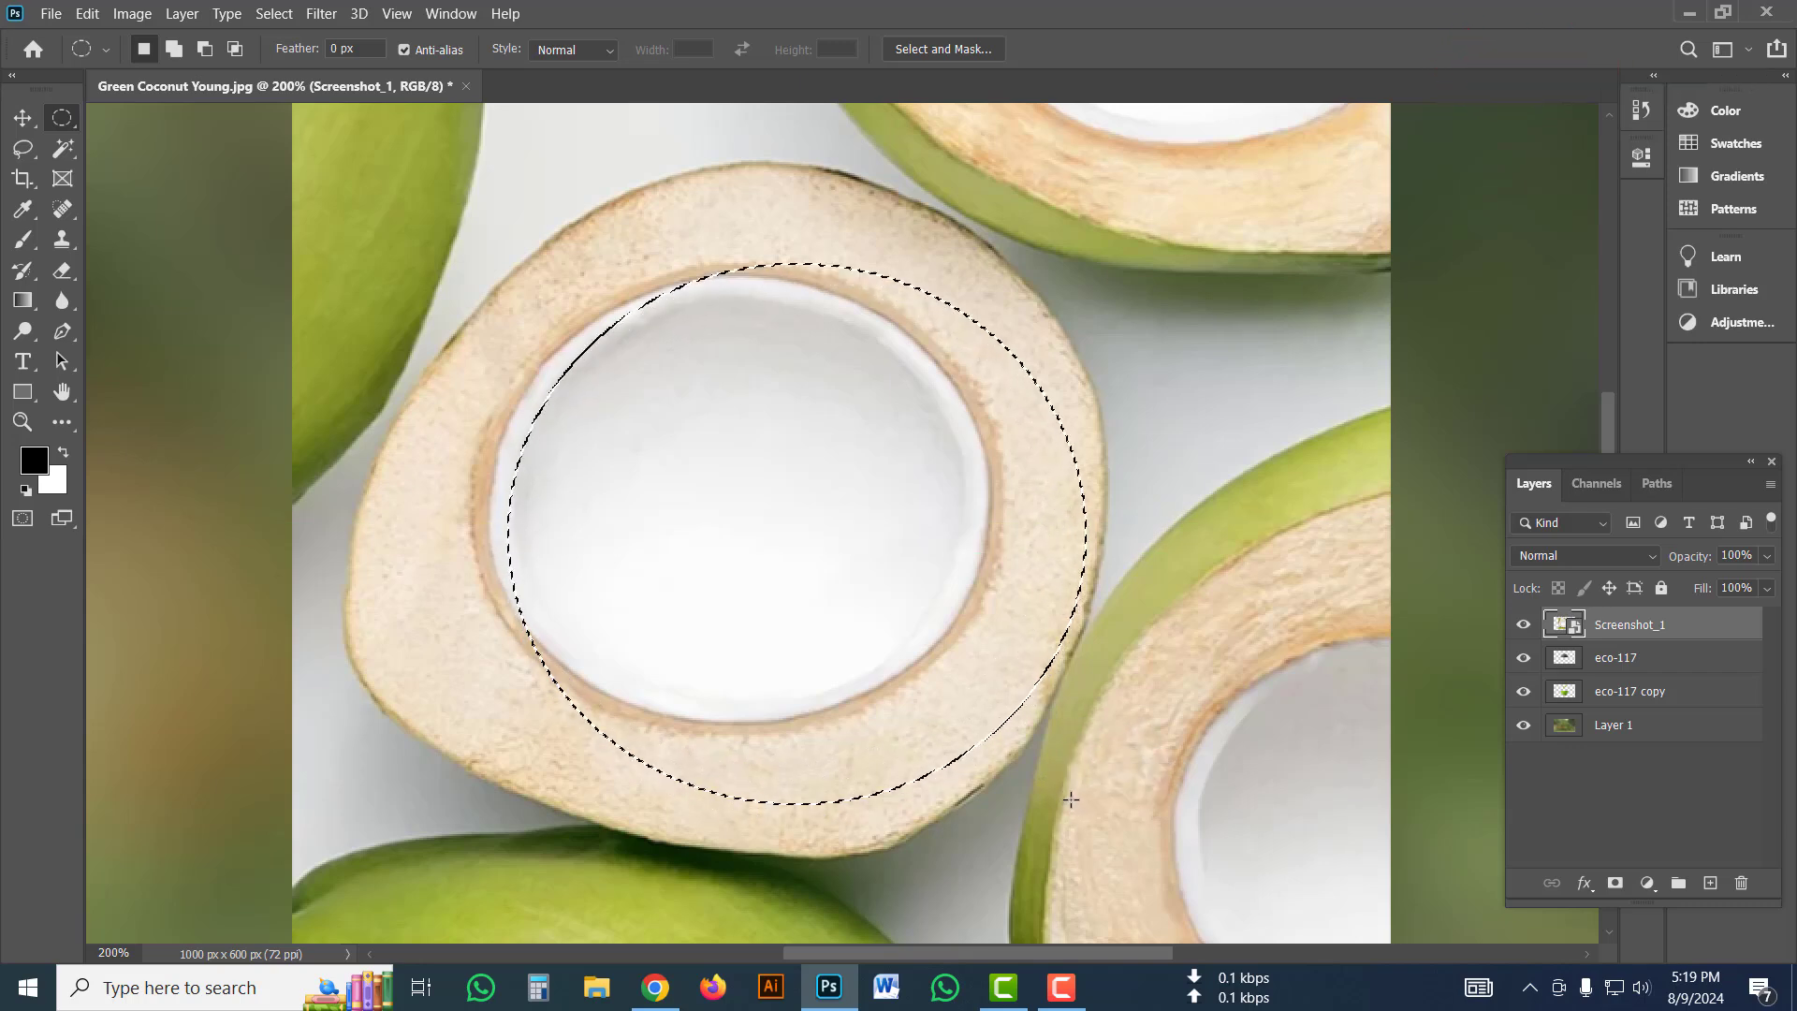
pyautogui.press('Up')
pyautogui.press('Up')
pyautogui.press('Up')
pyautogui.press('Up')
pyautogui.press('Up')
pyautogui.press('Up')
pyautogui.press('Up')
pyautogui.press('Up')
pyautogui.press('Up')
pyautogui.press('Up')
pyautogui.press('Up')
pyautogui.press('Up')
pyautogui.press('Up')
pyautogui.press('Up')
pyautogui.press('Left')
pyautogui.press('Left')
pyautogui.press('Left')
pyautogui.press('Left')
pyautogui.press('Left')
pyautogui.press('Left')
pyautogui.press('Left')
pyautogui.press('Left')
pyautogui.press('Left')
pyautogui.press('Left')
pyautogui.press('Left')
pyautogui.press('Left')
pyautogui.press('Left')
pyautogui.press('Left')
pyautogui.press('Left')
pyautogui.press('Left')
pyautogui.press('Left')
pyautogui.press('Left')
pyautogui.press('Left')
pyautogui.press('Left')
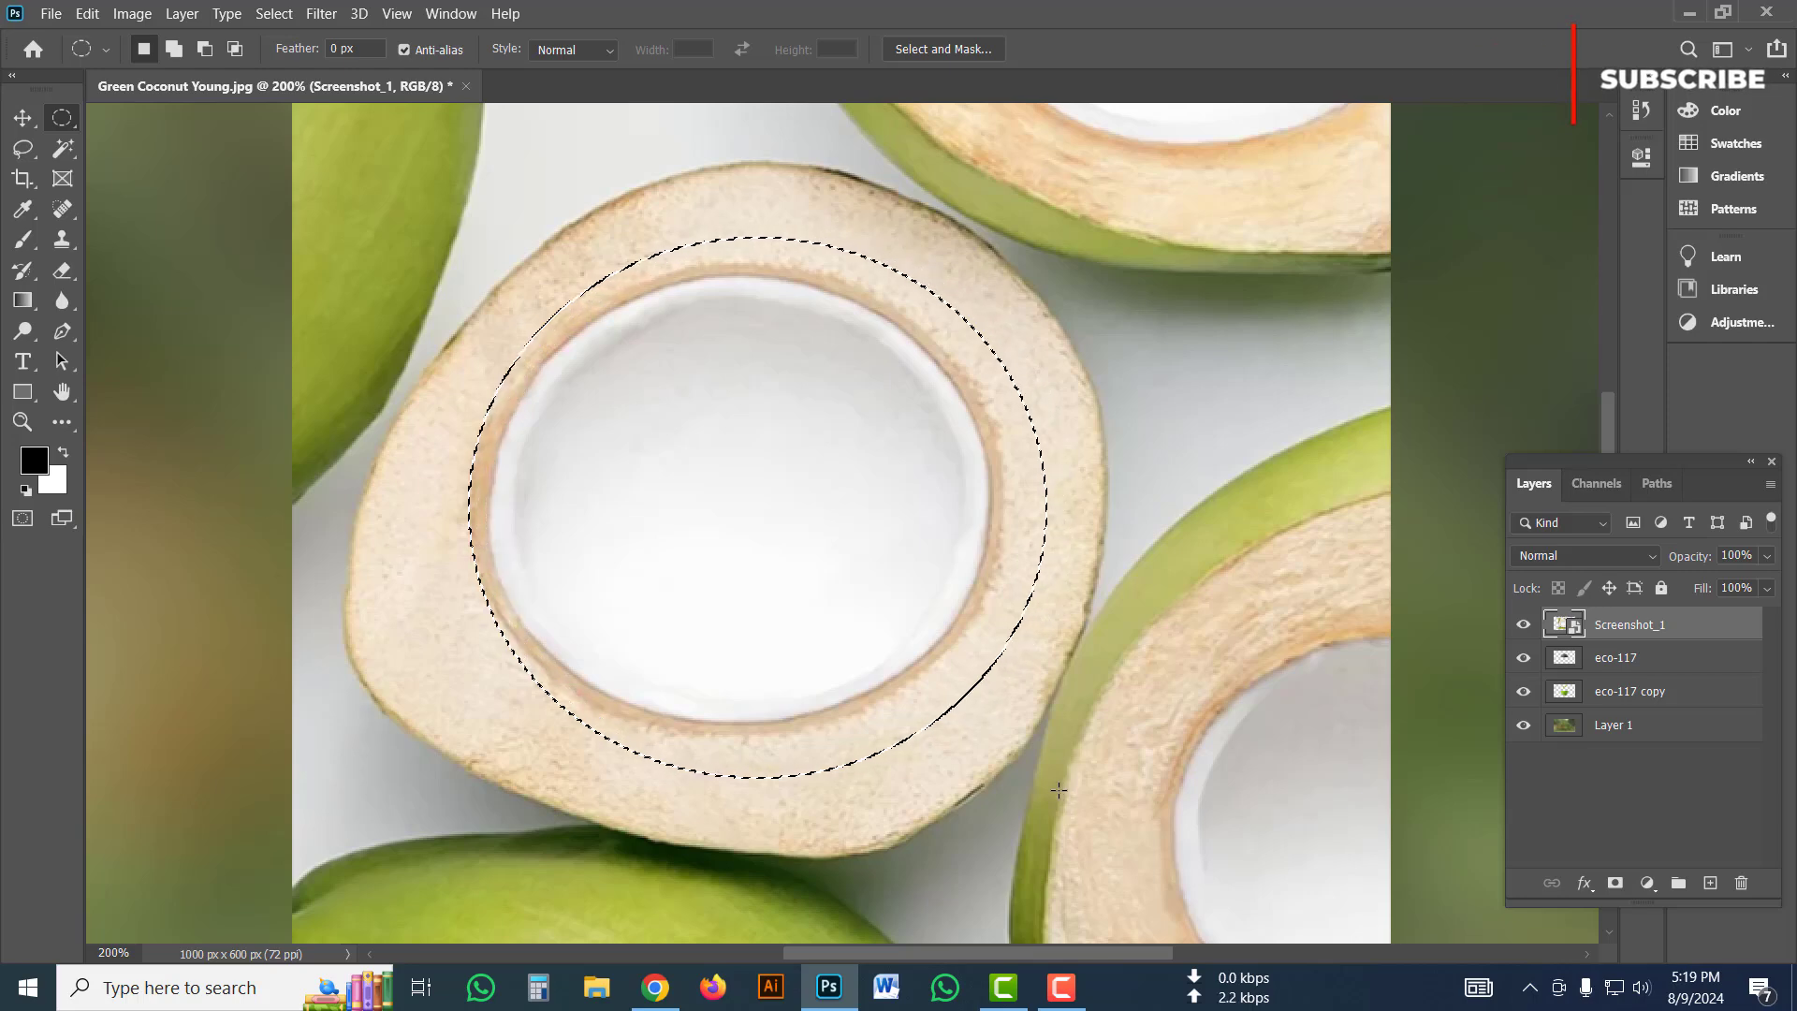
pyautogui.press('Up')
pyautogui.press('Up')
pyautogui.press('Up')
pyautogui.press('Up')
pyautogui.press('Up')
pyautogui.press('Left')
pyautogui.press('Left')
pyautogui.press('Left')
pyautogui.press('Left')
pyautogui.press('Left')
pyautogui.press('Left')
pyautogui.press('Left')
pyautogui.press('Left')
pyautogui.press('Left')
pyautogui.press('Left')
pyautogui.press('Left')
pyautogui.press('Left')
pyautogui.press('Left')
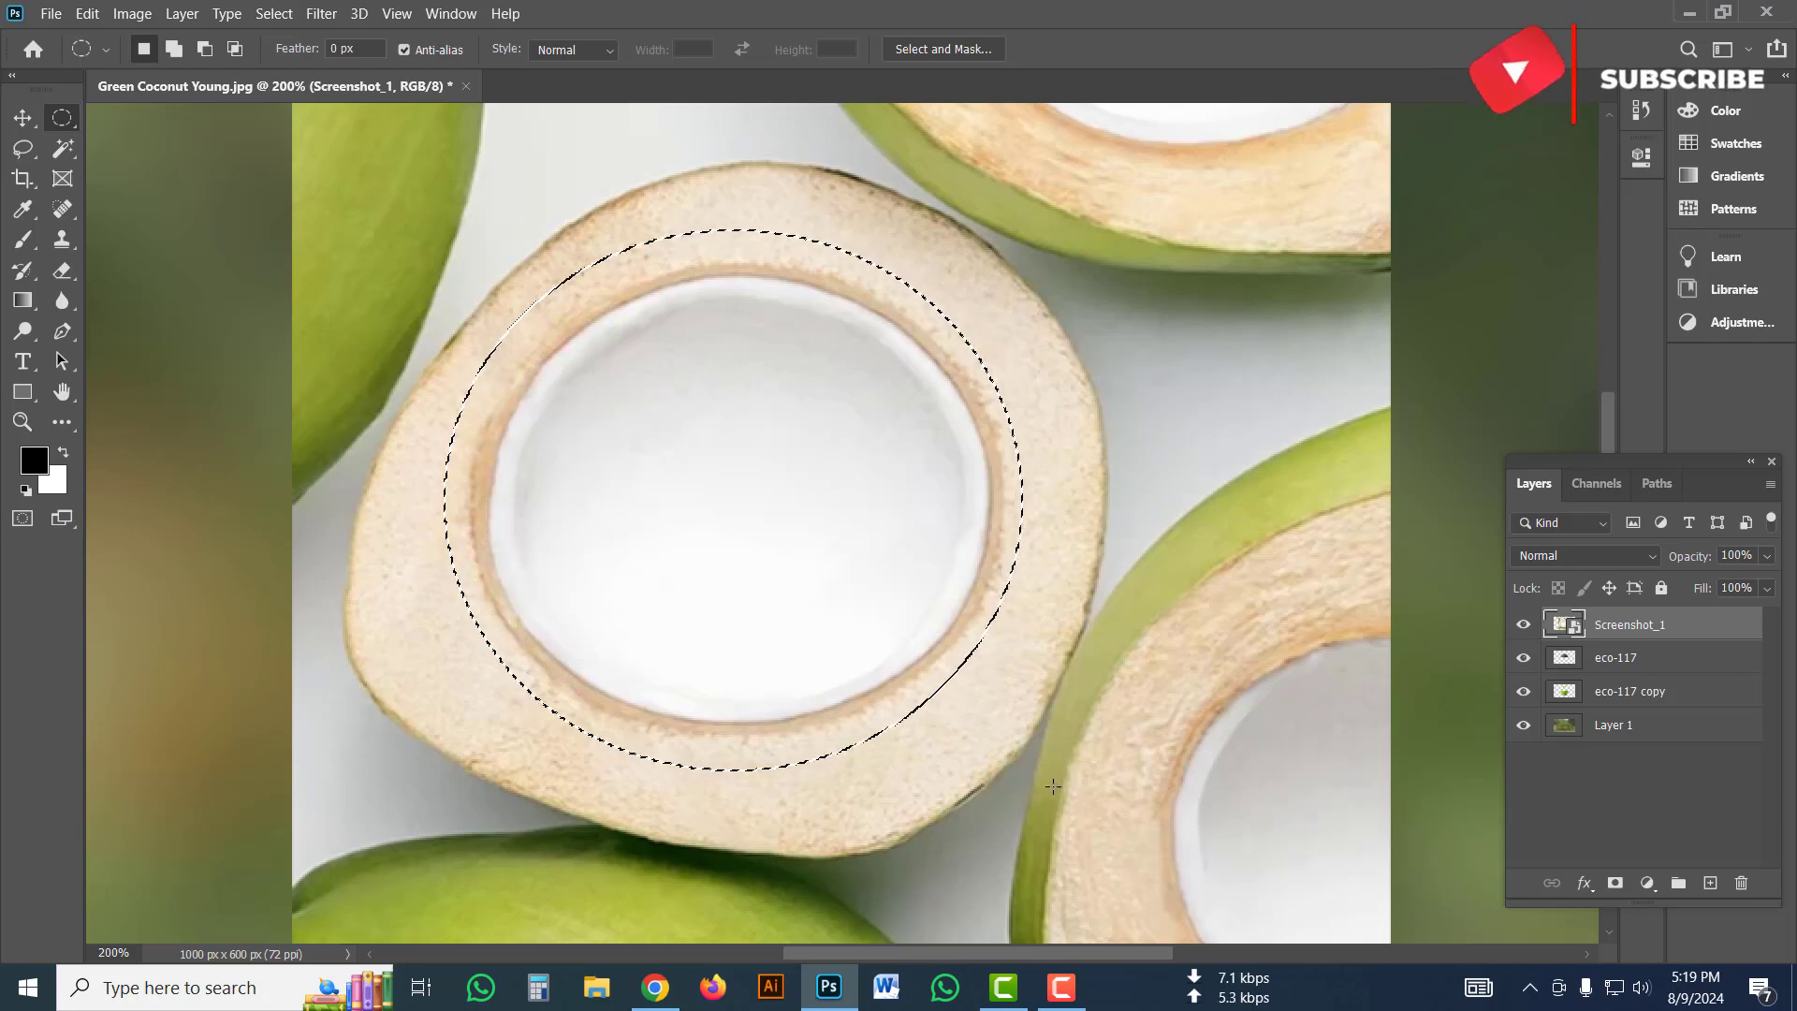
pyautogui.press('Right')
pyautogui.press('Right')
pyautogui.press('Right')
pyautogui.press('Right')
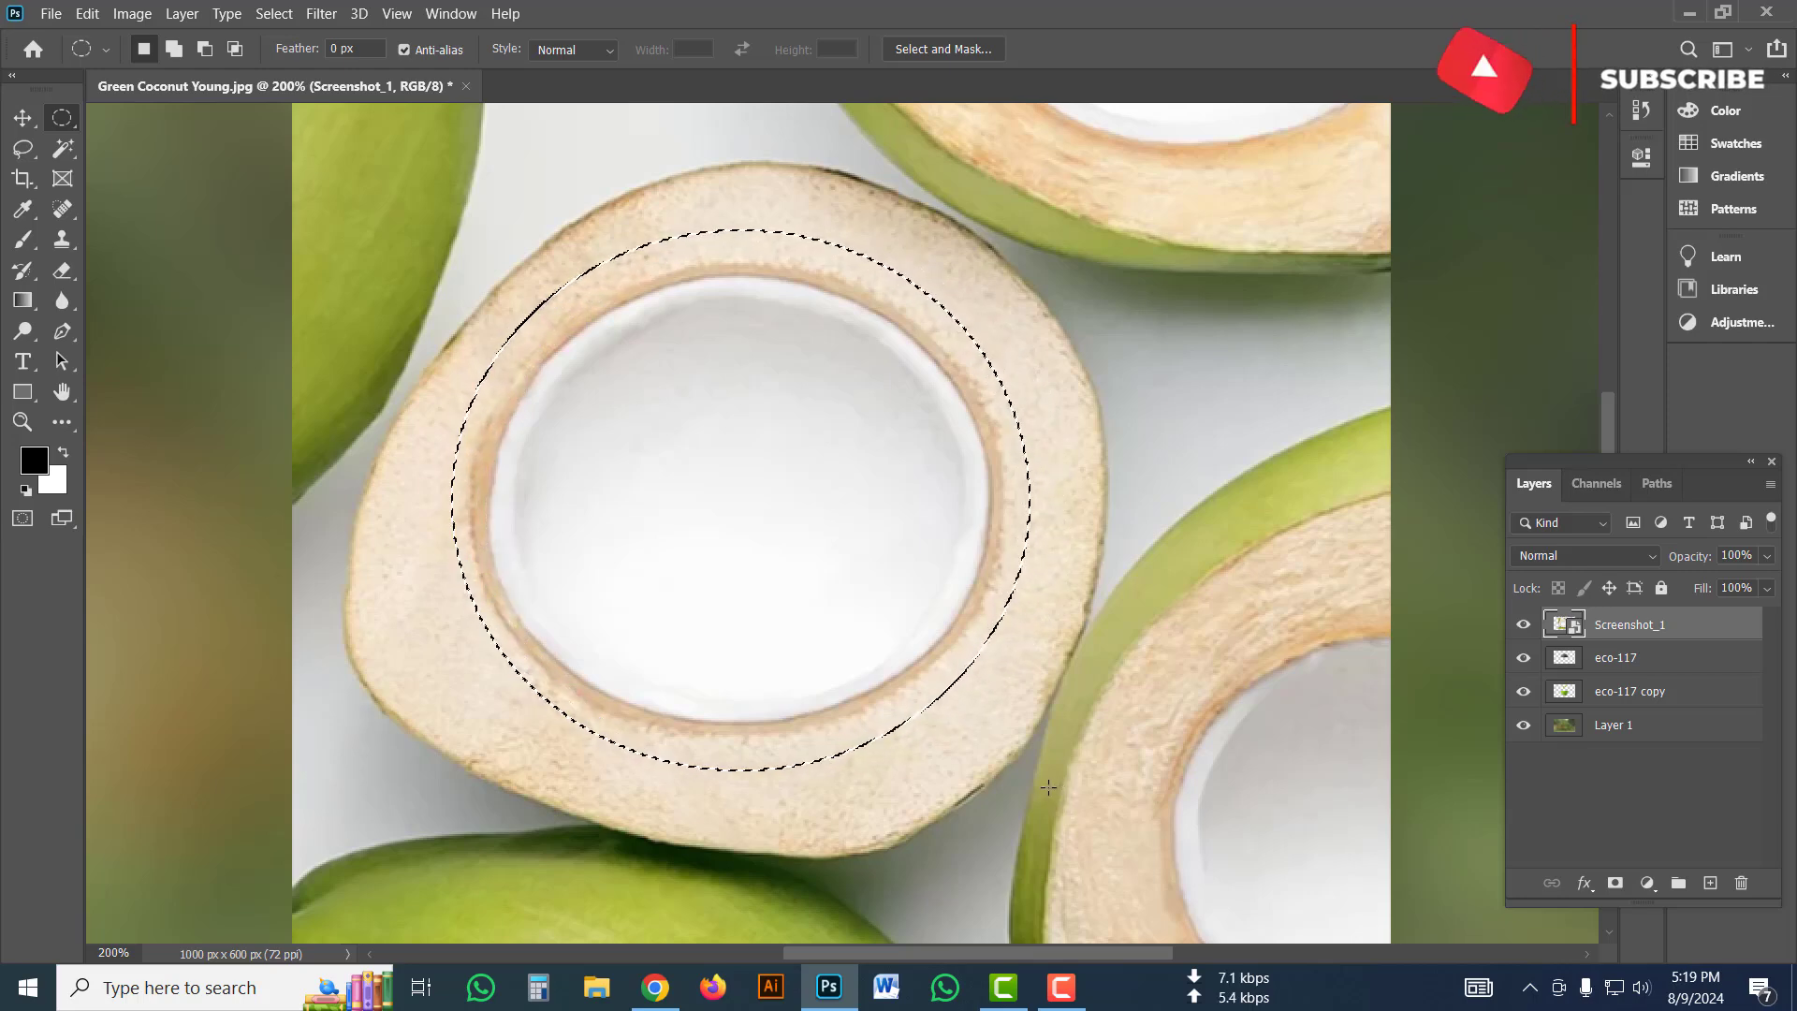
pyautogui.press('Up')
pyautogui.press('Right')
pyautogui.press('Right')
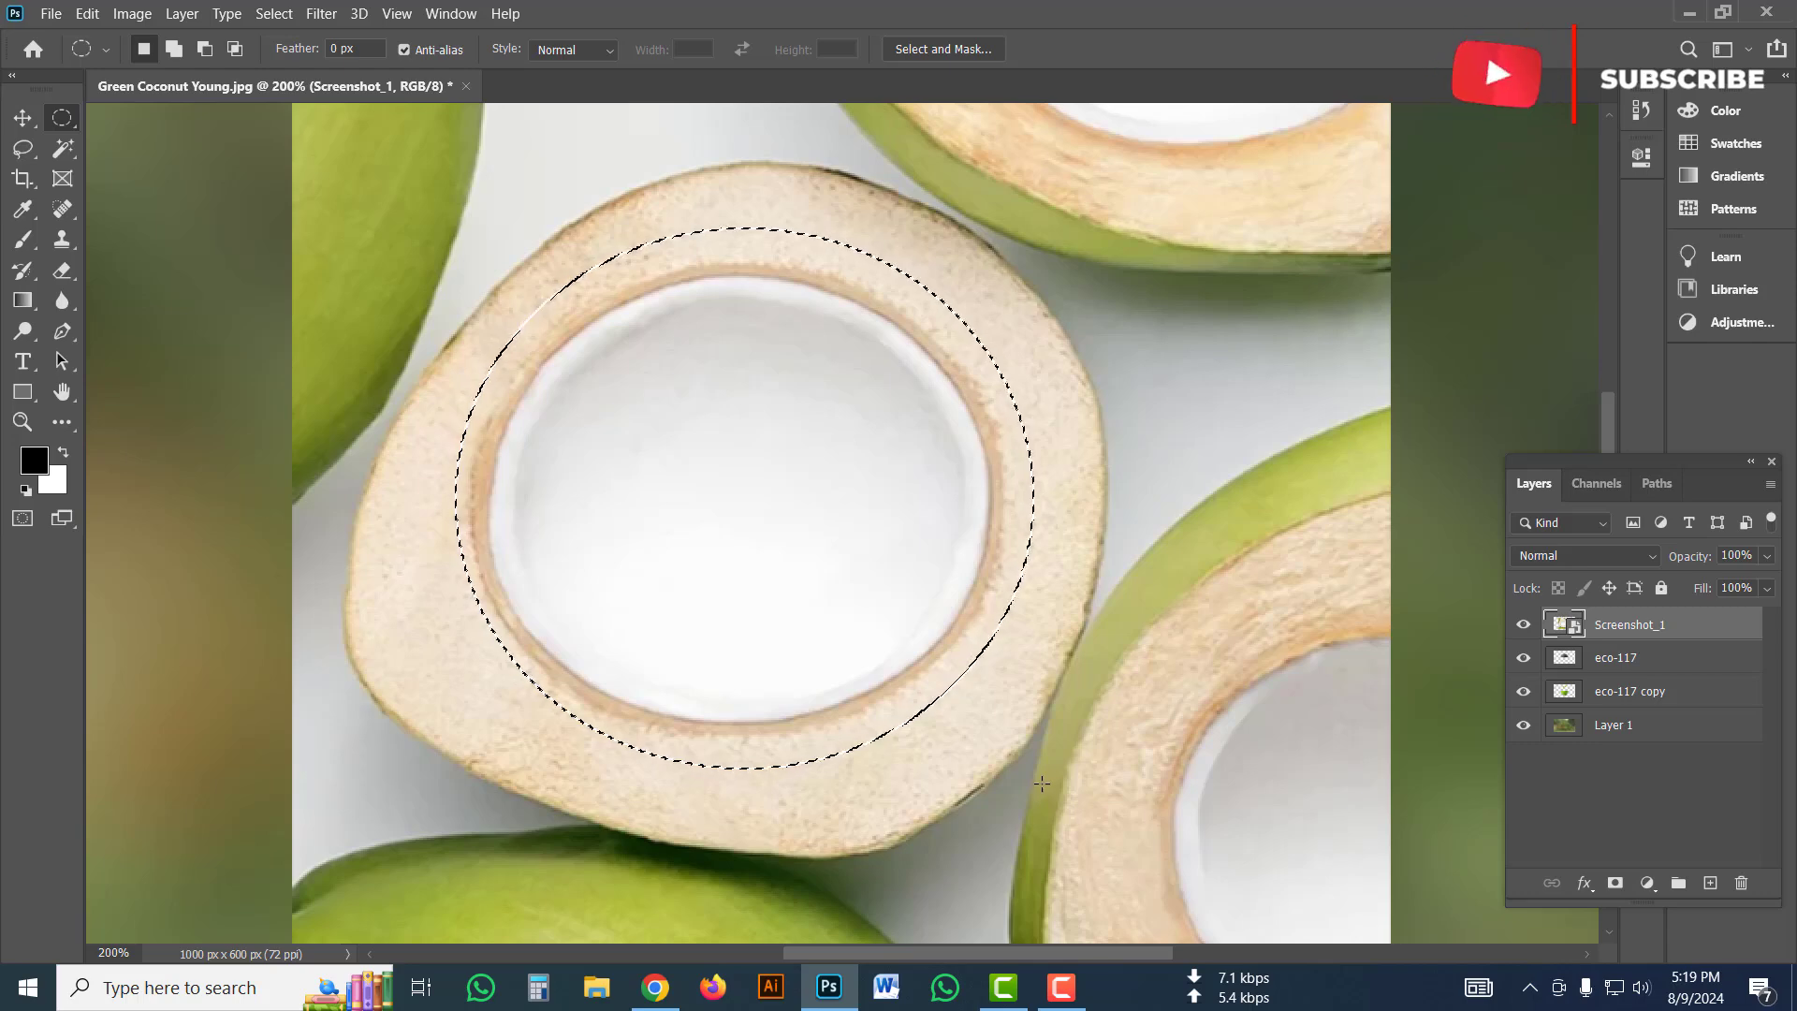
pyautogui.click(932, 628)
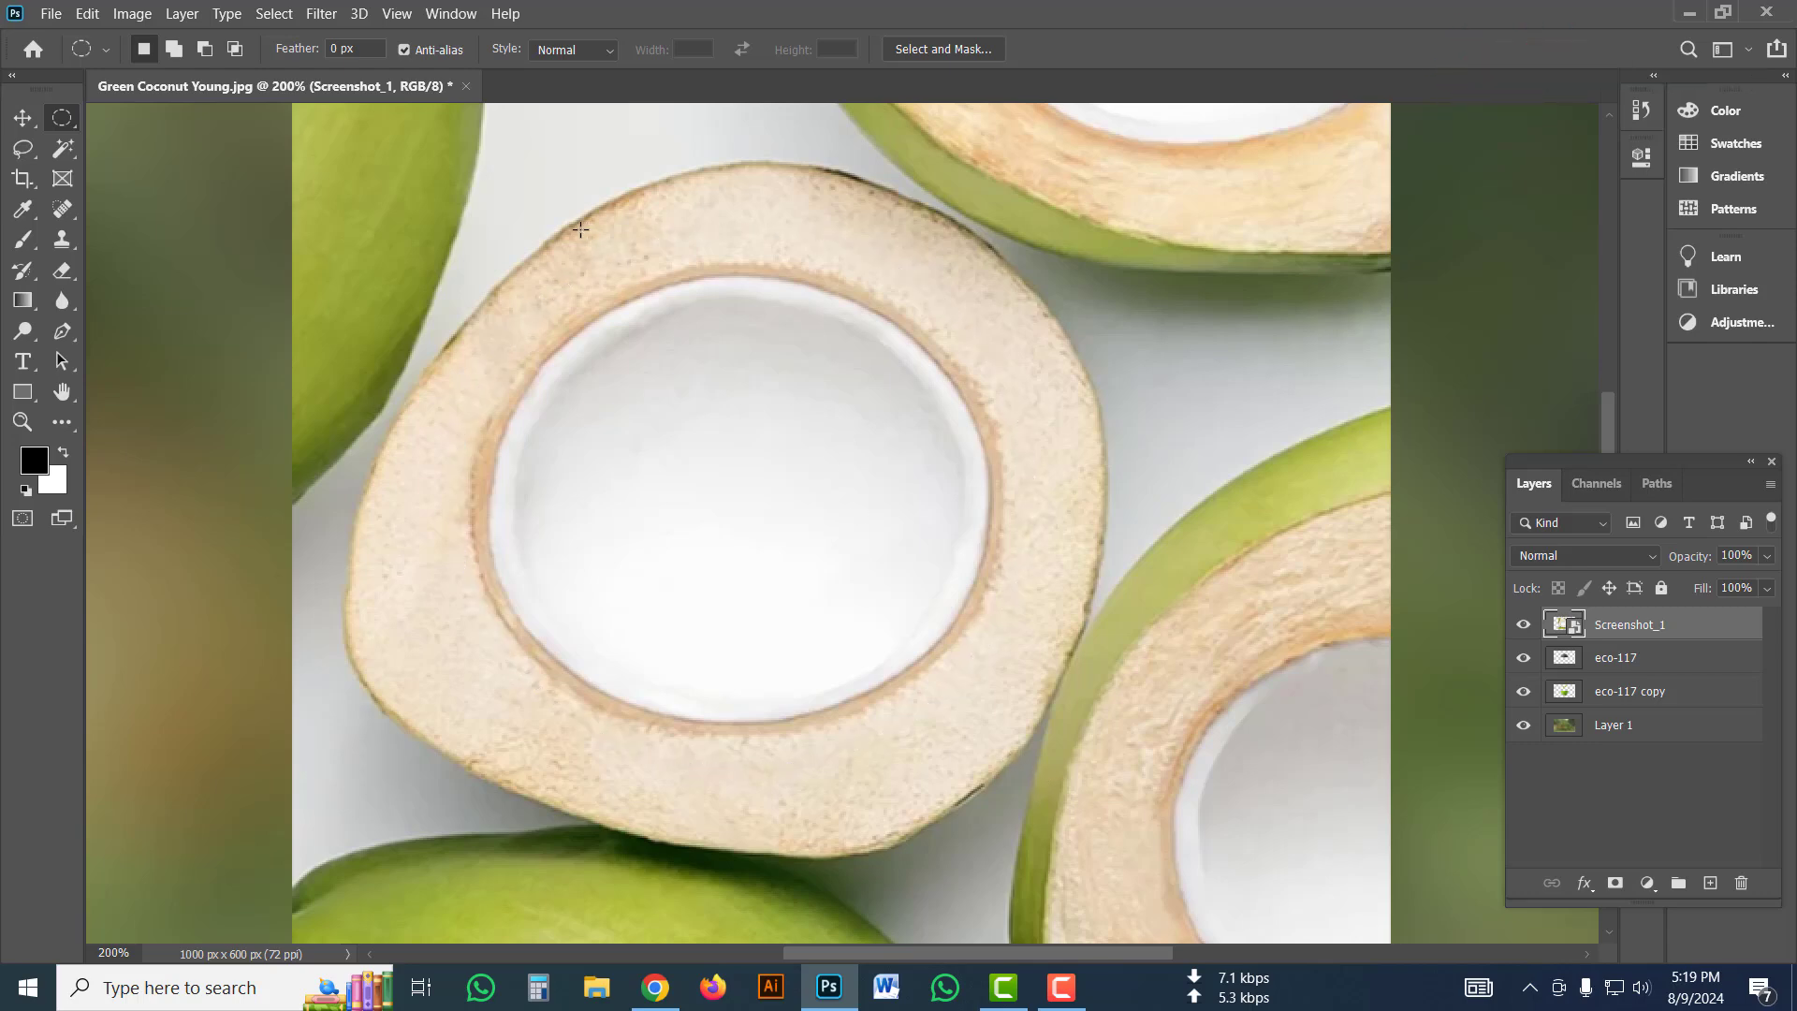
# Select the middle cut coconut with an ellipse centered just inside its outer rim, and copy the selection to a new layer.
pyautogui.moveTo(545, 216); pyautogui.dragTo(1194, 849)
pyautogui.press('Left')
pyautogui.press('Left')
pyautogui.press('Left')
pyautogui.press('Left')
pyautogui.press('Left')
pyautogui.press('Left')
pyautogui.press('Left')
pyautogui.press('Left')
pyautogui.press('Left')
pyautogui.press('Left')
pyautogui.press('Left')
pyautogui.press('Left')
pyautogui.press('Left')
pyautogui.press('Left')
pyautogui.press('Left')
pyautogui.press('Left')
pyautogui.press('Left')
pyautogui.press('Left')
pyautogui.press('Left')
pyautogui.press('Left')
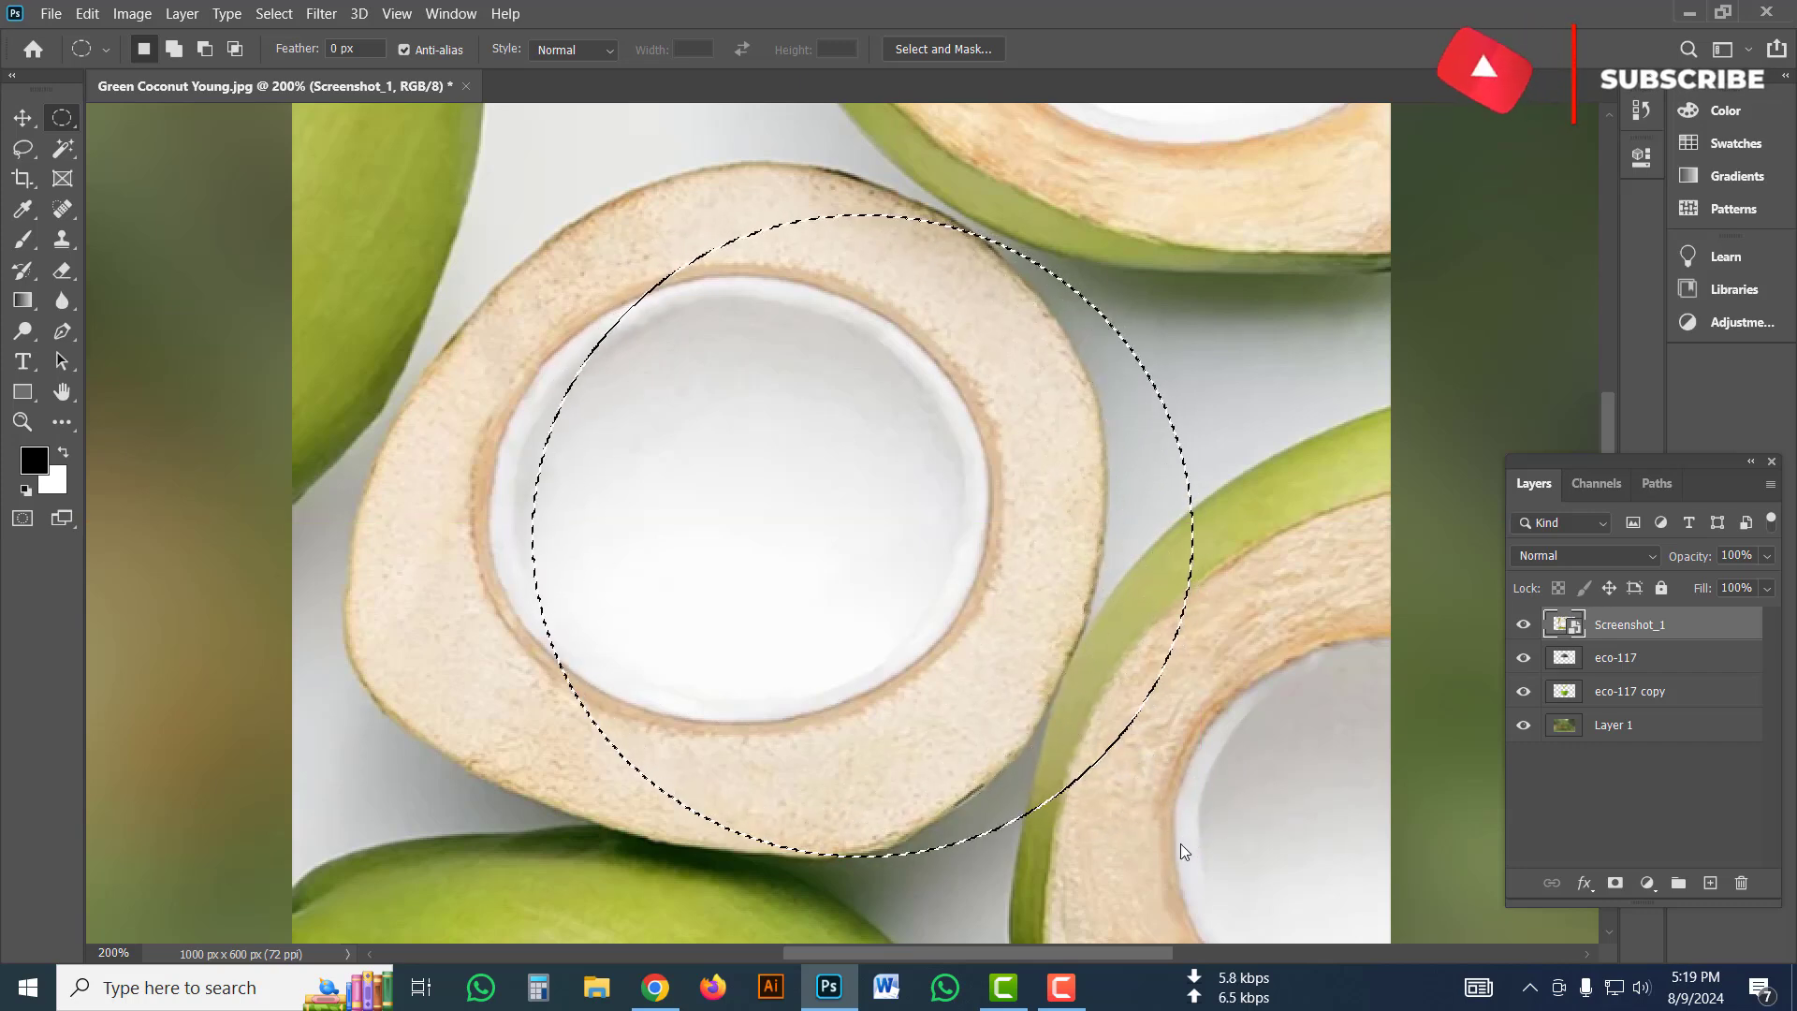
pyautogui.press('Left')
pyautogui.press('Left')
pyautogui.press('Left')
pyautogui.press('Left')
pyautogui.press('Left')
pyautogui.press('Left')
pyautogui.press('Left')
pyautogui.press('Left')
pyautogui.press('Left')
pyautogui.press('Left')
pyautogui.press('Left')
pyautogui.press('Left')
pyautogui.press('Left')
pyautogui.press('Left')
pyautogui.press('Left')
pyautogui.press('Left')
pyautogui.press('Left')
pyautogui.press('Left')
pyautogui.press('Left')
pyautogui.press('Left')
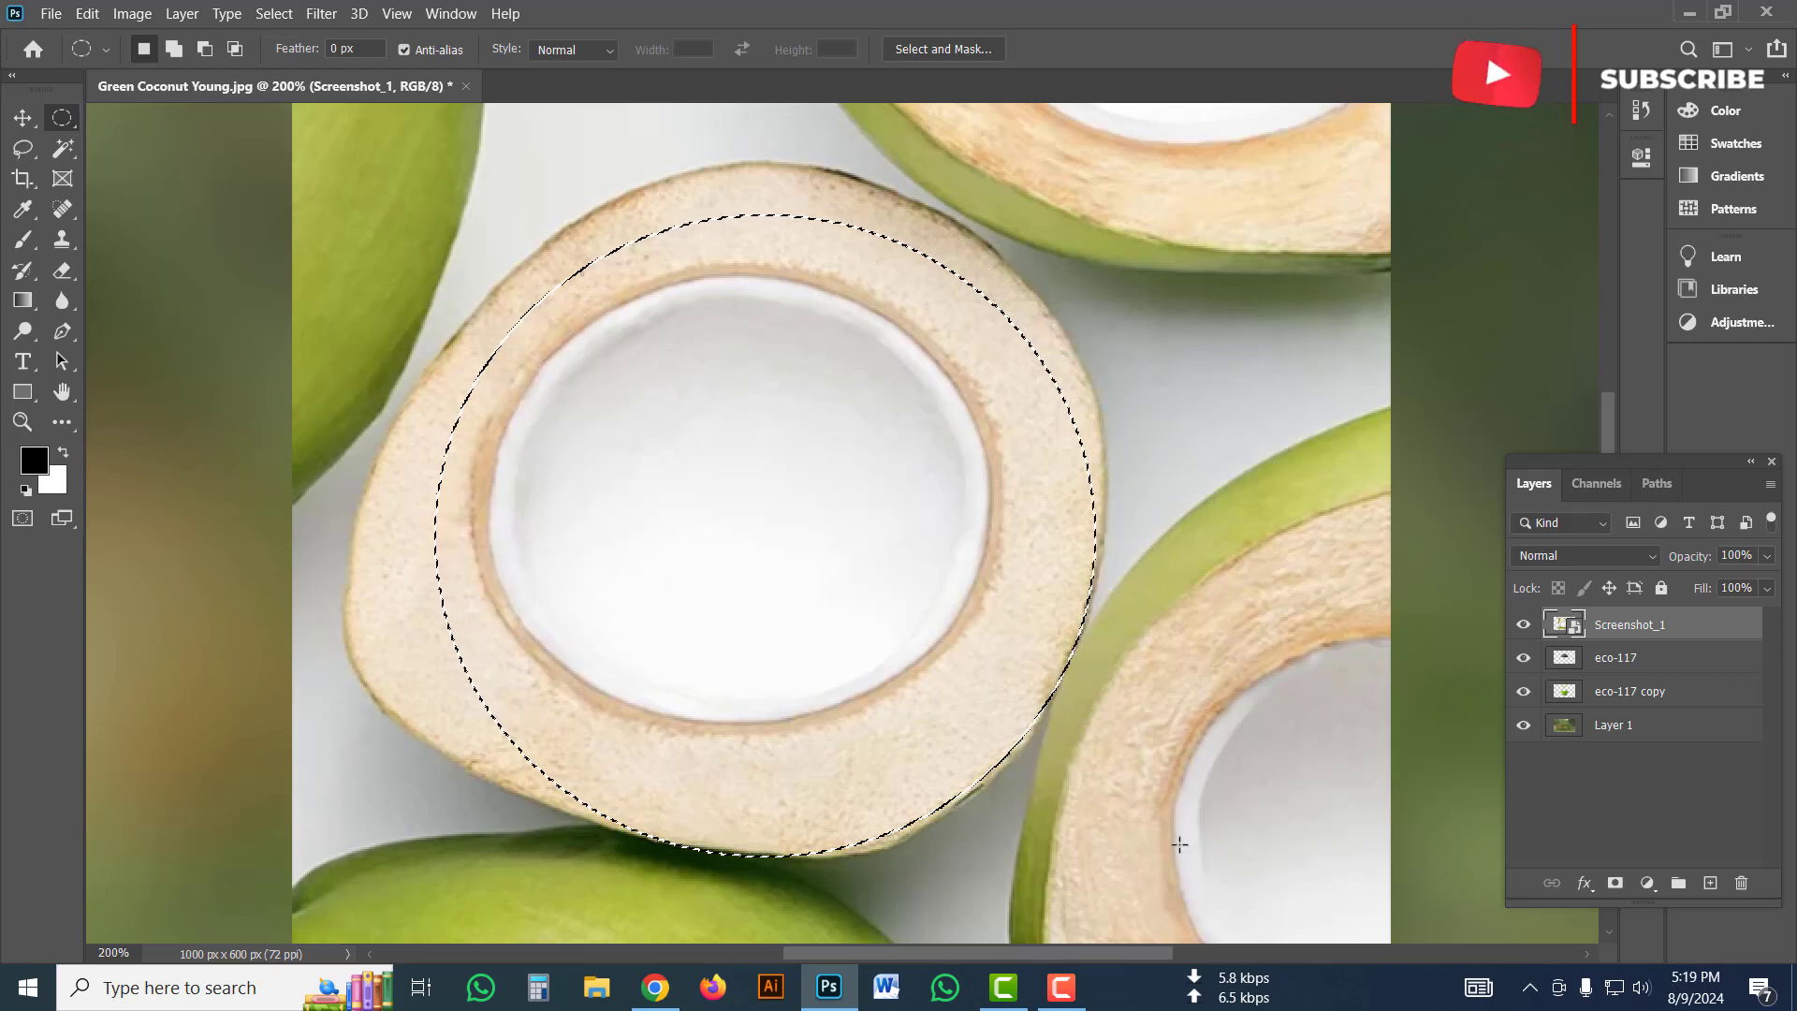
pyautogui.press('Left')
pyautogui.press('Left')
pyautogui.press('Up')
pyautogui.press('Up')
pyautogui.press('Up')
pyautogui.press('Up')
pyautogui.press('Up')
pyautogui.press('Up')
pyautogui.press('Up')
pyautogui.press('Up')
pyautogui.press('Up')
pyautogui.press('Up')
pyautogui.press('Up')
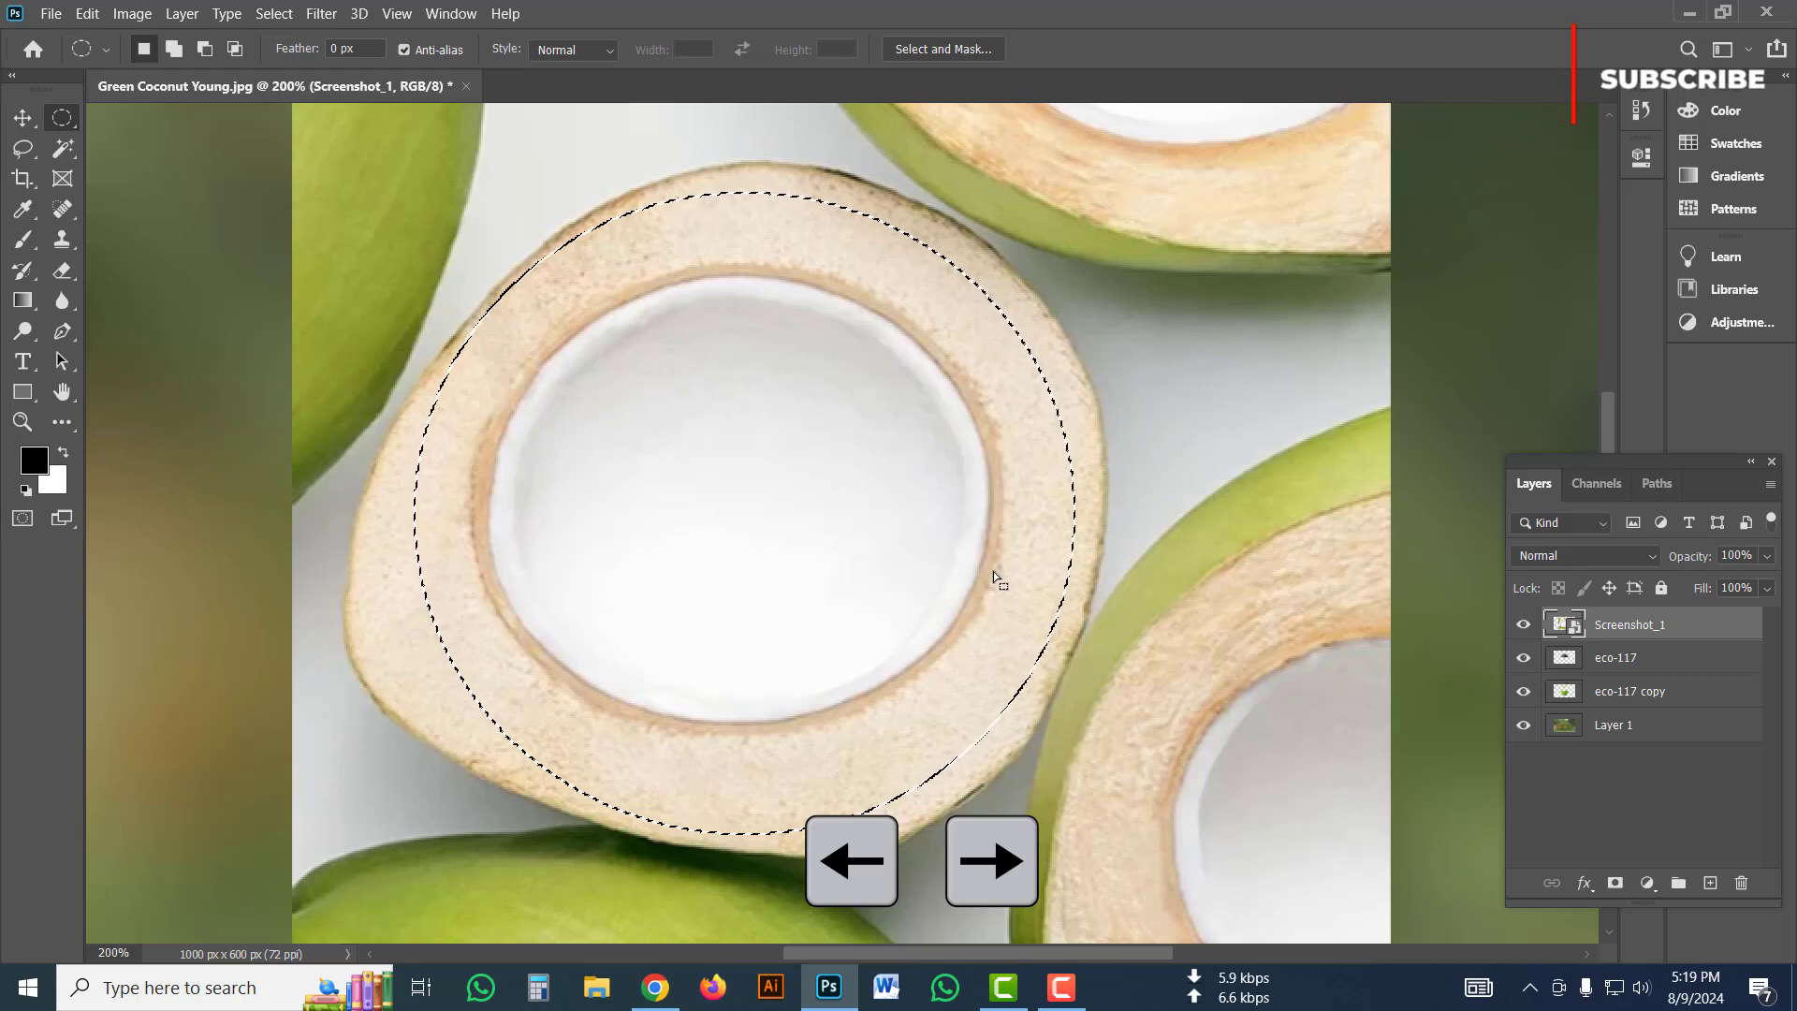
pyautogui.rightClick(856, 450)
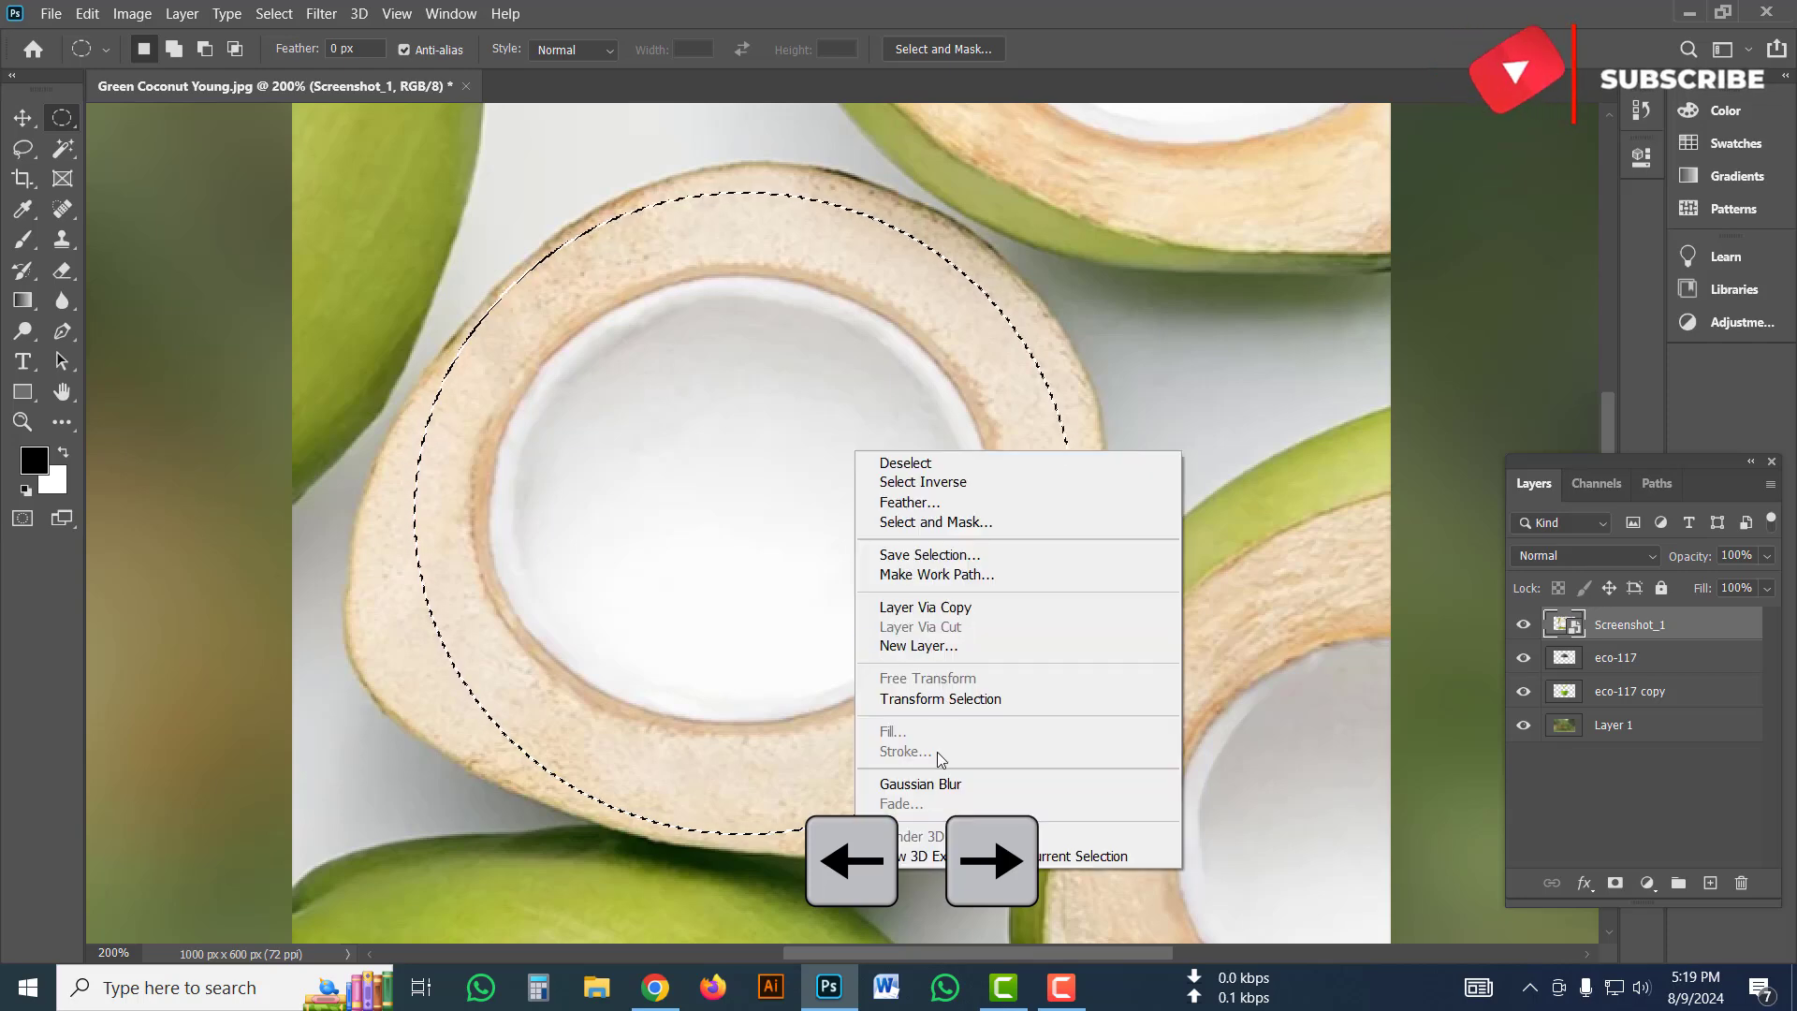
pyautogui.click(990, 606)
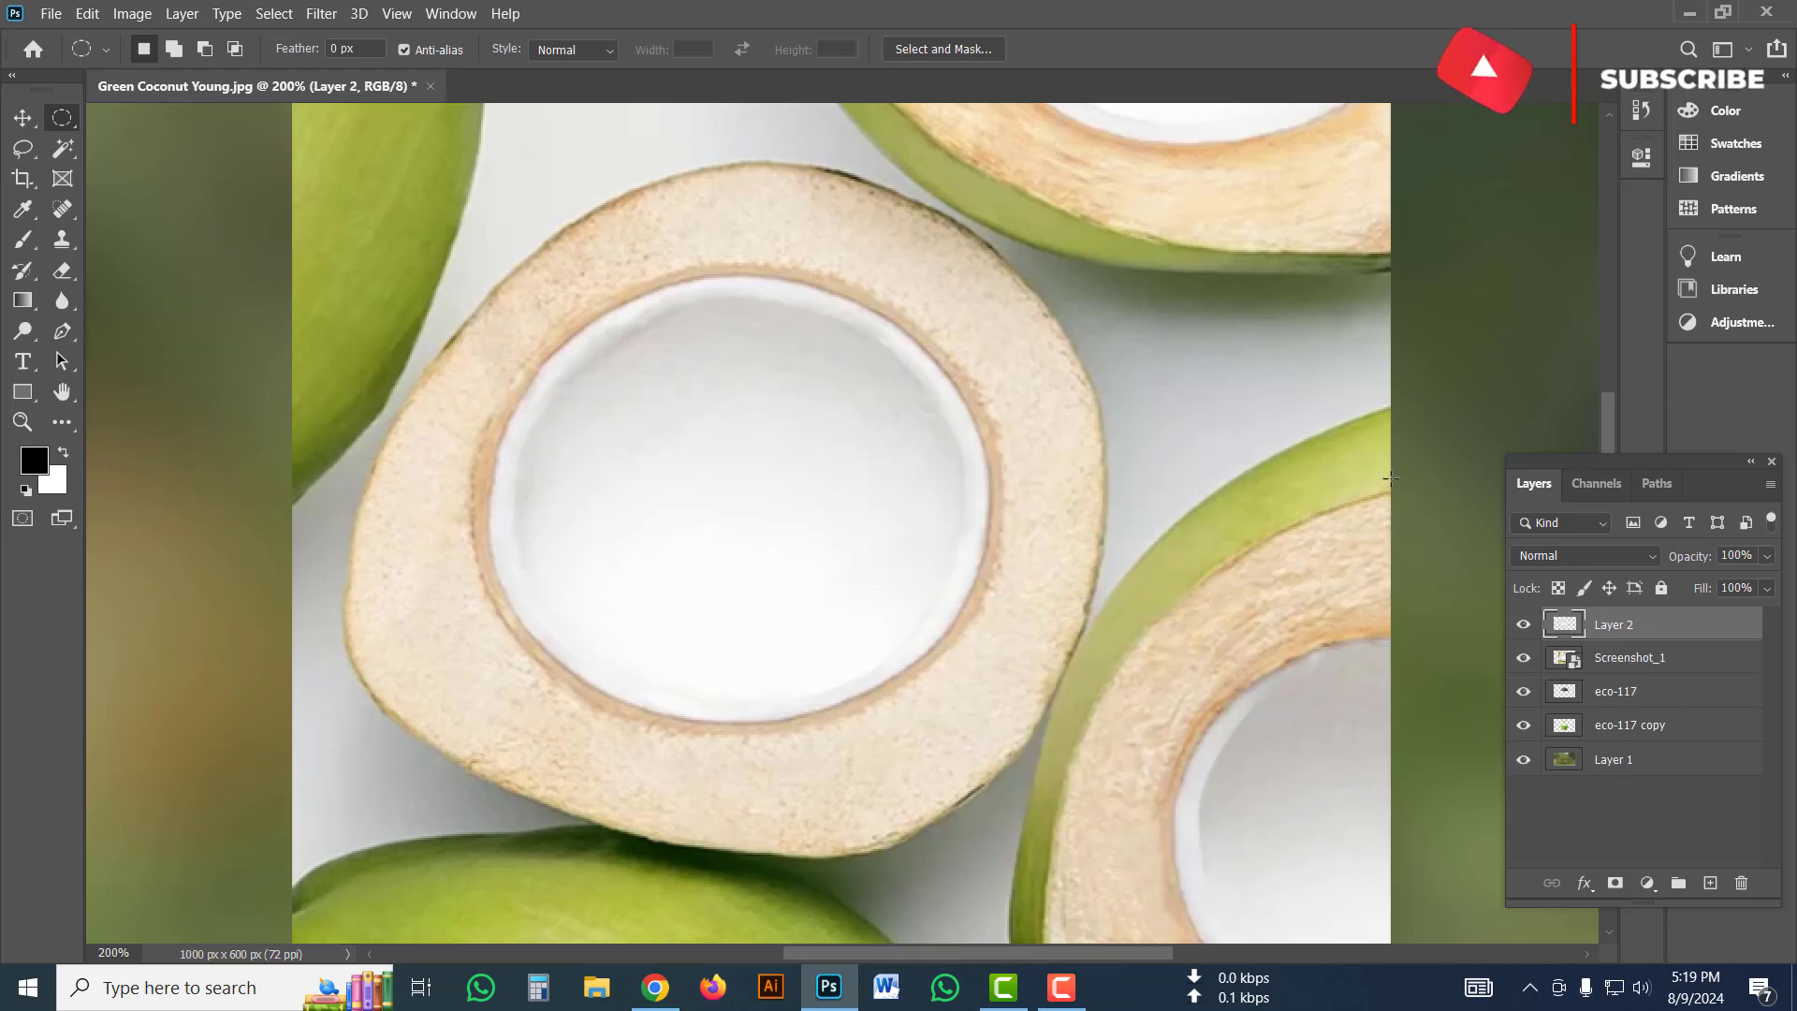
# Hide the Screenshot_1 layer and move the copied coconut disc on Layer 2 over the center of the green coconut.
pyautogui.hotkey('ctrl', '-')
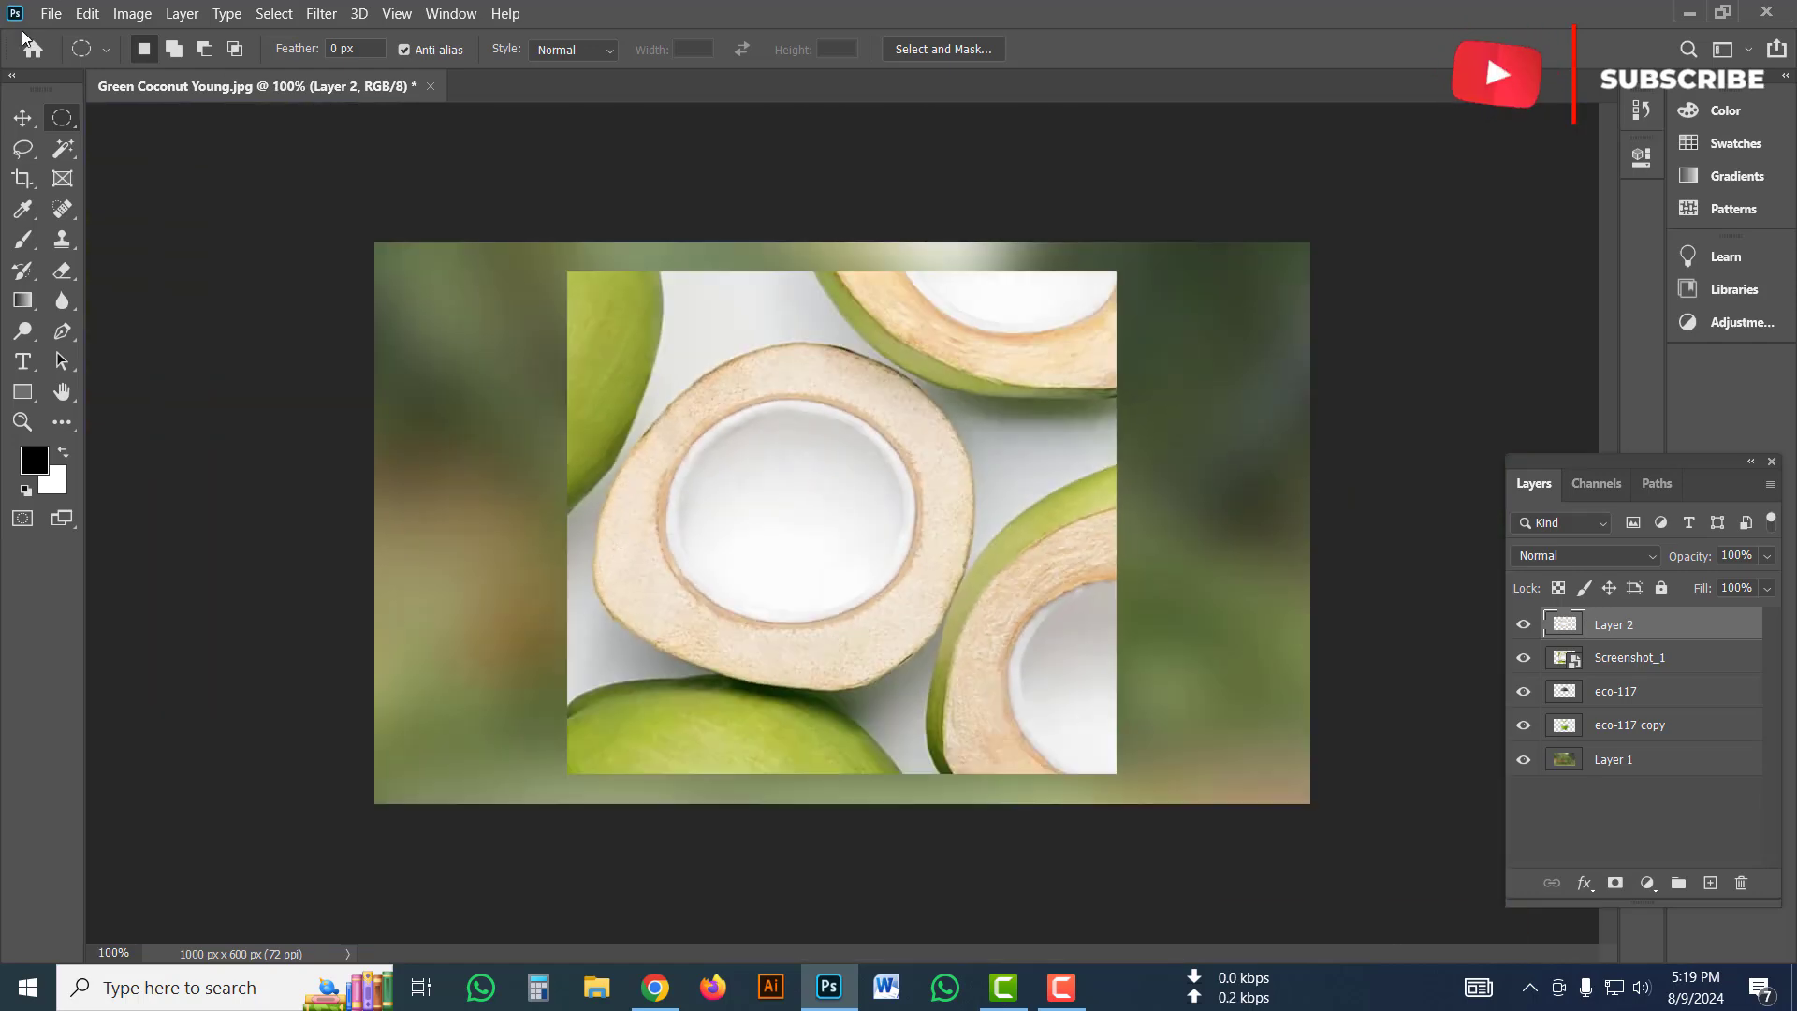
pyautogui.click(23, 117)
pyautogui.moveTo(795, 502); pyautogui.dragTo(1226, 483)
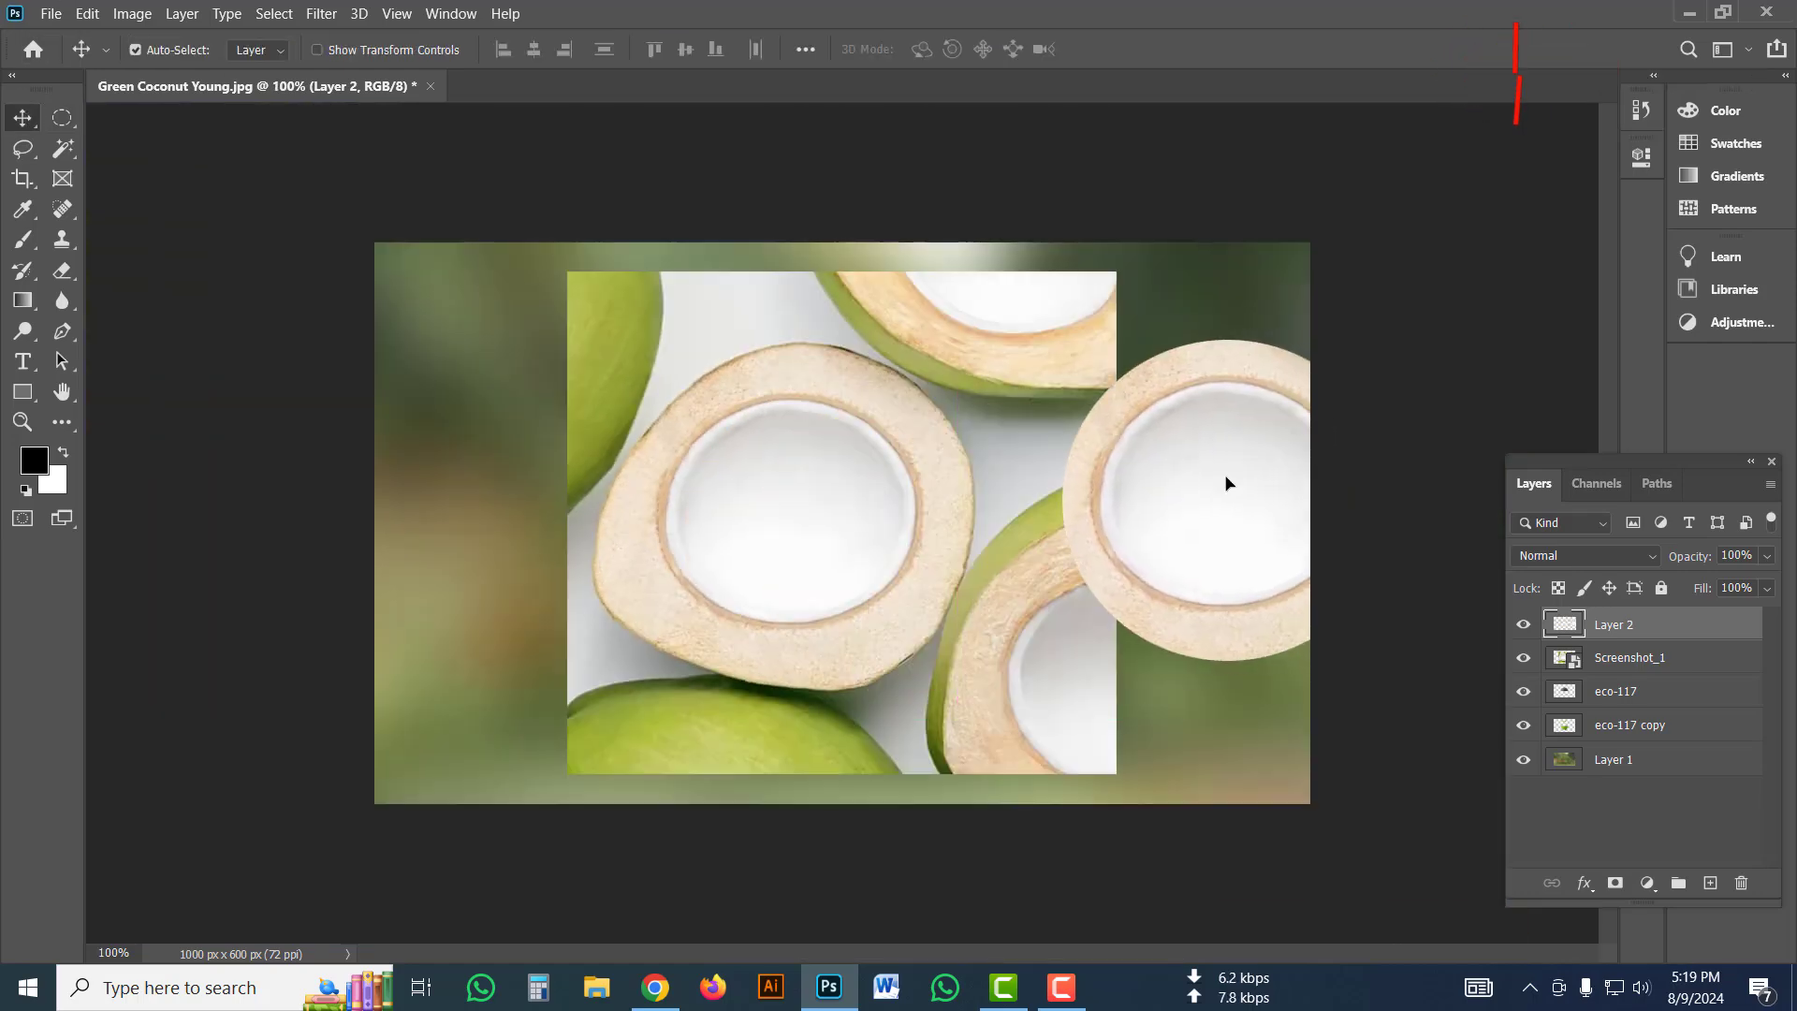
pyautogui.click(1524, 657)
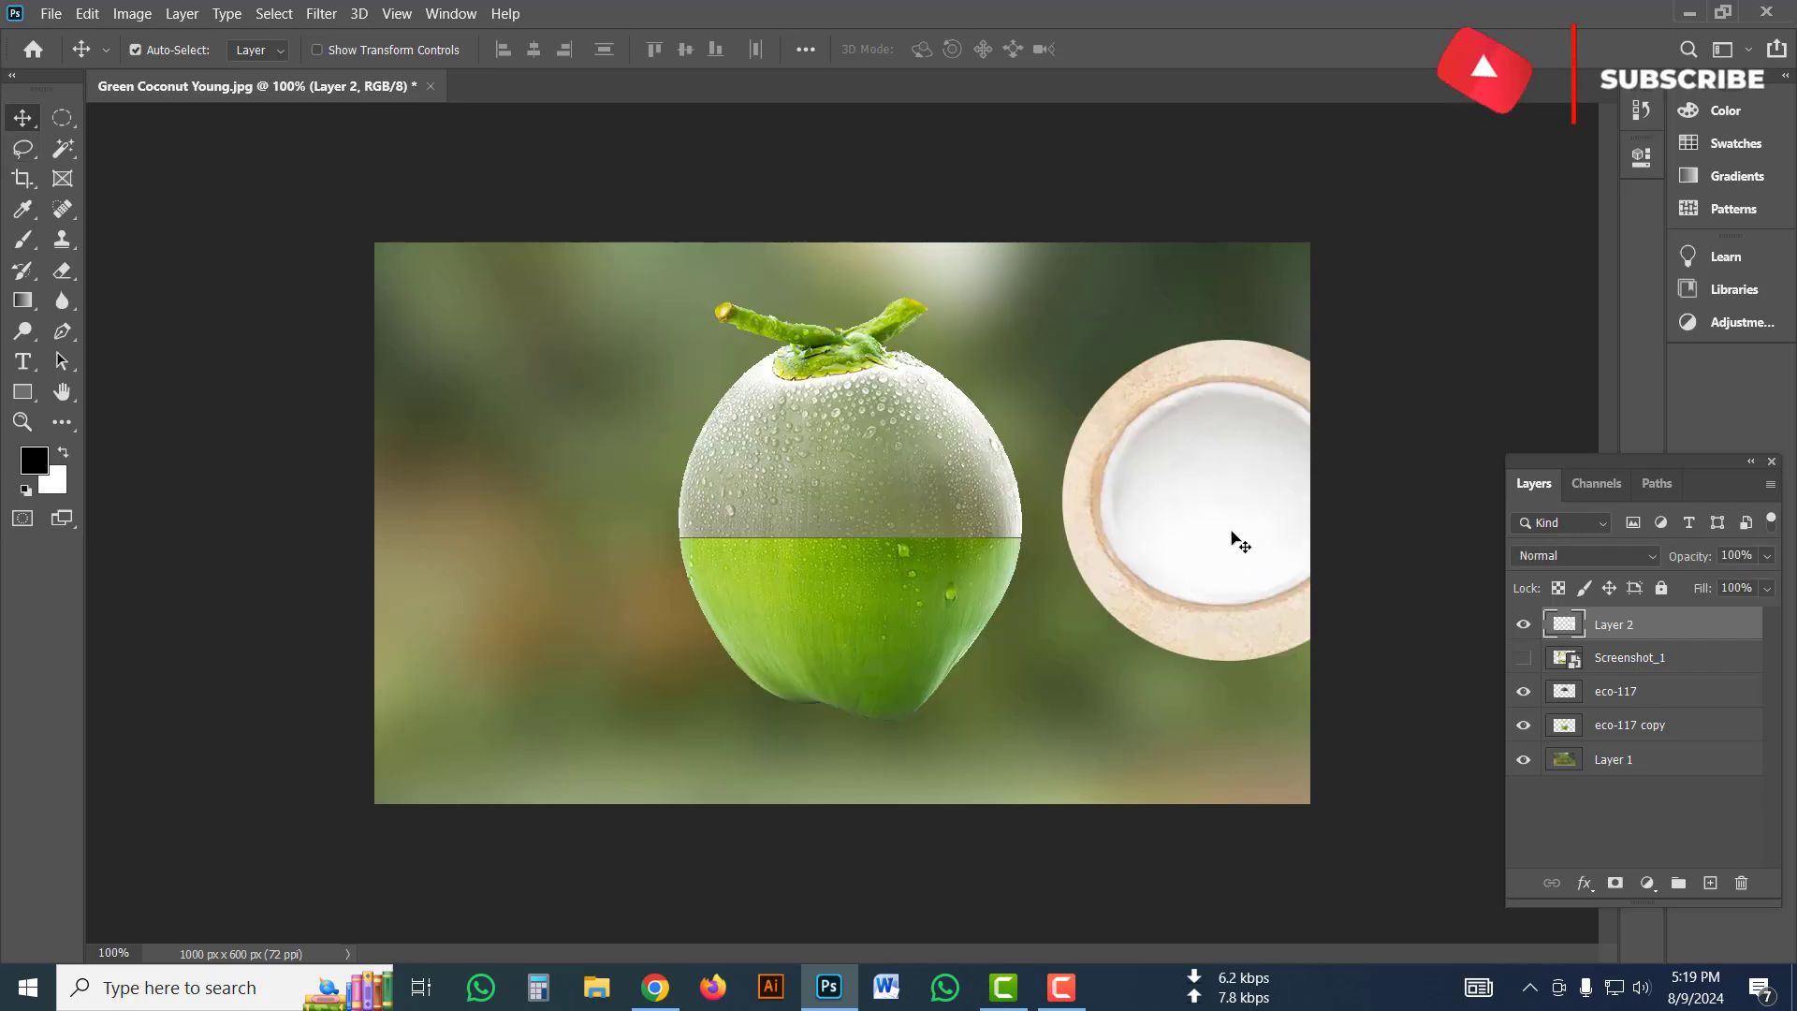
pyautogui.moveTo(1192, 550); pyautogui.dragTo(859, 528)
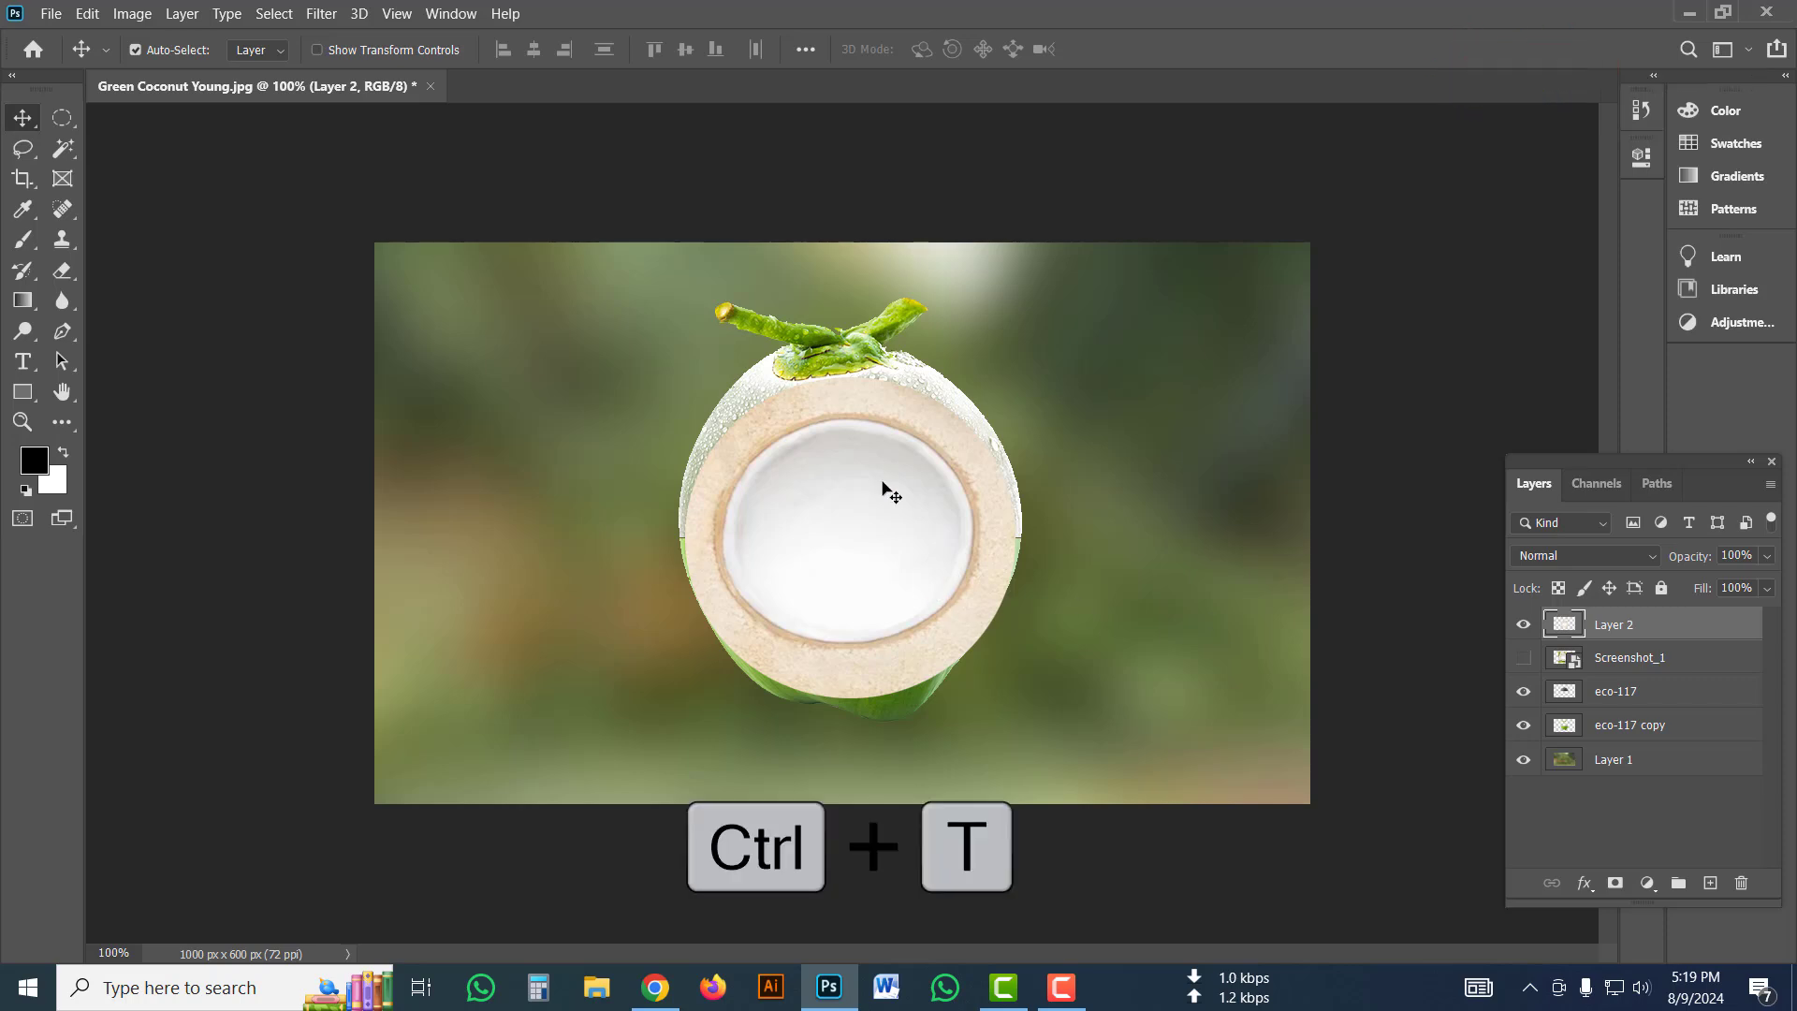
# Distort the coconut disc to about 104% width and 13% height so it spans the dividing line between the glassy and green halves.
pyautogui.hotkey('ctrl', 't')
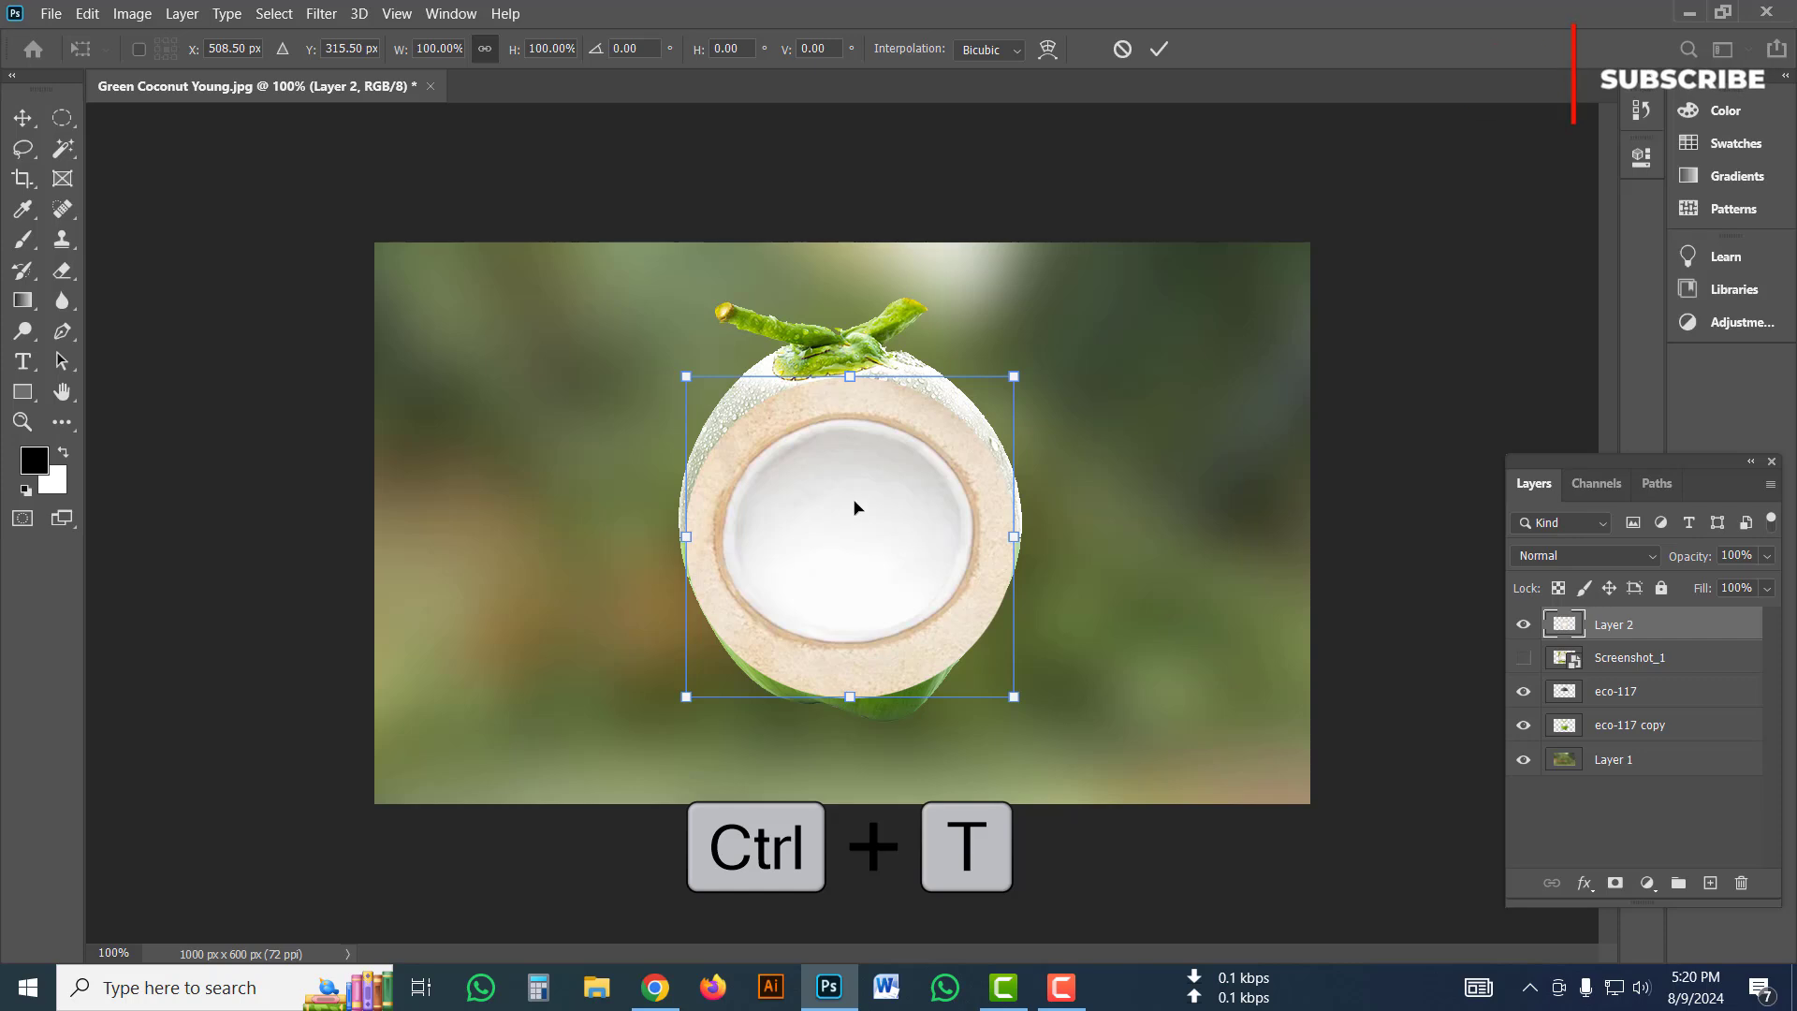
pyautogui.rightClick(865, 469)
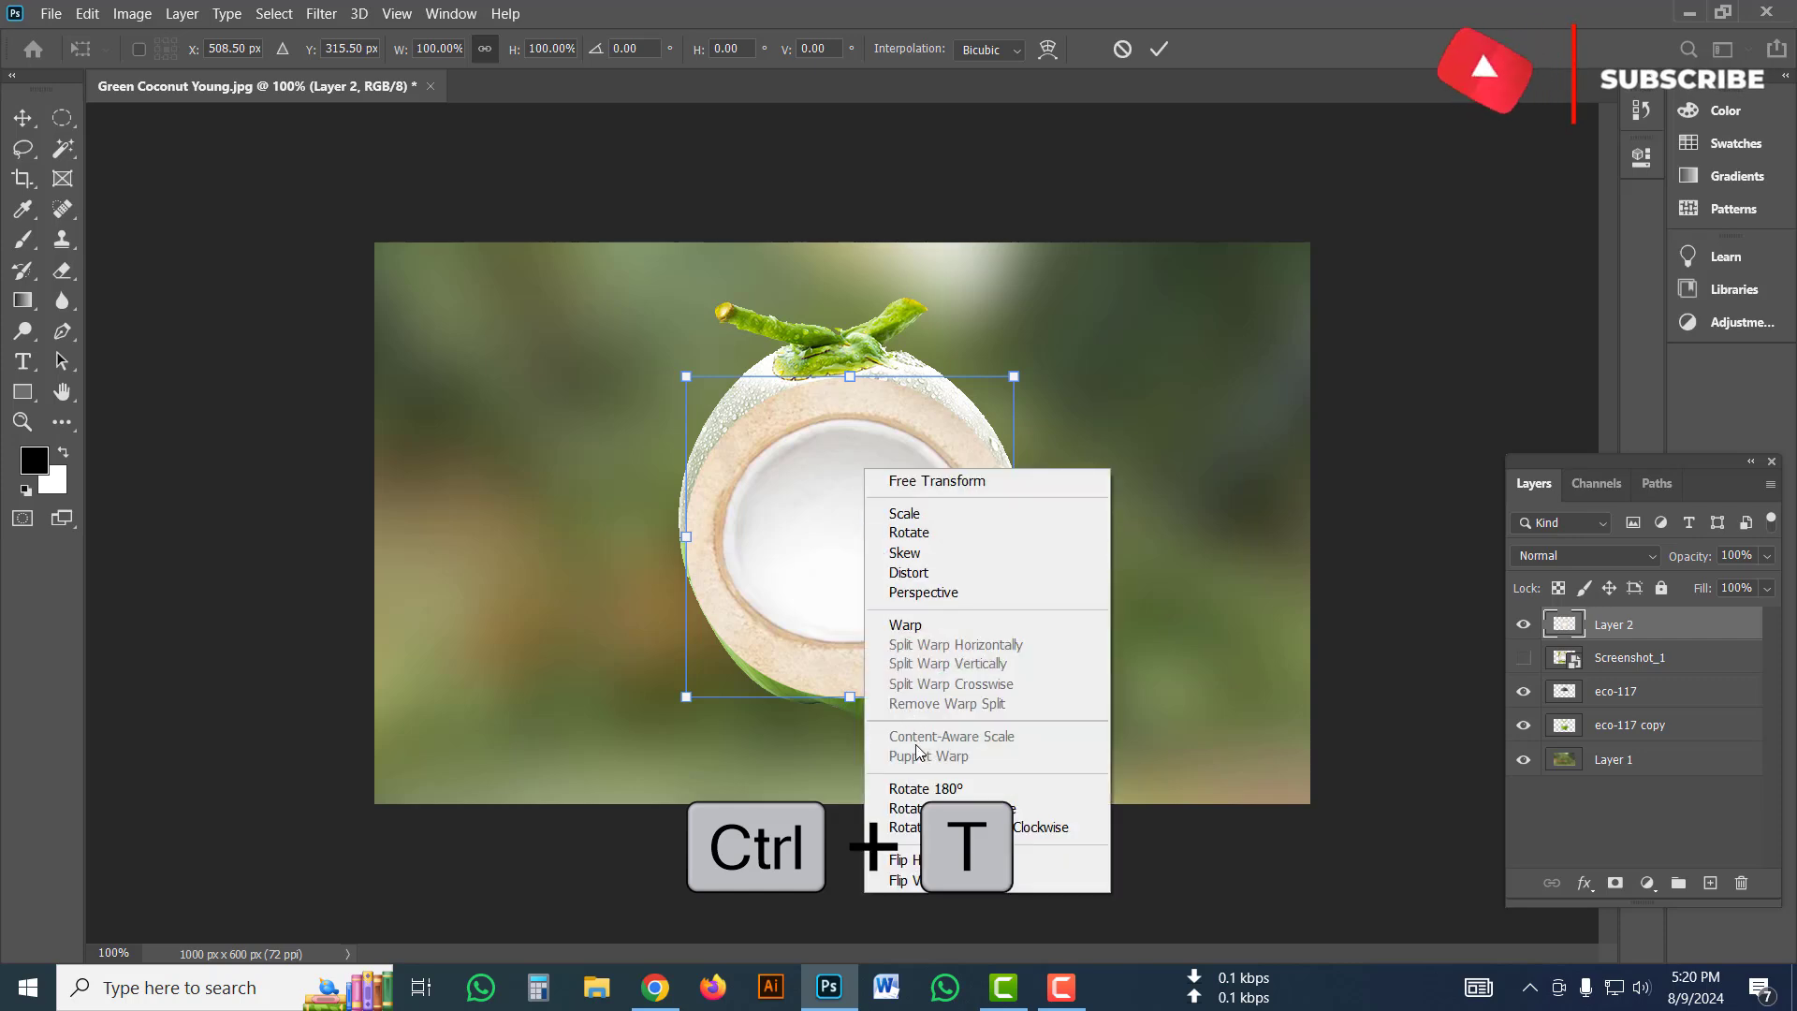
pyautogui.click(939, 574)
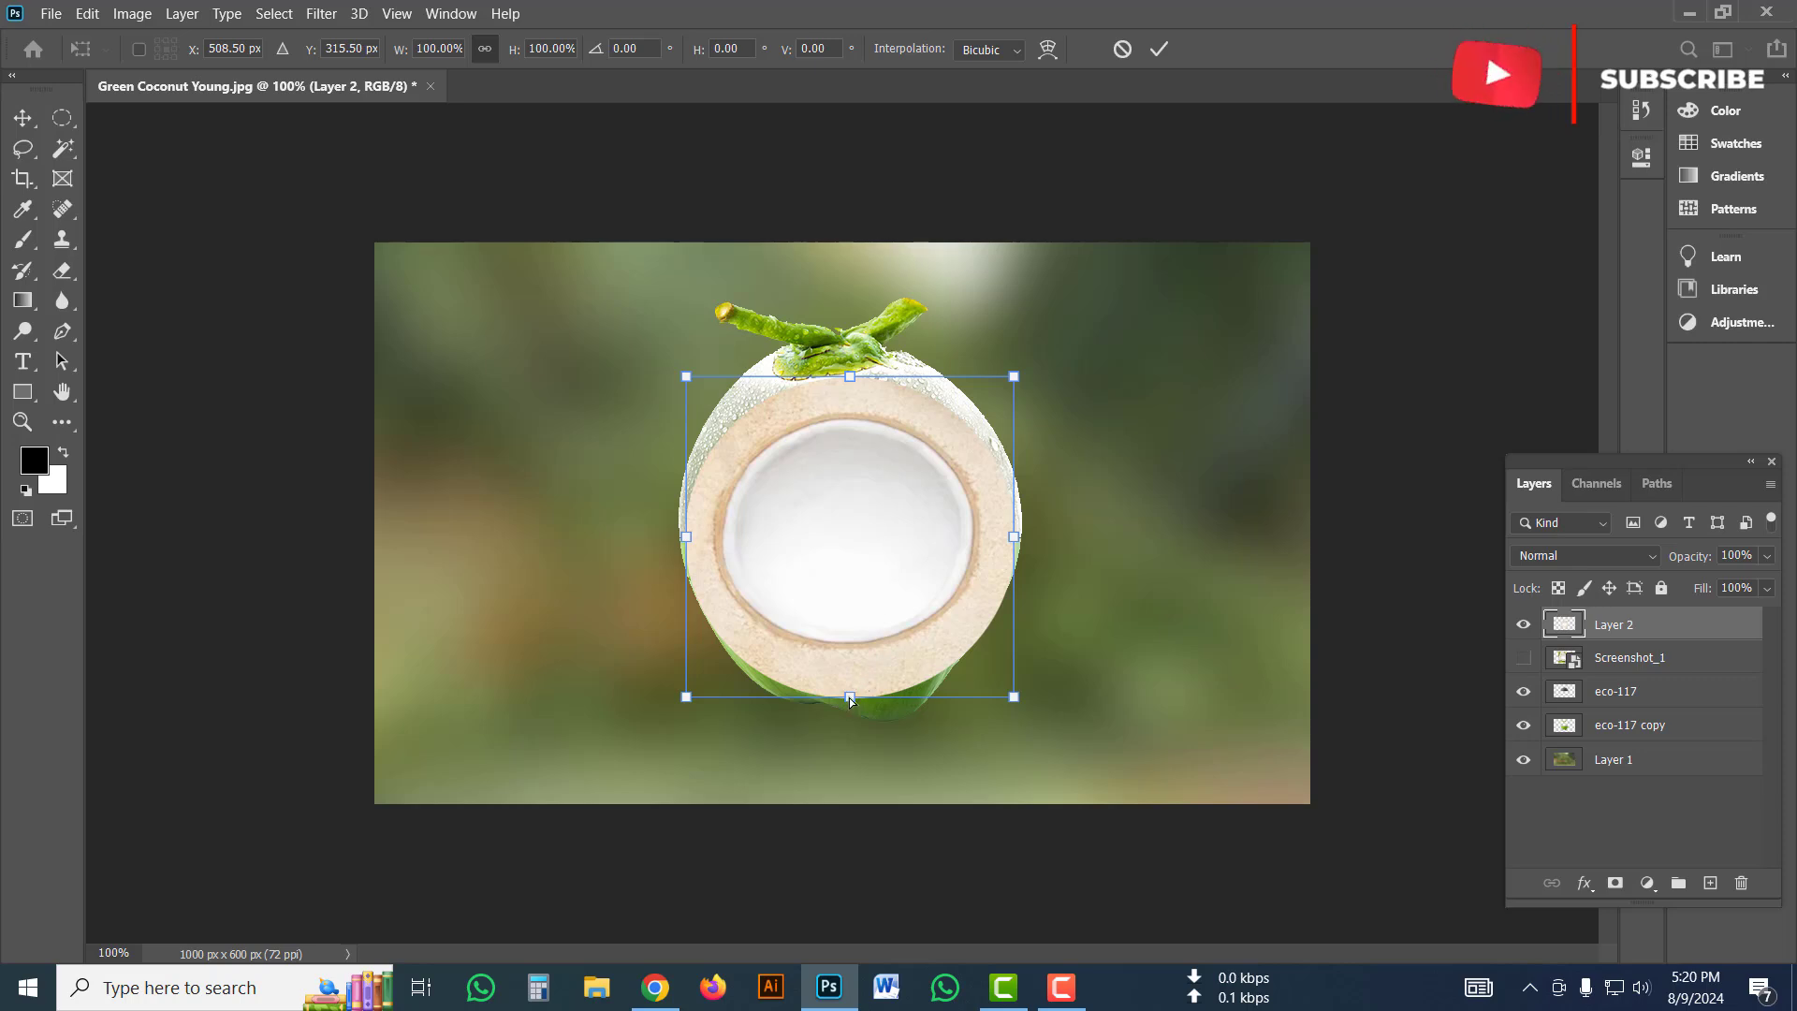
pyautogui.moveTo(850, 697); pyautogui.dragTo(846, 552)
pyautogui.moveTo(848, 413); pyautogui.dragTo(849, 511)
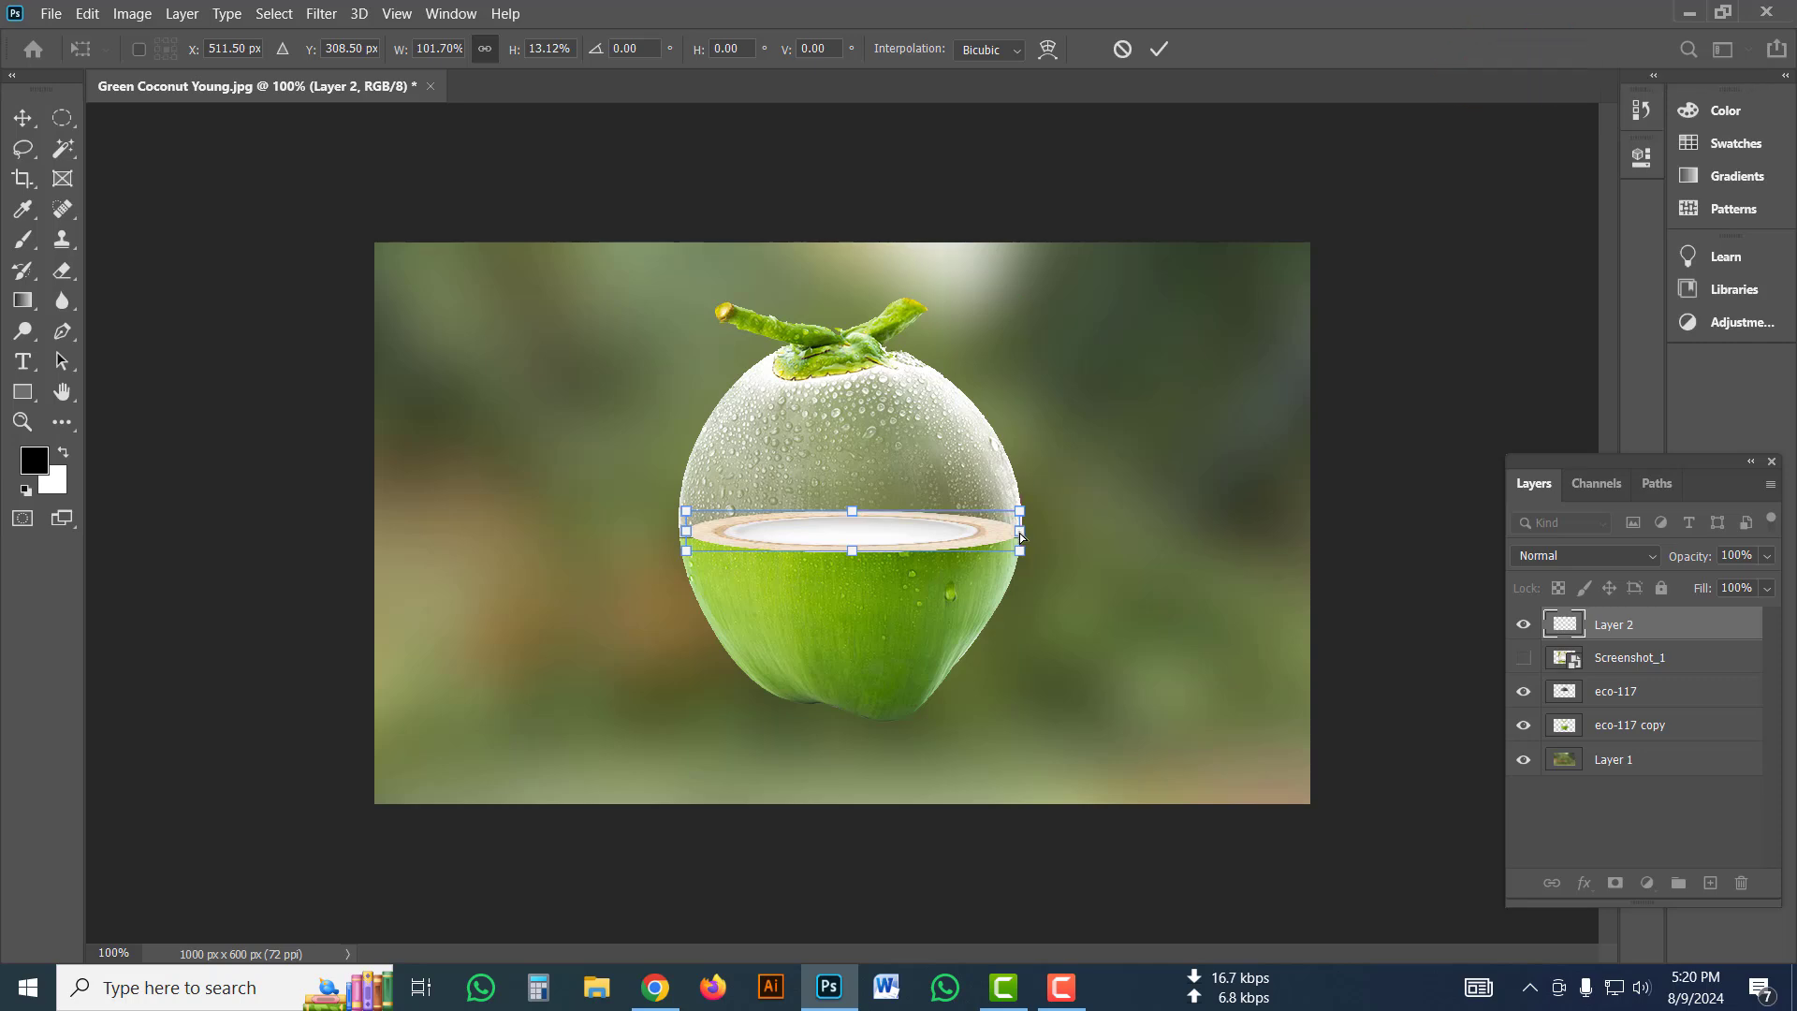
pyautogui.moveTo(684, 535); pyautogui.dragTo(681, 536)
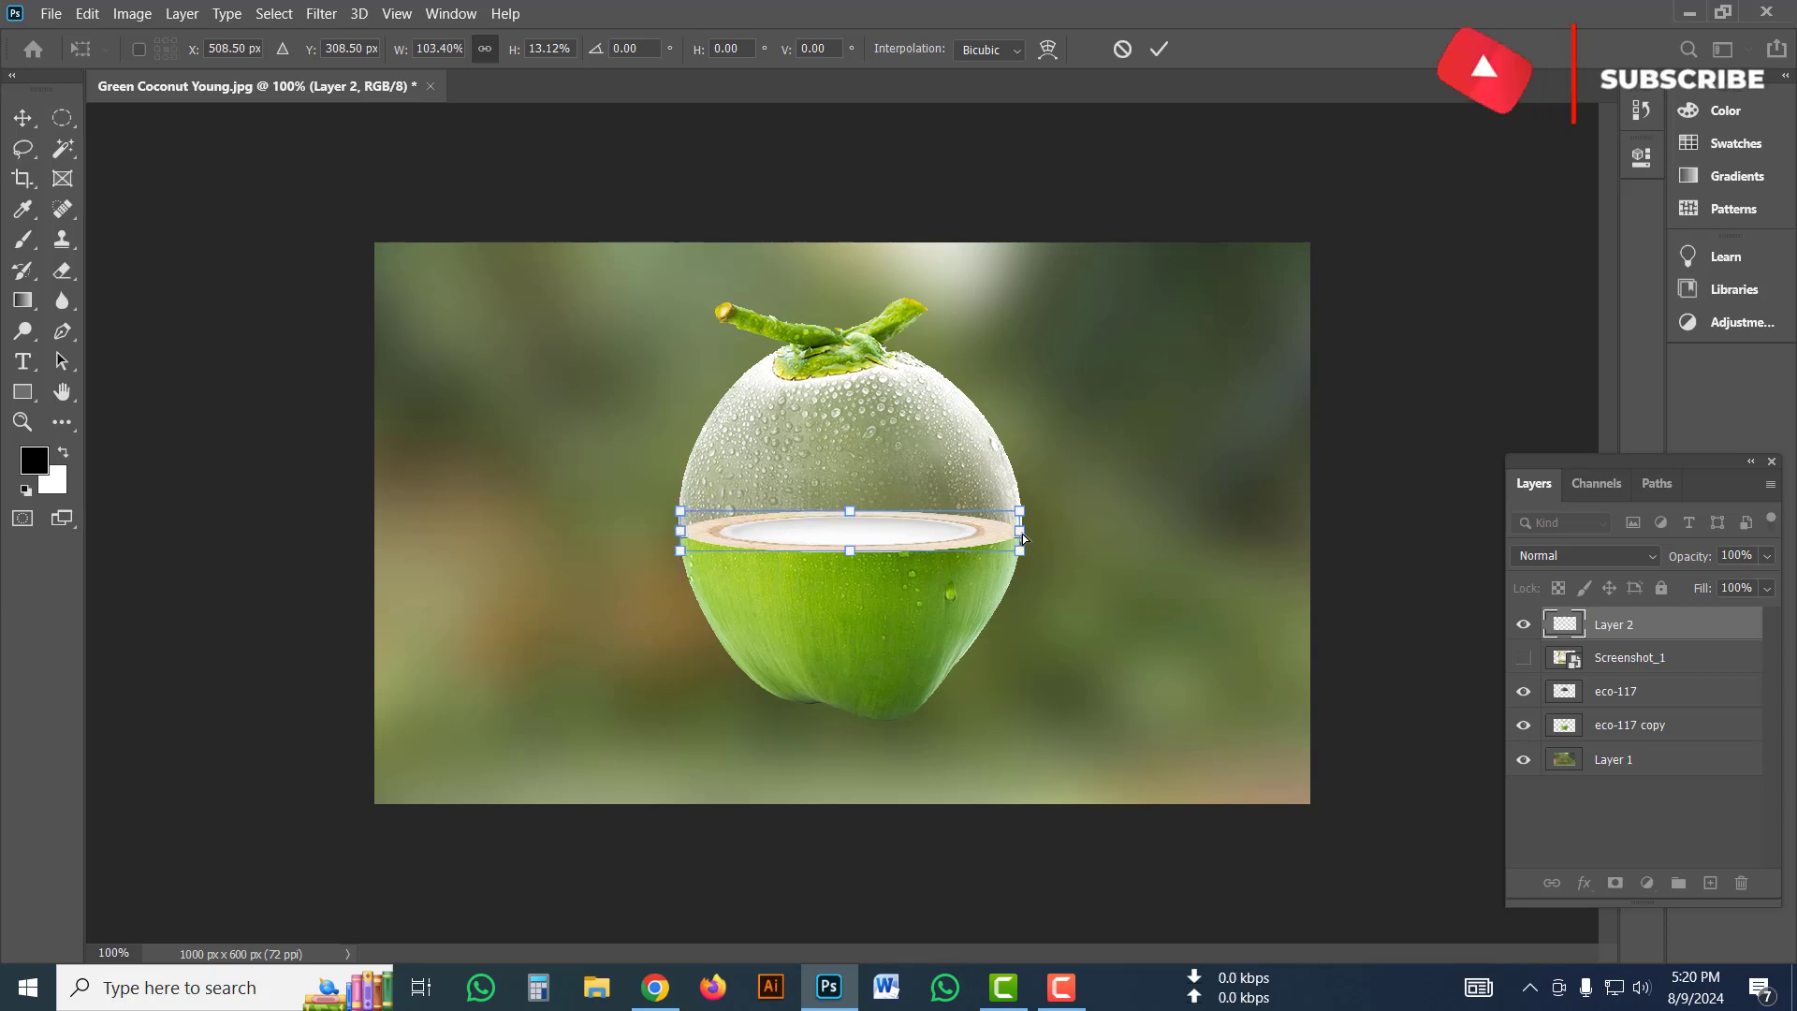
pyautogui.moveTo(1022, 534); pyautogui.dragTo(1023, 535)
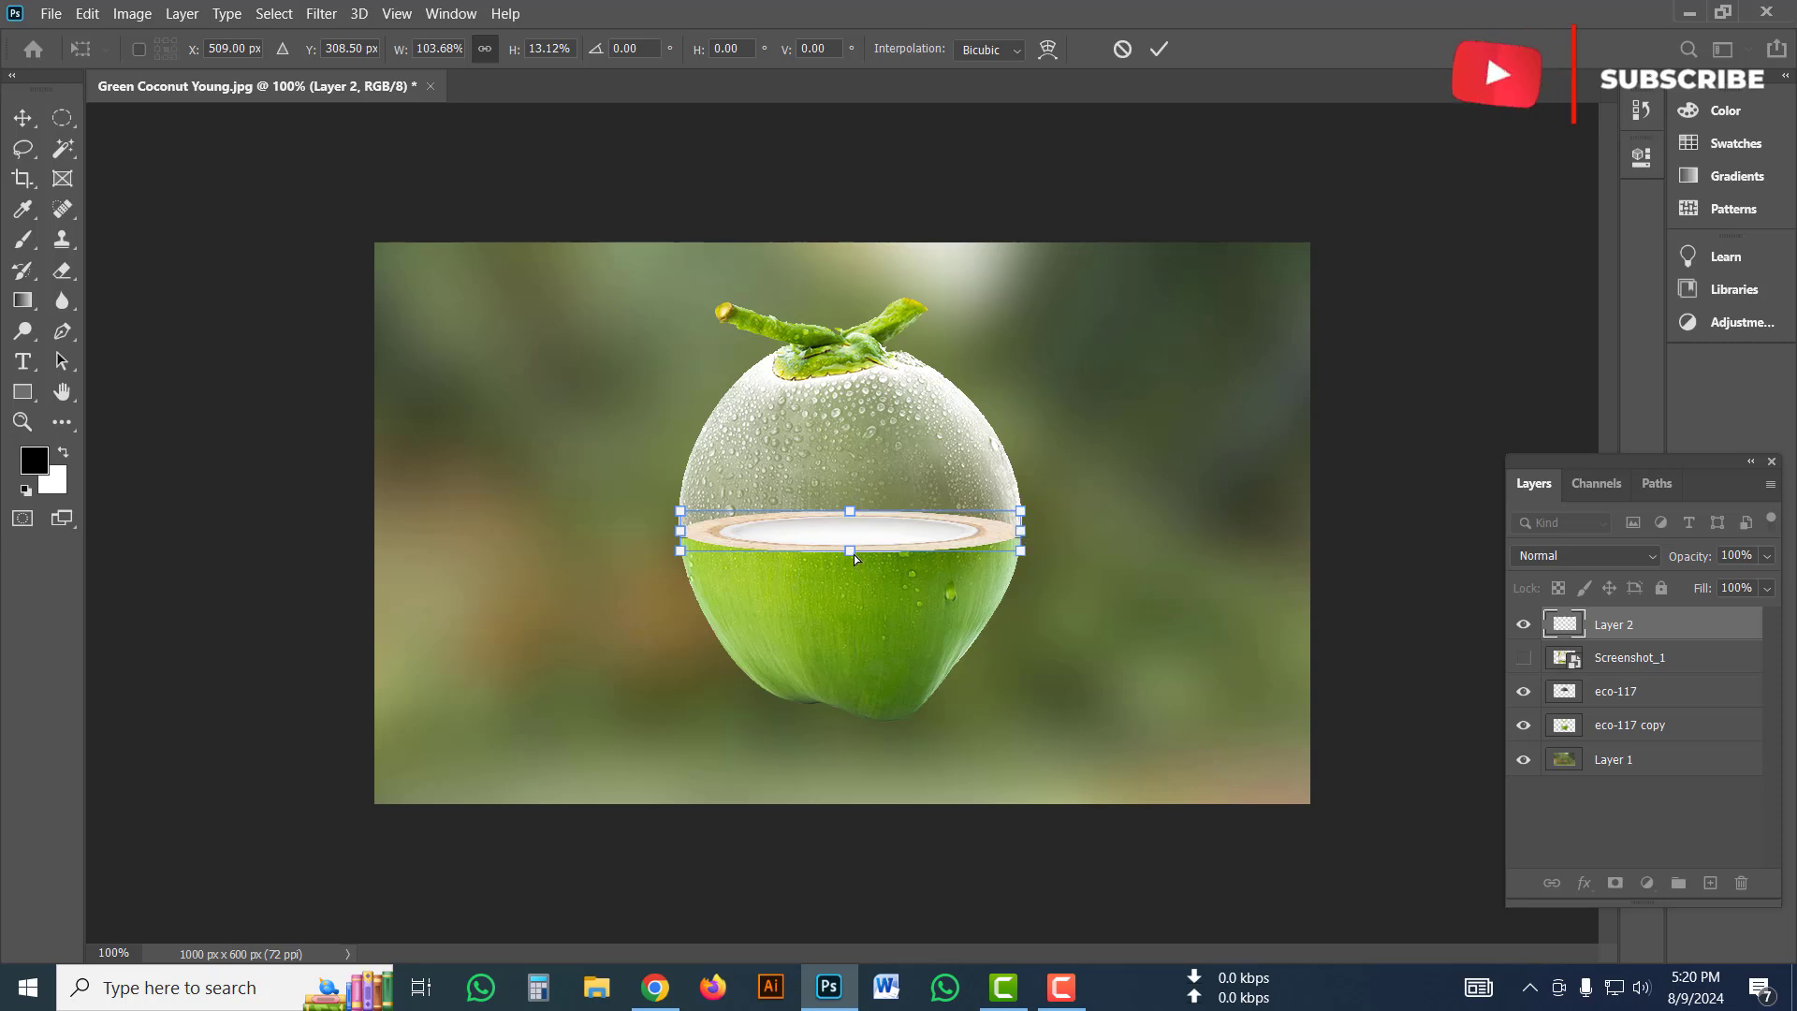
pyautogui.moveTo(850, 556); pyautogui.dragTo(850, 515)
pyautogui.press('Return')
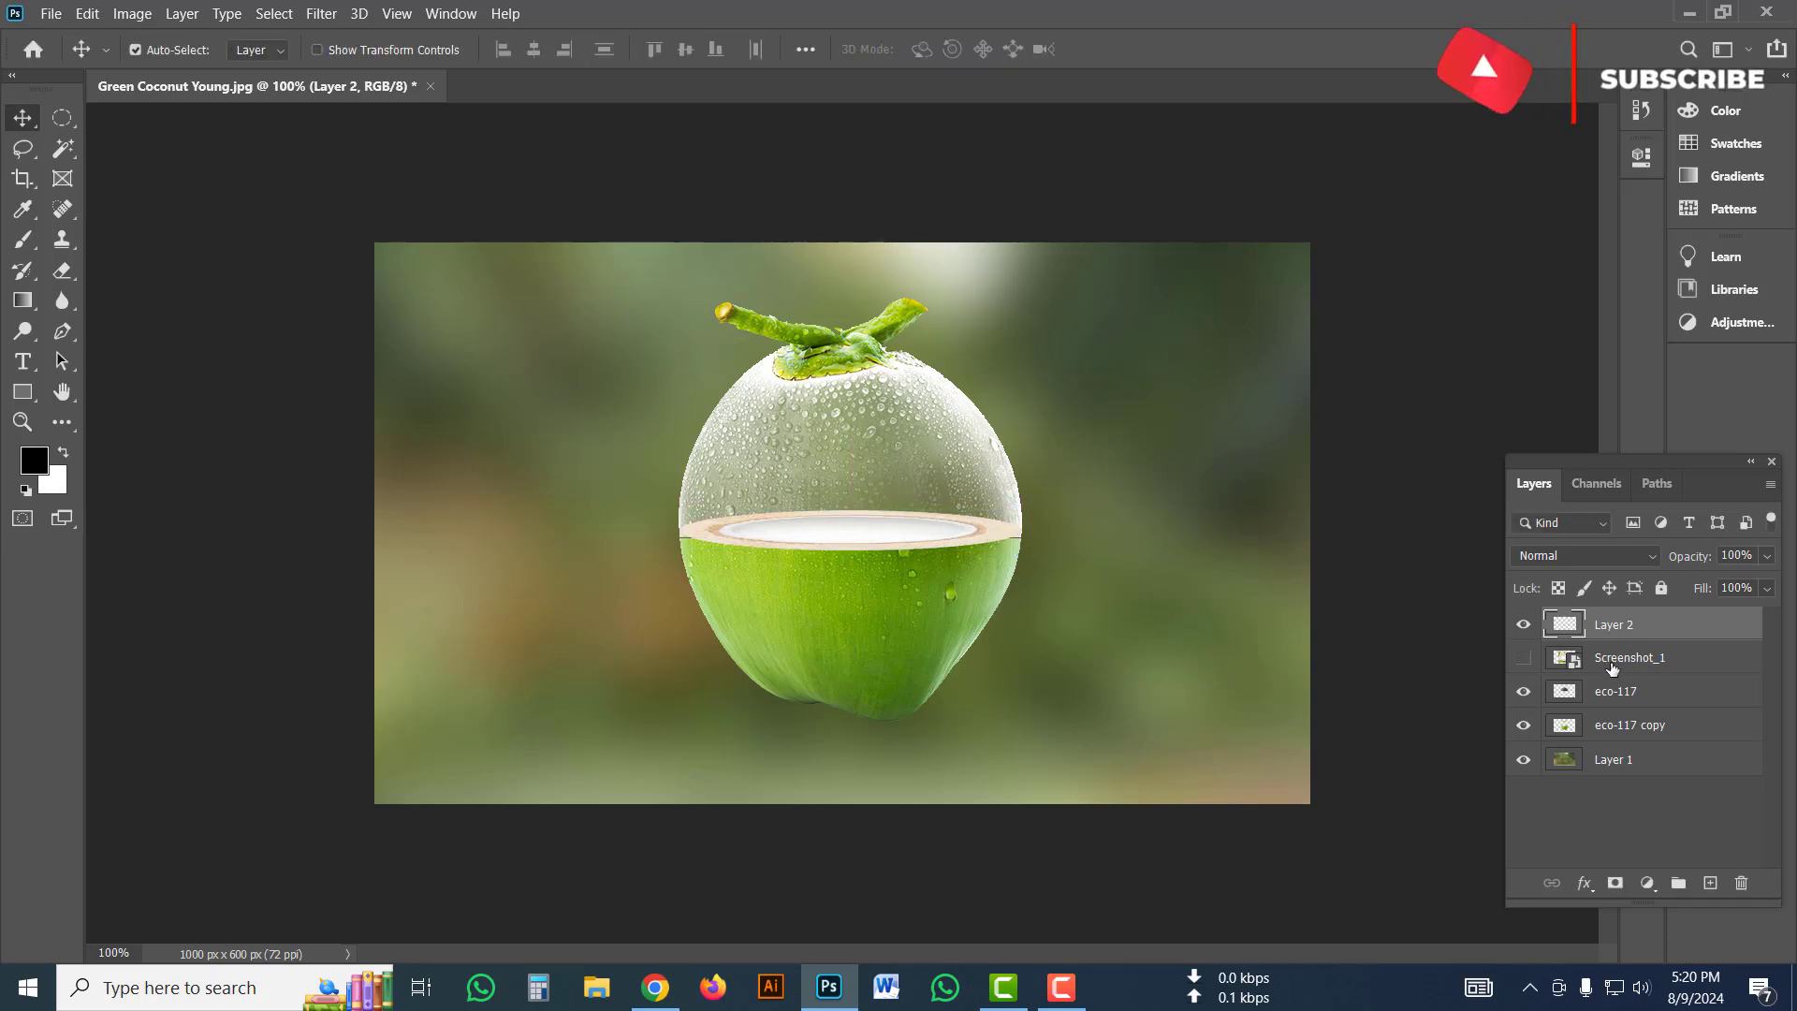
# Scale the coconut disc on Layer 2 down very slightly, to about 99.9%, so its edges fit the coconut's sides.
pyautogui.click(1607, 702)
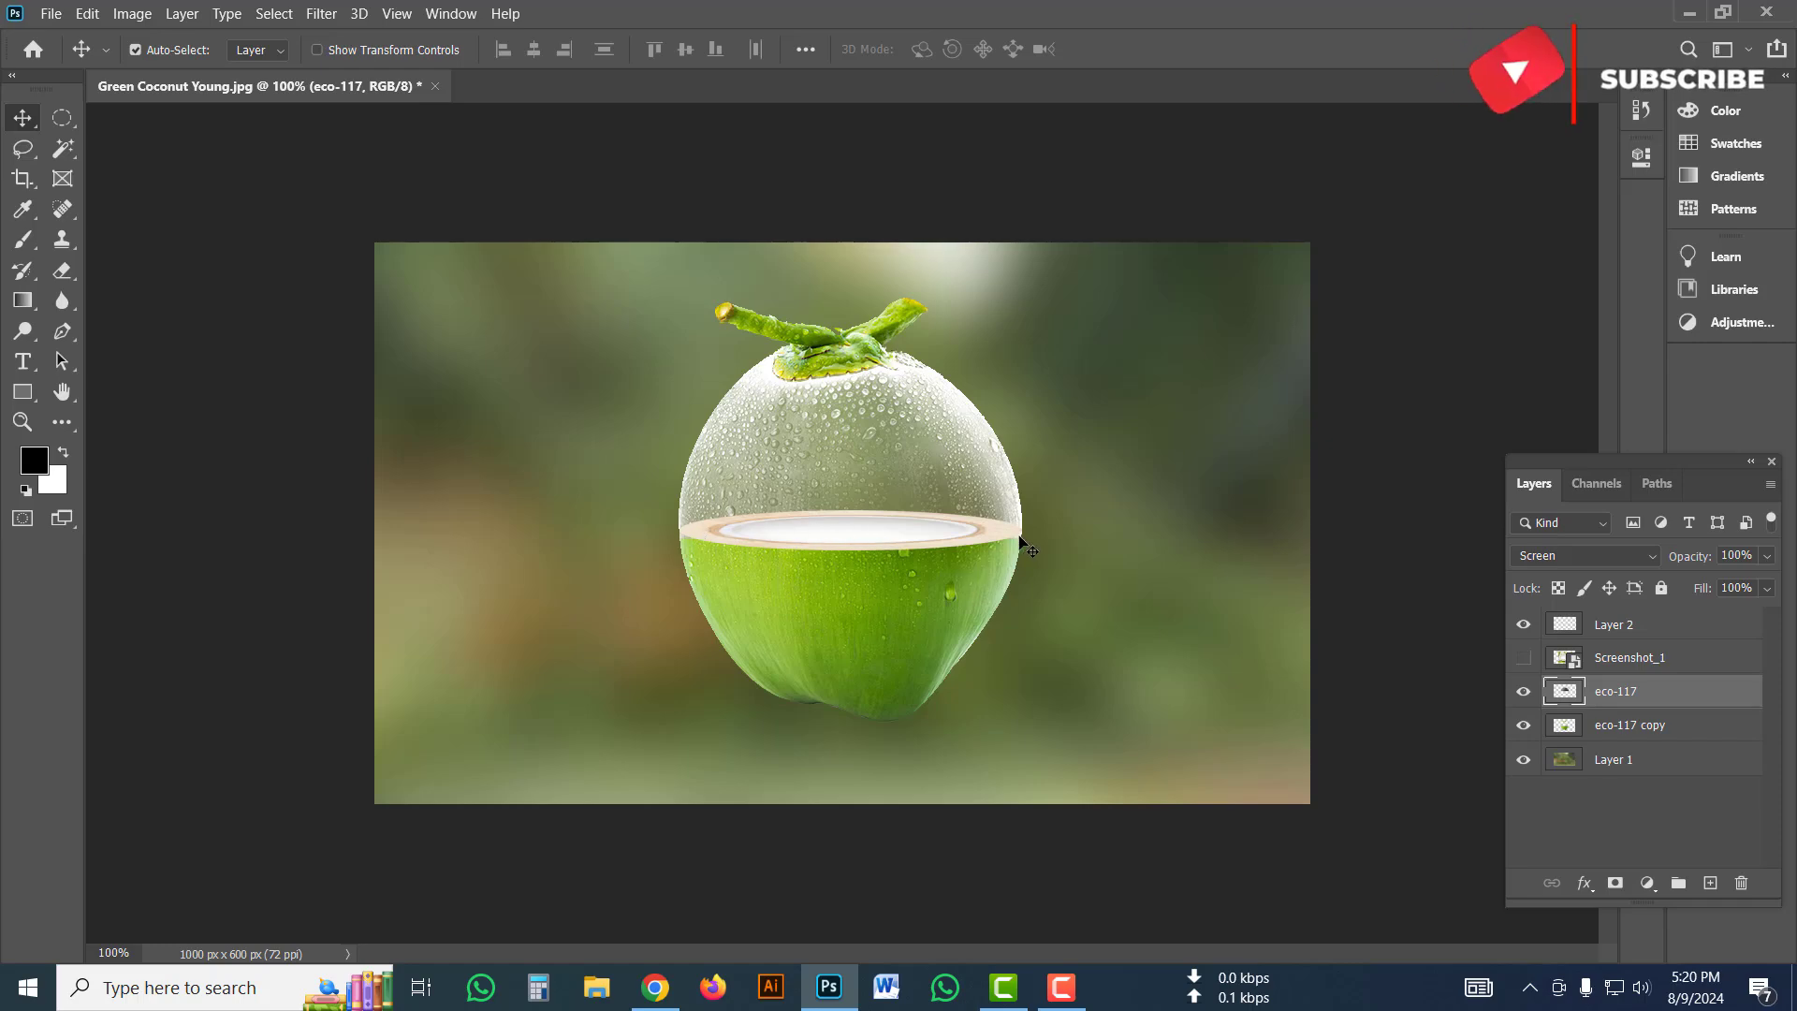
pyautogui.hotkey('ctrl', '+')
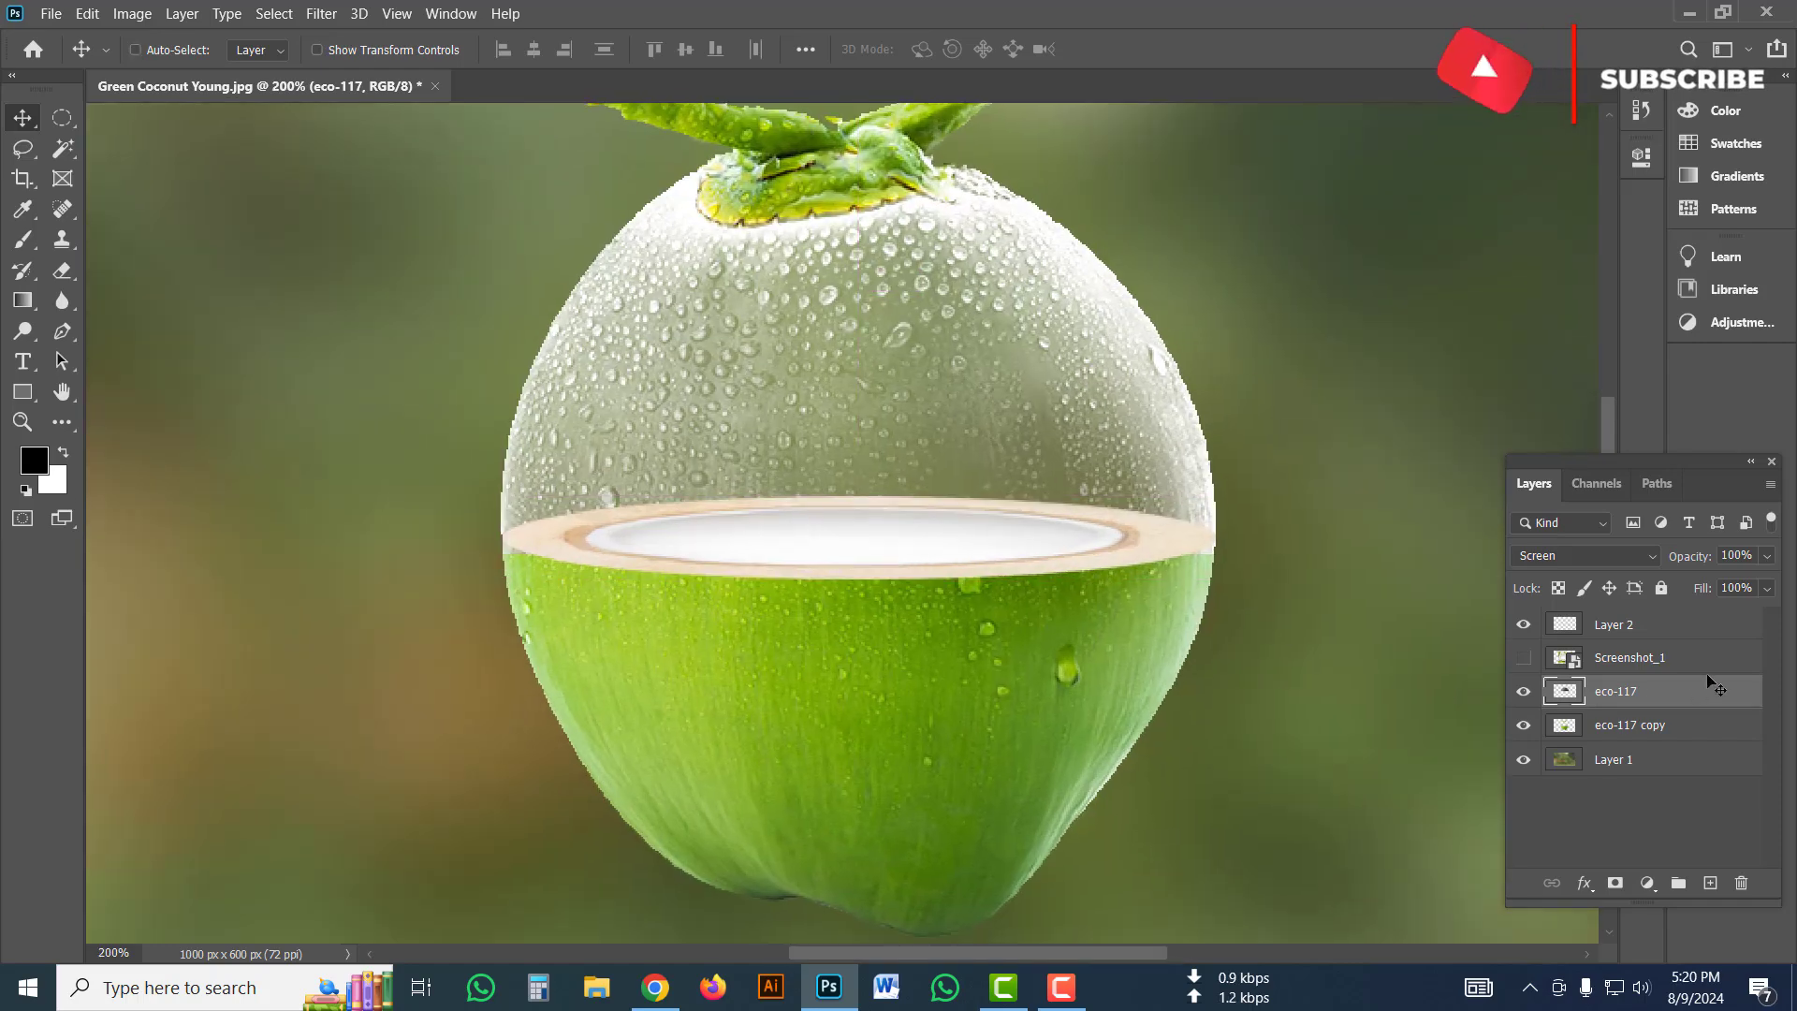
pyautogui.hotkey('ctrl', '+')
pyautogui.keyDown('ctrl'); pyautogui.click(1345, 580); pyautogui.keyUp('ctrl')
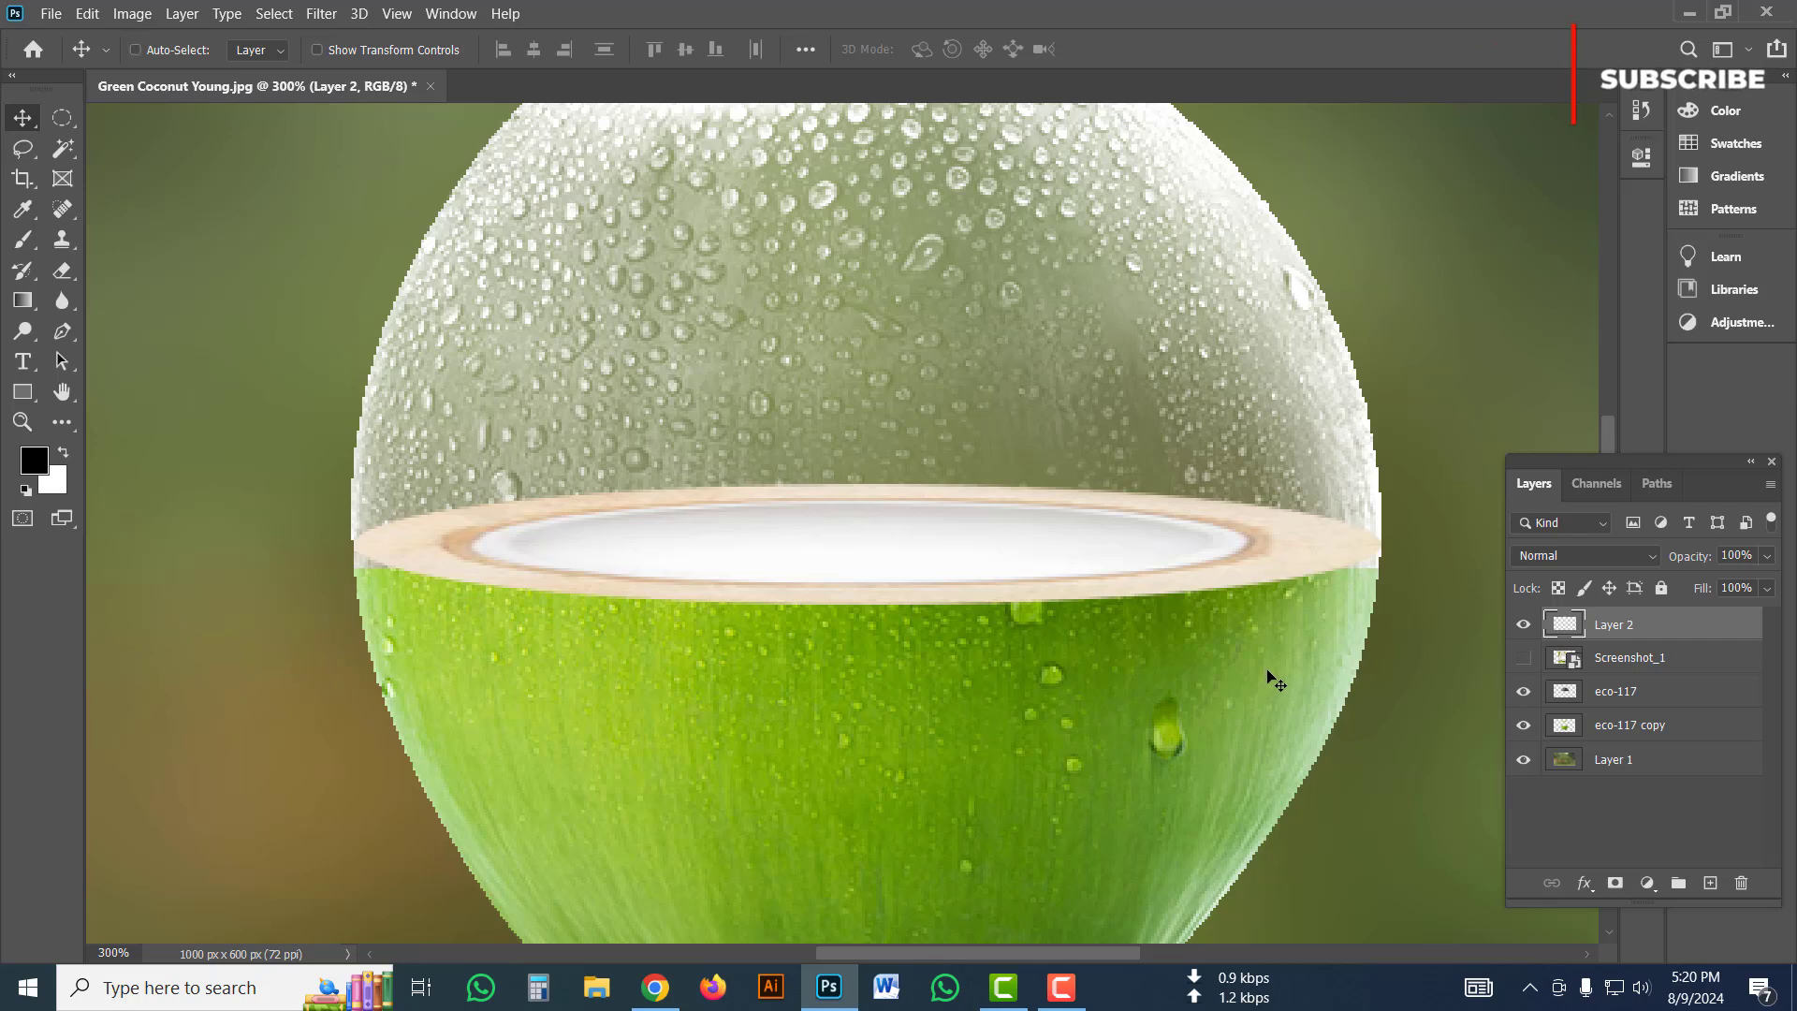
pyautogui.hotkey('ctrl', 't')
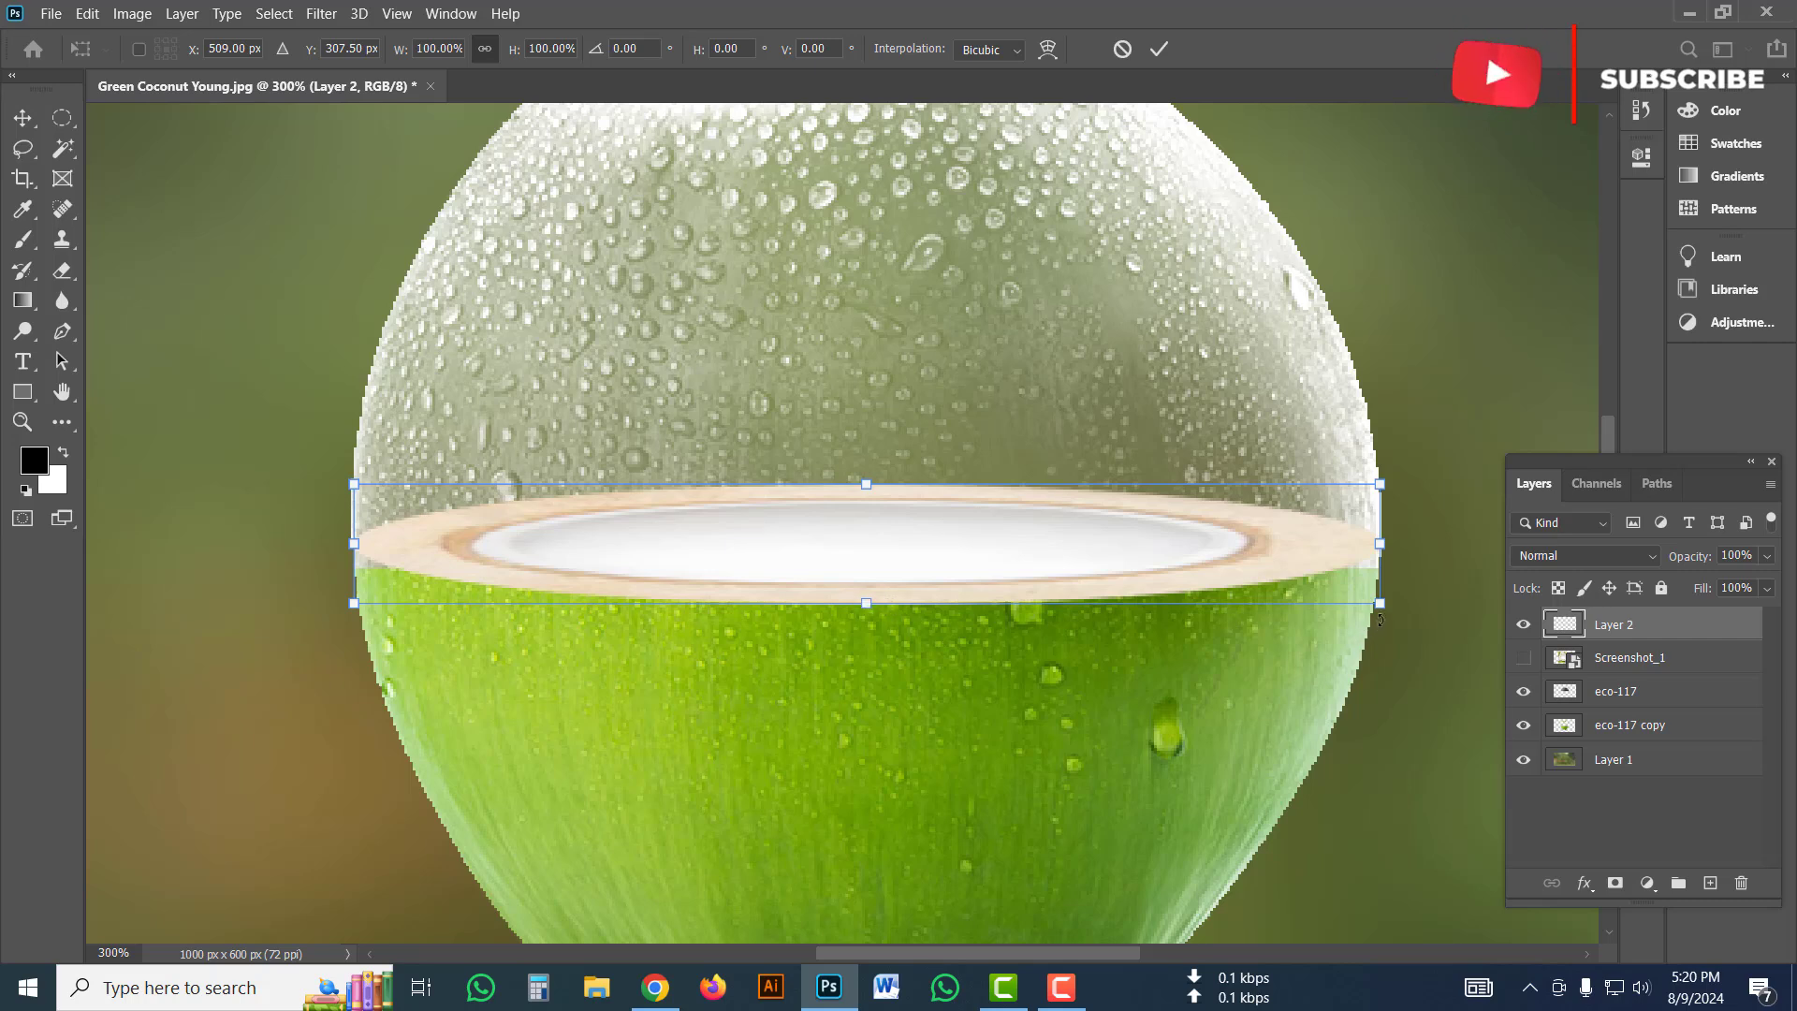
pyautogui.moveTo(1379, 605); pyautogui.dragTo(1378, 606)
pyautogui.moveTo(866, 608); pyautogui.dragTo(860, 609)
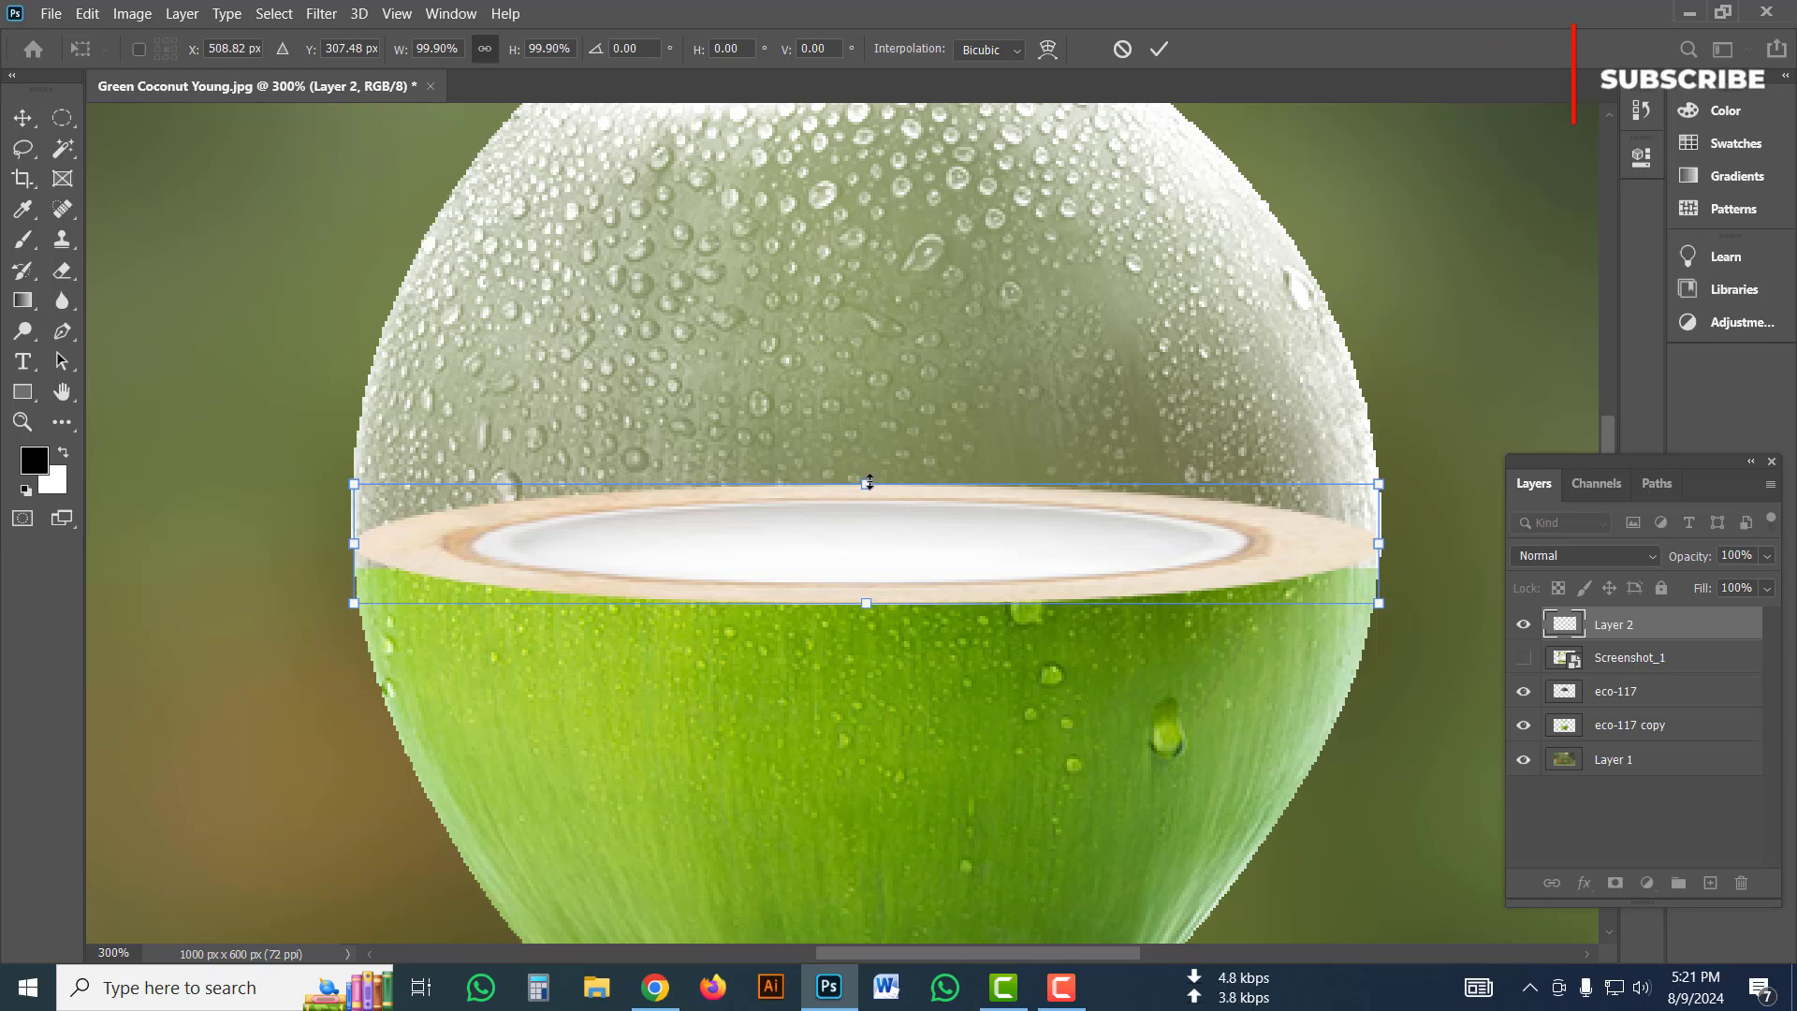
pyautogui.moveTo(869, 482); pyautogui.dragTo(863, 484)
# Use a Perspective transform to shift the disc's right edge slightly downward, with a vertical skew of about 0.73°.
pyautogui.rightClick(850, 530)
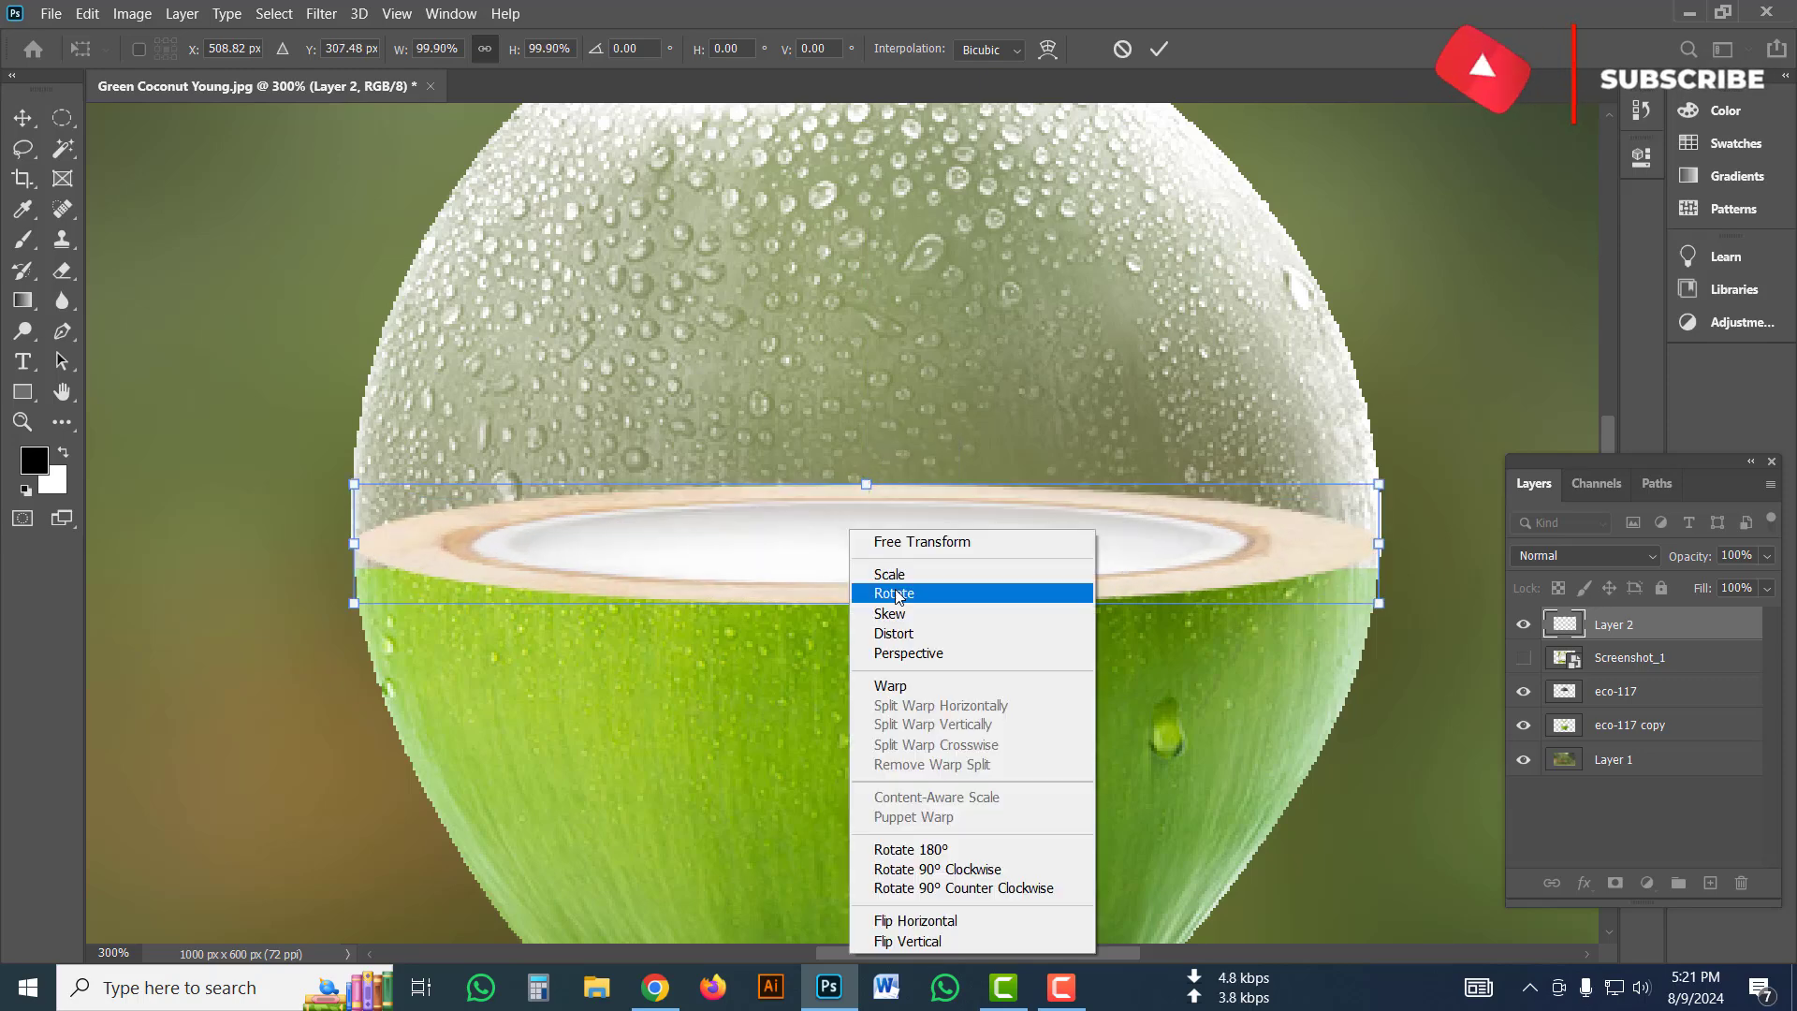
pyautogui.click(922, 653)
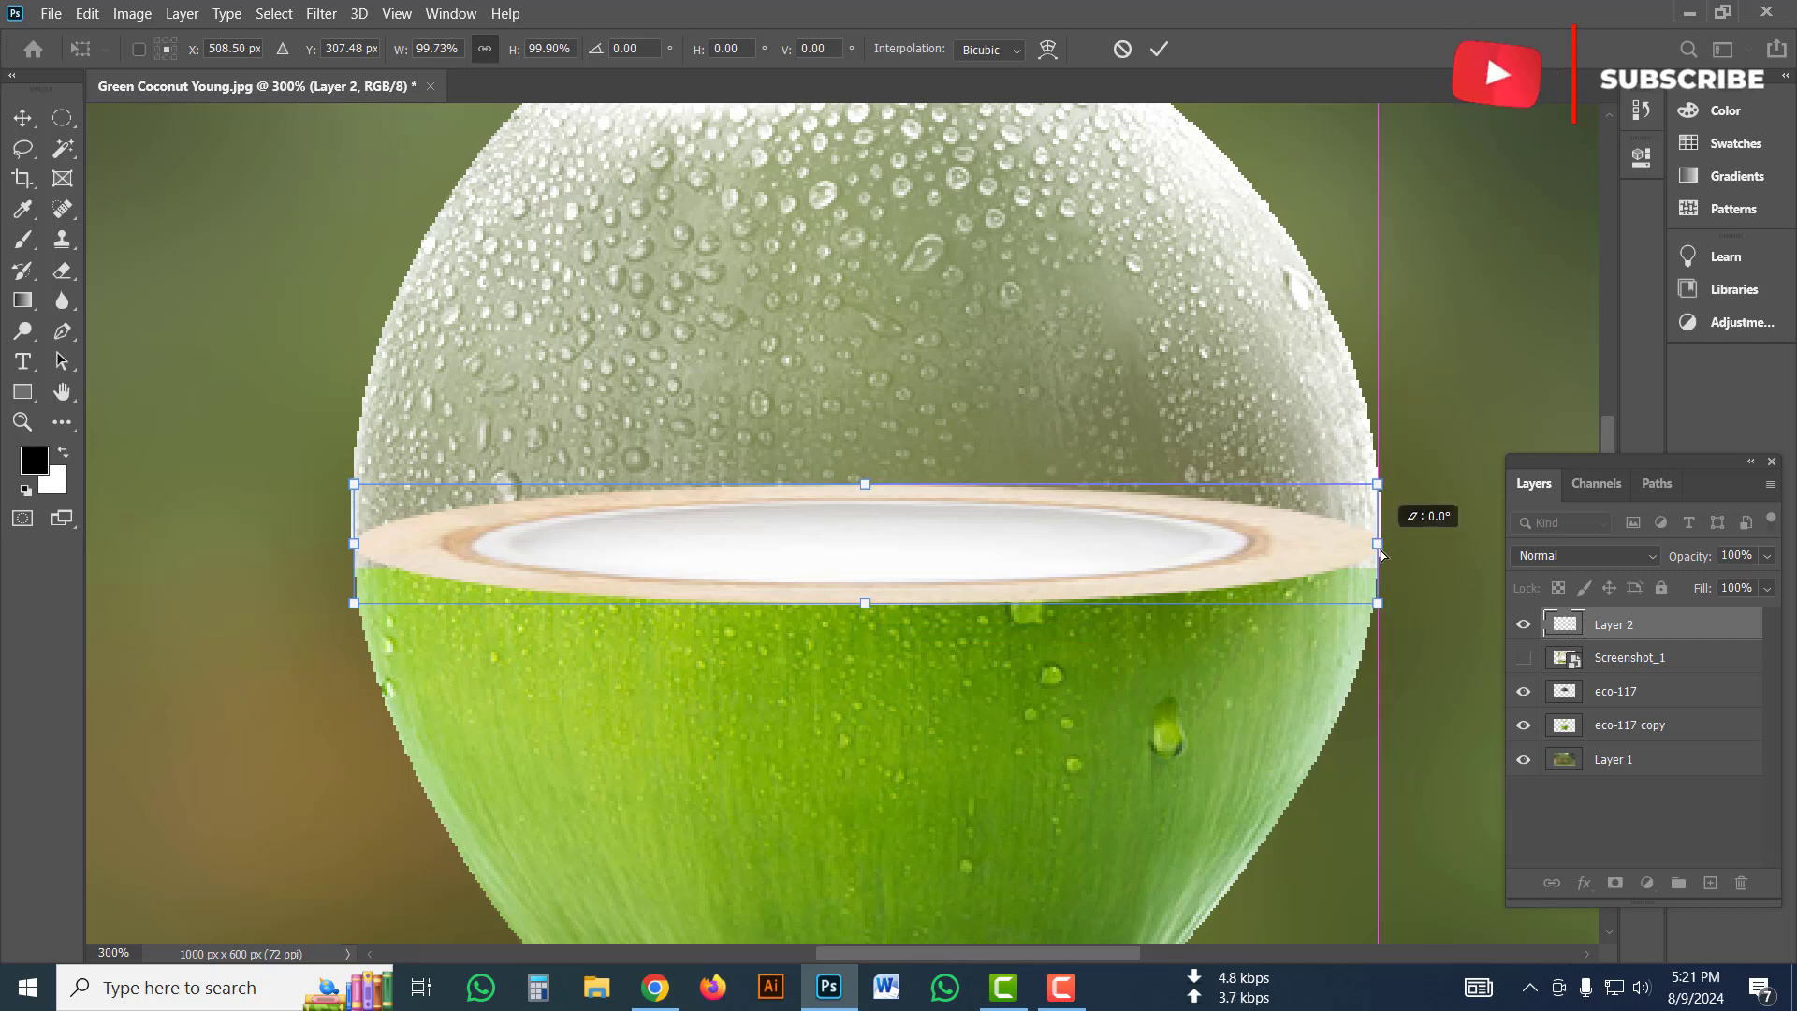
pyautogui.moveTo(1382, 555); pyautogui.dragTo(1381, 562)
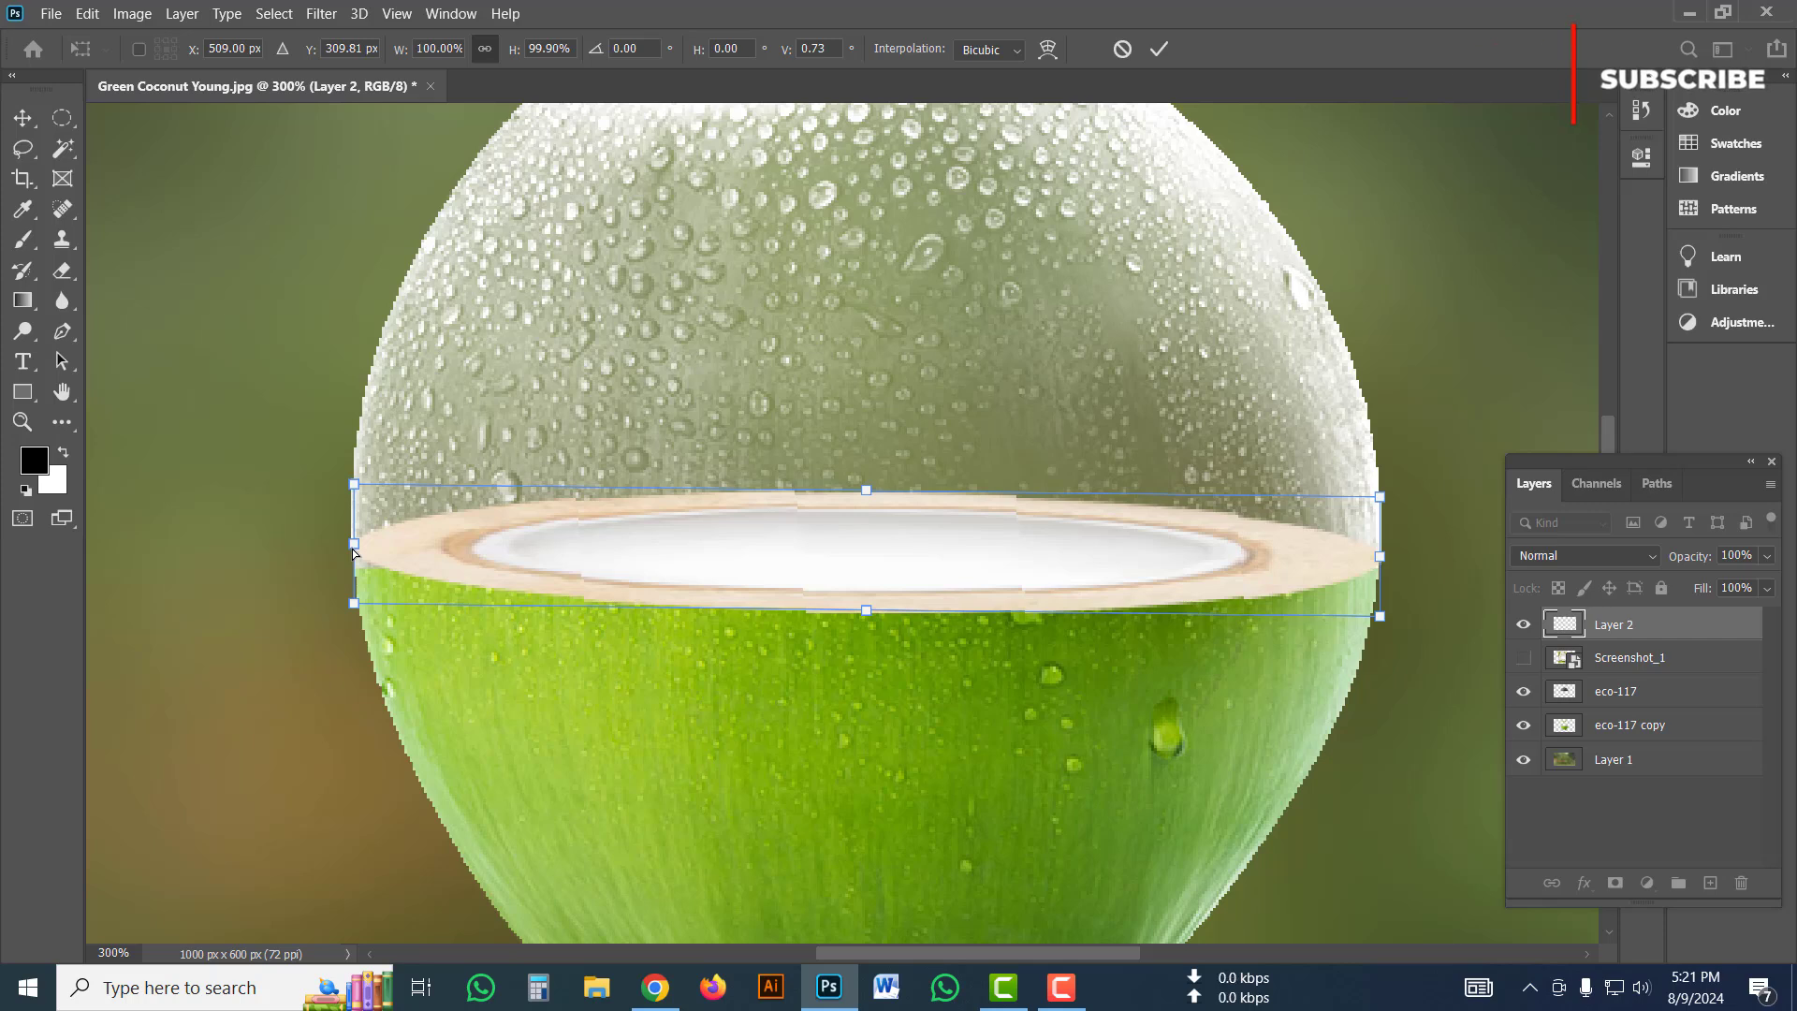
pyautogui.moveTo(354, 553); pyautogui.dragTo(354, 559)
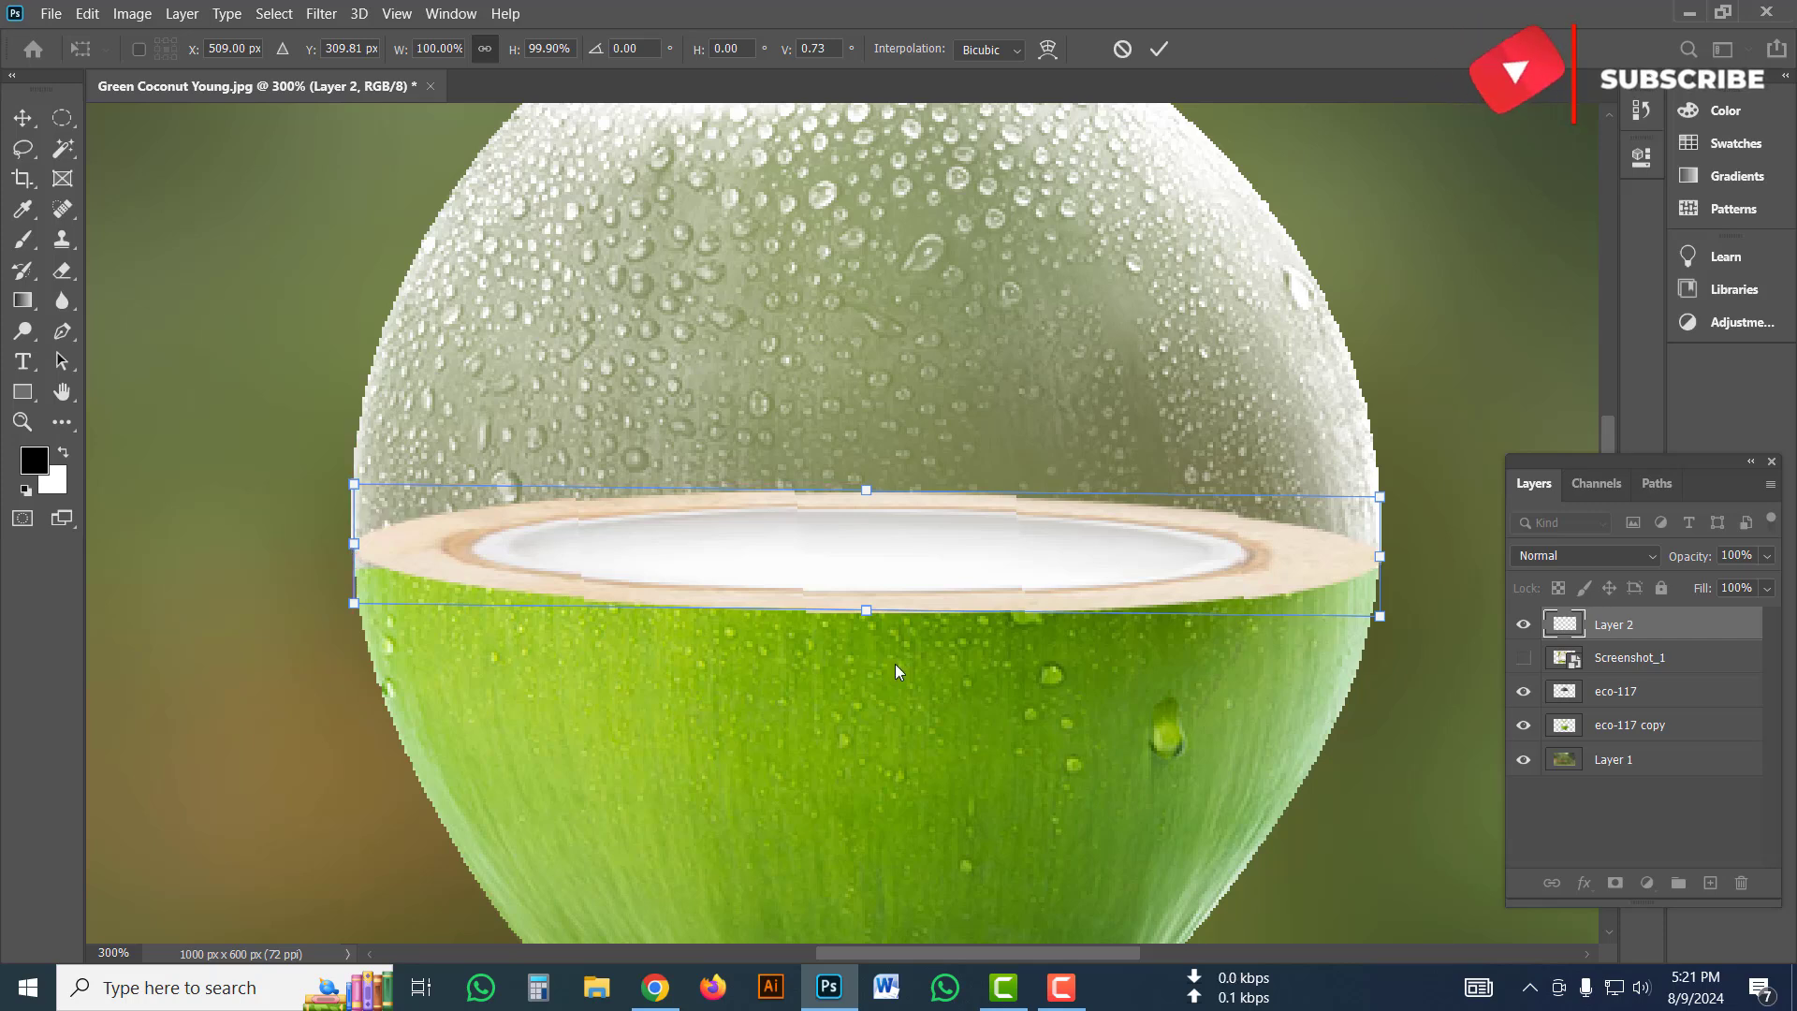
pyautogui.press('Return')
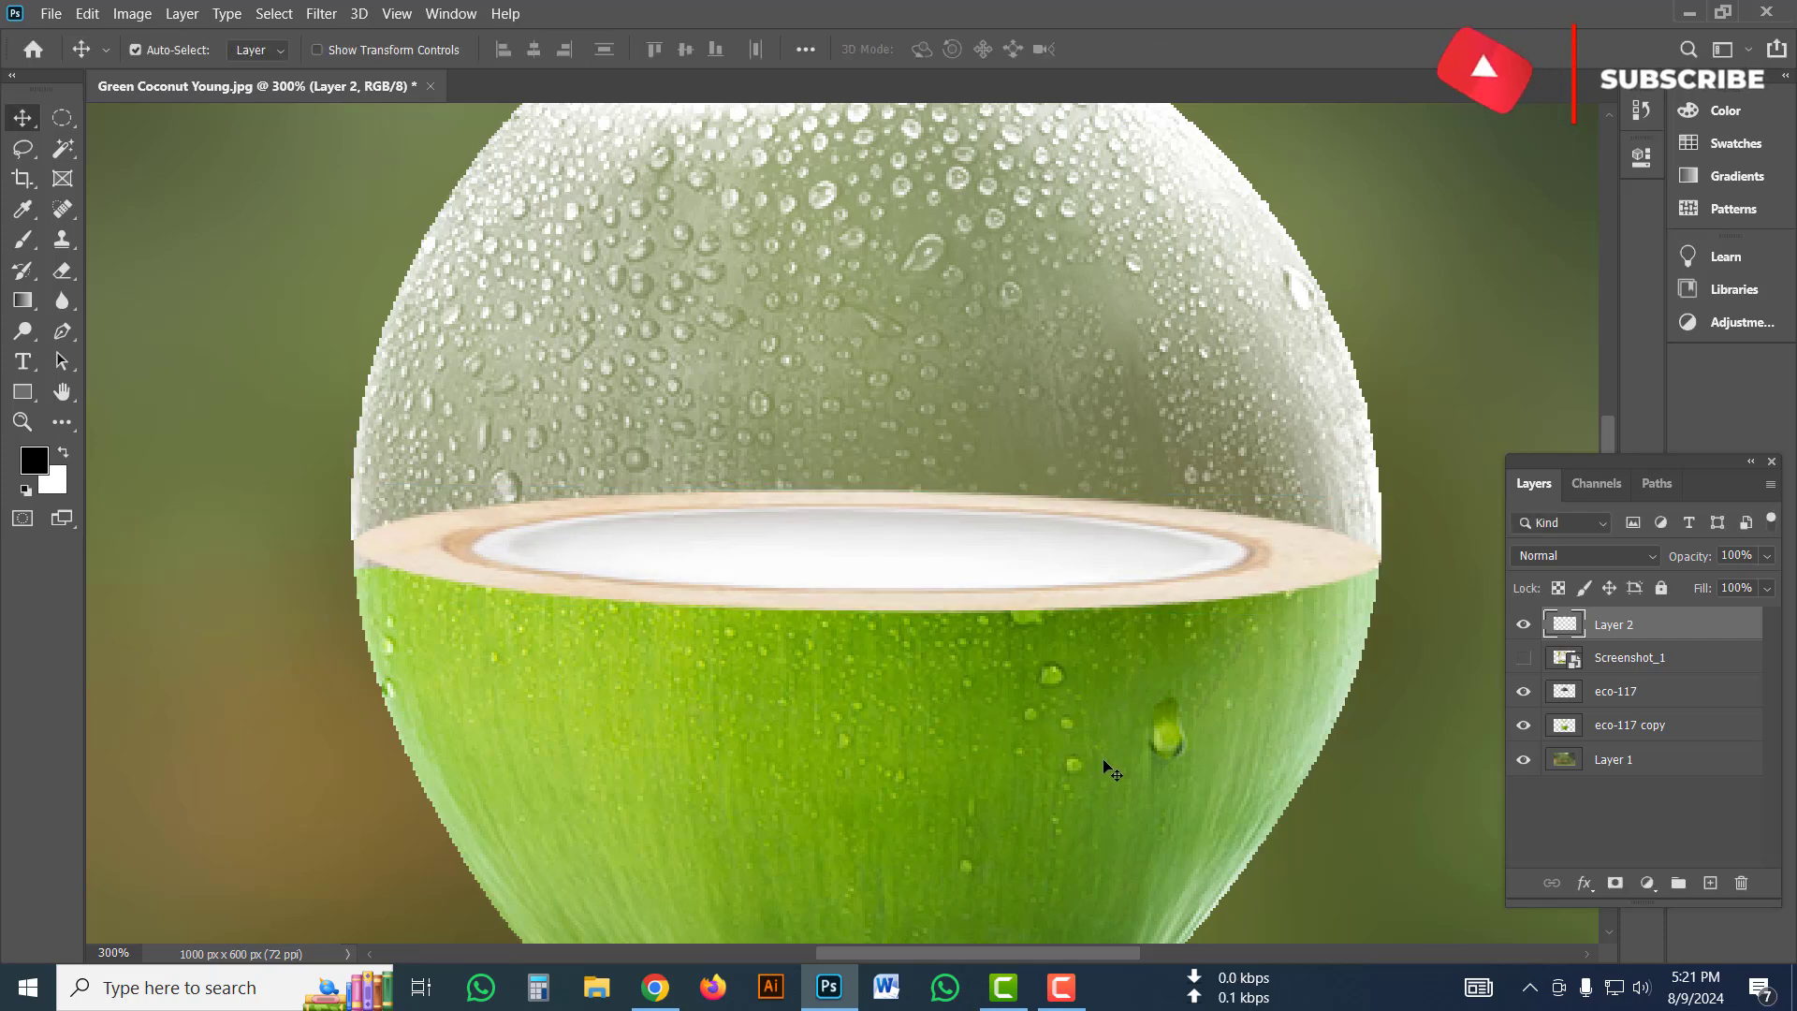
# Distort the coconut disc by lowering its left edge slightly so it sits level with the right edge.
pyautogui.hotkey('ctrl', 't')
pyautogui.rightClick(649, 550)
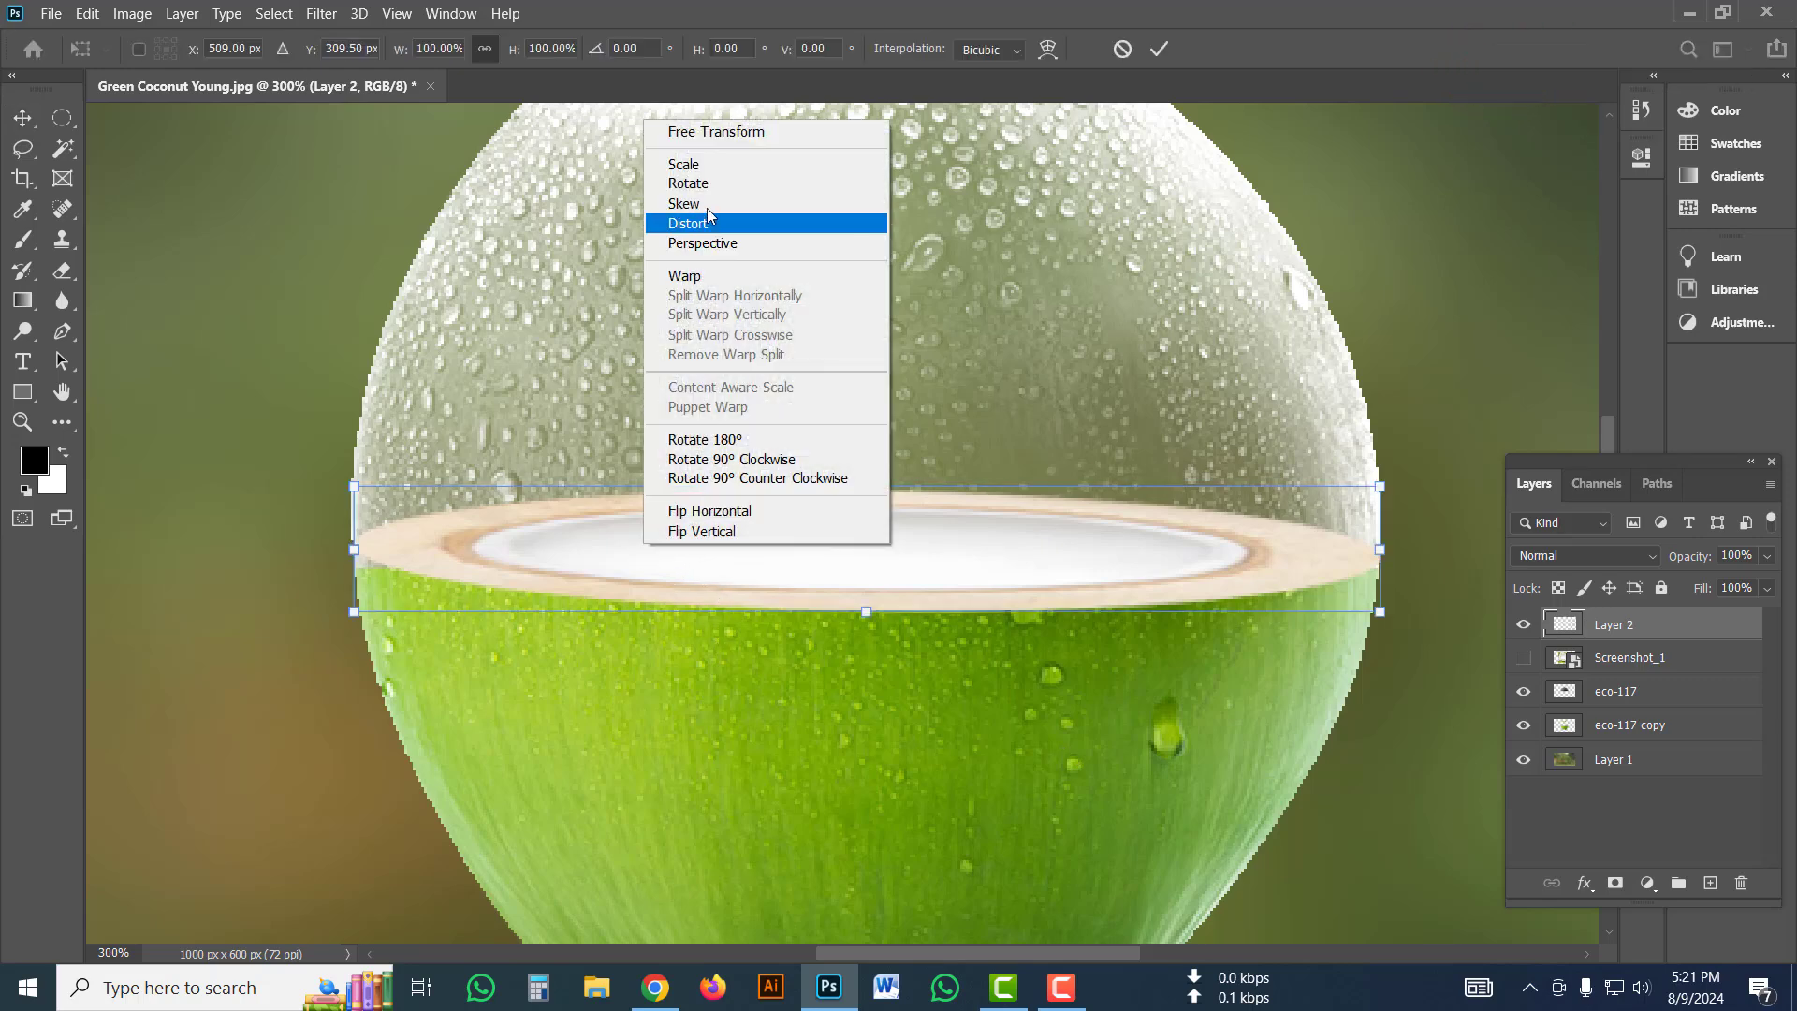
pyautogui.click(704, 222)
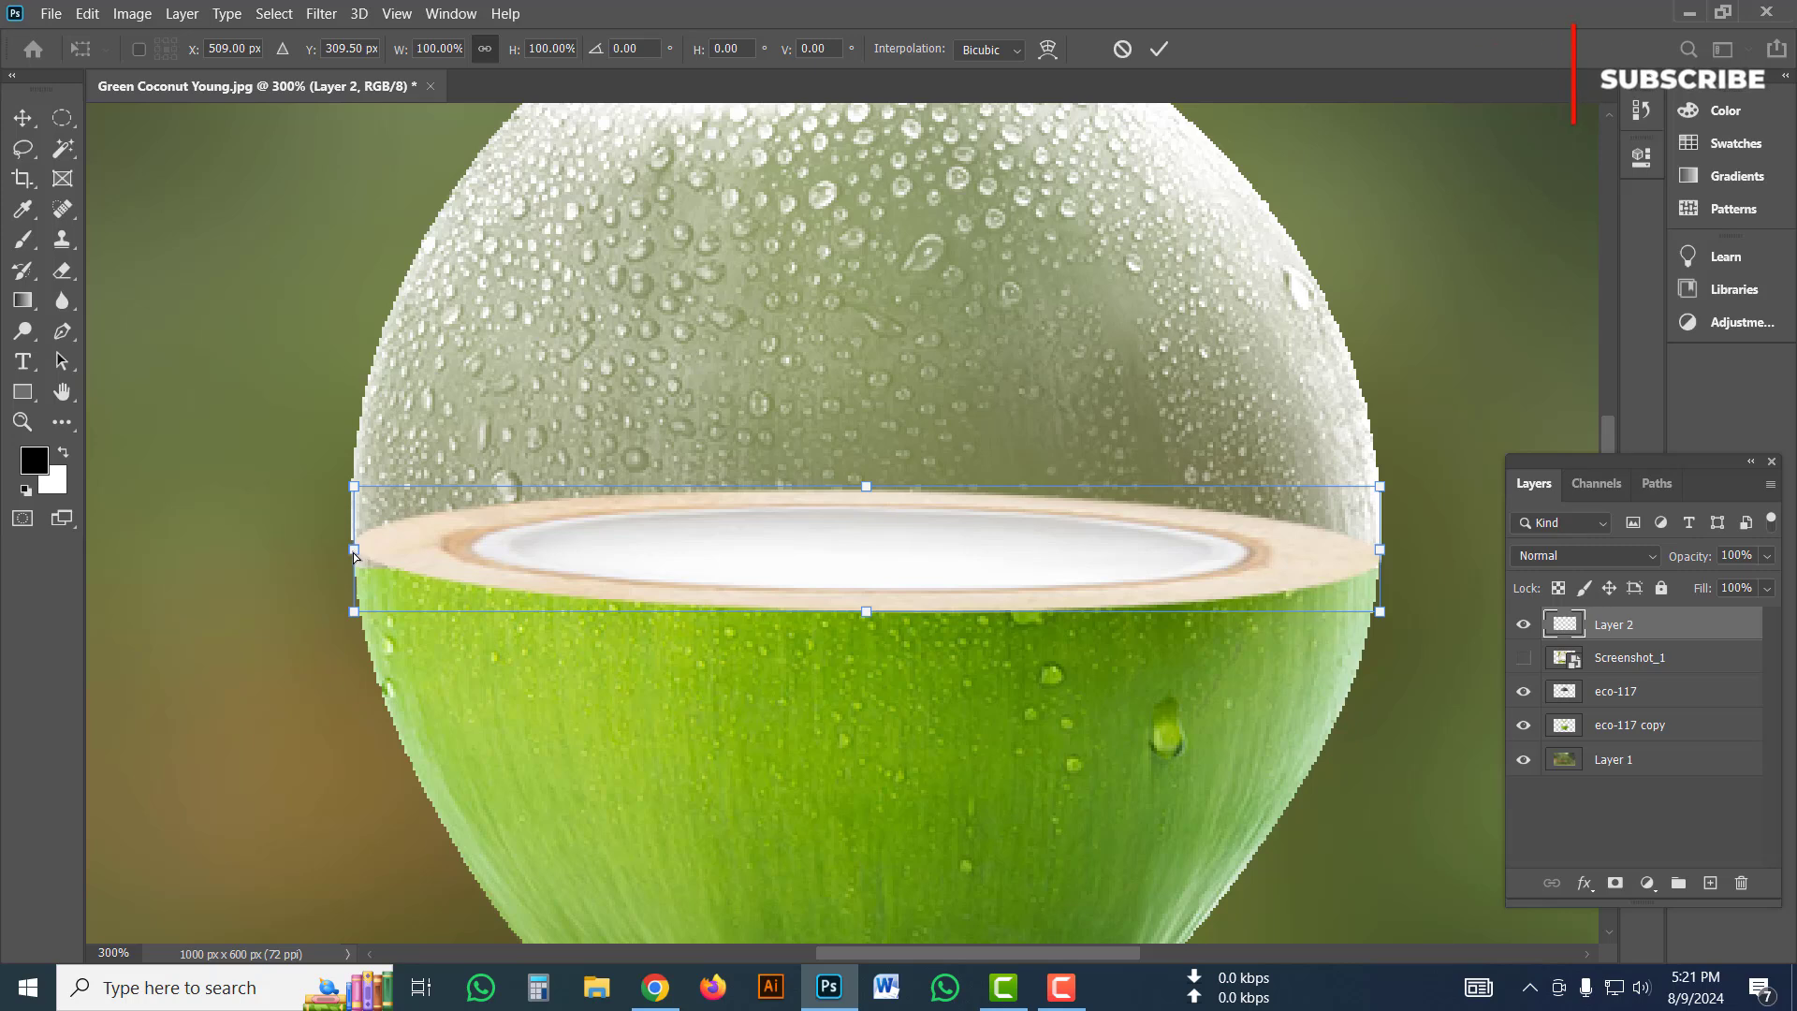
pyautogui.moveTo(352, 552); pyautogui.dragTo(354, 560)
pyautogui.press('Return')
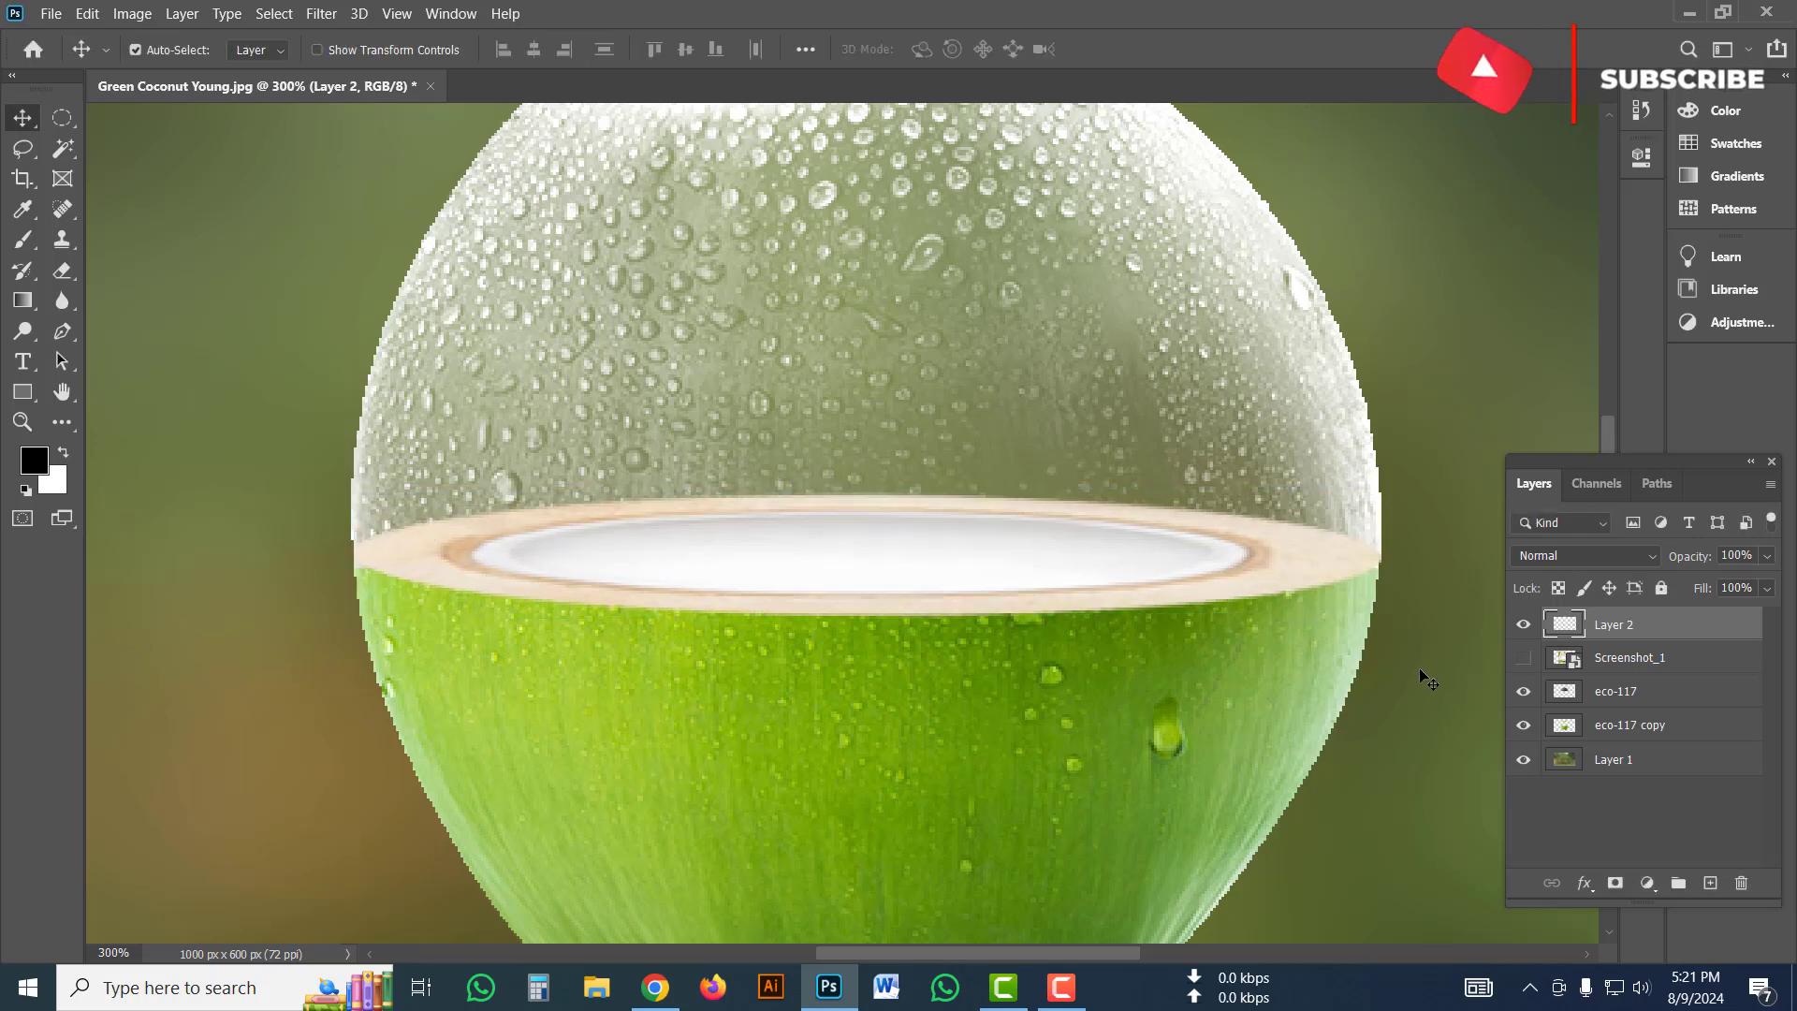
pyautogui.hotkey('ctrl', '-')
pyautogui.hotkey('ctrl', '-')
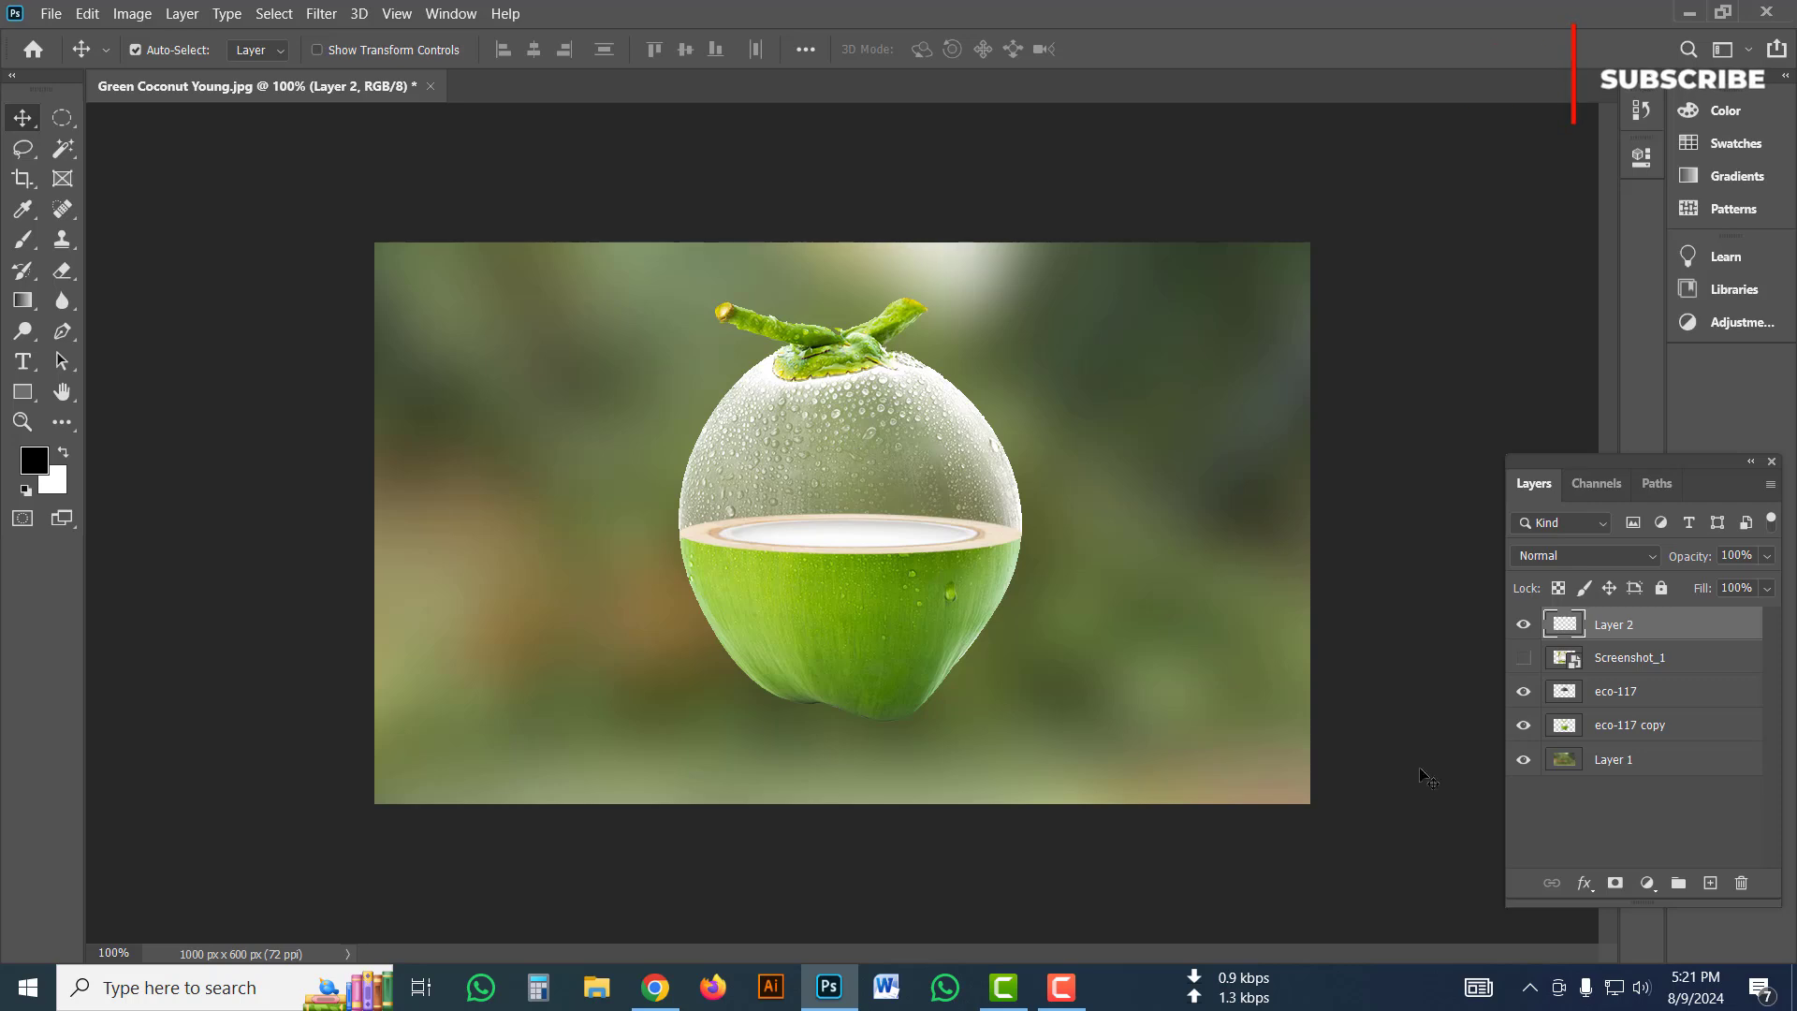
# Show the hidden Screenshot_1 layer and delete it.
pyautogui.click(1525, 658)
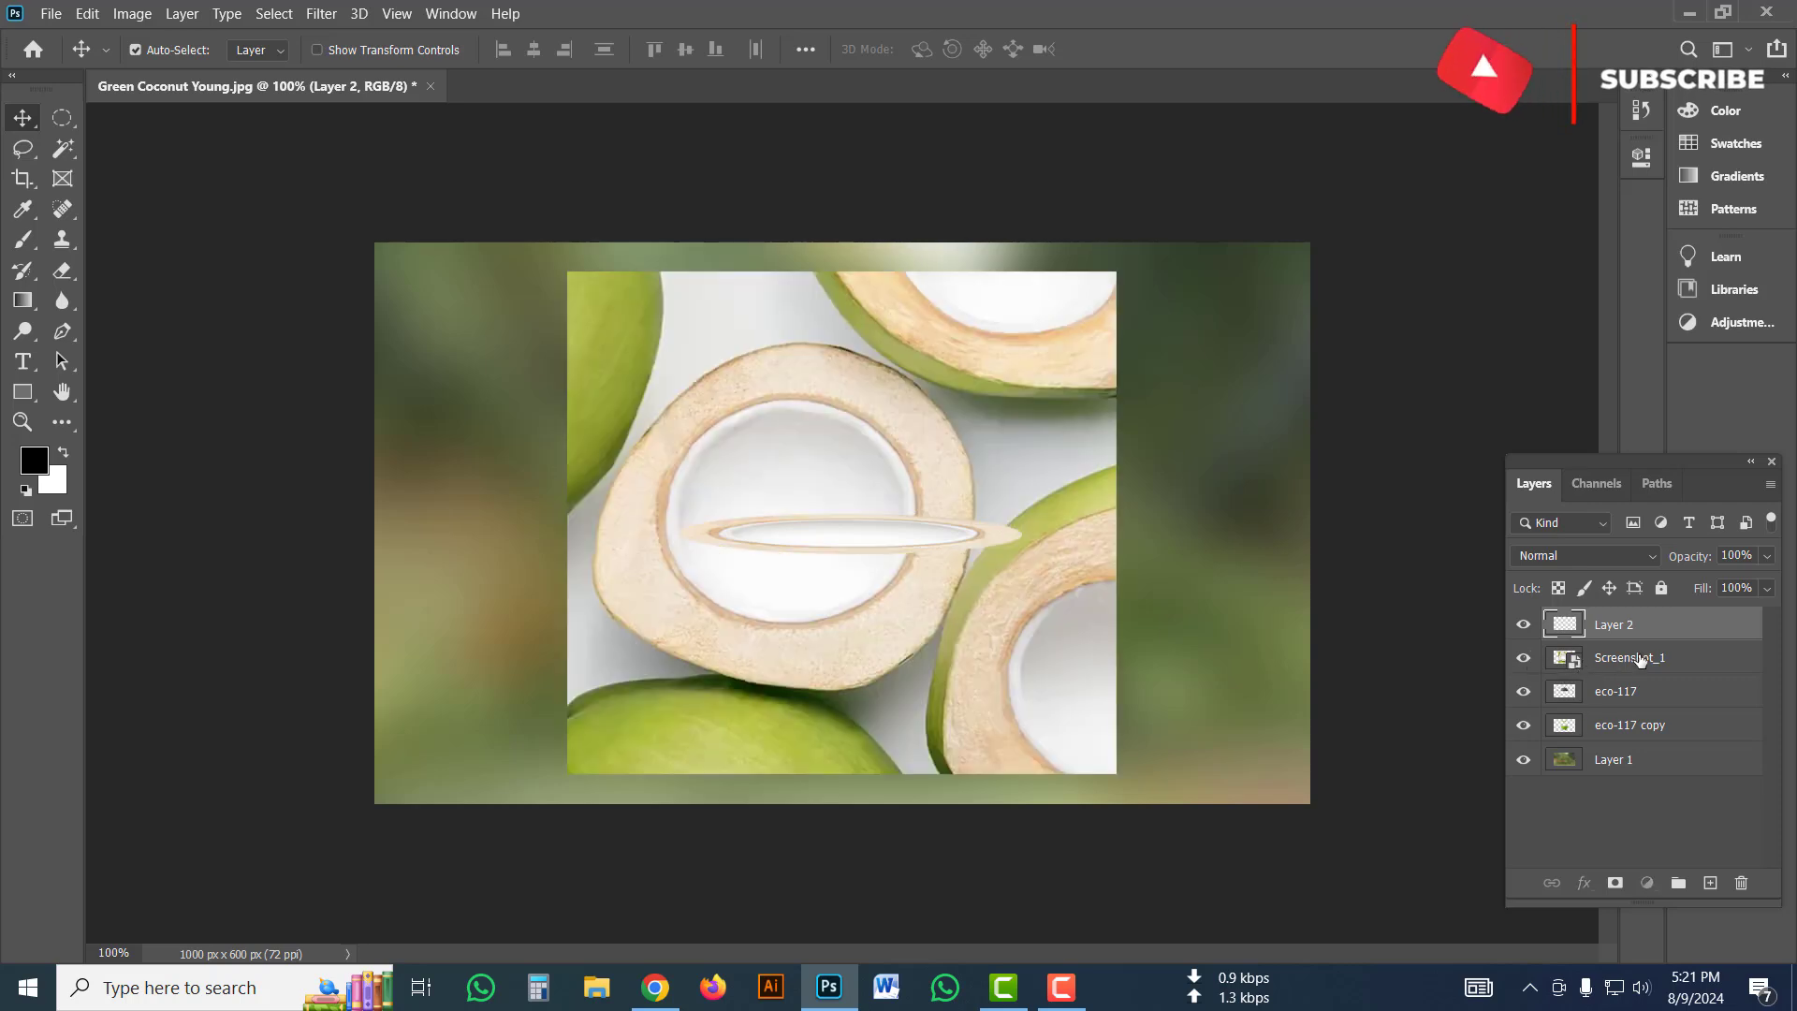
pyautogui.click(1601, 660)
pyautogui.press('Delete')
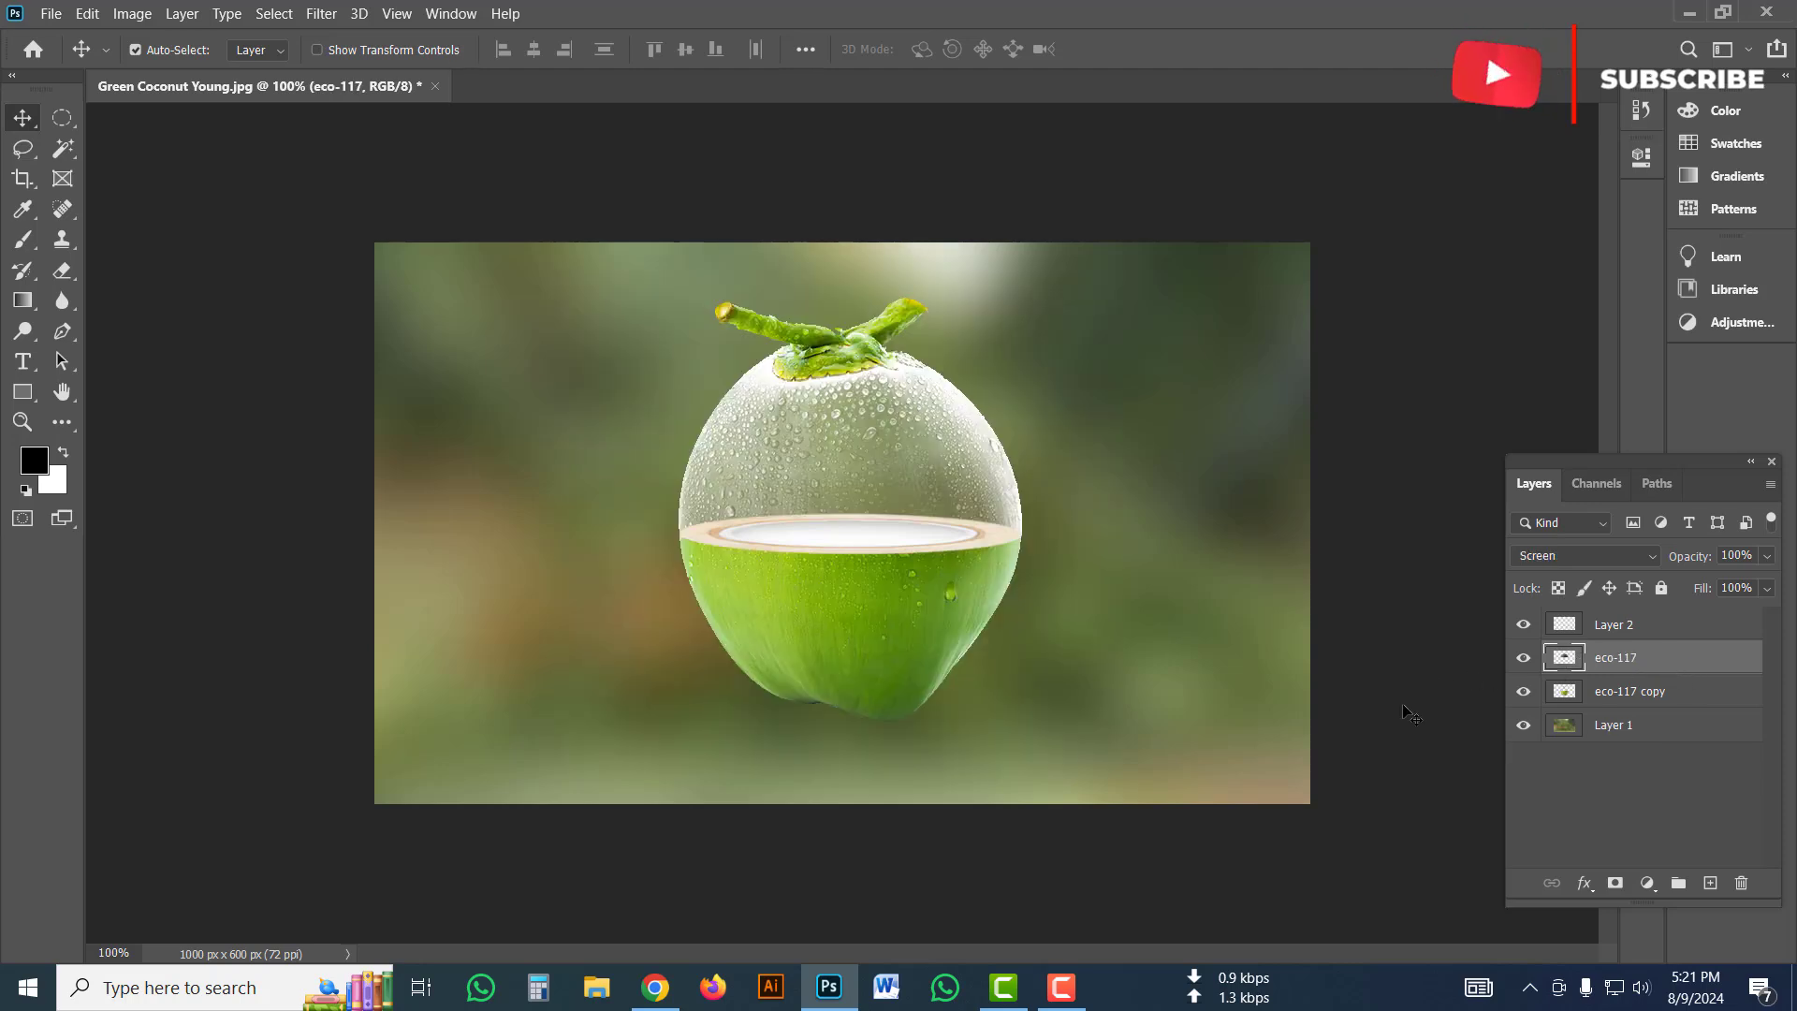
pyautogui.click(1628, 668)
pyautogui.click(1626, 635)
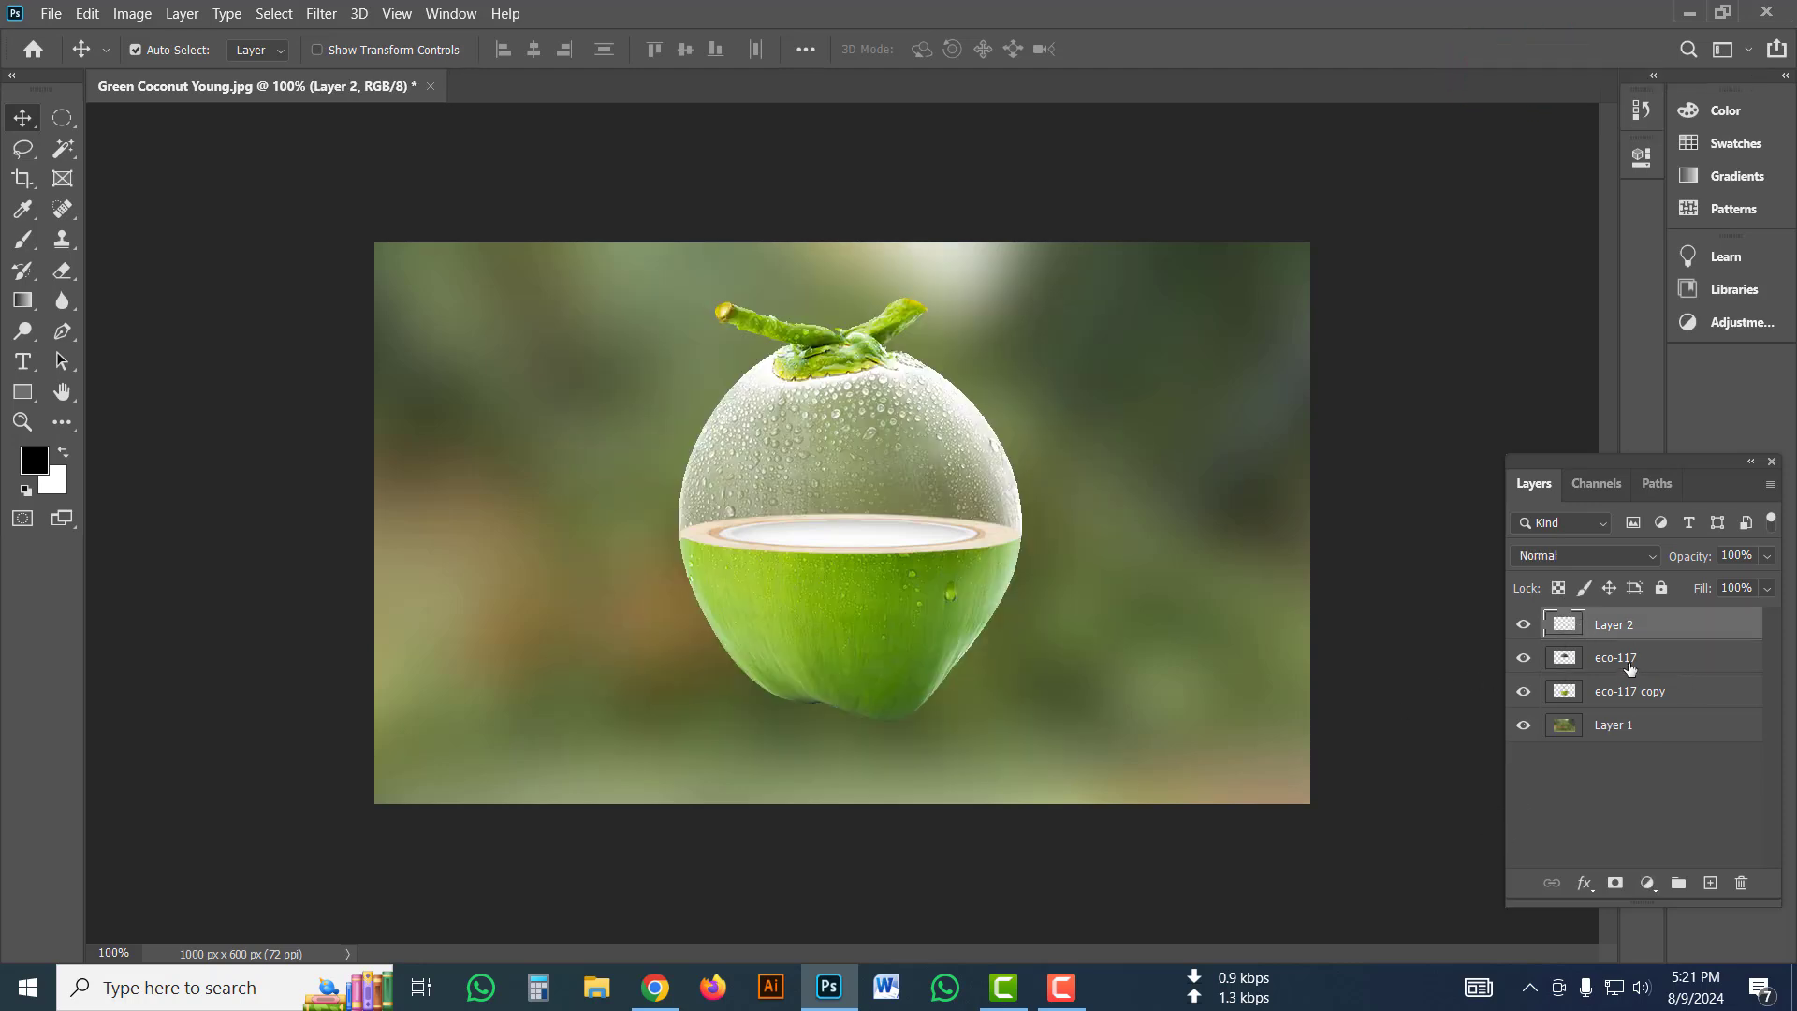
pyautogui.click(1629, 668)
pyautogui.click(1634, 702)
pyautogui.click(1637, 733)
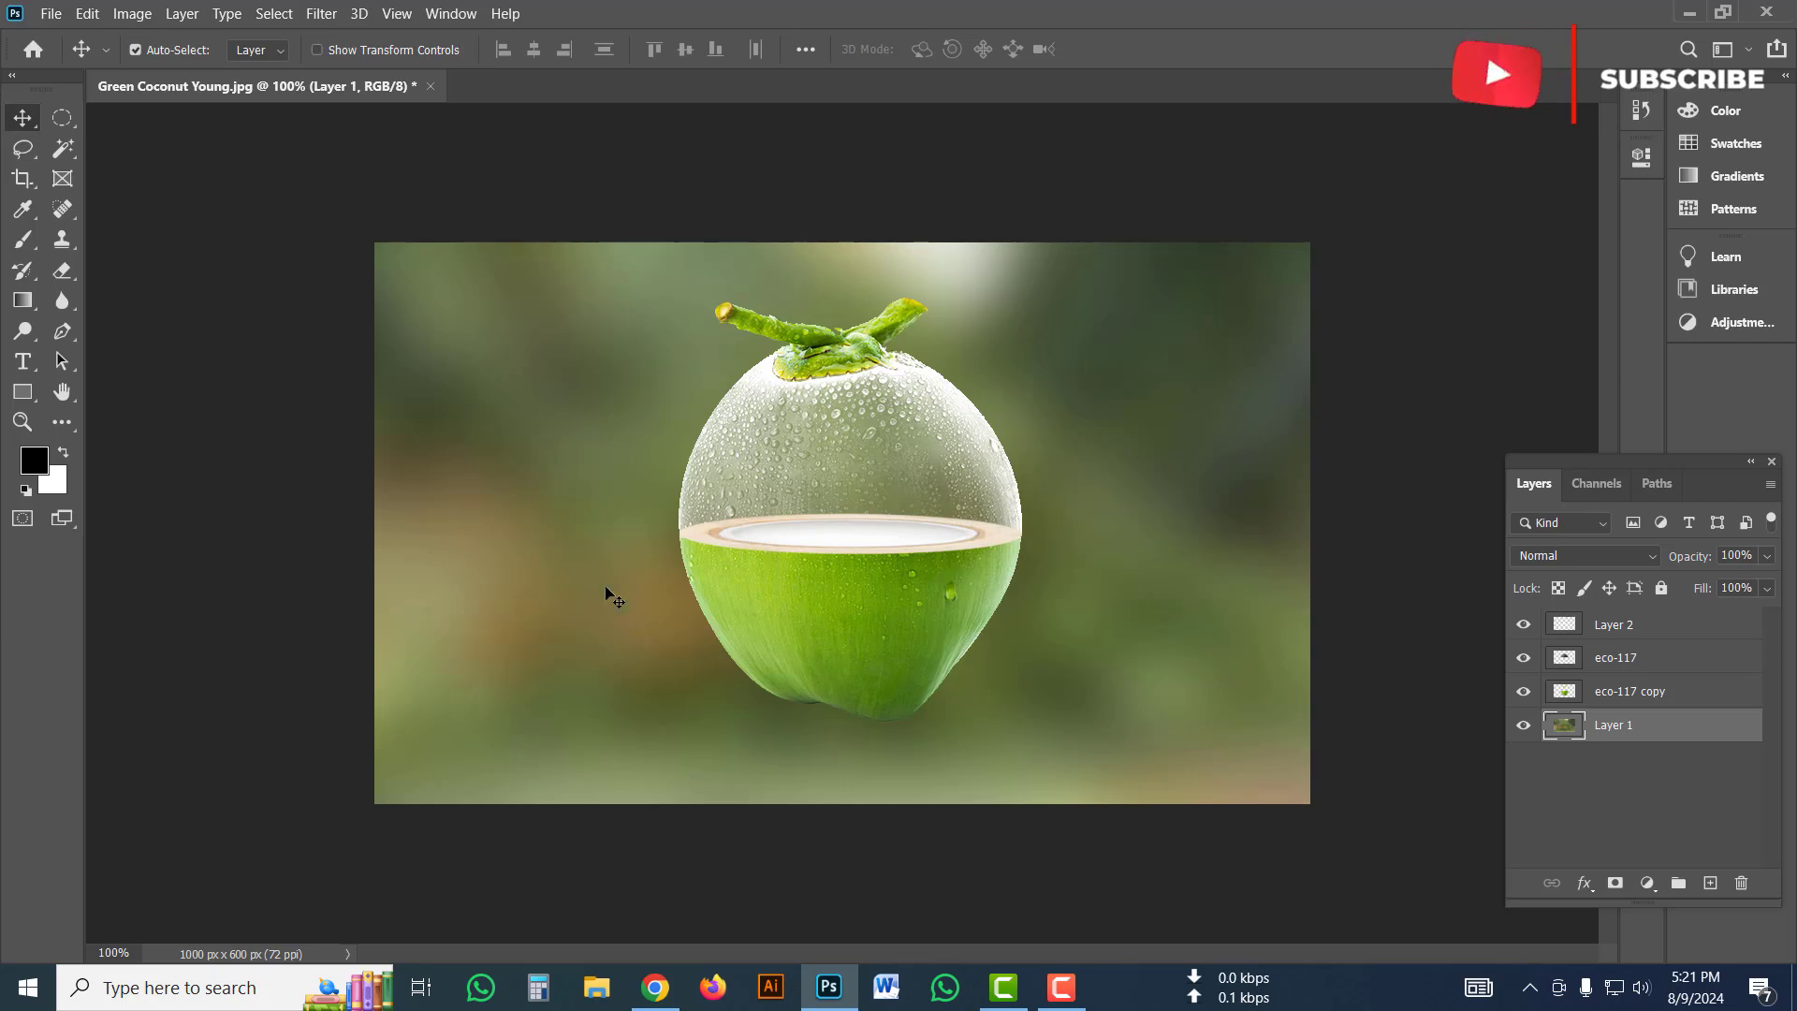
# Start saving a copy of Green Coconut Young in the Photo folder and open the choice of file formats.
pyautogui.click(51, 14)
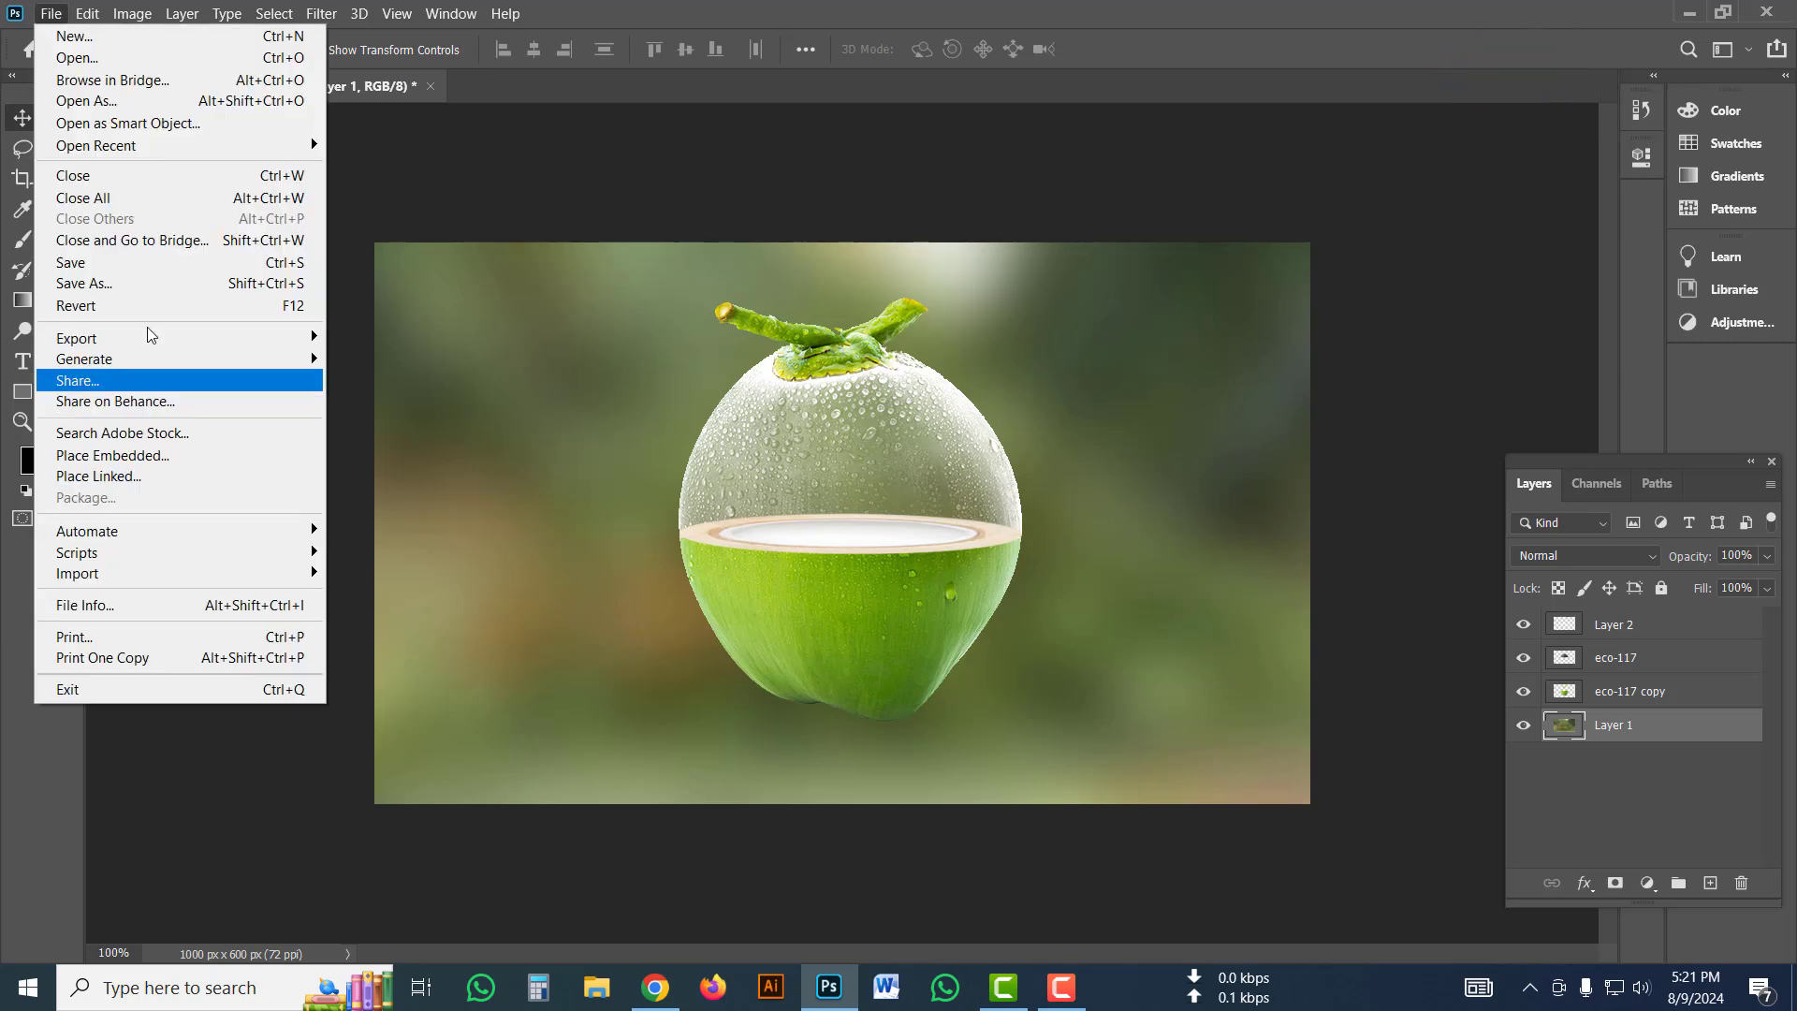
pyautogui.click(167, 283)
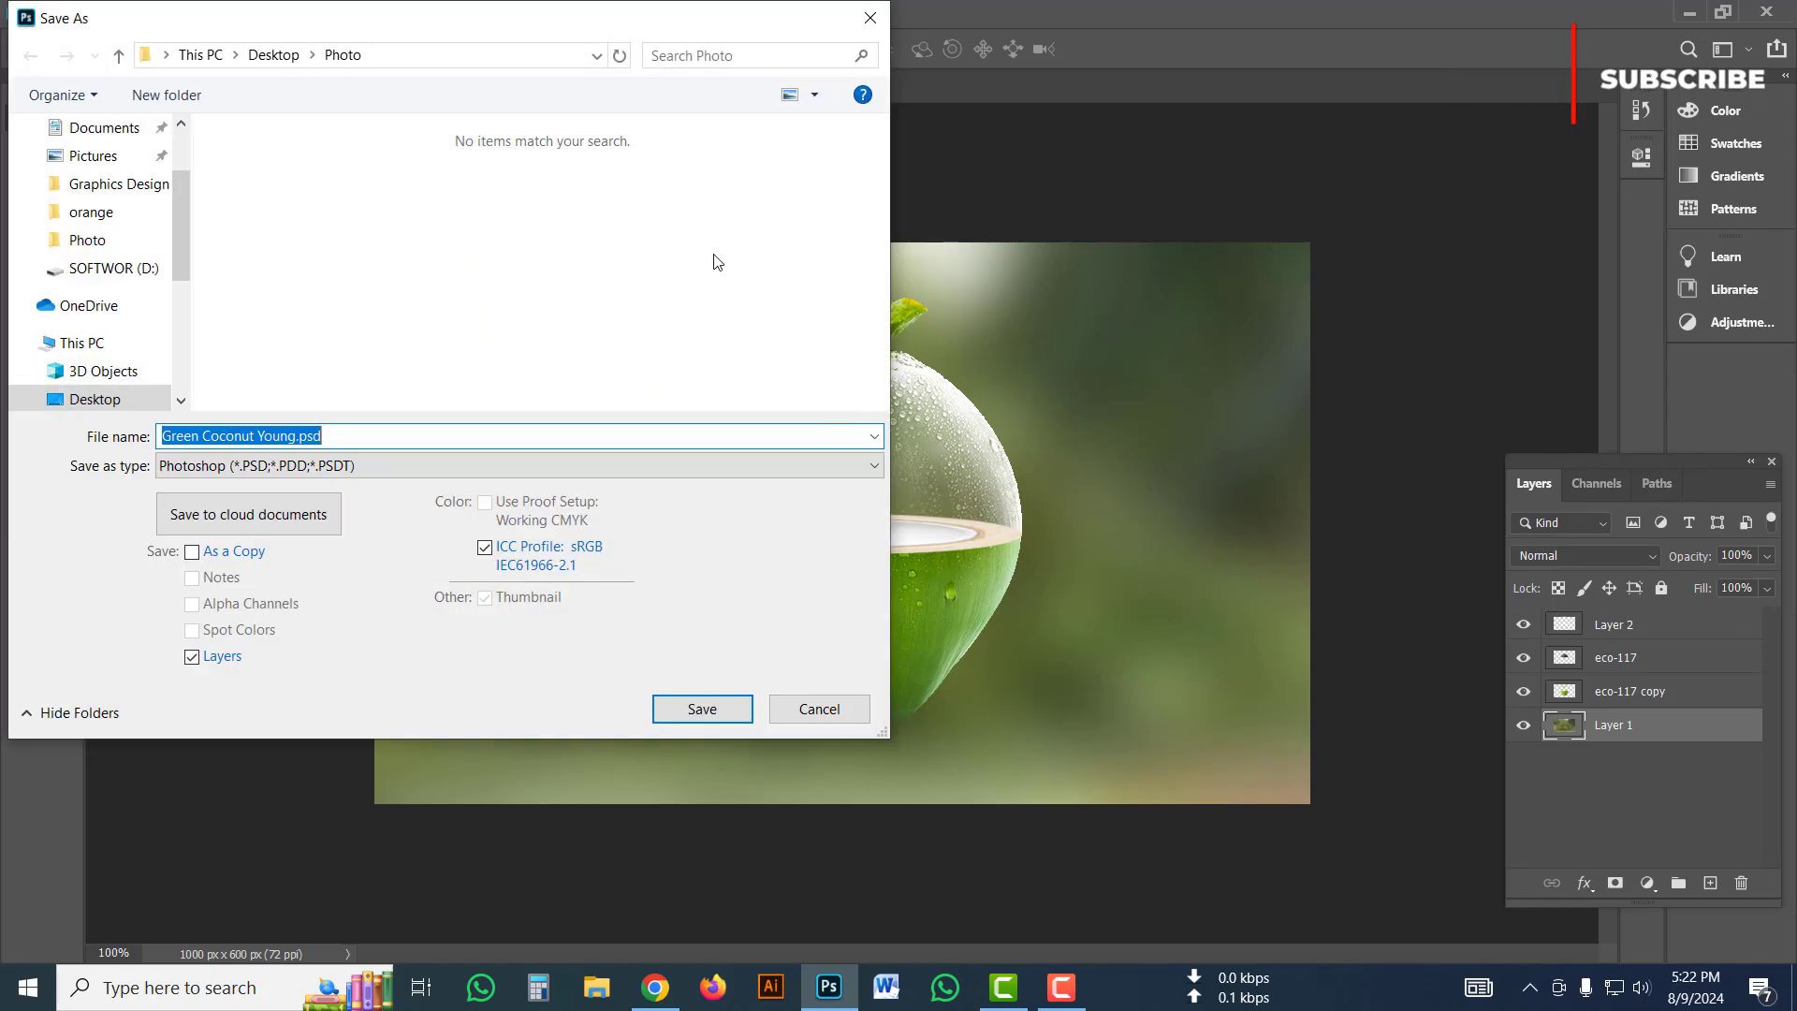
pyautogui.click(352, 465)
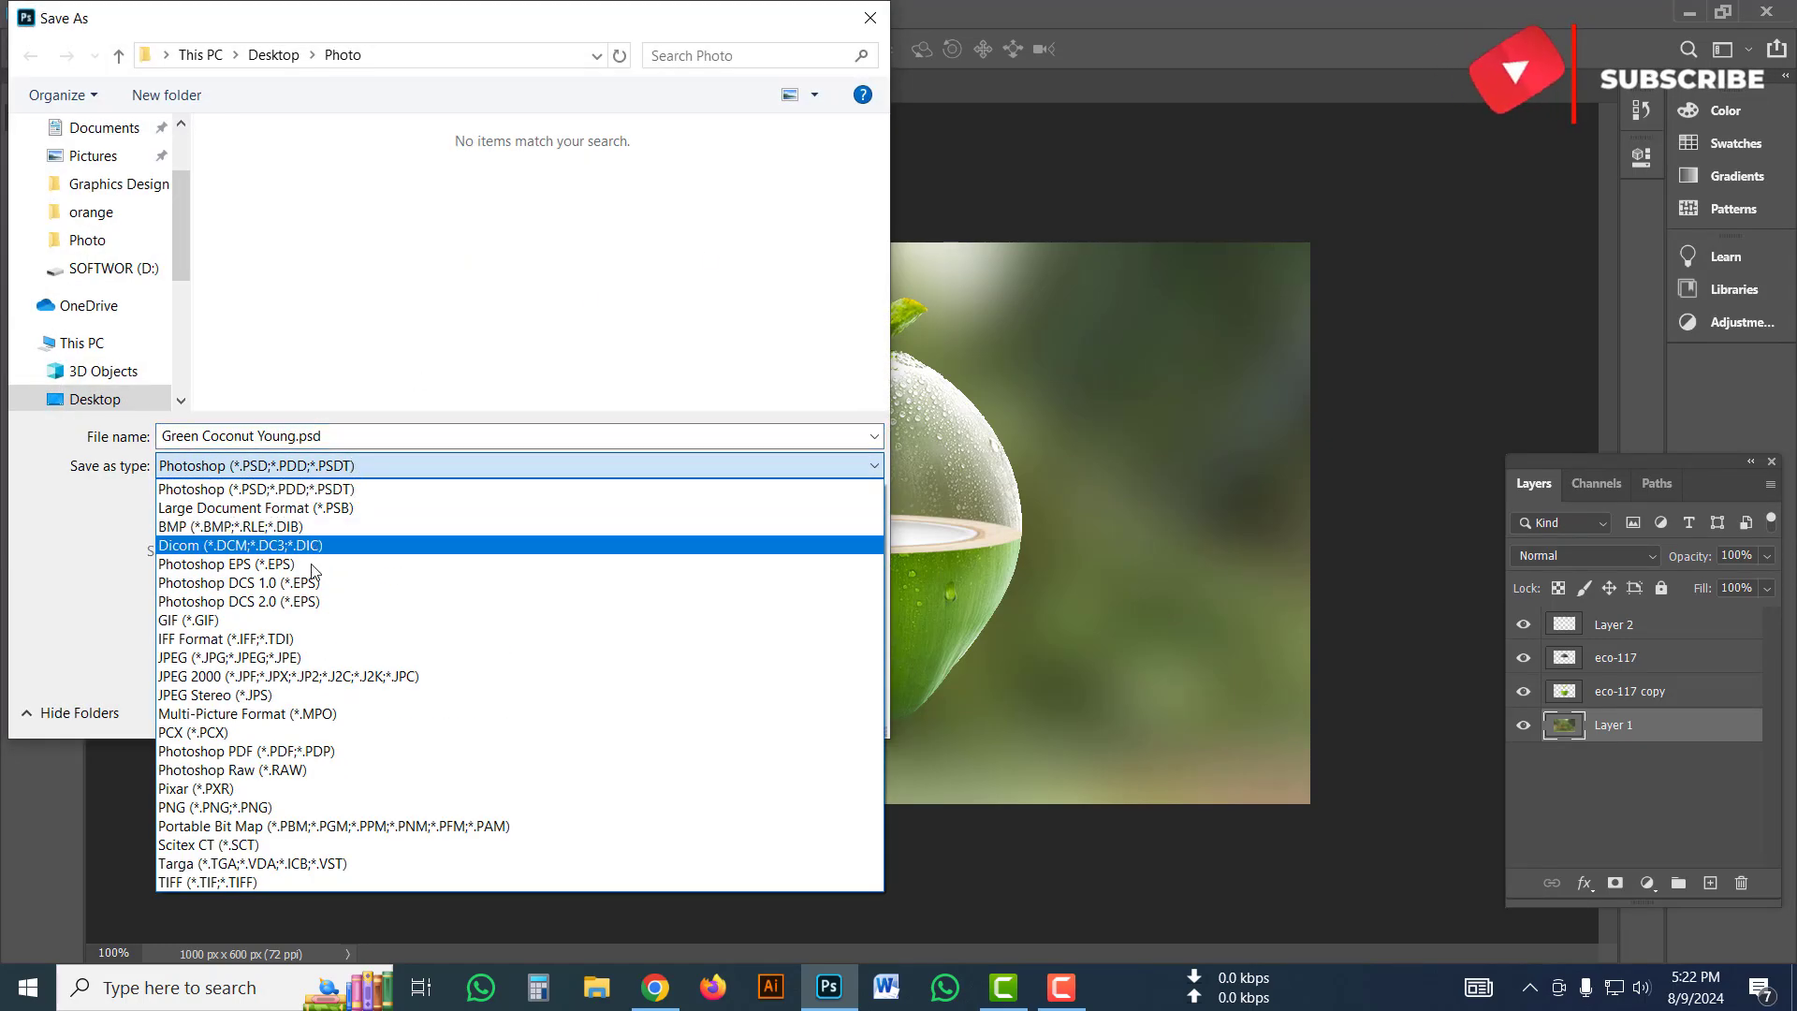